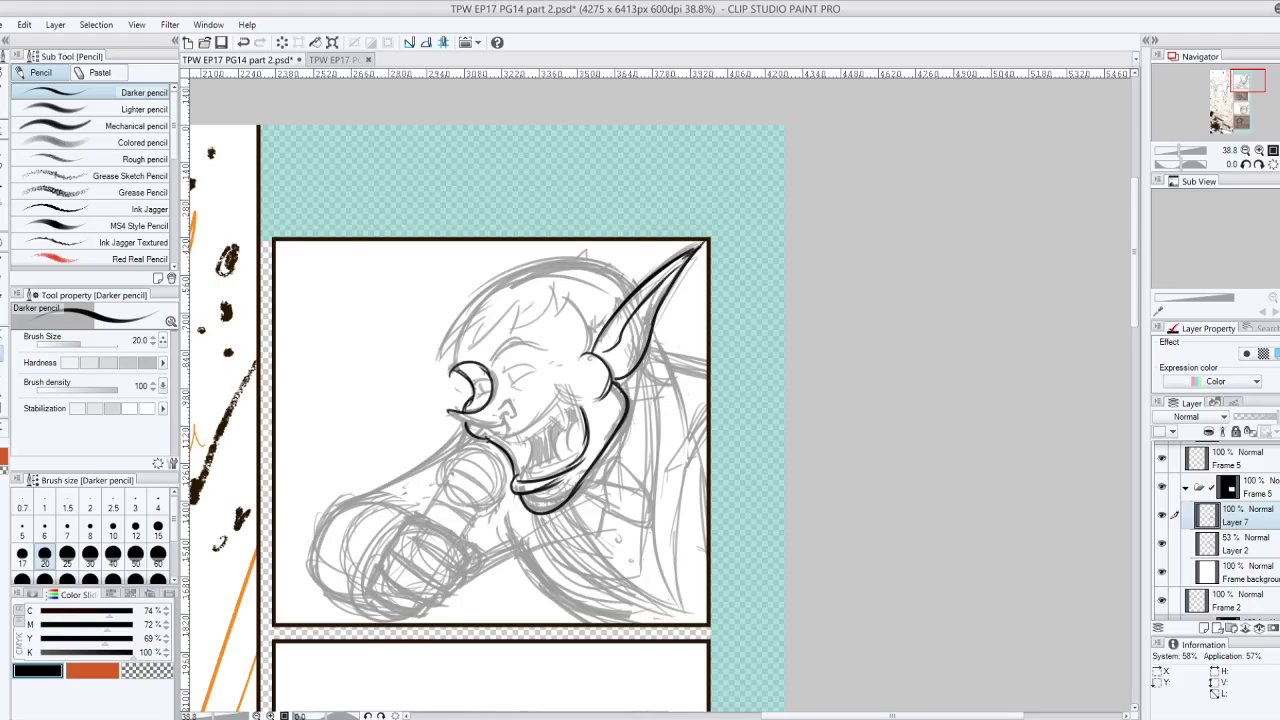
Make Layer 6 in the Frame 3 folder the drawing layer and ink the forehead line above the far eye
drag(490, 430, 493, 402)
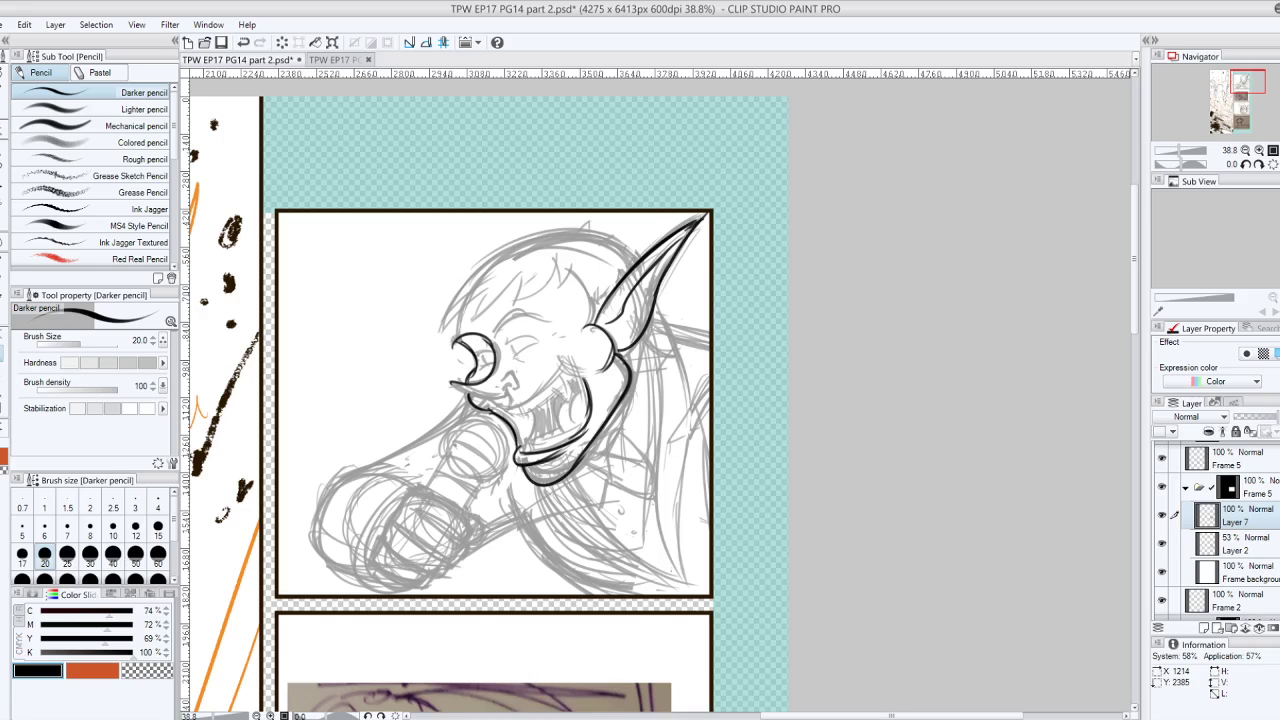
scroll(594, 417, up, 1)
drag(594, 417, 643, 447)
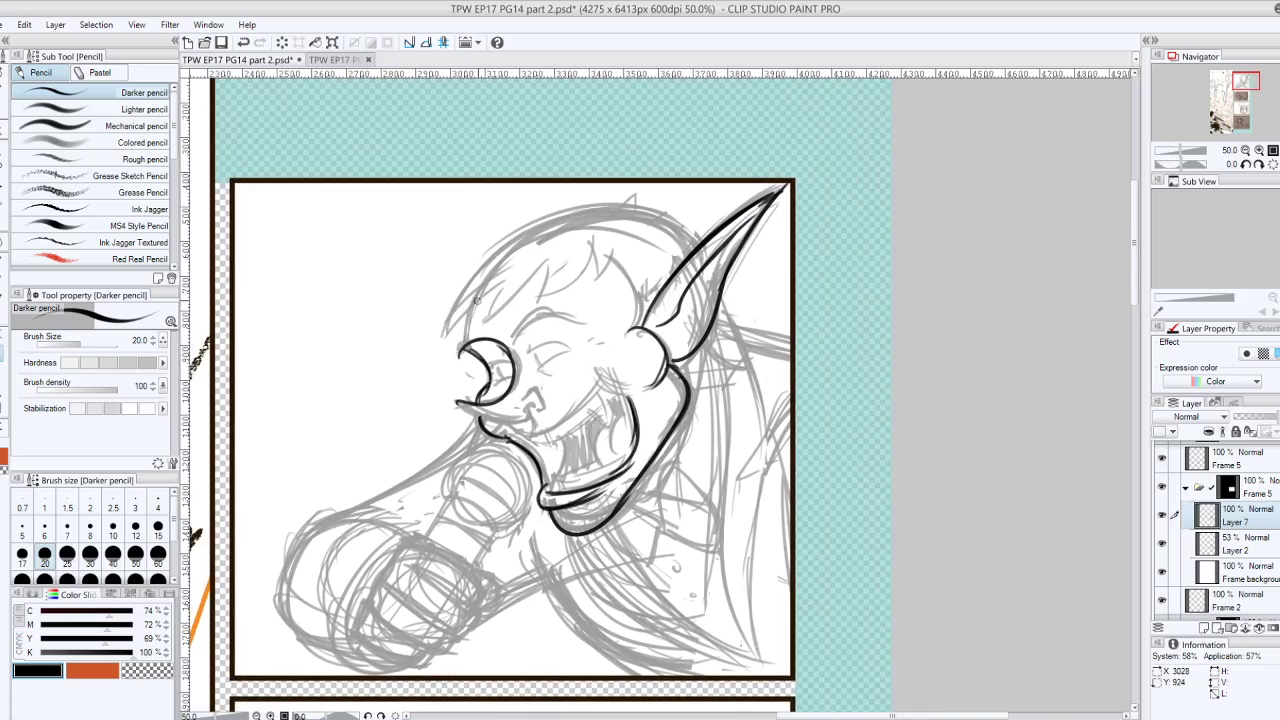
scroll(1220, 530, up, 4)
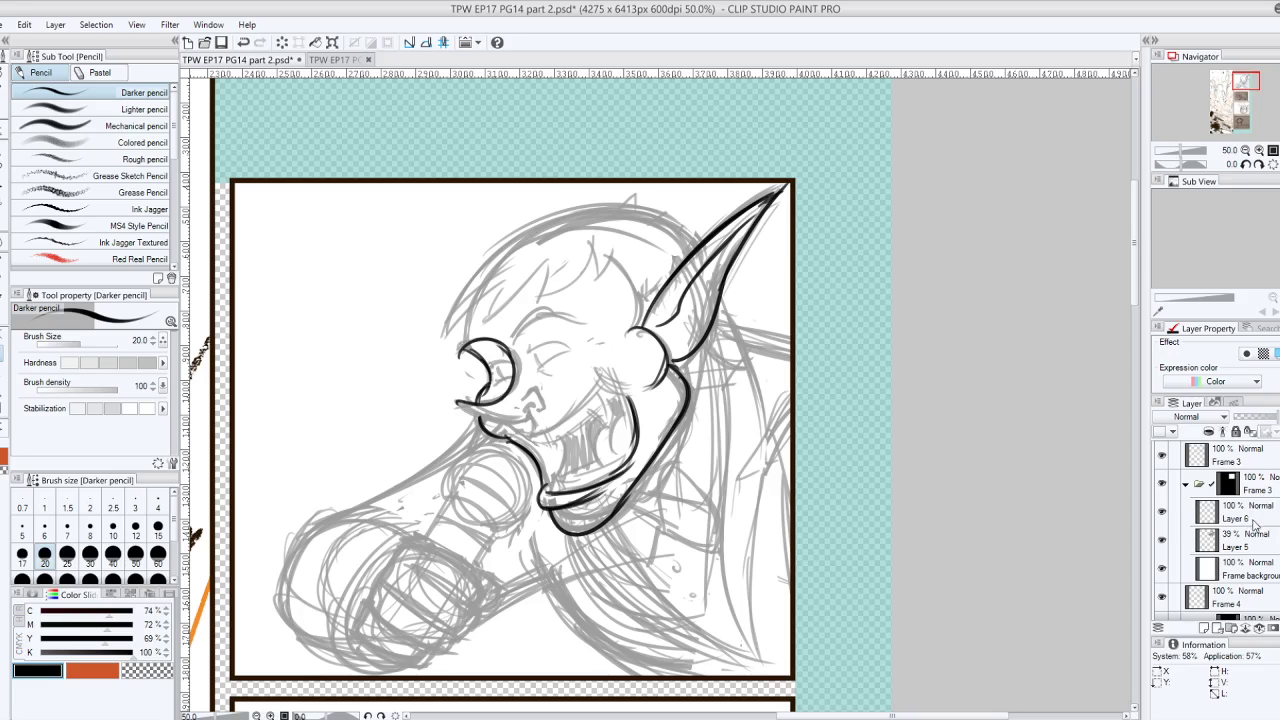
click(1252, 518)
drag(460, 354, 484, 289)
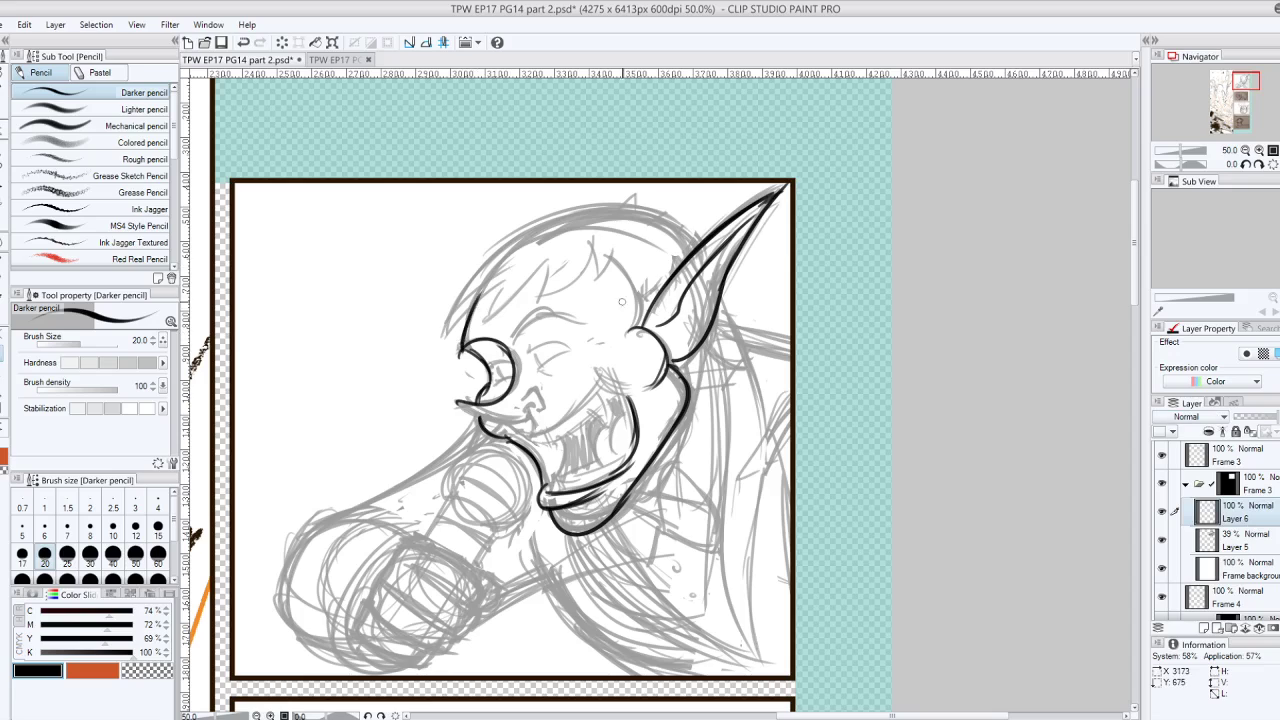
Ink the upper lip, top teeth and fang of the laughing mouth, and compare the linework with the sketch by toggling Layer 6
mouse_move(530, 432)
mouse_down()
mouse_move(641, 386)
mouse_move(637, 418)
mouse_move(549, 442)
mouse_move(597, 410)
mouse_move(549, 443)
mouse_move(605, 426)
mouse_move(602, 391)
mouse_move(609, 408)
mouse_up()
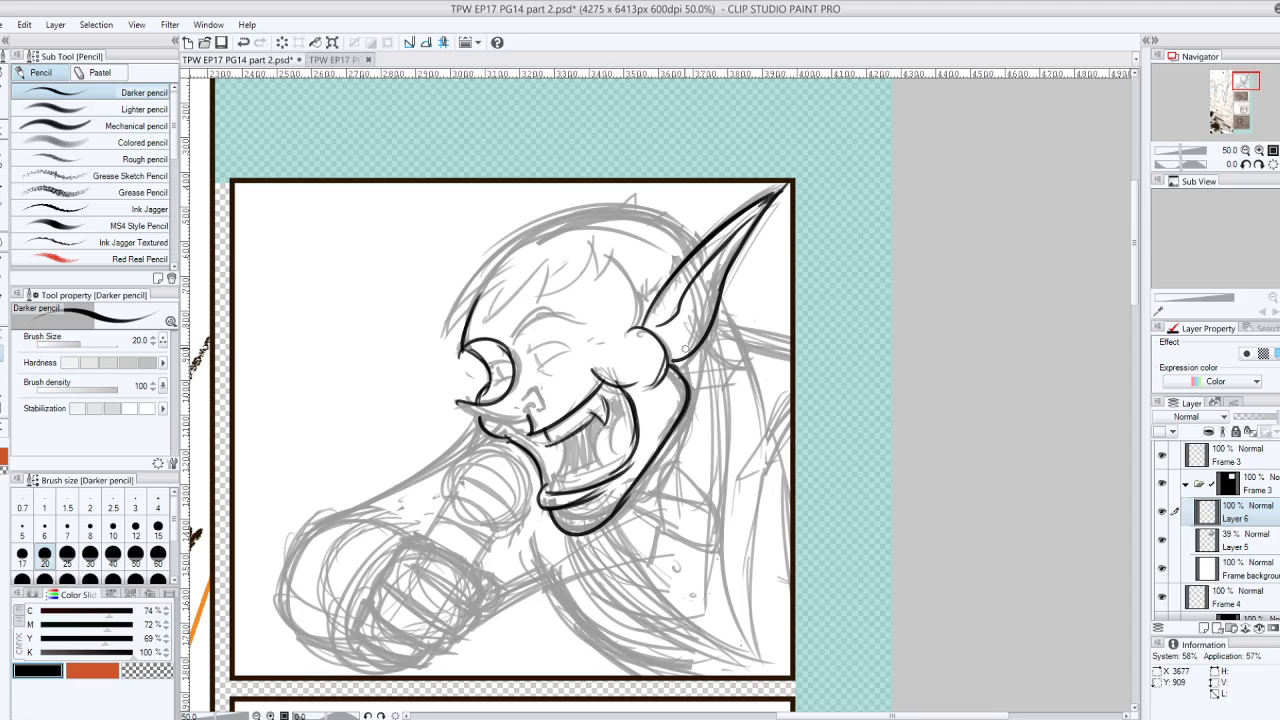
key(ctrl+z)
key(ctrl+z)
key(ctrl+z)
key(ctrl+z)
key(ctrl+z)
mouse_move(550, 442)
mouse_down()
mouse_move(588, 421)
mouse_move(594, 432)
mouse_move(620, 389)
mouse_up()
key(ctrl+z)
key(ctrl+z)
key(ctrl+z)
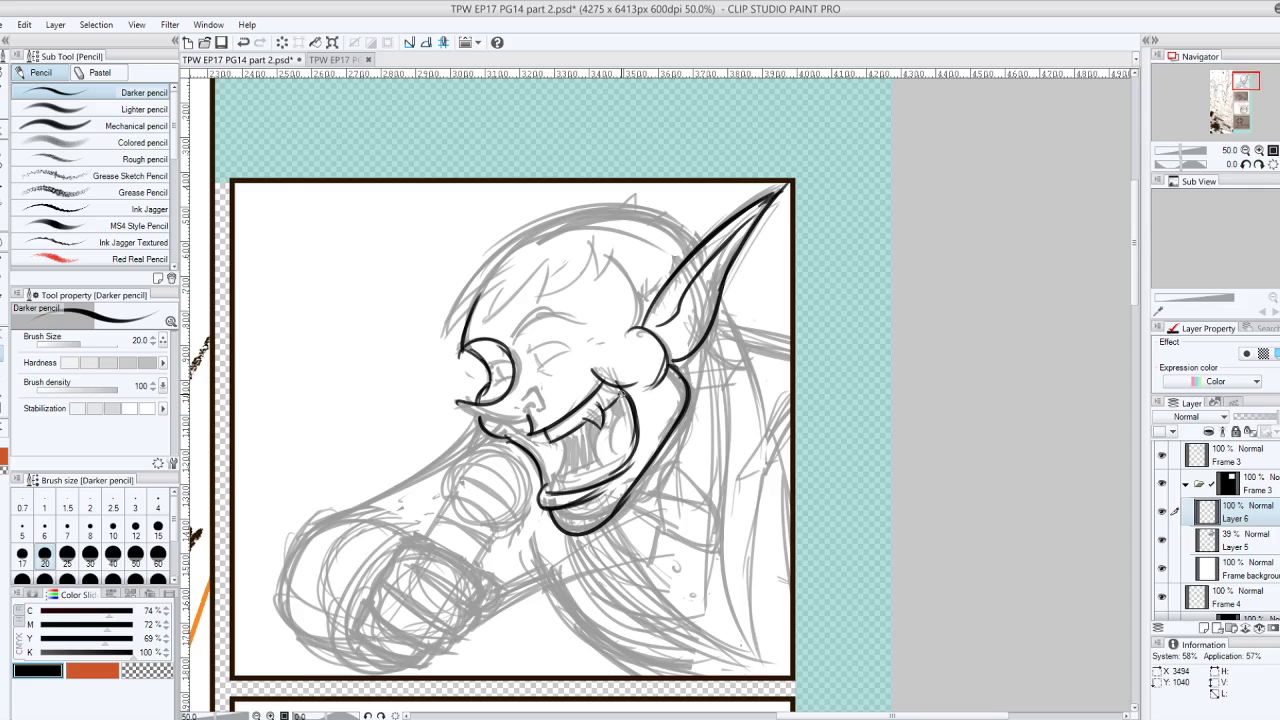
click(1162, 512)
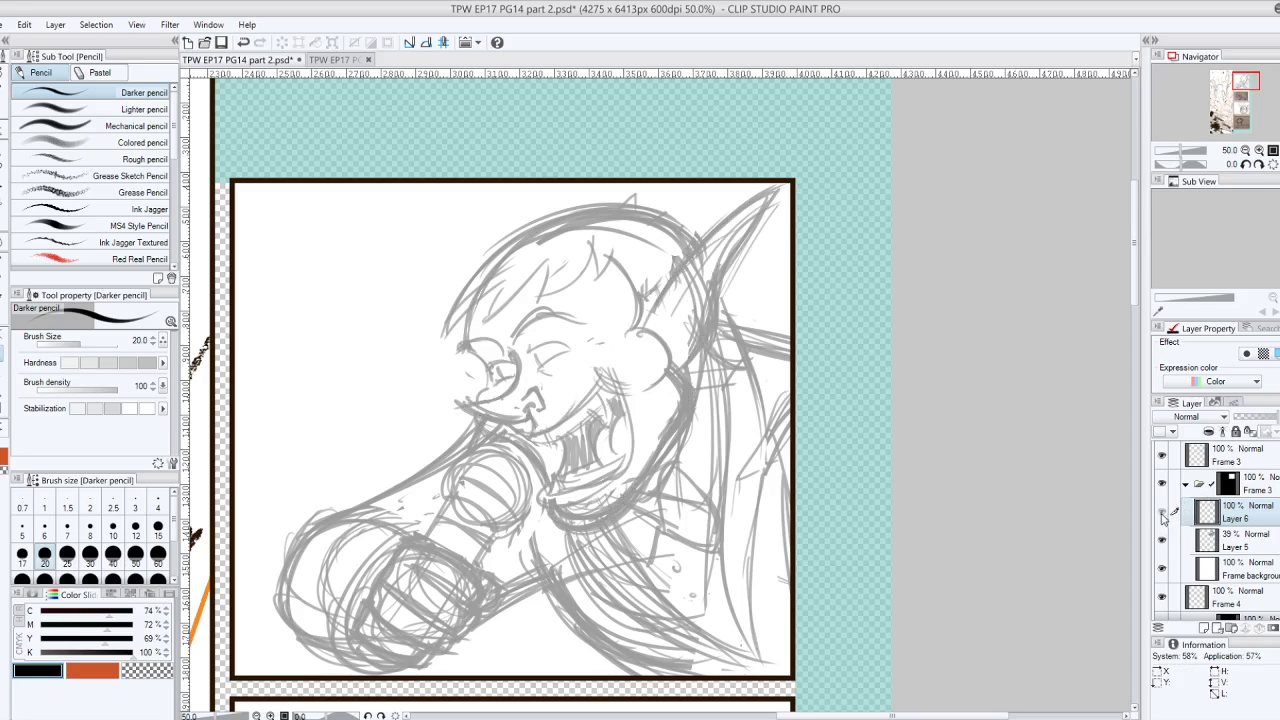
click(1162, 512)
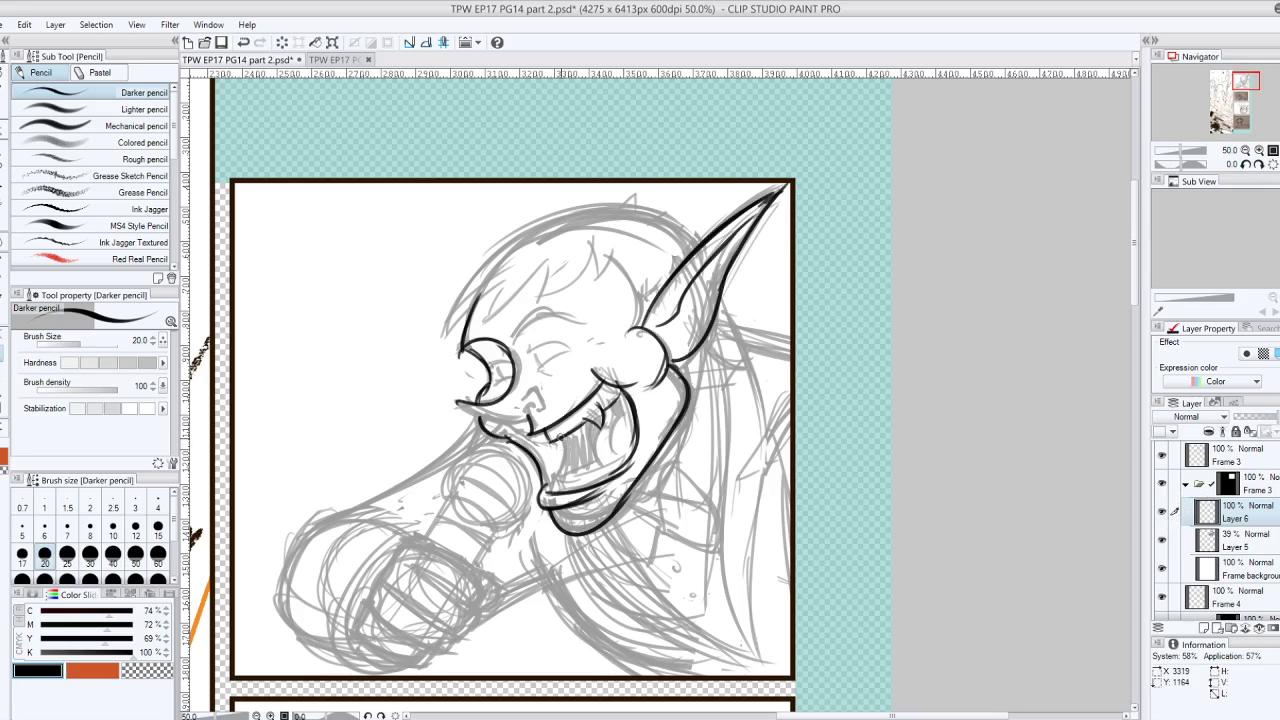
Ink the inside of the open mouth with its lower teeth line and tongue, following the sketch
mouse_move(560, 438)
mouse_down()
mouse_move(557, 482)
mouse_move(630, 456)
mouse_up()
key(ctrl+z)
drag(554, 477, 553, 490)
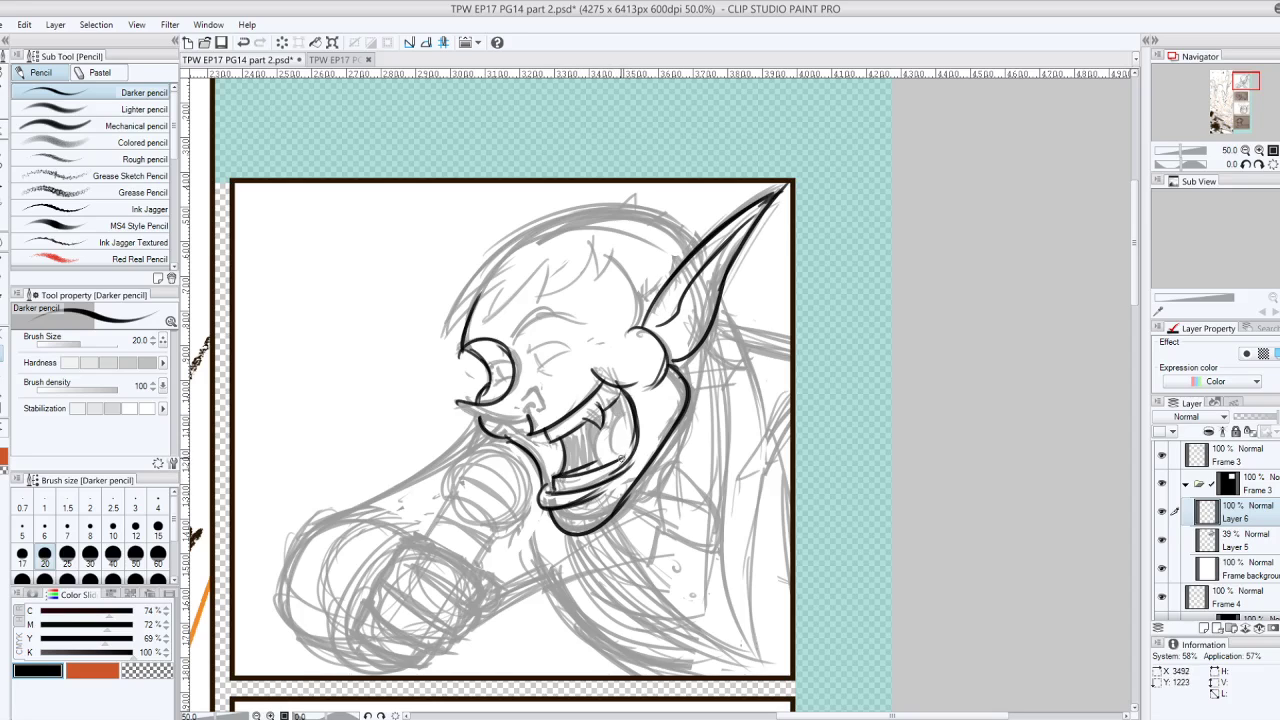
mouse_move(619, 460)
mouse_down()
mouse_move(642, 440)
mouse_move(651, 364)
mouse_move(612, 457)
mouse_move(634, 414)
mouse_up()
drag(598, 468, 600, 427)
Ink the underside of the pointed nose and the nostril
drag(458, 404, 537, 413)
key(ctrl+z)
key(ctrl+z)
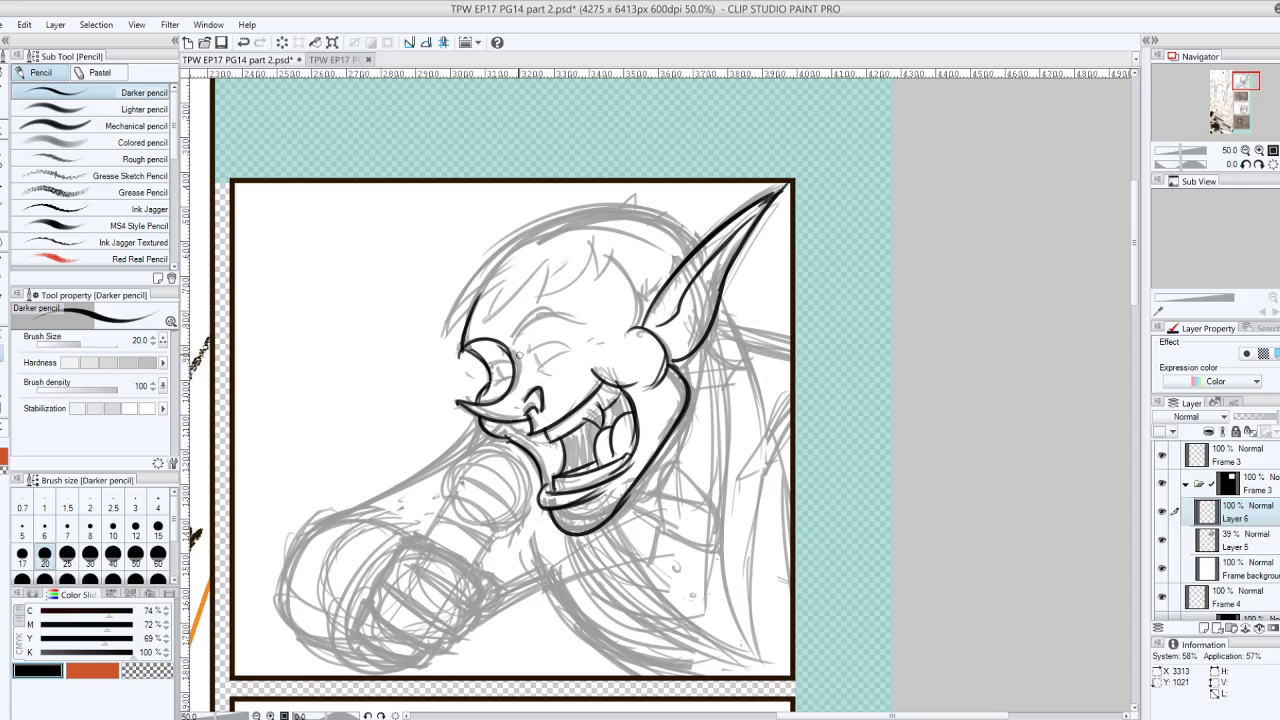
Ink both squinting eyes with short crease lines beside them
mouse_move(491, 367)
mouse_down()
mouse_move(514, 360)
mouse_move(516, 374)
mouse_move(500, 377)
mouse_move(539, 367)
mouse_move(527, 352)
mouse_move(570, 349)
mouse_move(551, 376)
mouse_up()
key(ctrl+z)
key(ctrl+z)
key(ctrl+z)
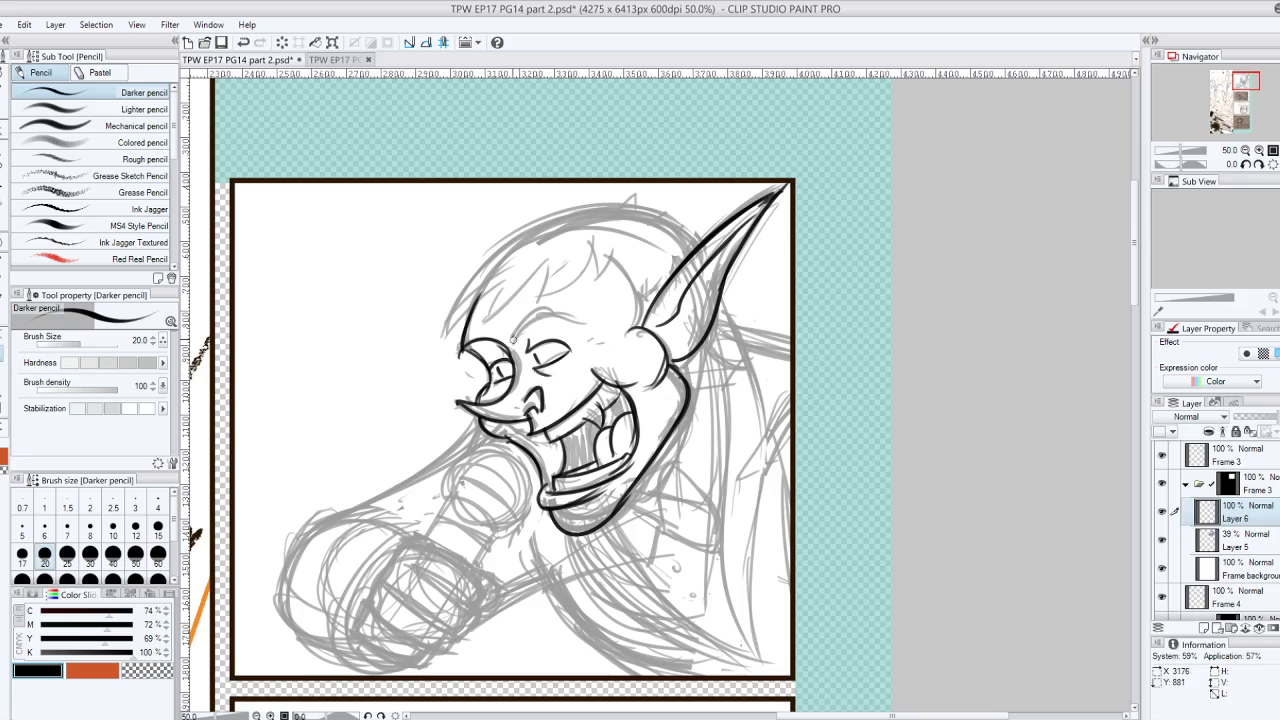
Ink the arched eyebrow above the near eye
mouse_move(512, 336)
mouse_down()
mouse_move(579, 323)
mouse_move(582, 300)
mouse_move(514, 341)
mouse_move(585, 320)
mouse_up()
key(ctrl+z)
key(ctrl+z)
Ink the jagged fringe and the front outline of the hair up to the crown
mouse_move(445, 330)
mouse_down()
mouse_move(506, 280)
mouse_move(489, 319)
mouse_move(550, 258)
mouse_move(572, 280)
mouse_move(600, 255)
mouse_move(588, 283)
mouse_move(617, 248)
mouse_move(475, 276)
mouse_move(591, 222)
mouse_up()
key(ctrl+z)
drag(443, 331, 629, 193)
key(ctrl+z)
mouse_move(444, 326)
mouse_down()
mouse_move(520, 232)
mouse_move(640, 203)
mouse_up()
Ink a thick contour over the crown and down the back of the head to the ear
mouse_move(516, 232)
mouse_down()
mouse_move(617, 207)
mouse_move(700, 257)
mouse_up()
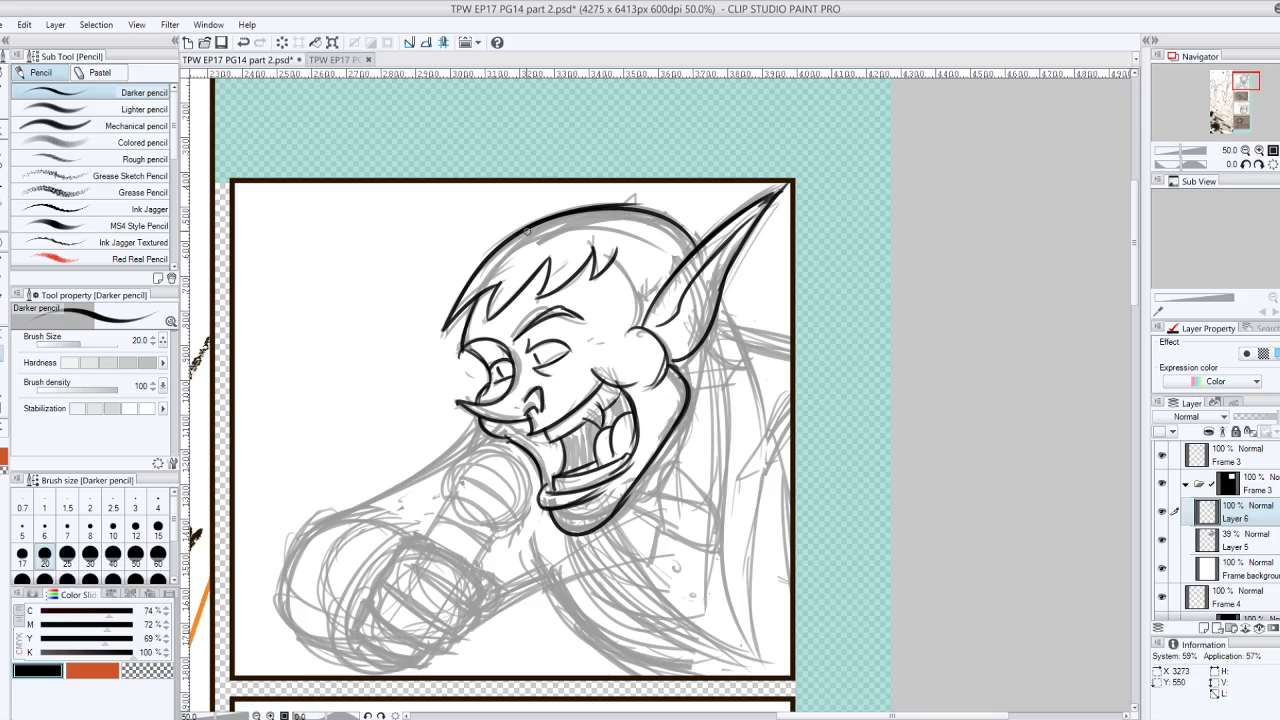
mouse_move(521, 234)
mouse_down()
mouse_move(594, 211)
mouse_move(692, 248)
mouse_up()
mouse_move(605, 209)
mouse_down()
mouse_move(634, 207)
mouse_move(708, 242)
mouse_up()
key(ctrl+z)
key(ctrl+z)
drag(545, 230, 705, 238)
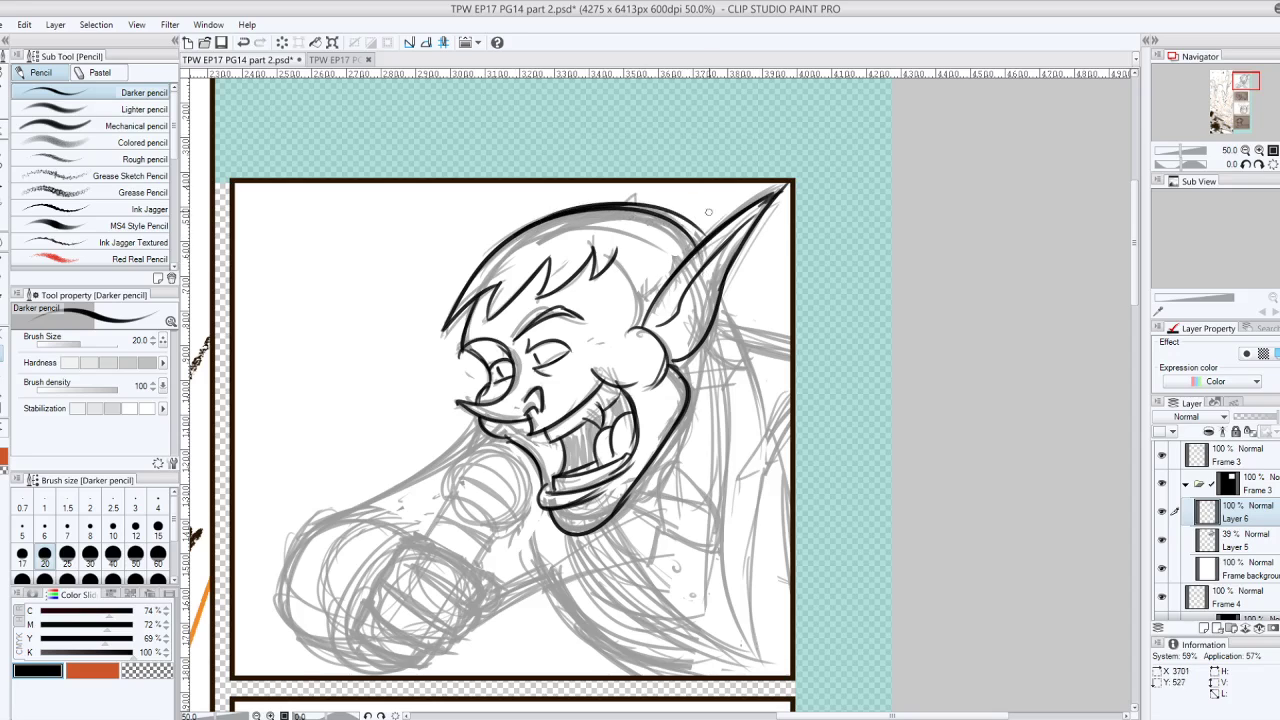
Ink the small hair tuft on the crown and add extra strokes above both eyes
drag(645, 190, 647, 206)
drag(460, 350, 501, 347)
mouse_move(528, 322)
mouse_down()
mouse_move(580, 308)
mouse_move(604, 318)
mouse_up()
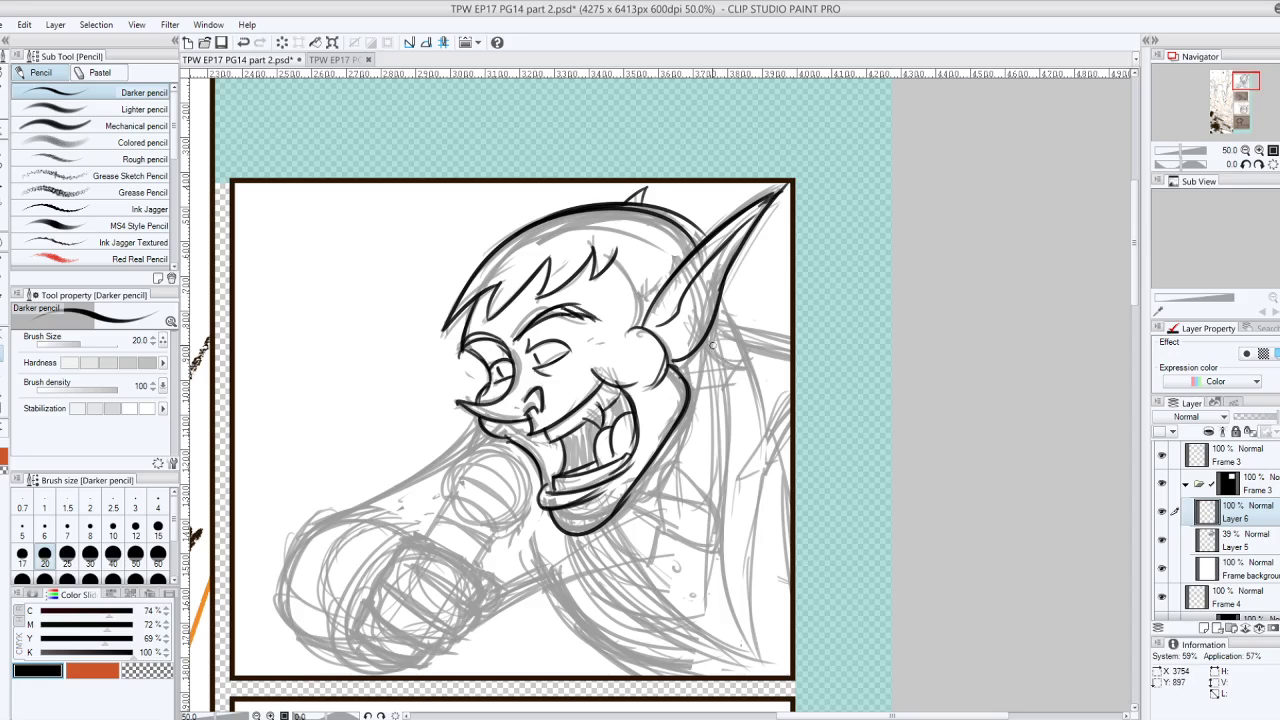
Ink the long jacket edge running from behind the ear down to the panel's lower border
drag(709, 345, 676, 563)
key(ctrl+z)
drag(701, 340, 697, 568)
drag(712, 442, 703, 618)
drag(714, 460, 713, 644)
drag(708, 540, 718, 657)
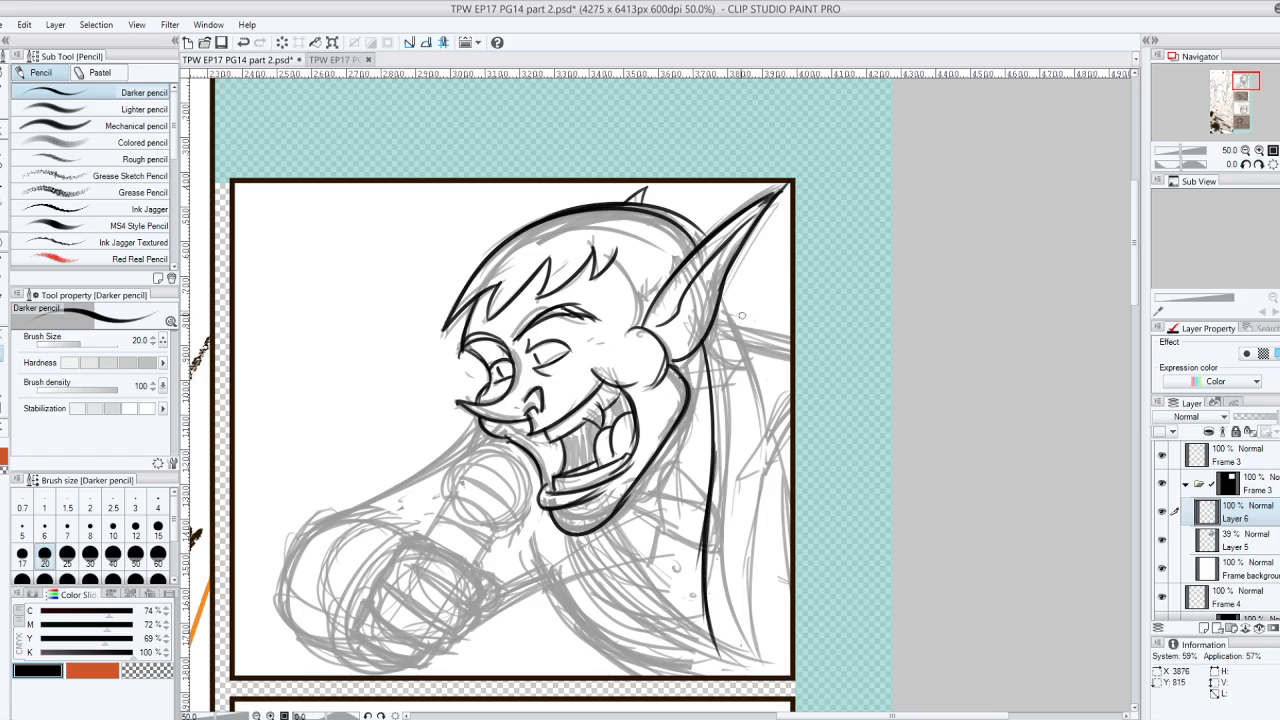
Ink the outer edge of the jacket lapel with its notch, from the ear down to the lower border
mouse_move(716, 293)
mouse_down()
mouse_move(749, 384)
mouse_move(781, 344)
mouse_move(784, 424)
mouse_move(735, 482)
mouse_up()
key(ctrl+z)
mouse_move(769, 430)
mouse_down()
mouse_move(736, 475)
mouse_move(751, 475)
mouse_move(741, 622)
mouse_up()
drag(752, 478, 737, 660)
drag(730, 614, 726, 674)
Ink the opposite lapel as curved lines from under the chin to where the jacket closes
drag(600, 528, 718, 646)
mouse_move(581, 548)
mouse_down()
mouse_move(718, 652)
mouse_move(700, 650)
mouse_up()
drag(584, 535, 720, 655)
Ink the shirt collar with its small tie knot, and add two oval buttons on the shirt front
mouse_move(678, 458)
mouse_down()
mouse_move(655, 518)
mouse_move(704, 550)
mouse_up()
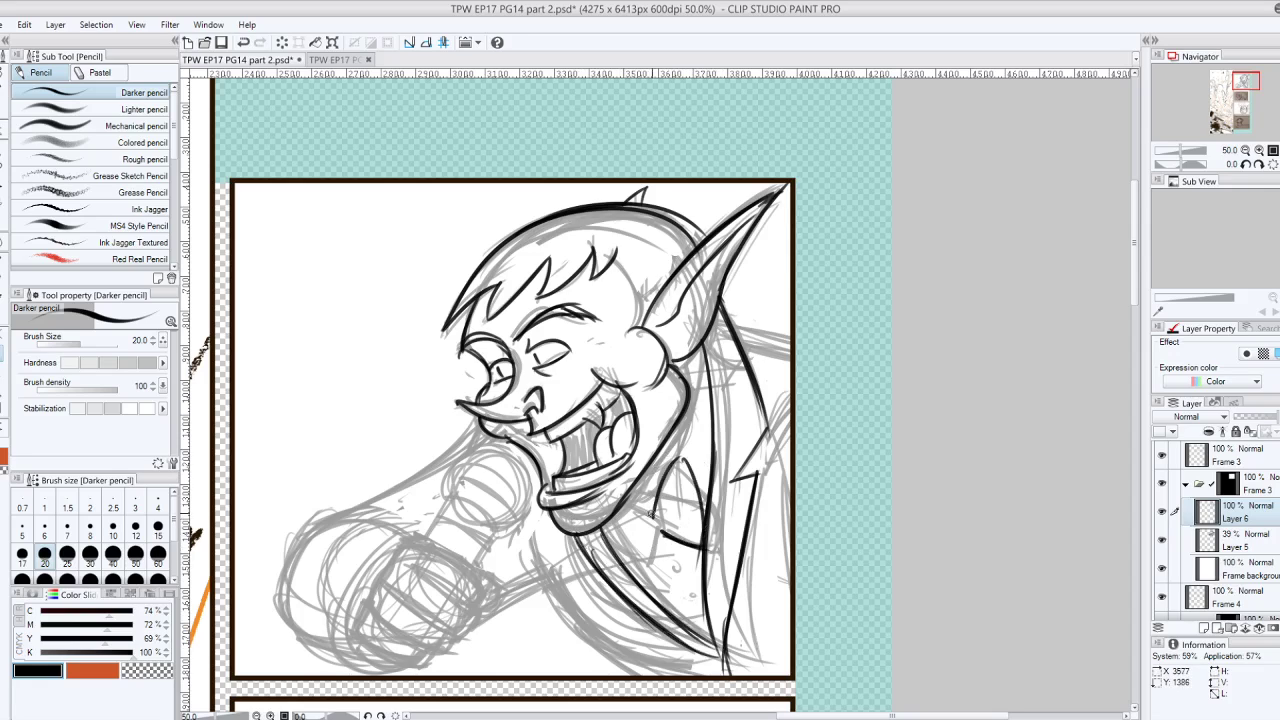
mouse_move(656, 498)
mouse_down()
mouse_move(609, 542)
mouse_move(641, 566)
mouse_move(608, 539)
mouse_move(646, 570)
mouse_up()
drag(640, 570, 660, 522)
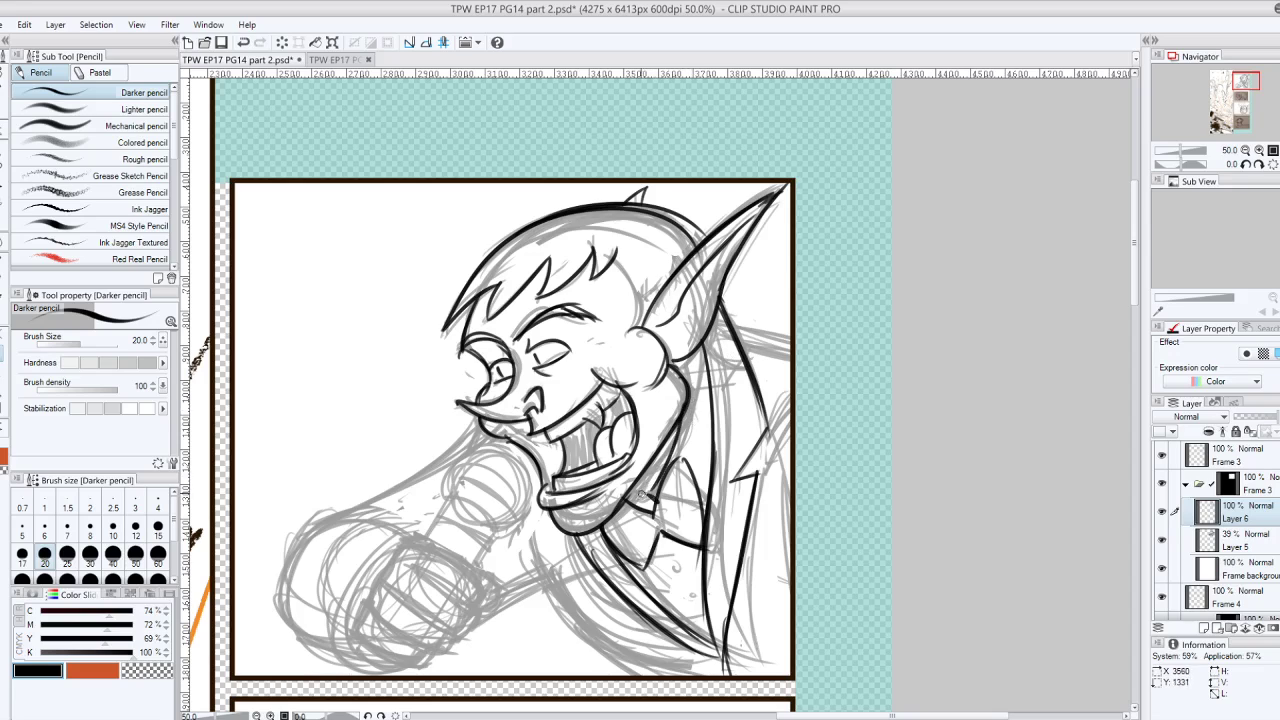
mouse_move(624, 494)
mouse_down()
mouse_move(648, 500)
mouse_move(641, 509)
mouse_up()
drag(700, 362, 712, 428)
drag(672, 565, 676, 567)
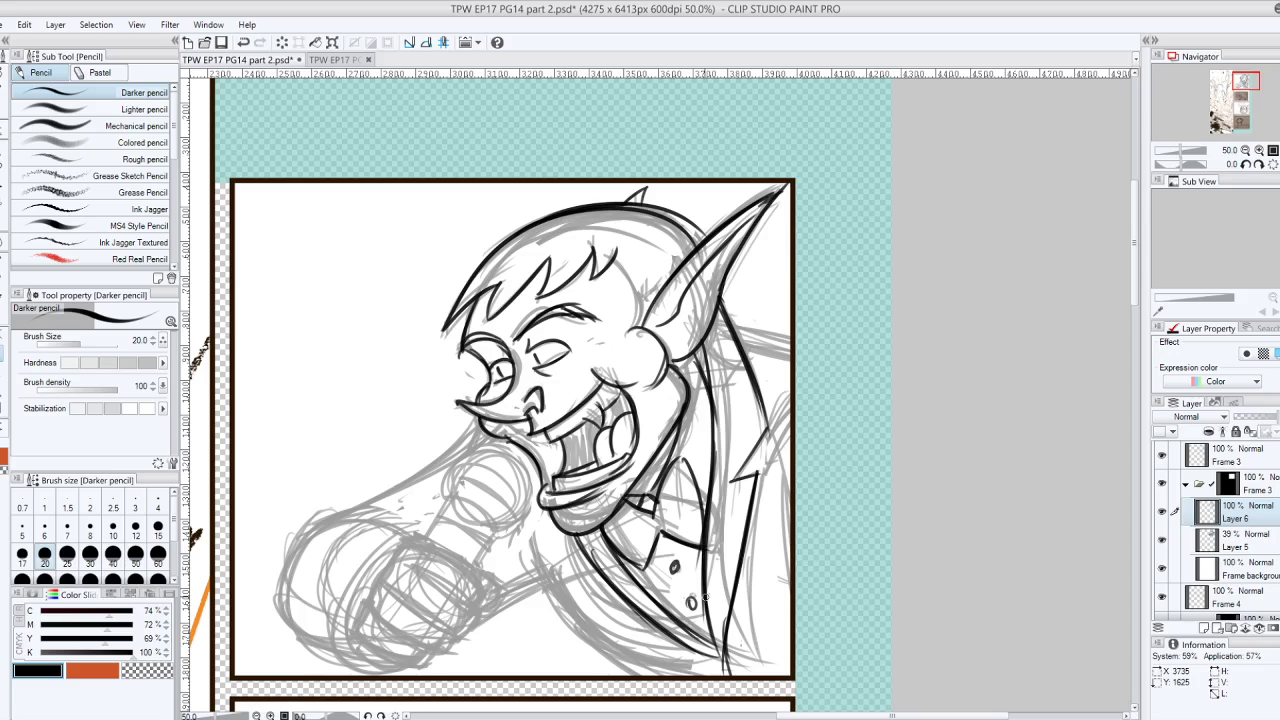
Ink the shoulder line behind the ear and the curved outer jacket edge across the lower chest
mouse_move(724, 310)
mouse_down()
mouse_move(792, 324)
mouse_move(784, 337)
mouse_up()
drag(531, 542, 650, 673)
key(ctrl+z)
drag(533, 545, 638, 657)
drag(535, 556, 680, 666)
drag(570, 614, 664, 686)
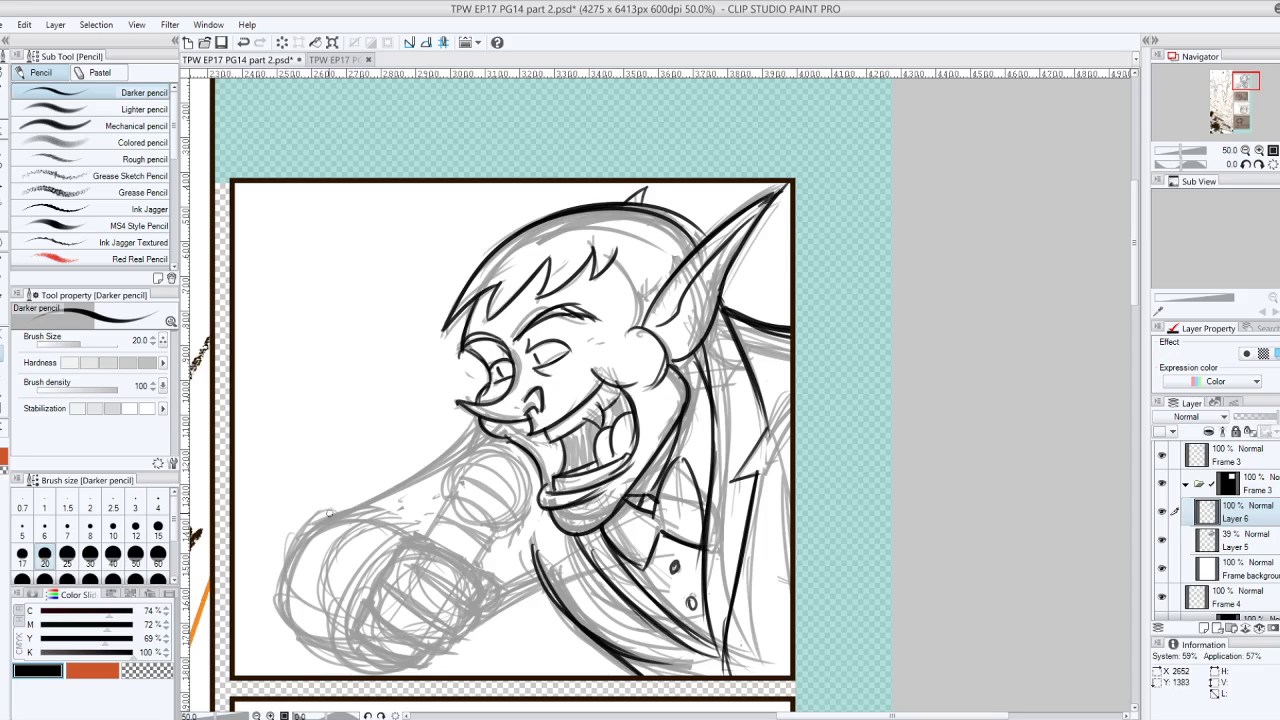
Ink the outline of the foreshortened arm from the chin around the large rounded sleeve
mouse_move(323, 518)
mouse_down()
mouse_move(476, 430)
mouse_move(365, 486)
mouse_up()
key(ctrl+z)
key(ctrl+z)
mouse_move(480, 422)
mouse_down()
mouse_move(323, 518)
mouse_move(280, 630)
mouse_up()
drag(300, 535, 336, 654)
drag(278, 606, 347, 648)
key(ctrl+z)
key(ctrl+z)
drag(307, 533, 335, 658)
drag(303, 610, 356, 657)
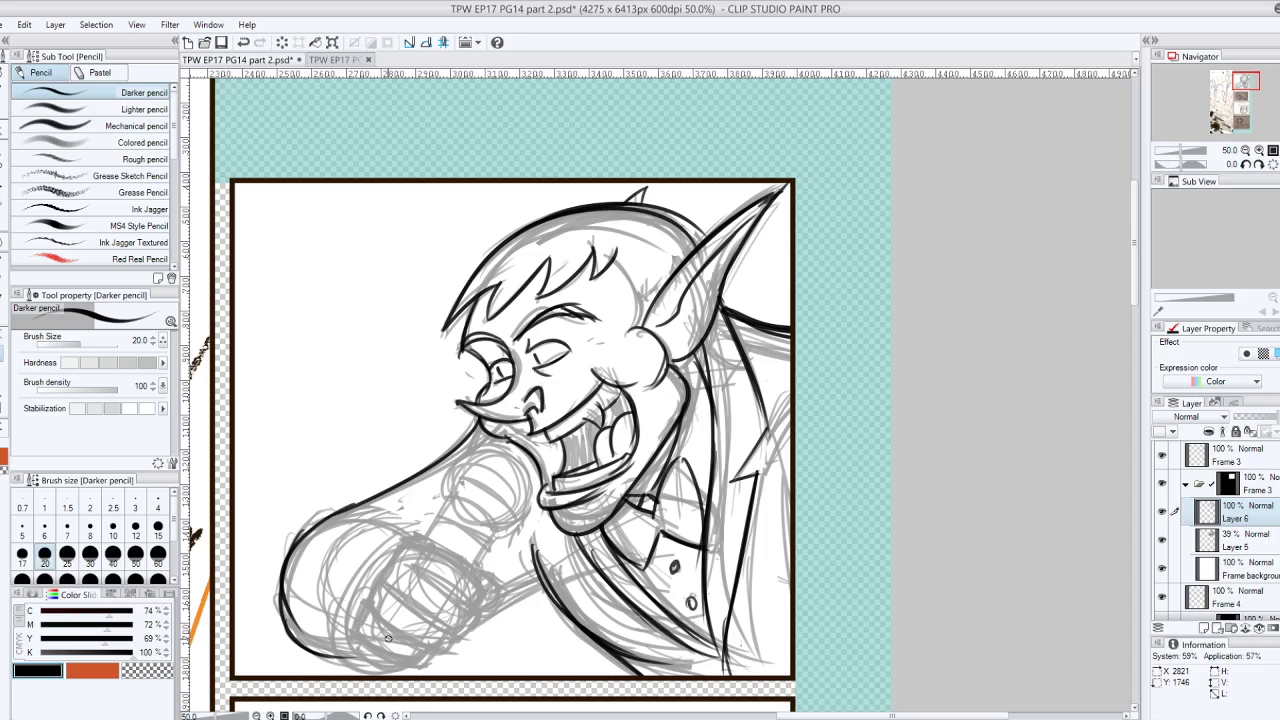
Ink the top edge of the sleeve end and the curved cuff opening around the fist
drag(312, 530, 404, 538)
drag(318, 606, 384, 668)
key(ctrl+z)
drag(306, 624, 400, 668)
drag(395, 543, 338, 672)
key(ctrl+z)
drag(388, 540, 332, 672)
key(ctrl+z)
drag(390, 545, 332, 668)
drag(391, 538, 350, 664)
key(ctrl+z)
mouse_move(392, 535)
mouse_down()
mouse_move(338, 674)
mouse_move(417, 652)
mouse_up()
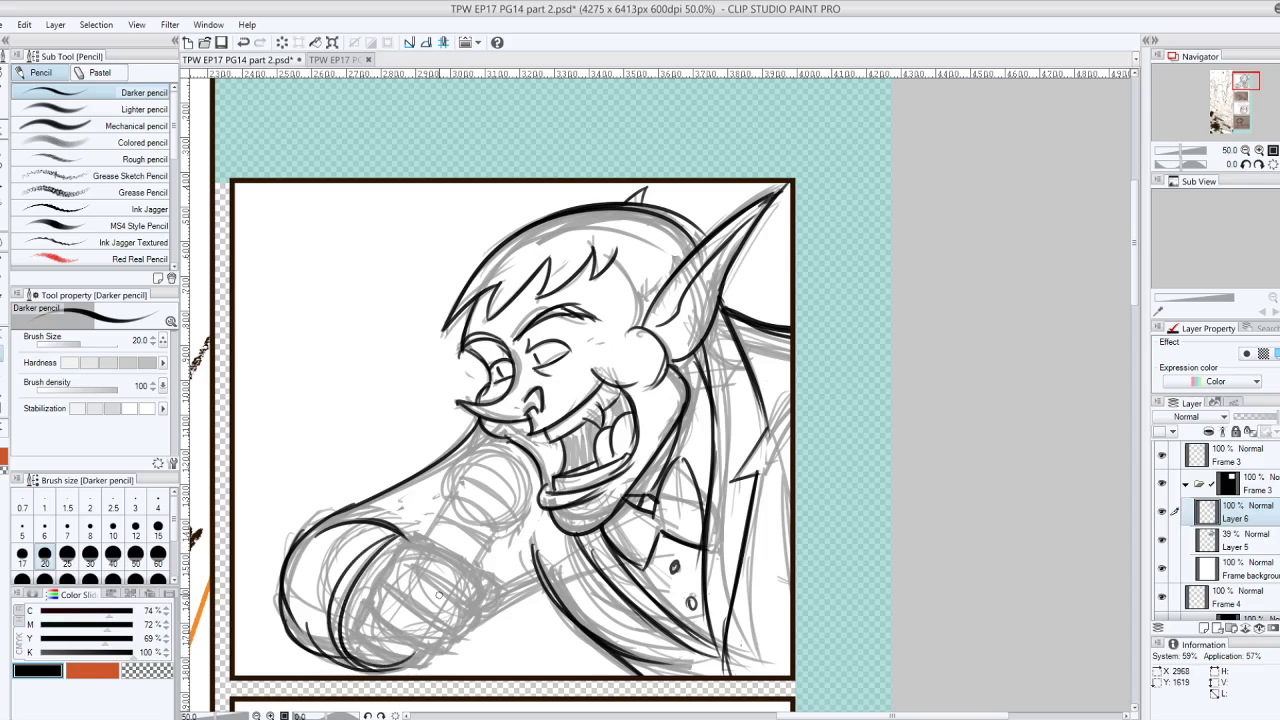
Rotate the canvas and ink the first finger divisions of the clenched fist
mouse_move(439, 595)
mouse_down()
mouse_move(436, 484)
mouse_move(550, 467)
mouse_move(507, 467)
mouse_move(490, 392)
mouse_up()
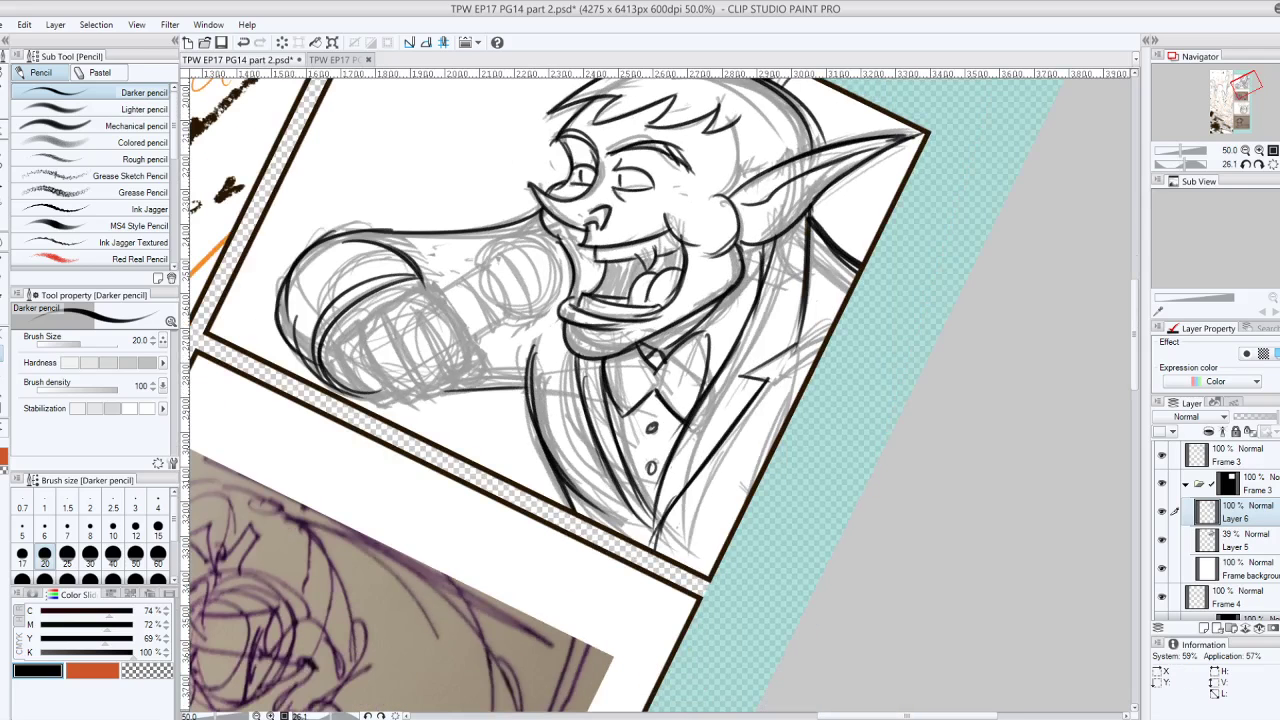
mouse_move(357, 331)
mouse_down()
mouse_move(341, 362)
mouse_move(376, 404)
mouse_up()
mouse_move(338, 352)
mouse_down()
mouse_move(379, 403)
mouse_move(391, 391)
mouse_up()
mouse_move(355, 329)
mouse_down()
mouse_move(391, 391)
mouse_move(388, 313)
mouse_move(410, 385)
mouse_up()
key(ctrl+z)
key(ctrl+z)
key(ctrl+z)
drag(382, 314, 414, 376)
mouse_move(360, 335)
mouse_down()
mouse_move(404, 402)
mouse_move(424, 388)
mouse_up()
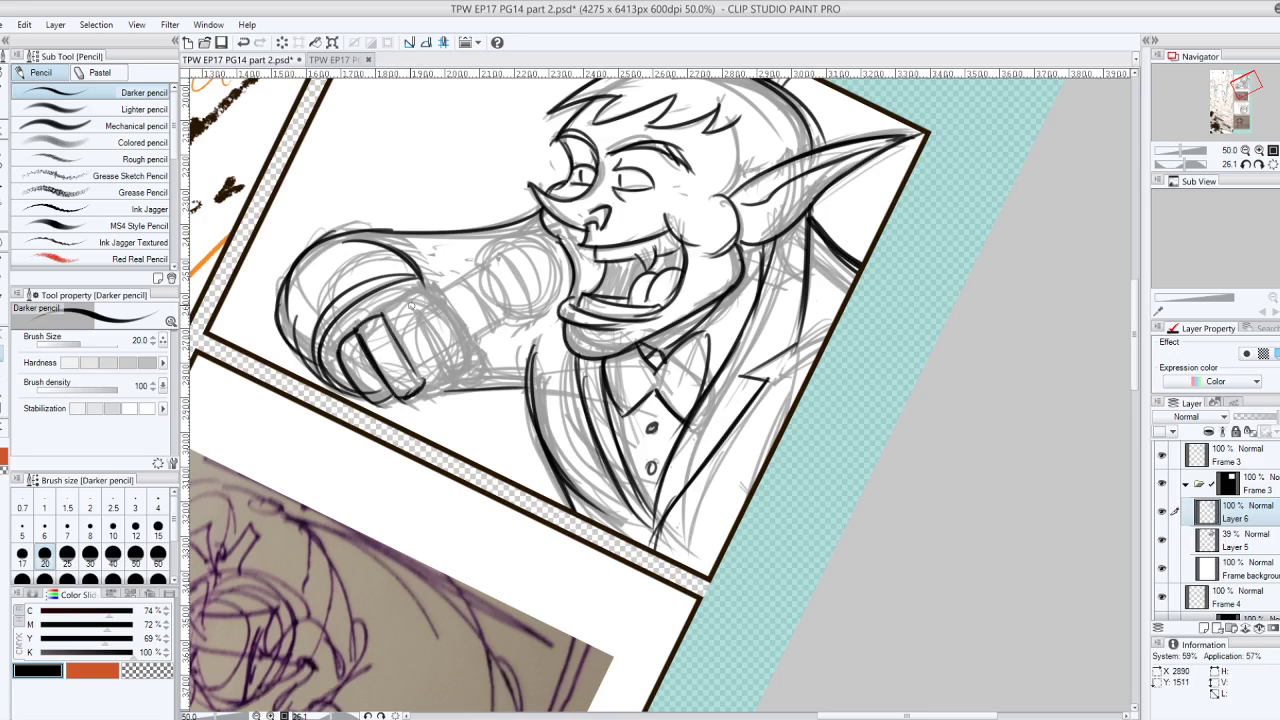
Ink the inner cuff line and the remaining fingers and knuckles of the fist
drag(328, 350, 428, 284)
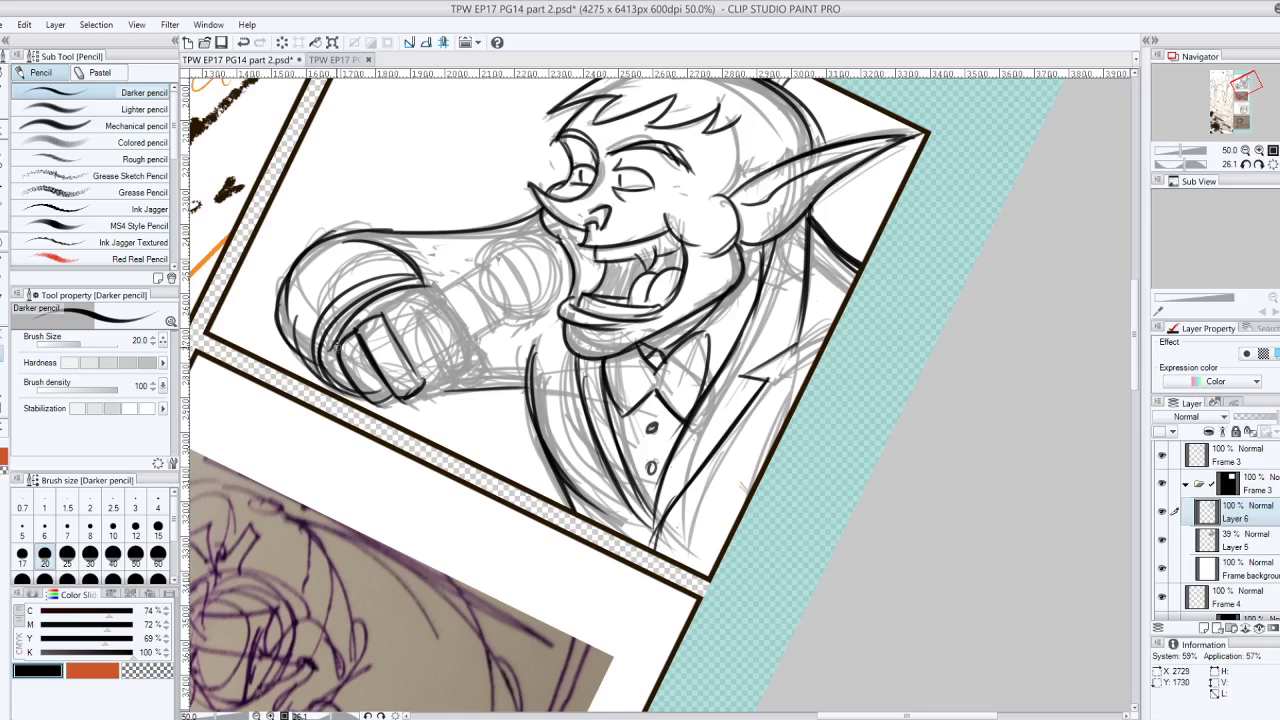
mouse_move(338, 347)
mouse_down()
mouse_move(362, 314)
mouse_move(408, 300)
mouse_up()
drag(407, 300, 454, 376)
drag(385, 321, 422, 392)
drag(422, 386, 456, 370)
mouse_move(404, 304)
mouse_down()
mouse_move(450, 290)
mouse_move(468, 332)
mouse_up()
mouse_move(430, 286)
mouse_down()
mouse_move(480, 358)
mouse_move(452, 378)
mouse_up()
mouse_move(438, 281)
mouse_down()
mouse_move(384, 294)
mouse_move(420, 294)
mouse_up()
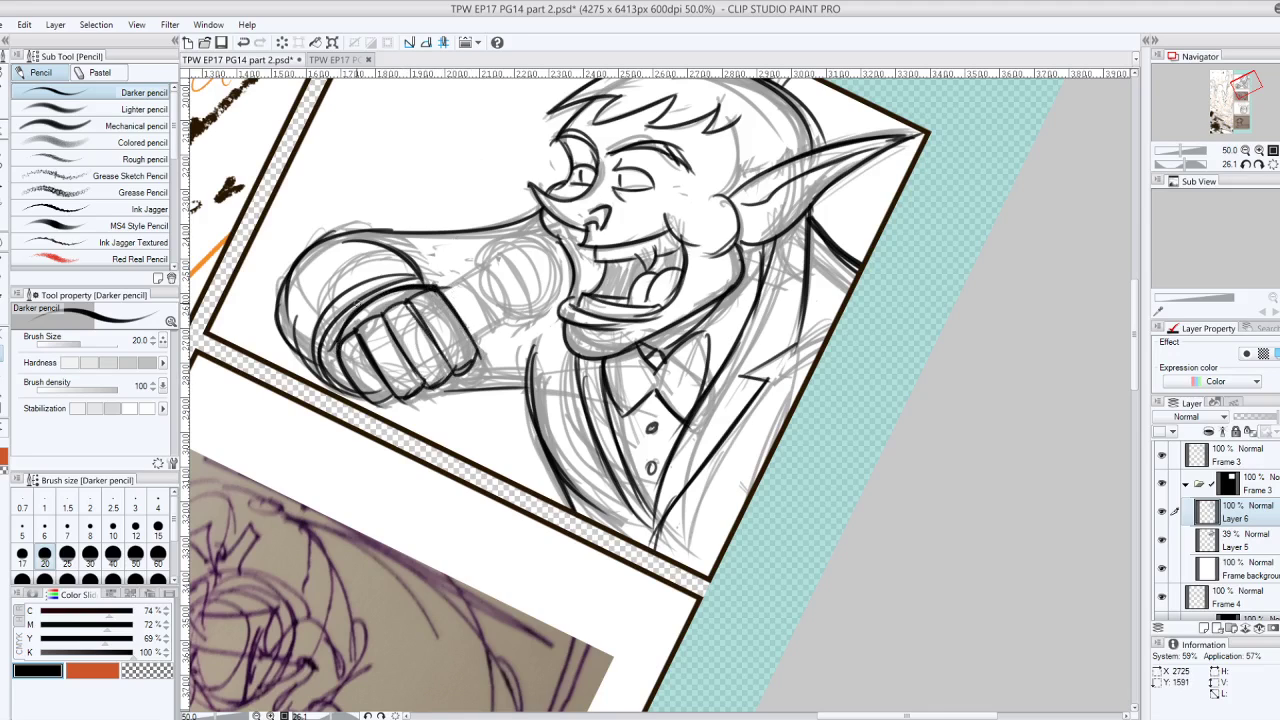
Ink the thumb at the side of the fist
mouse_move(485, 342)
mouse_down()
mouse_move(492, 372)
mouse_move(465, 394)
mouse_move(494, 371)
mouse_move(485, 354)
mouse_move(478, 386)
mouse_move(452, 391)
mouse_move(476, 402)
mouse_up()
key(ctrl+z)
key(ctrl+z)
key(ctrl+z)
drag(480, 341, 469, 415)
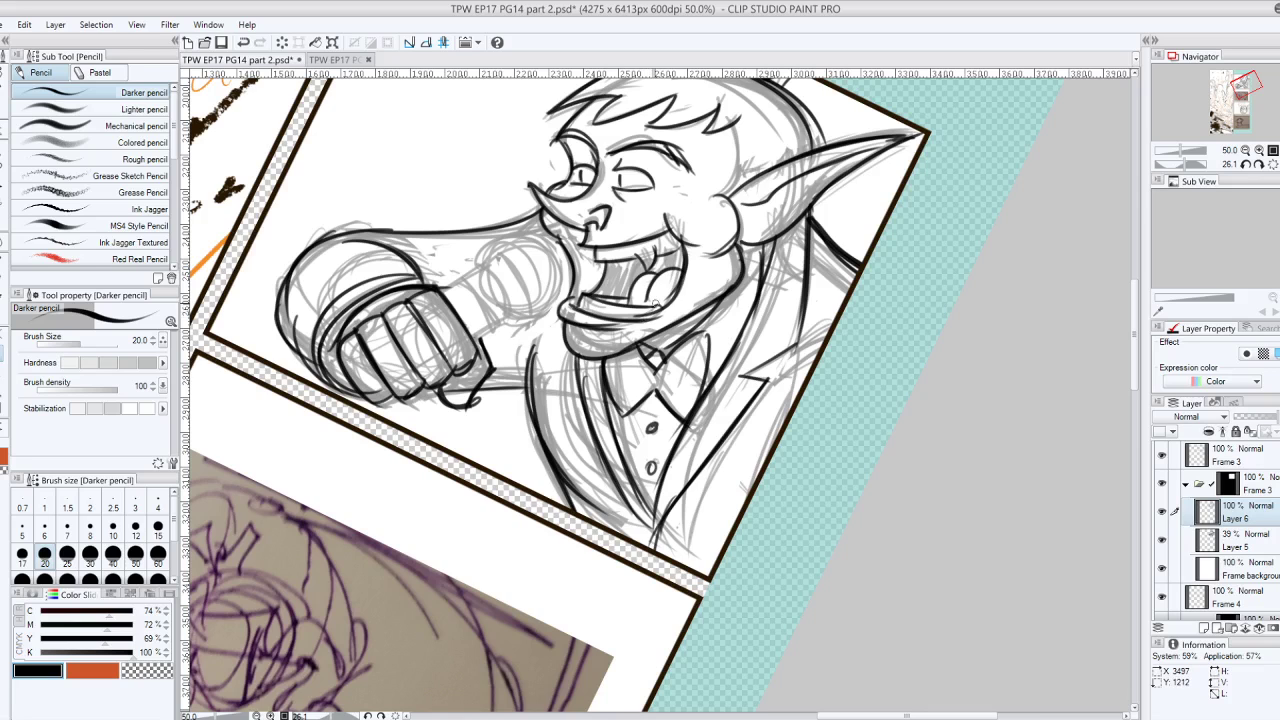
Ink the two straight edges of the microphone handle through the fist, and return the canvas to its upright orientation
drag(656, 304, 793, 246)
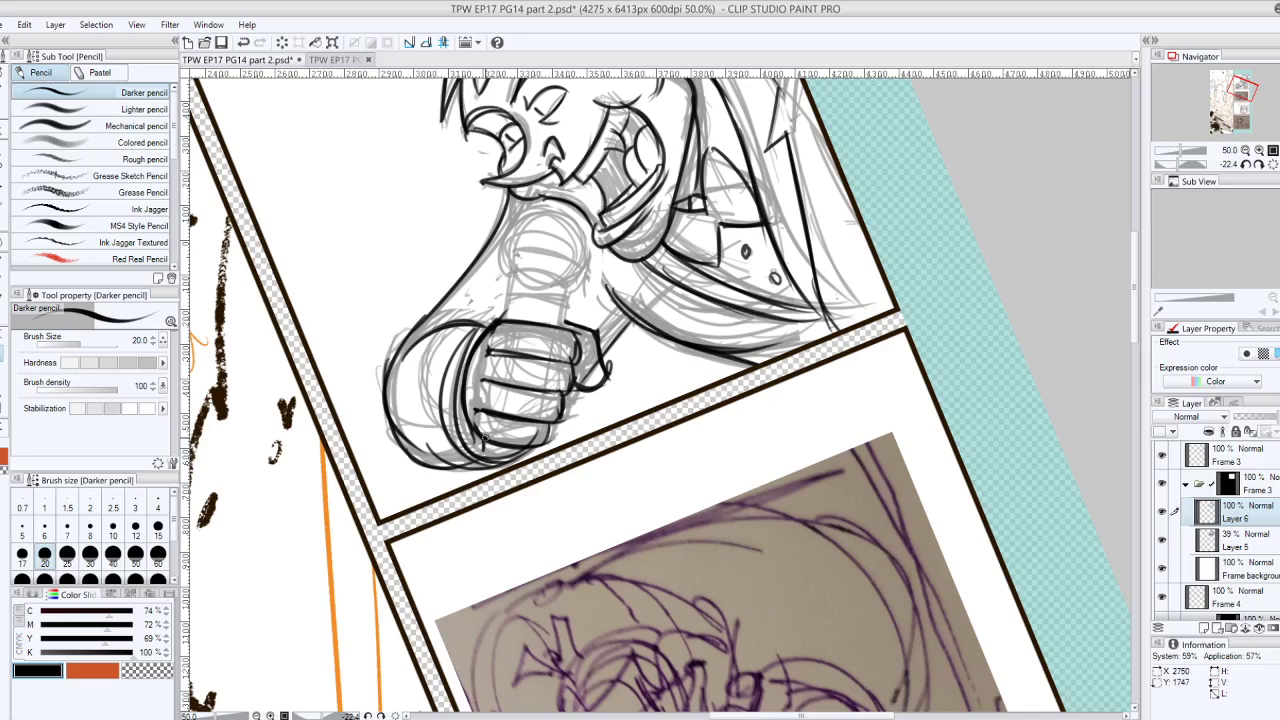
drag(507, 276, 489, 435)
drag(501, 325, 487, 455)
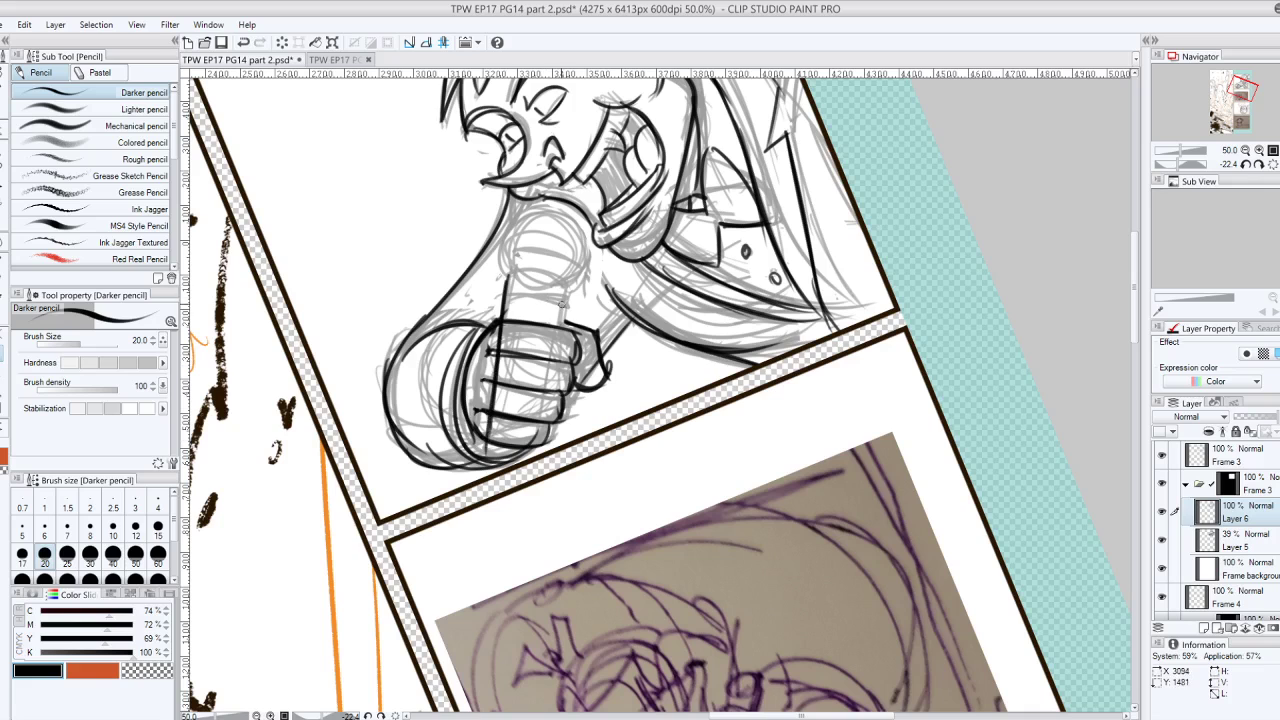
drag(568, 286, 544, 443)
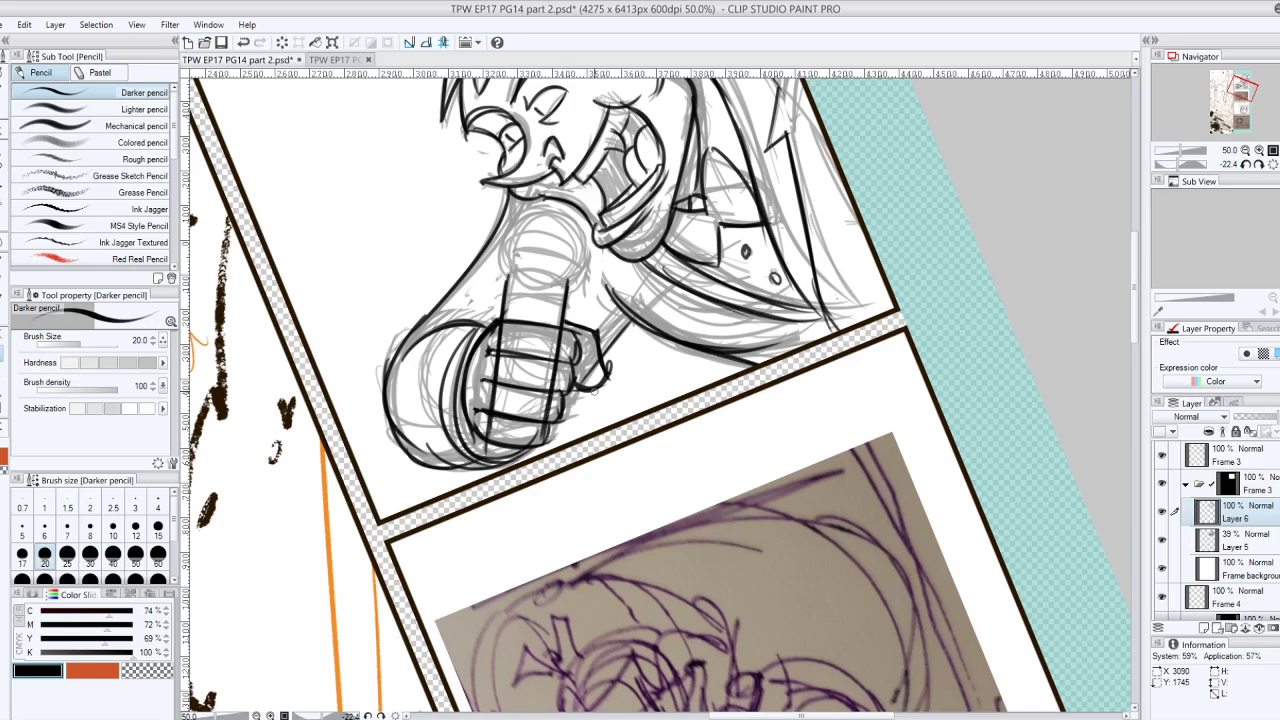
drag(555, 369, 543, 470)
key(ctrl+at)
drag(760, 300, 775, 319)
drag(600, 300, 517, 486)
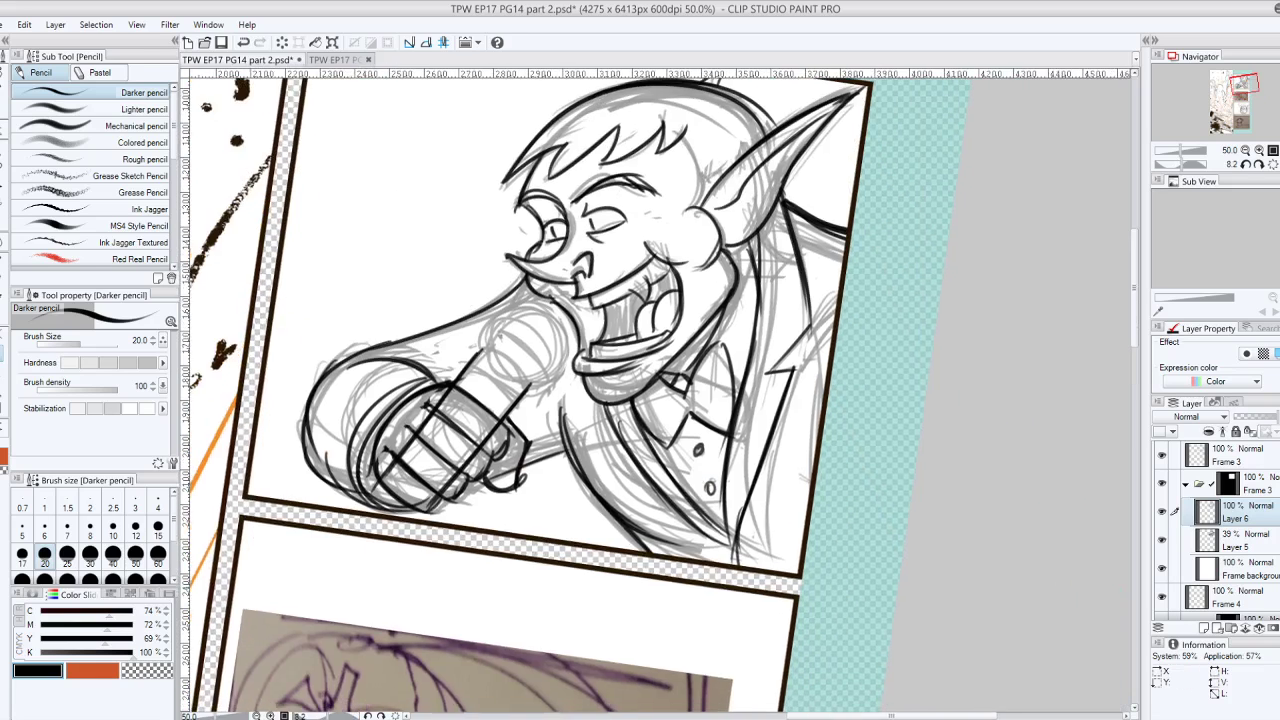
key(ctrl+at)
drag(560, 400, 550, 463)
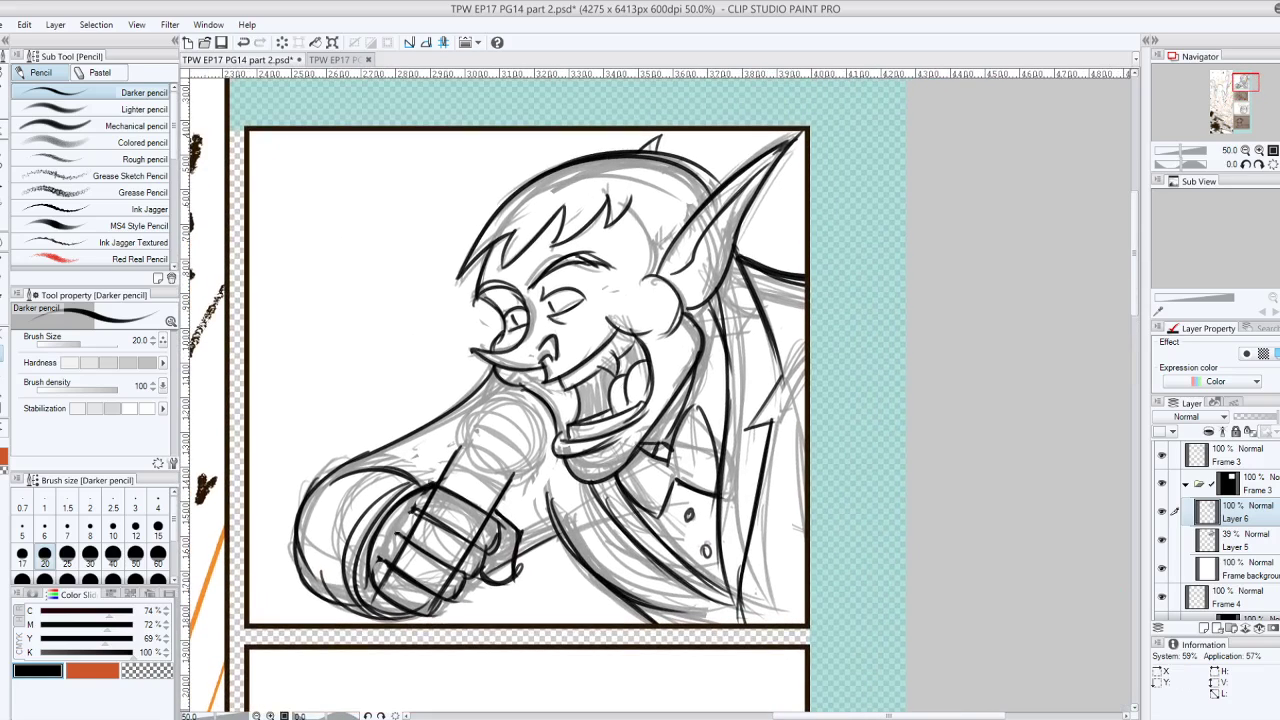
Move Layer 6 and Layer 5 together slightly up and to the right within the panel
click(5, 186)
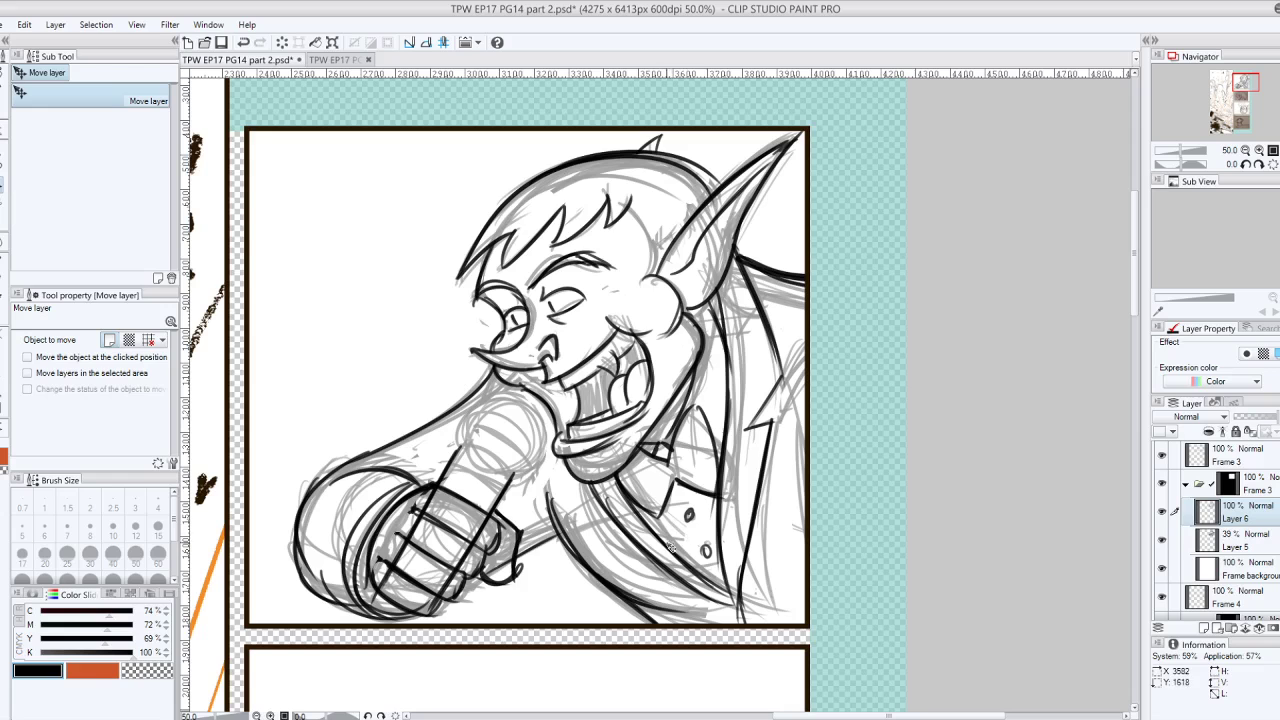
drag(672, 548, 677, 535)
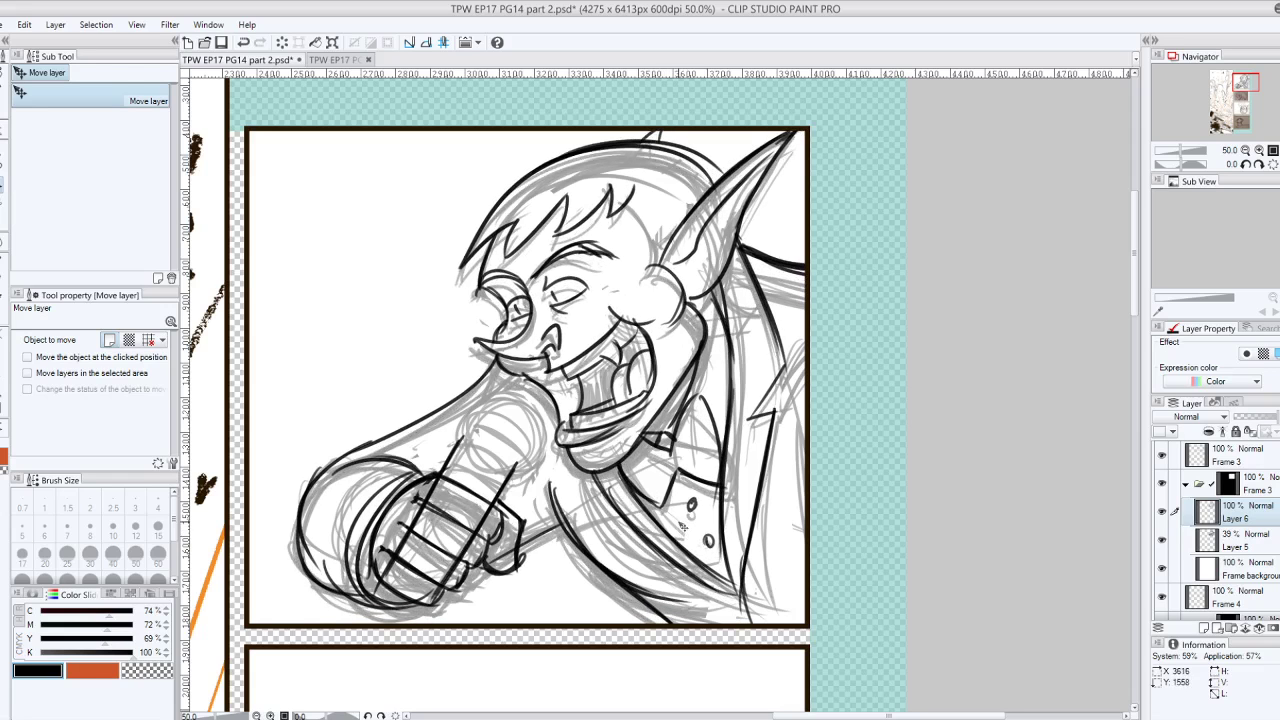
key(ctrl+z)
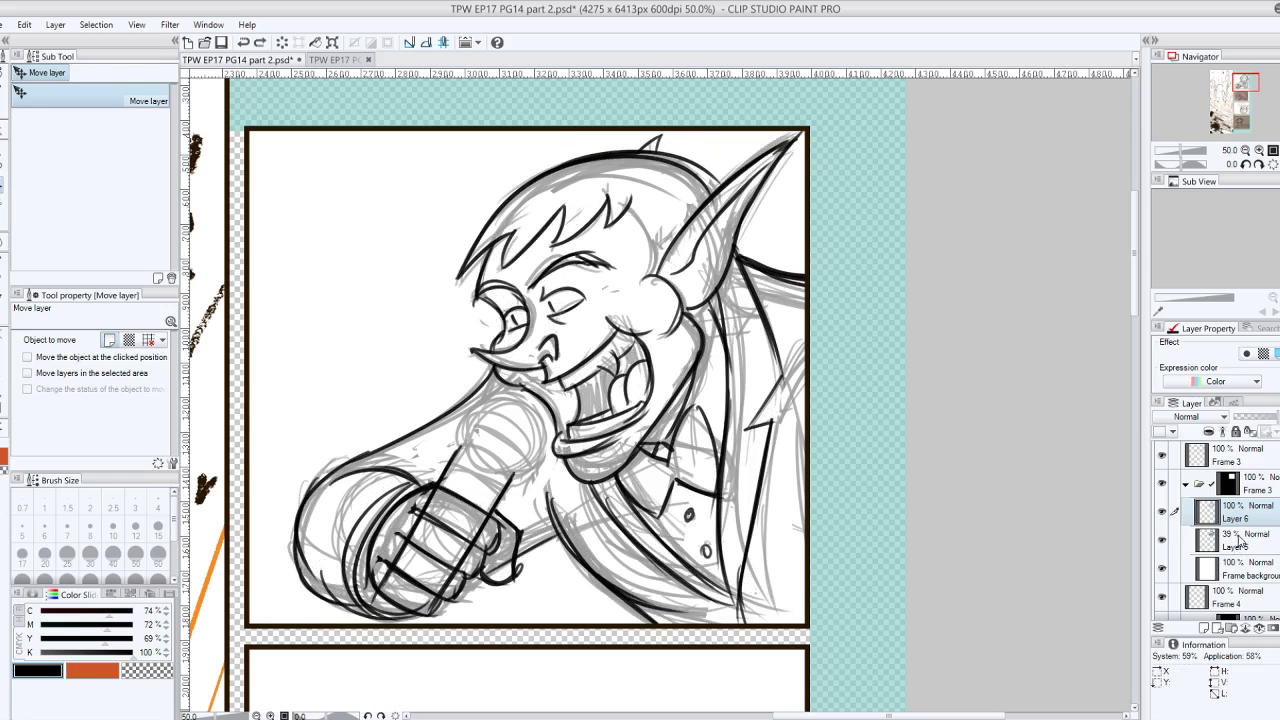
shift+click(1237, 540)
drag(691, 438, 705, 415)
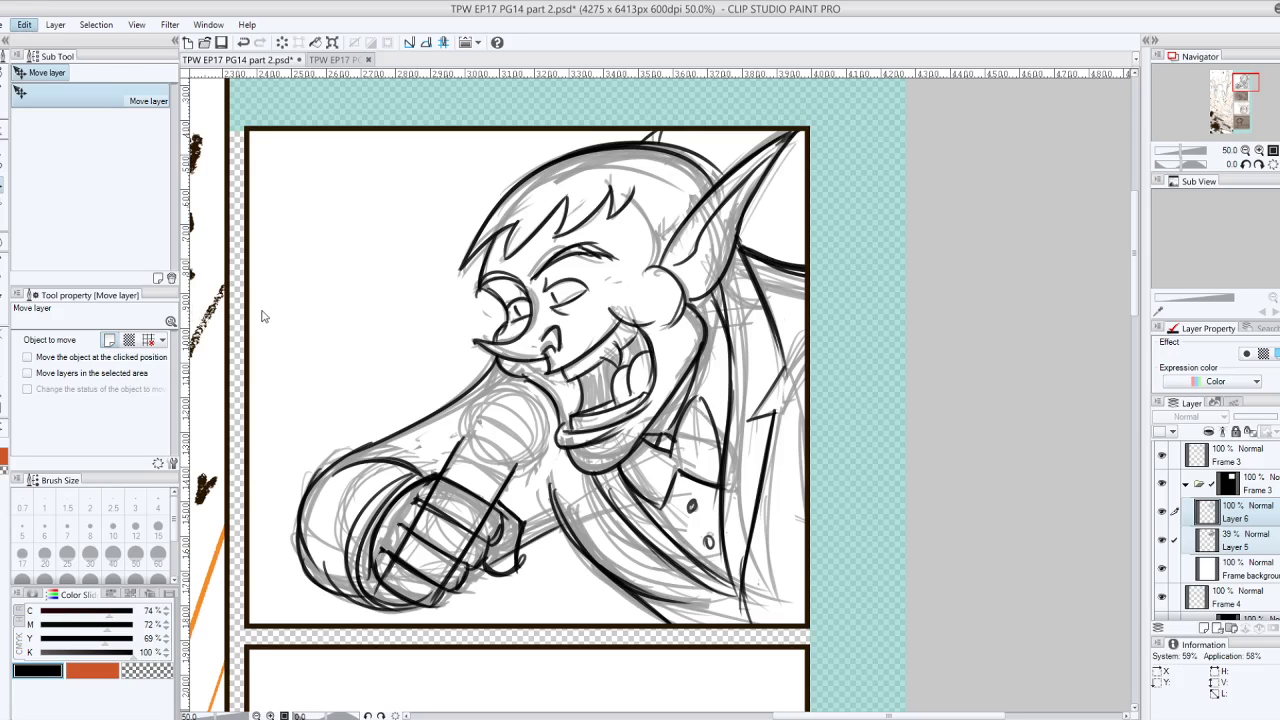
Scale Layer 6 and Layer 5 together down to 94% and shift them slightly up and to the left within the panel
key(ctrl+t)
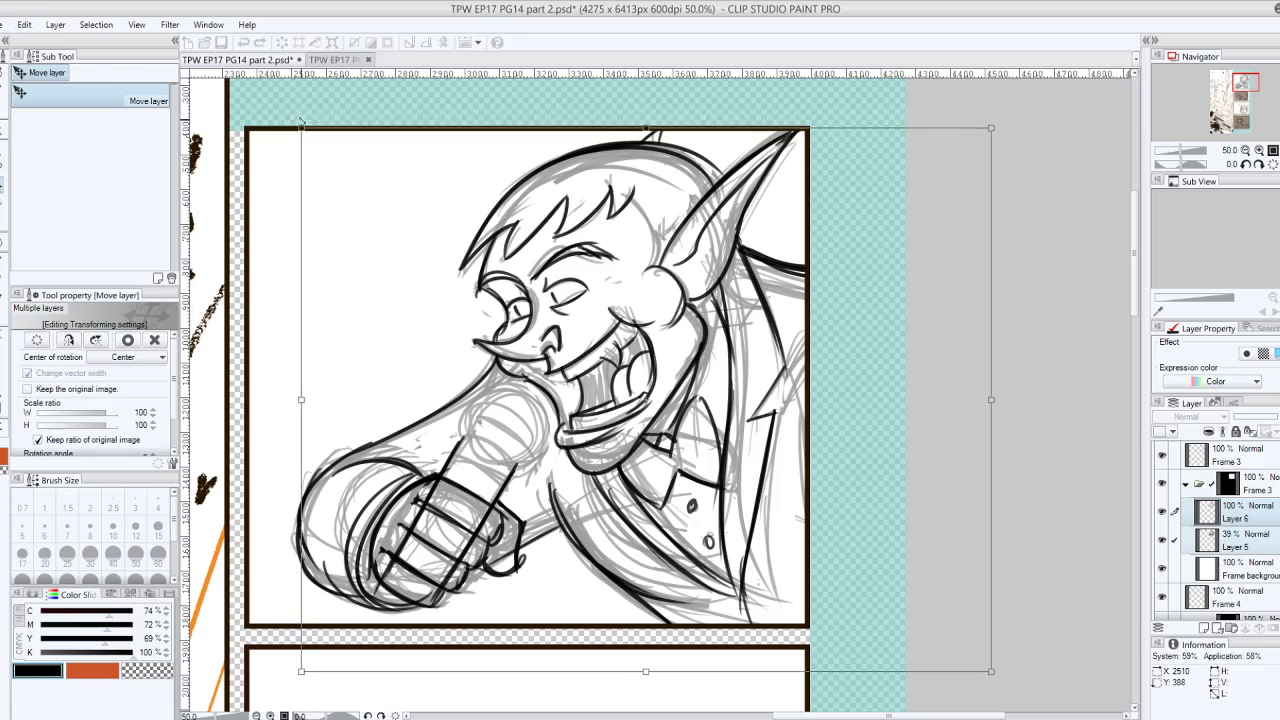
drag(311, 119, 313, 120)
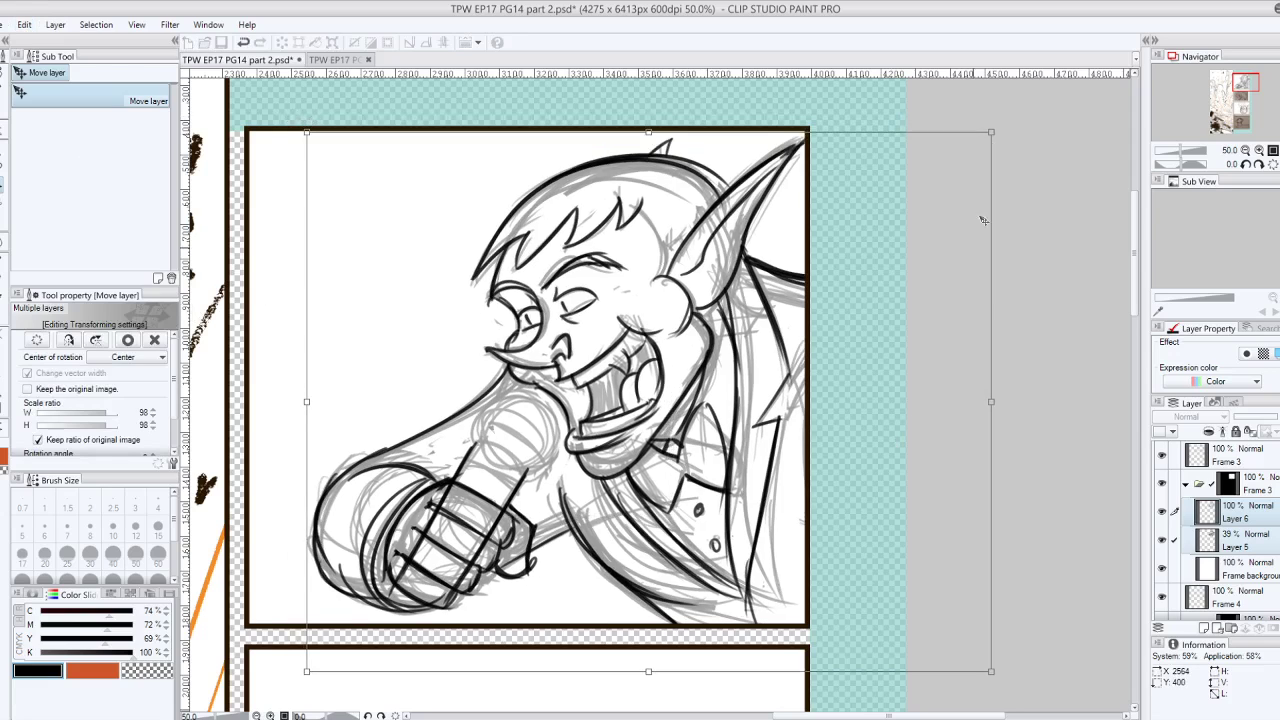
drag(990, 131, 983, 139)
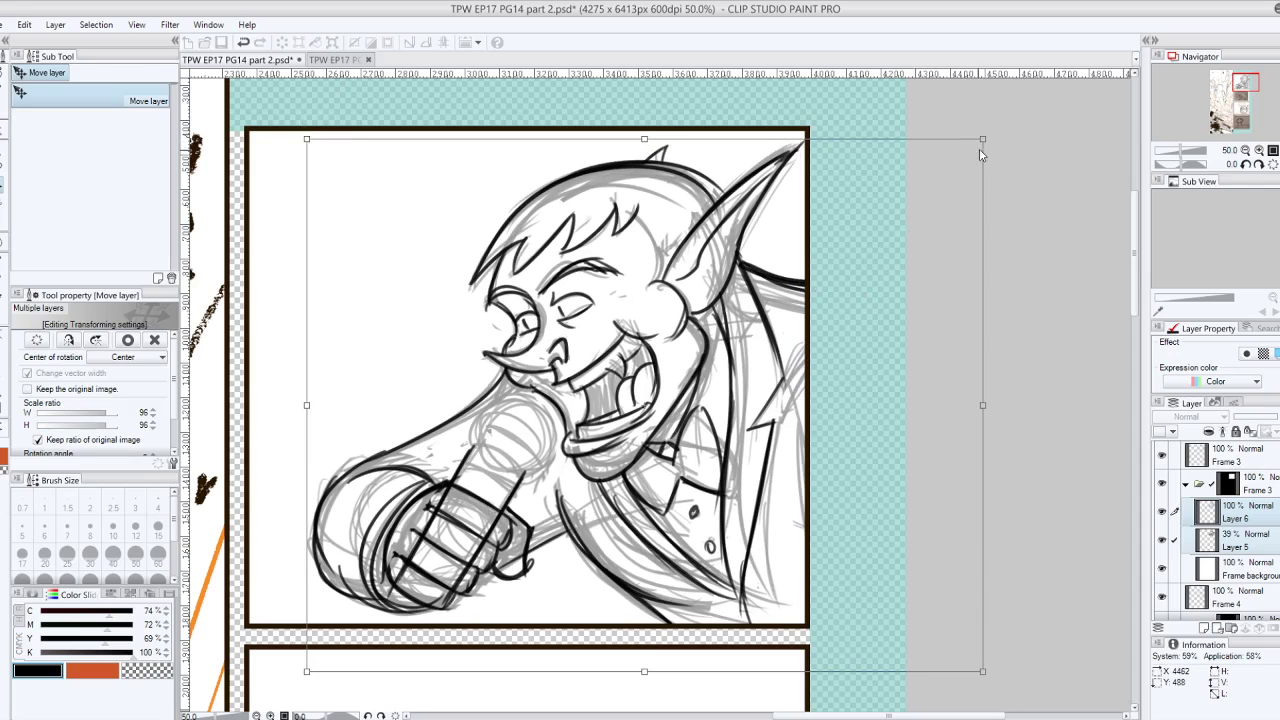
drag(983, 138, 975, 143)
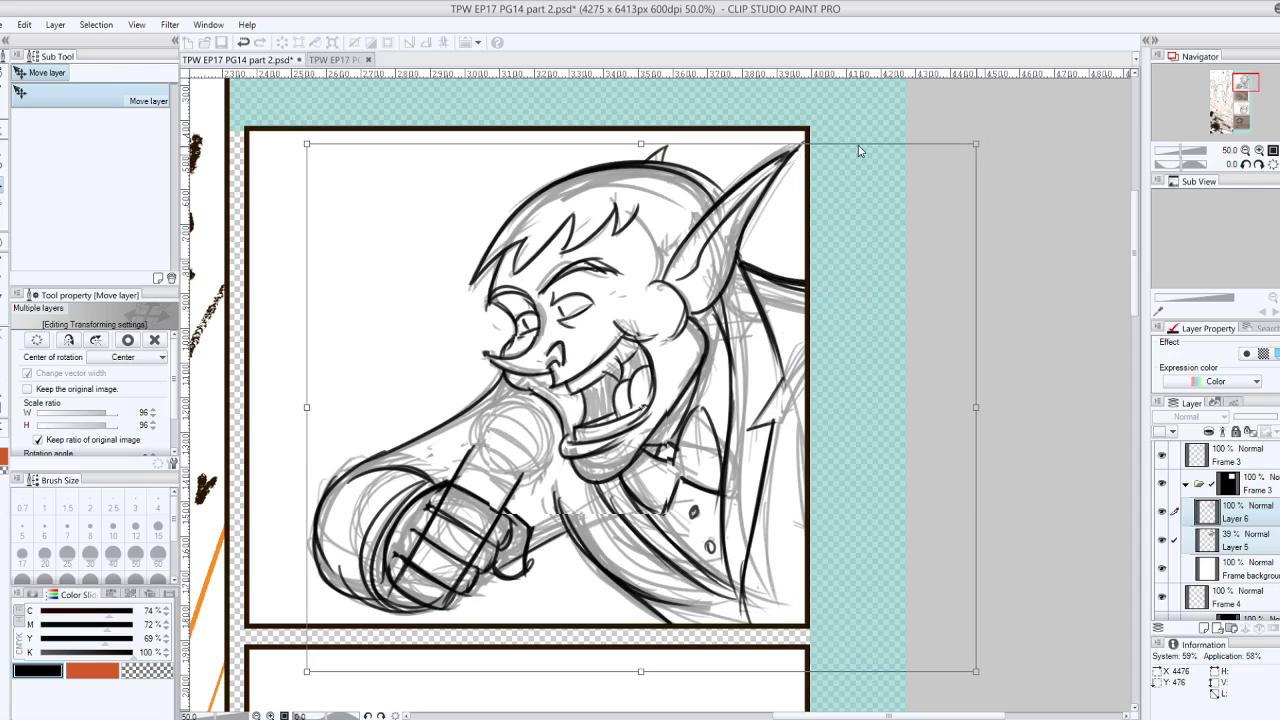
drag(308, 144, 330, 148)
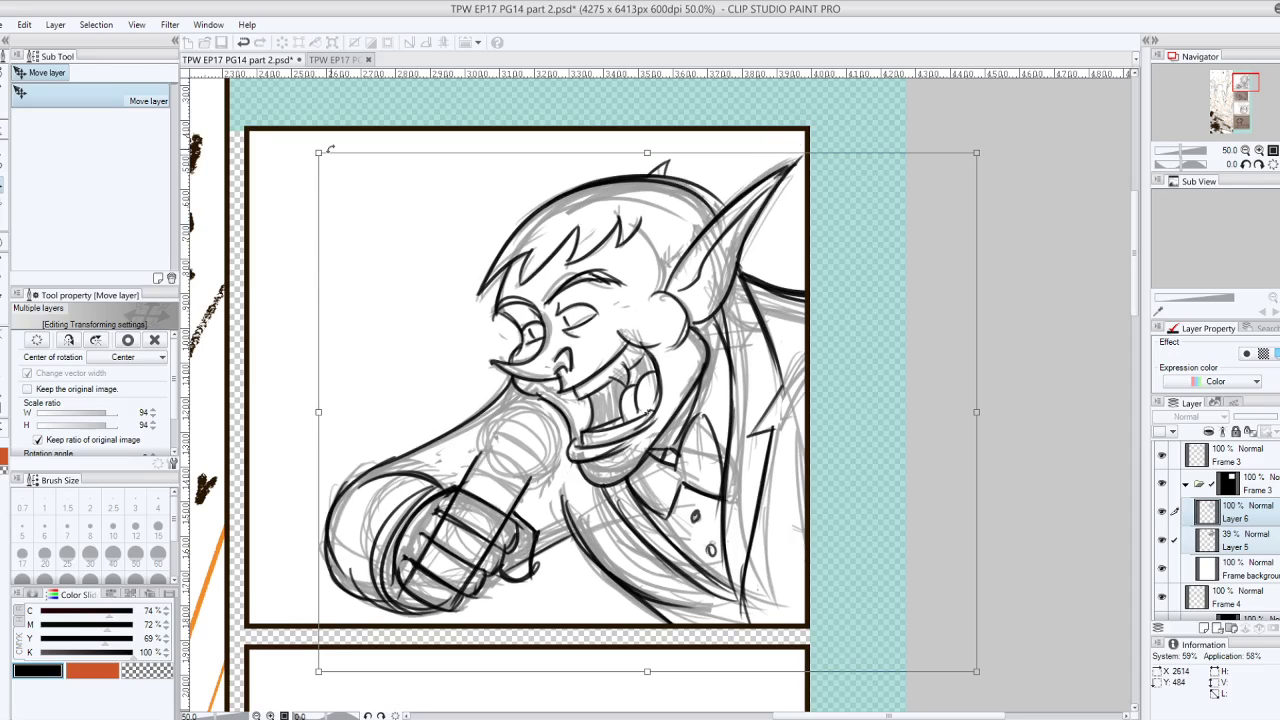
drag(768, 532, 761, 515)
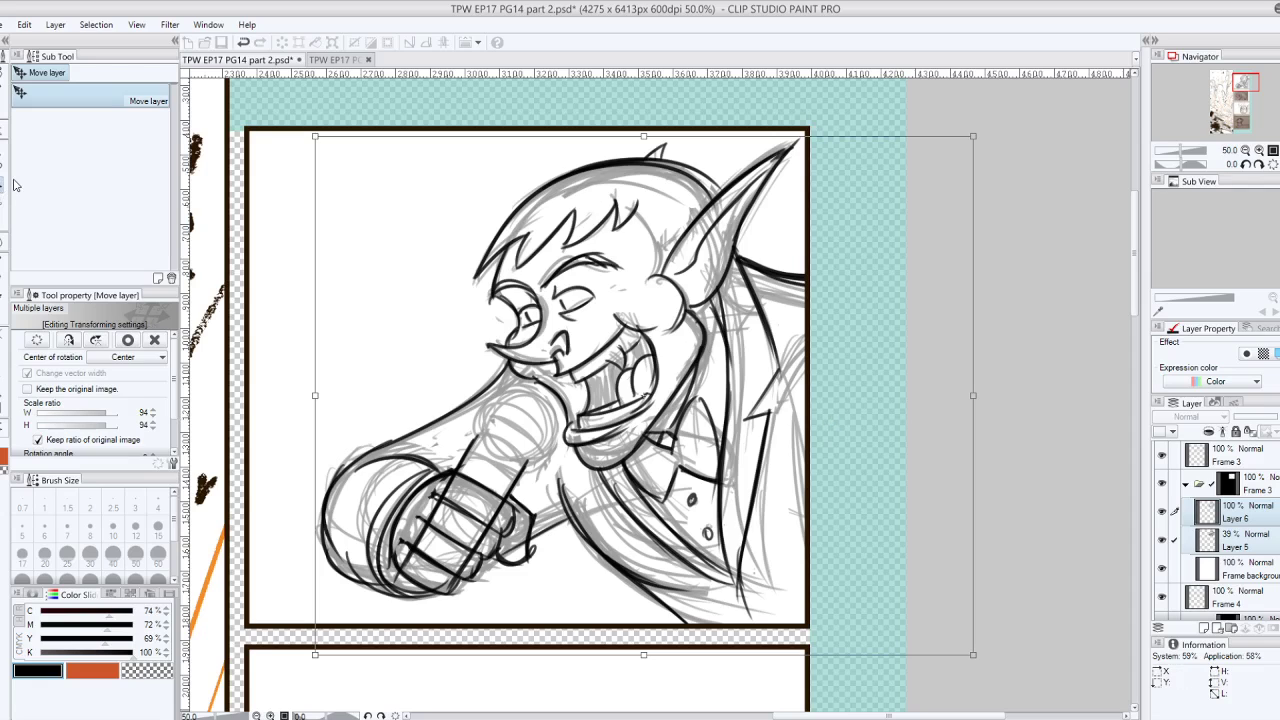
click(603, 278)
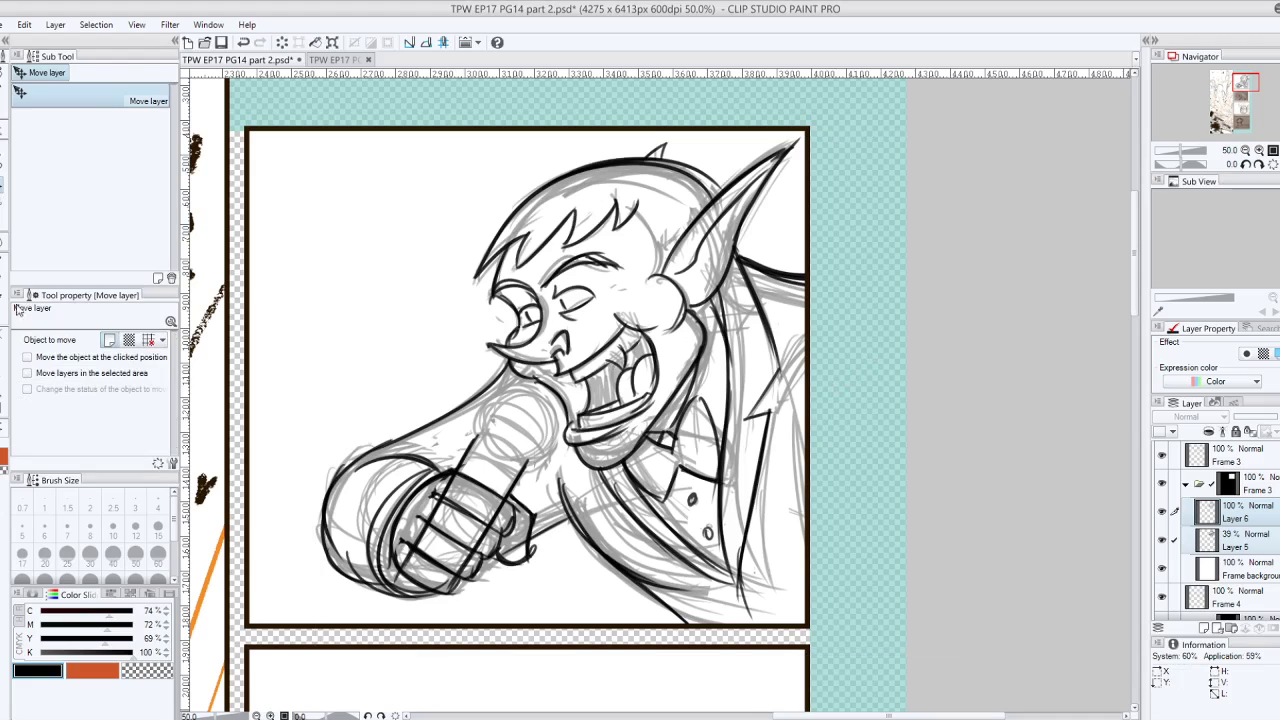
Ink the microphone's lower end, the collar bands above the fist and the round outline of its head with the Darker pencil
click(3, 355)
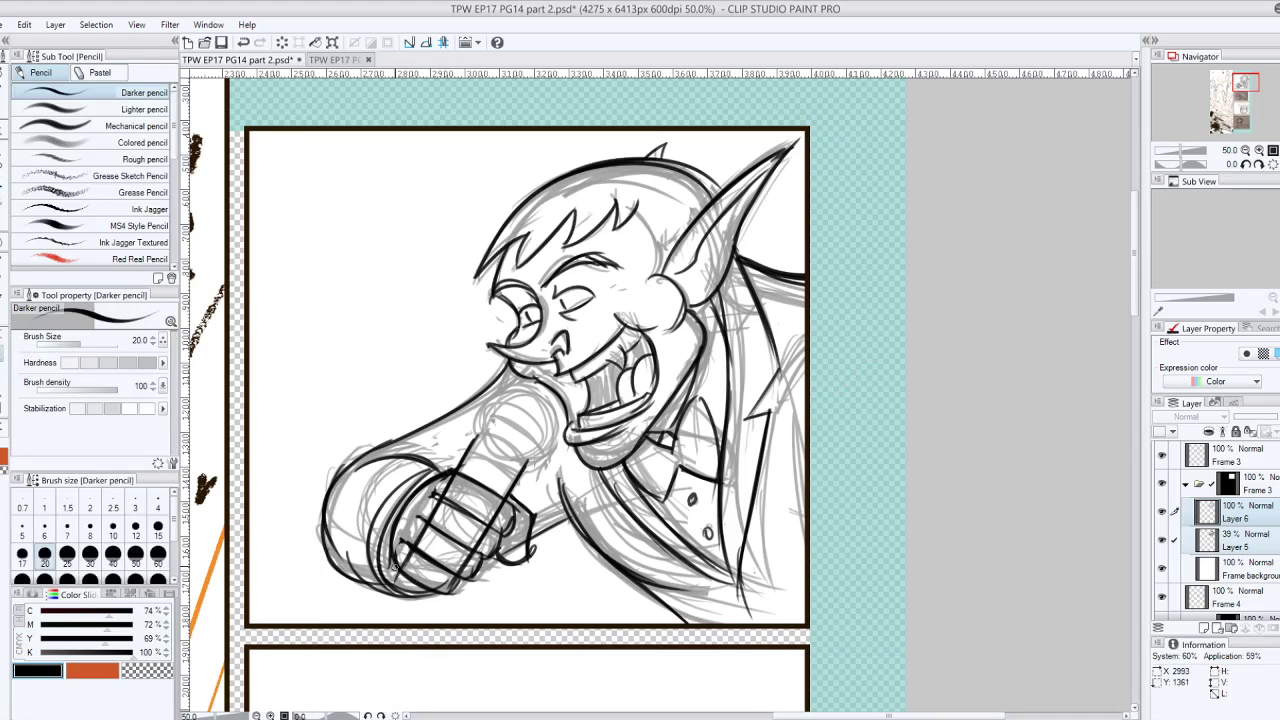
mouse_move(402, 548)
mouse_down()
mouse_move(392, 600)
mouse_move(426, 602)
mouse_move(386, 576)
mouse_move(399, 593)
mouse_move(432, 580)
mouse_move(396, 585)
mouse_move(446, 608)
mouse_move(397, 592)
mouse_move(436, 612)
mouse_move(411, 576)
mouse_up()
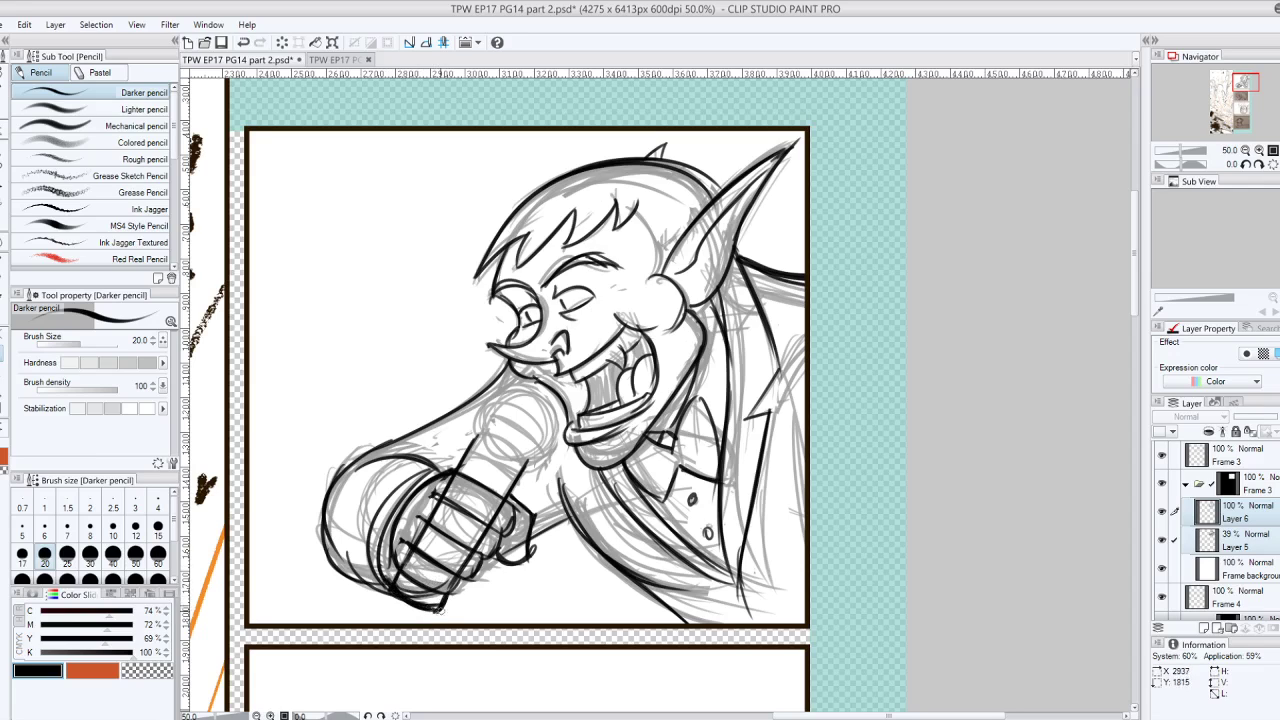
mouse_move(487, 442)
mouse_down()
mouse_move(520, 478)
mouse_move(480, 468)
mouse_move(510, 490)
mouse_move(484, 450)
mouse_move(556, 428)
mouse_up()
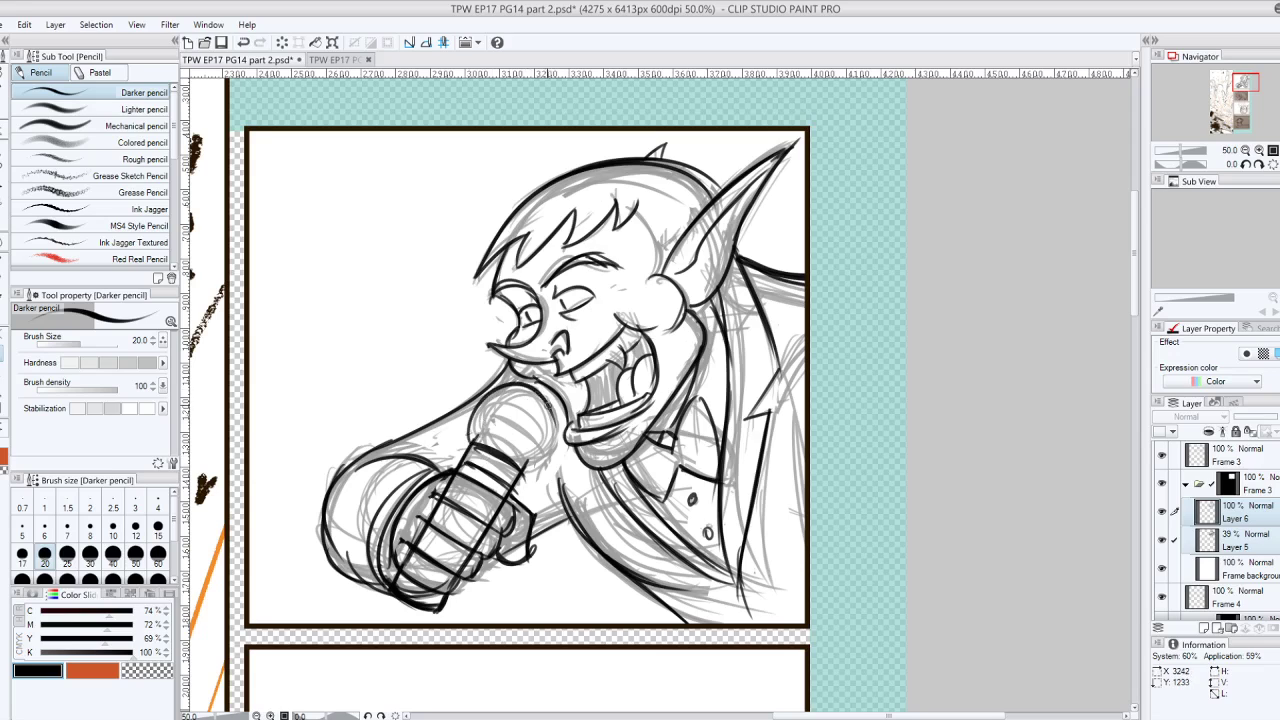
key(ctrl+z)
mouse_move(474, 443)
mouse_down()
mouse_move(554, 420)
mouse_move(545, 459)
mouse_up()
mouse_move(543, 399)
mouse_down()
mouse_move(529, 468)
mouse_move(551, 453)
mouse_move(558, 416)
mouse_up()
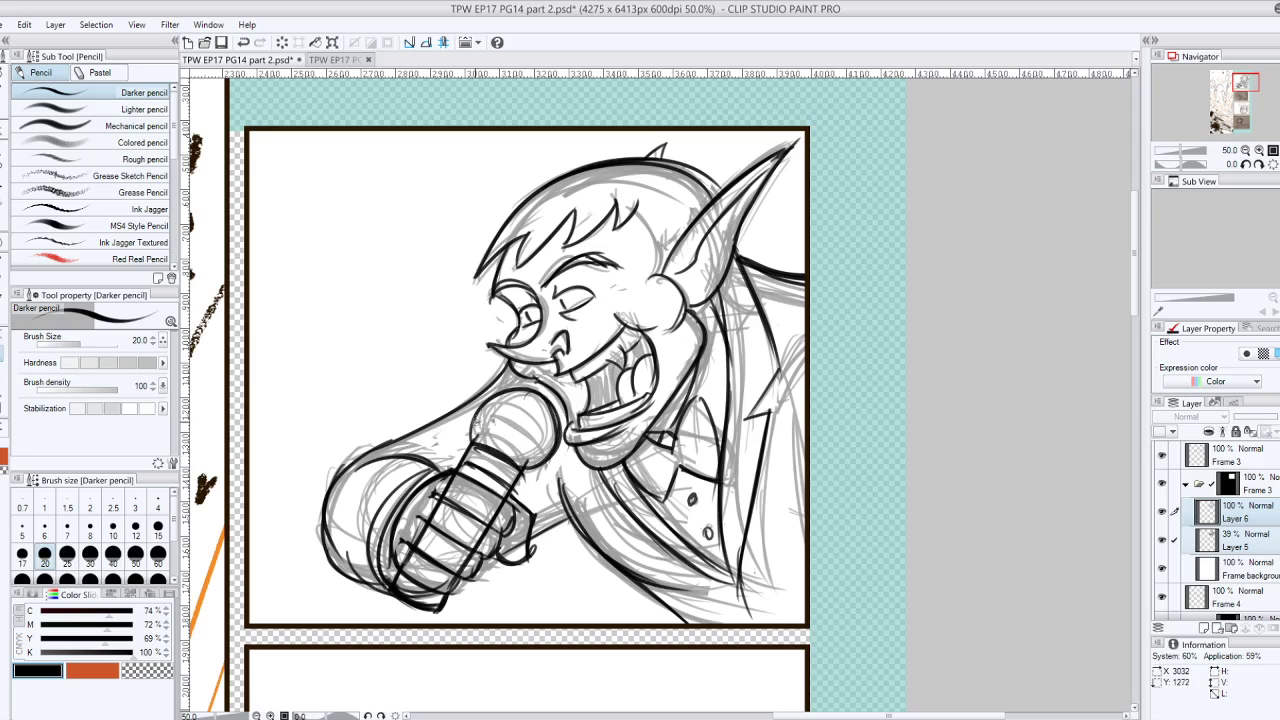
Ink the curved crosshatched grille lines across the microphone head
mouse_move(478, 419)
mouse_down()
mouse_move(557, 467)
mouse_move(483, 429)
mouse_move(505, 455)
mouse_up()
drag(505, 422, 536, 462)
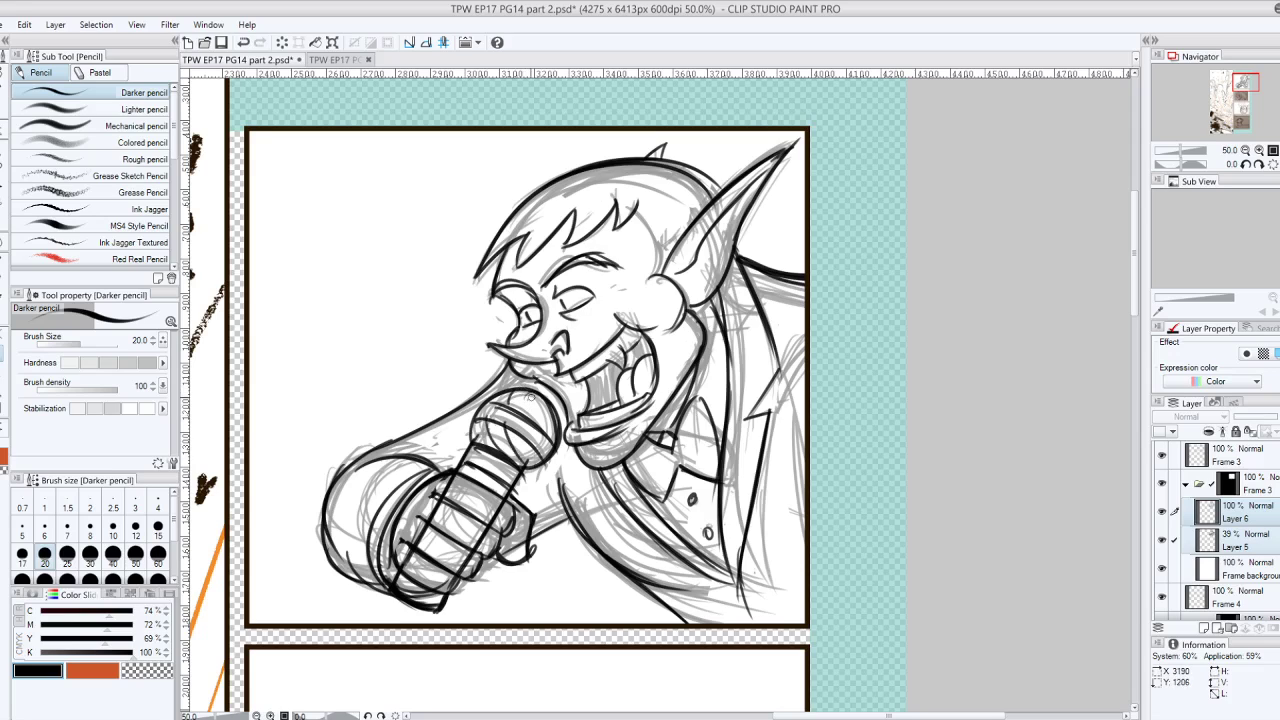
mouse_move(544, 400)
mouse_down()
mouse_move(490, 408)
mouse_move(554, 410)
mouse_up()
mouse_move(478, 432)
mouse_down()
mouse_move(528, 442)
mouse_move(536, 460)
mouse_up()
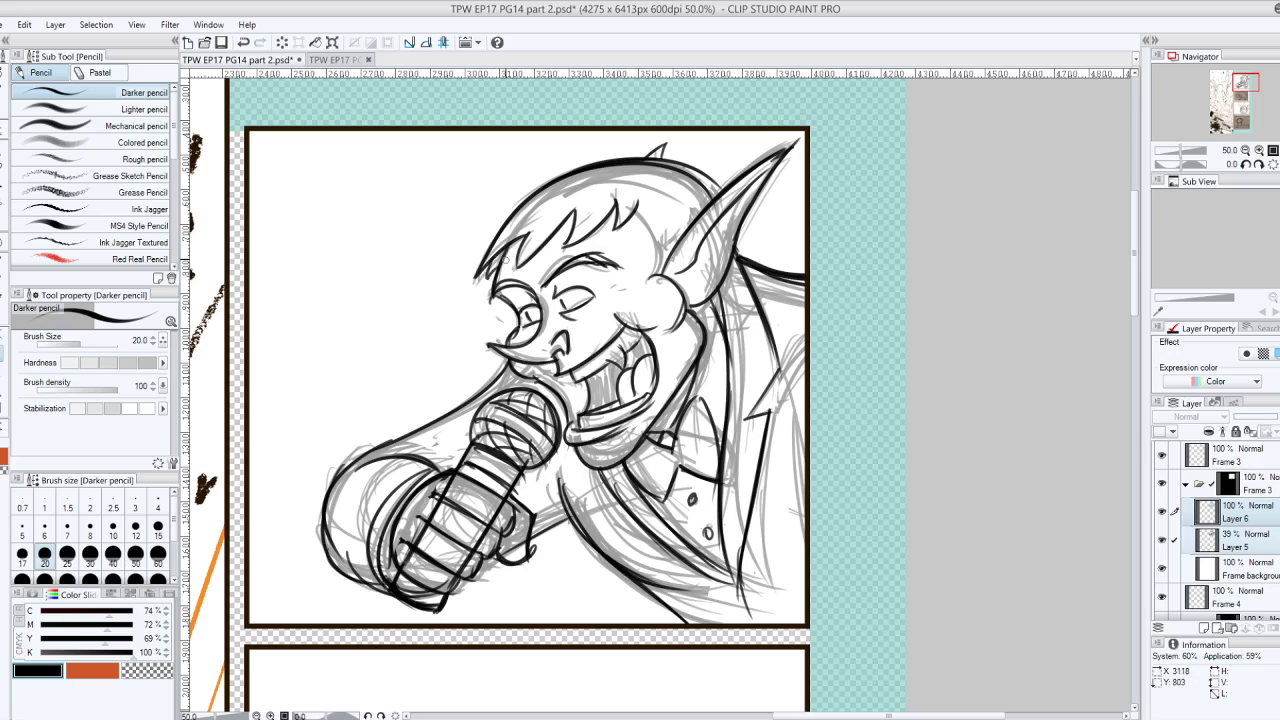
click(1240, 545)
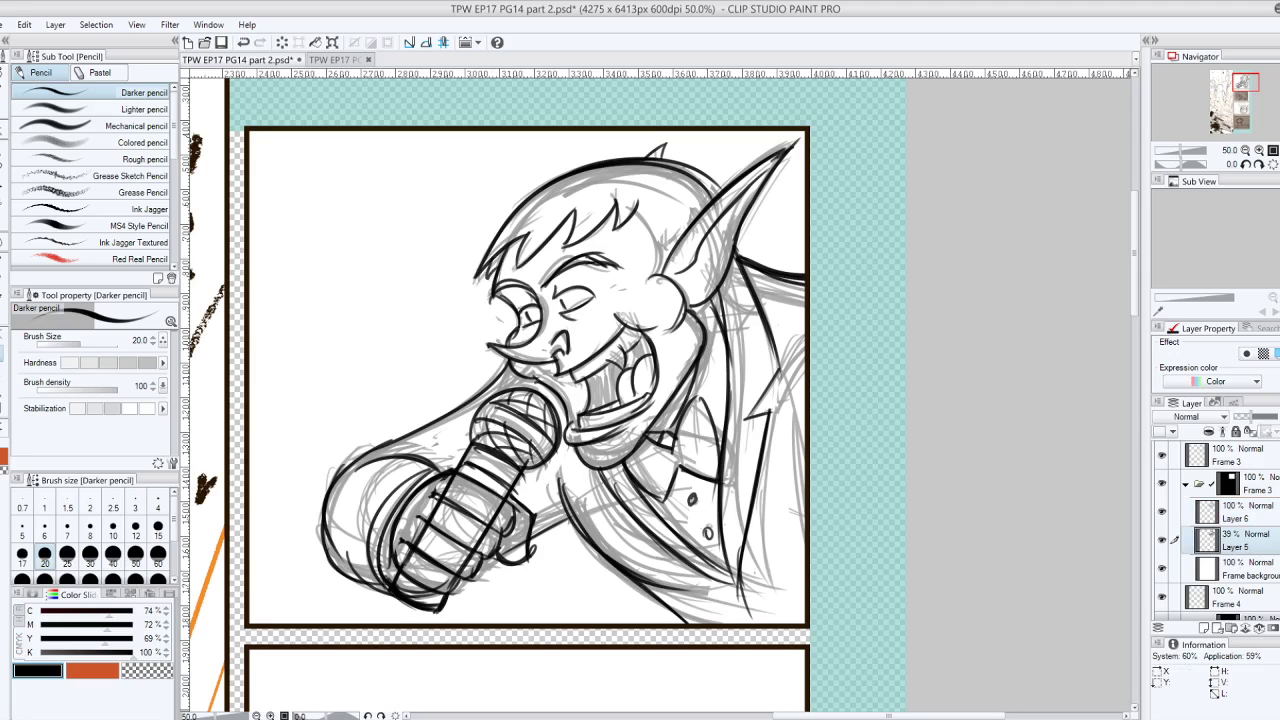
key(Delete)
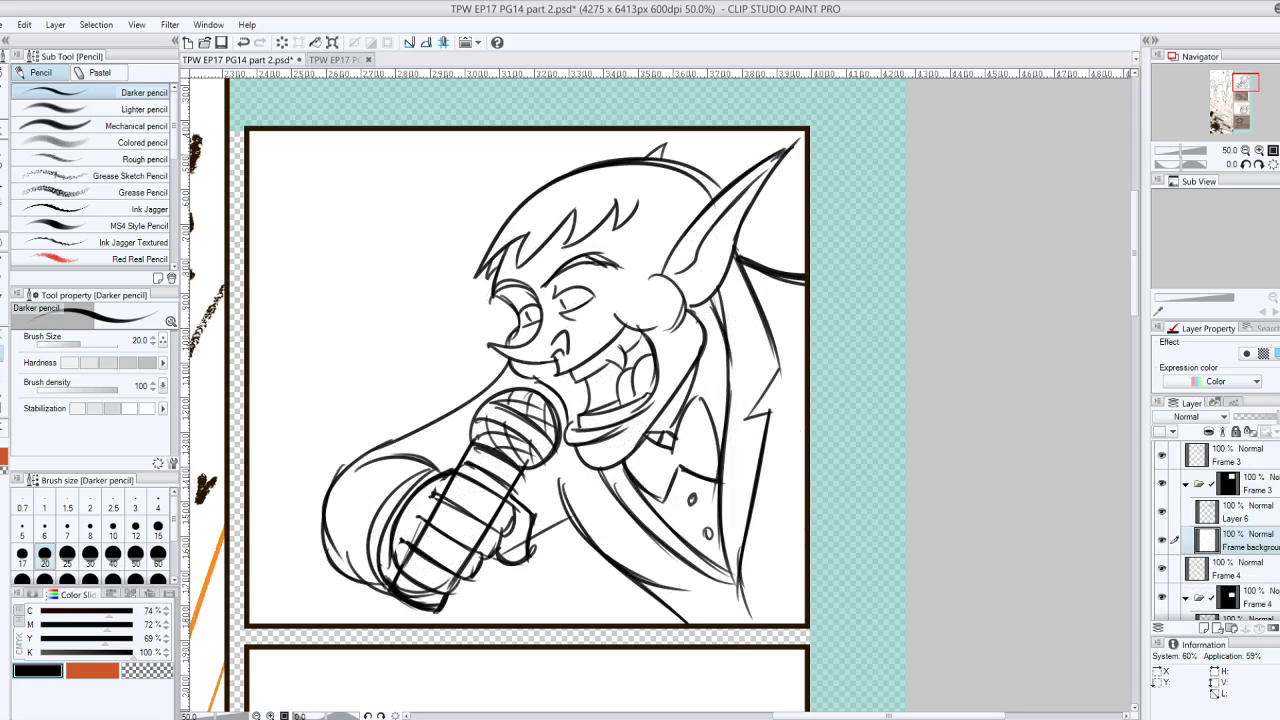
key(ctrl+z)
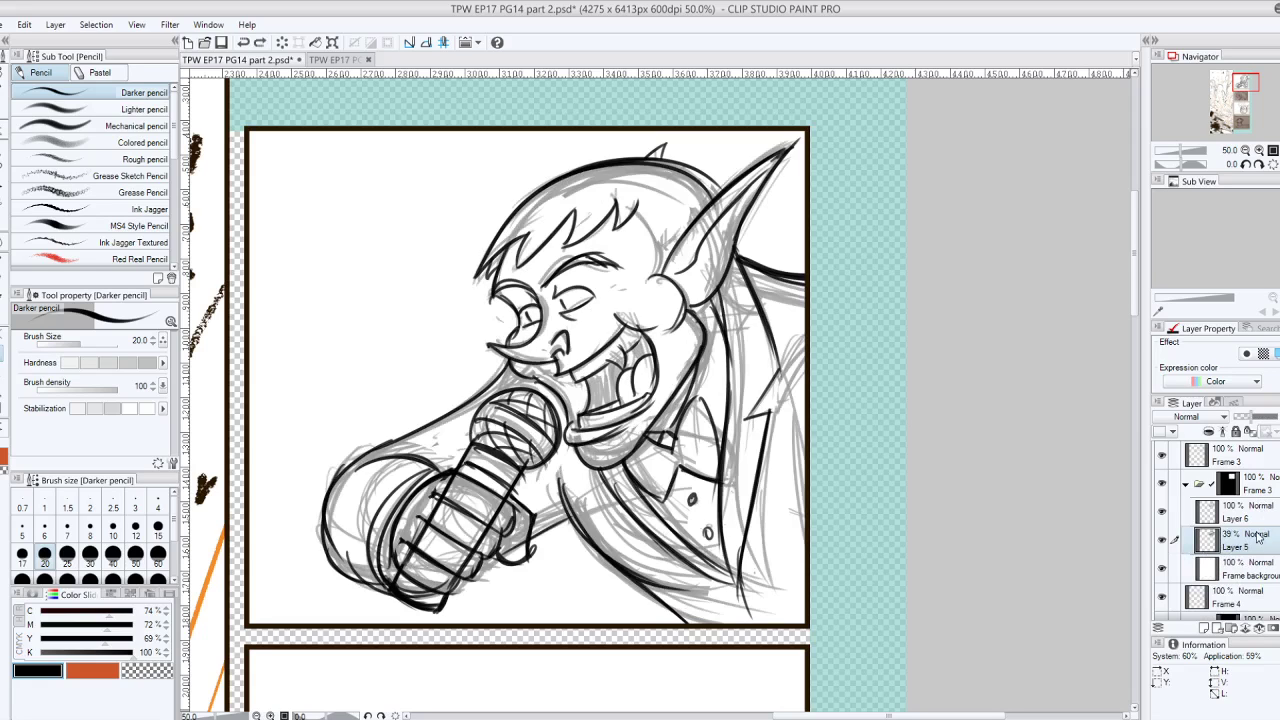
Ink the curved hairline from the fringe down to the front of the ear on Layer 6
click(1256, 522)
drag(637, 212, 652, 275)
key(ctrl+z)
mouse_move(637, 212)
mouse_down()
mouse_move(658, 275)
mouse_move(656, 222)
mouse_move(661, 244)
mouse_up()
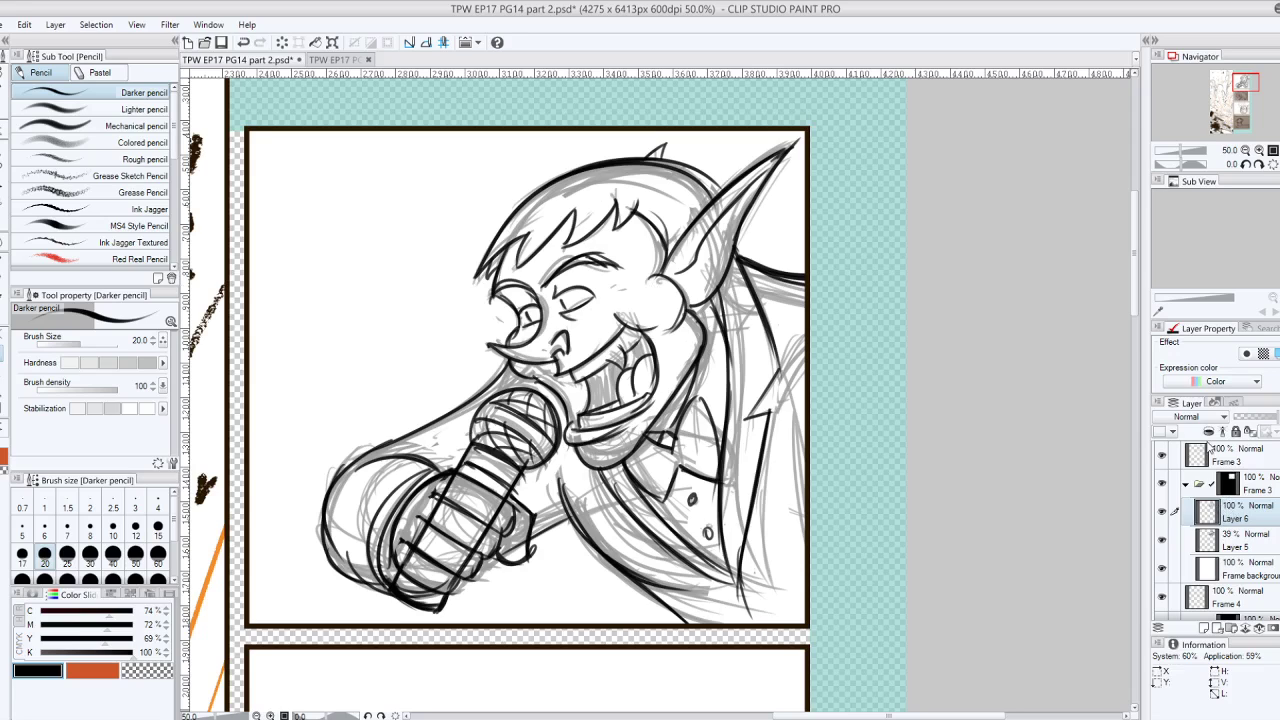
Ink the dark line behind the ear and the neck line running down behind the jaw
drag(739, 232, 686, 400)
key(ctrl+z)
drag(716, 306, 688, 398)
drag(744, 218, 741, 256)
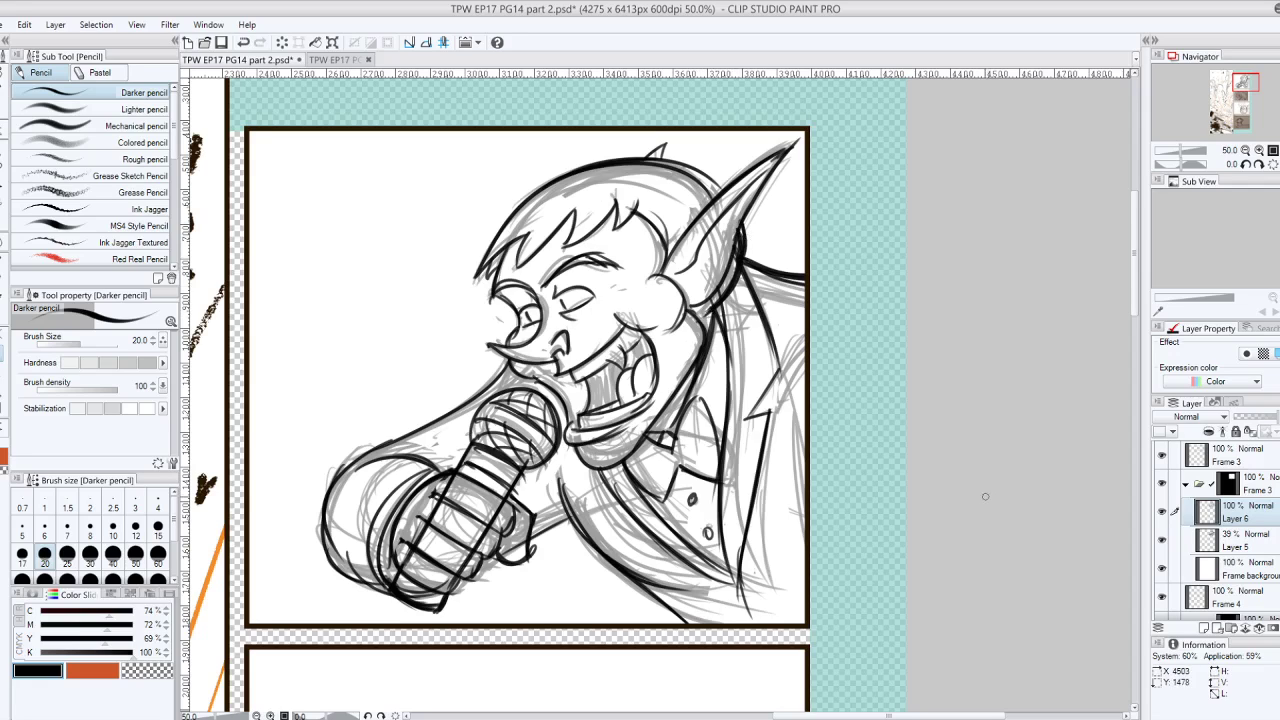
Hide Layer 5 and reinforce the neck lines below the ear and behind the jaw on Layer 6
click(1162, 541)
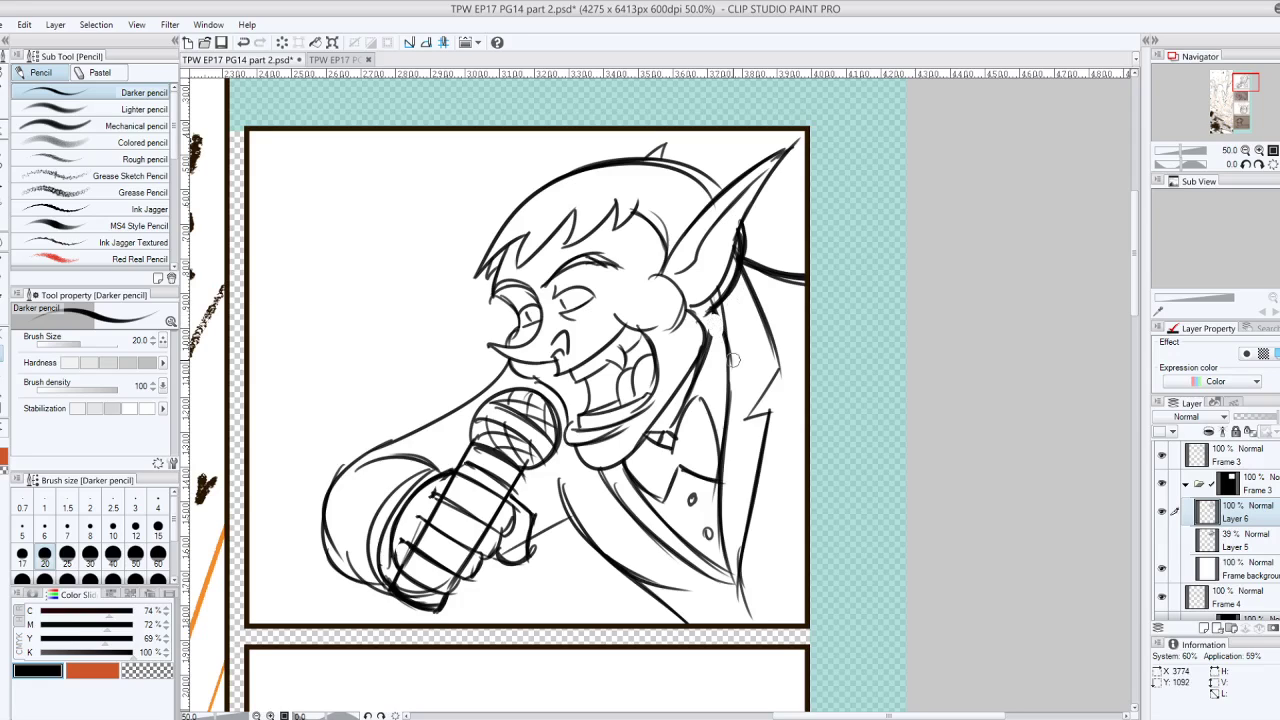
drag(712, 315, 682, 408)
drag(718, 302, 722, 382)
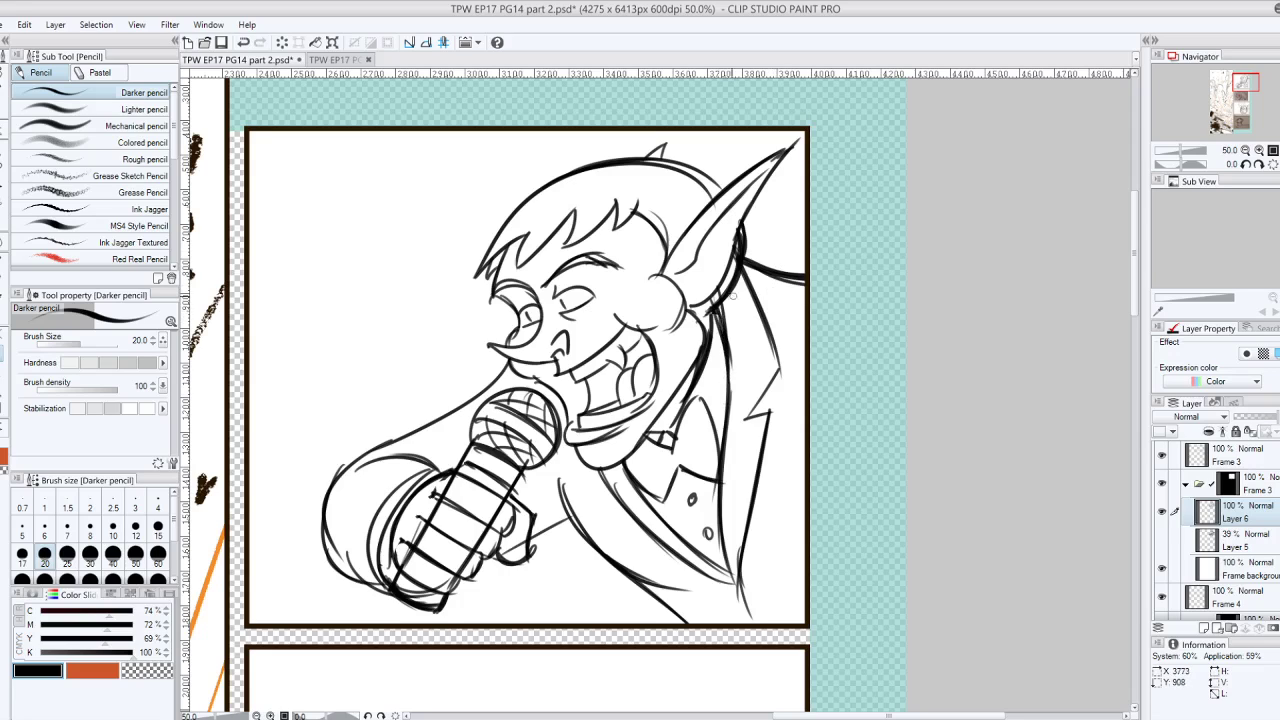
drag(730, 294, 702, 320)
drag(688, 311, 704, 343)
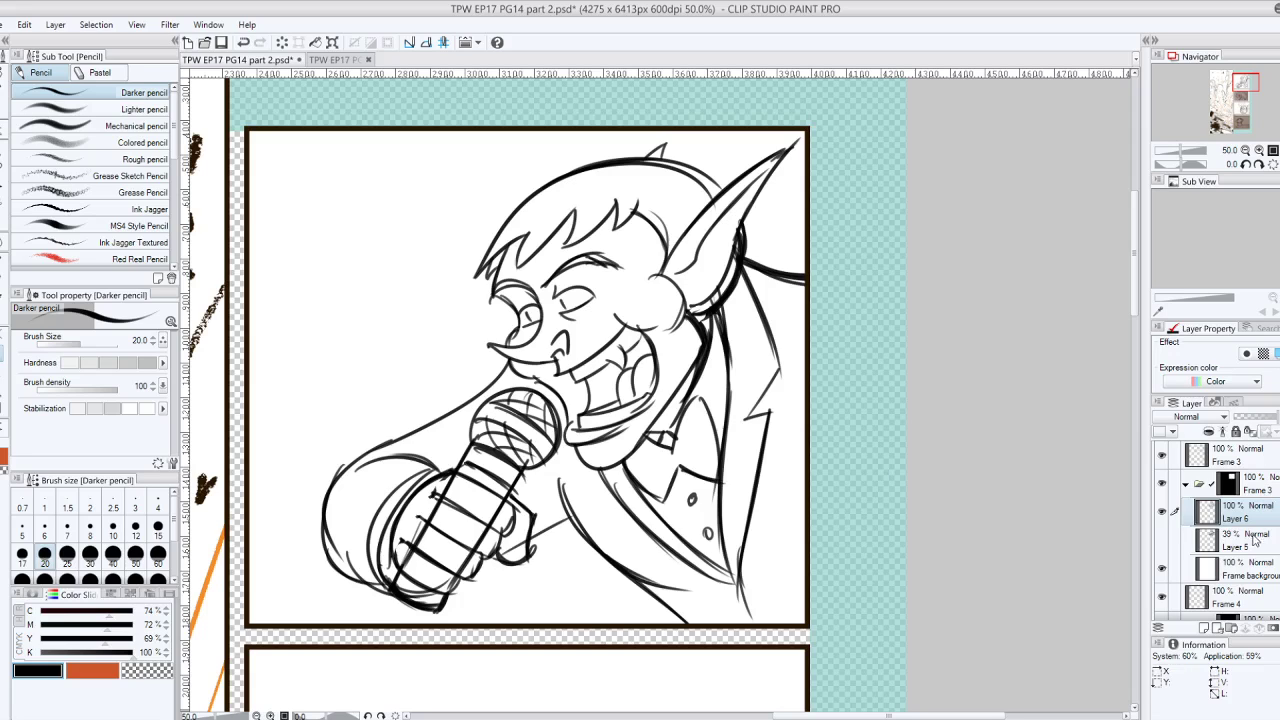
Lower Layer 6's opacity to 36% and add a new raster layer above it
drag(1268, 416, 1245, 424)
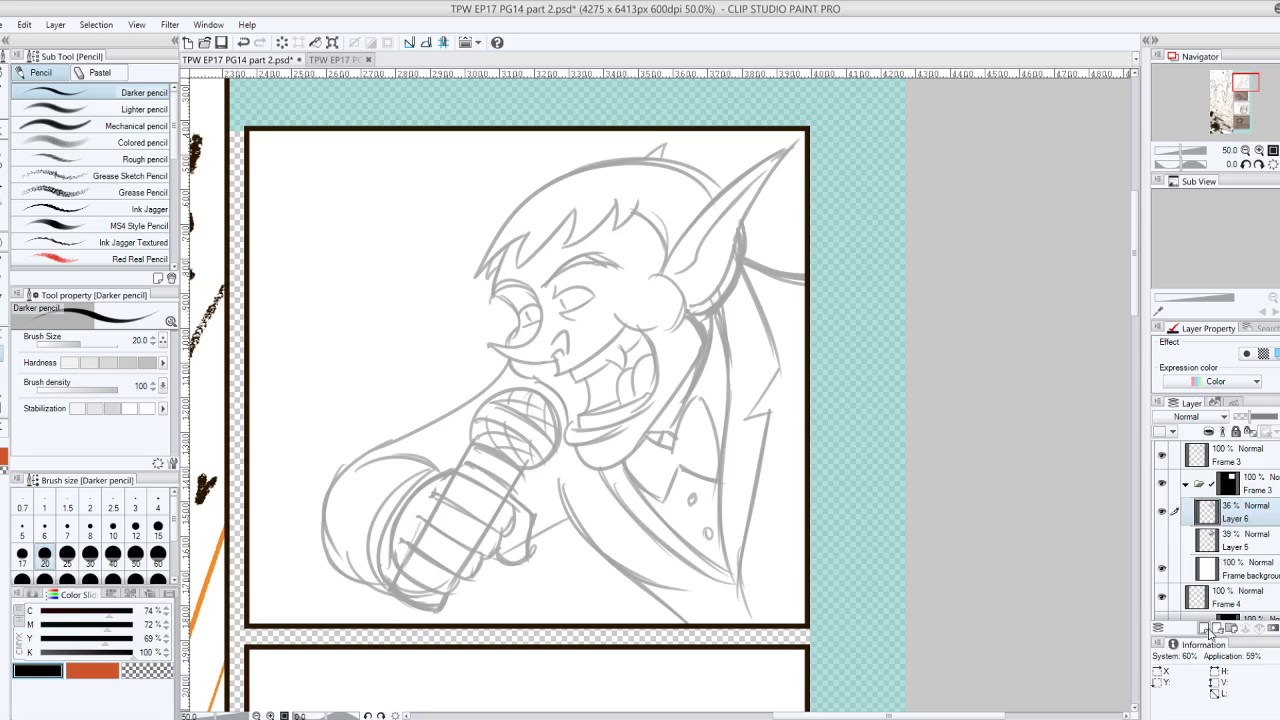
click(1219, 628)
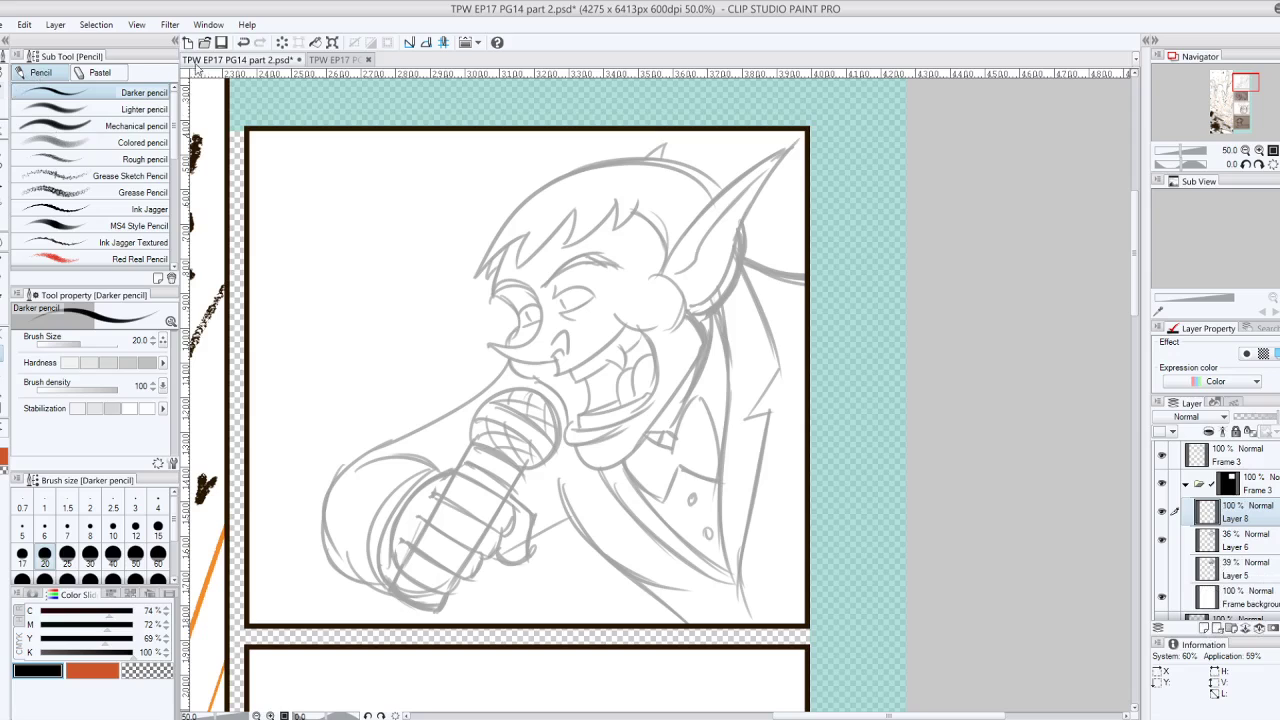
Choose the Textured pen as the inking brush
key(p)
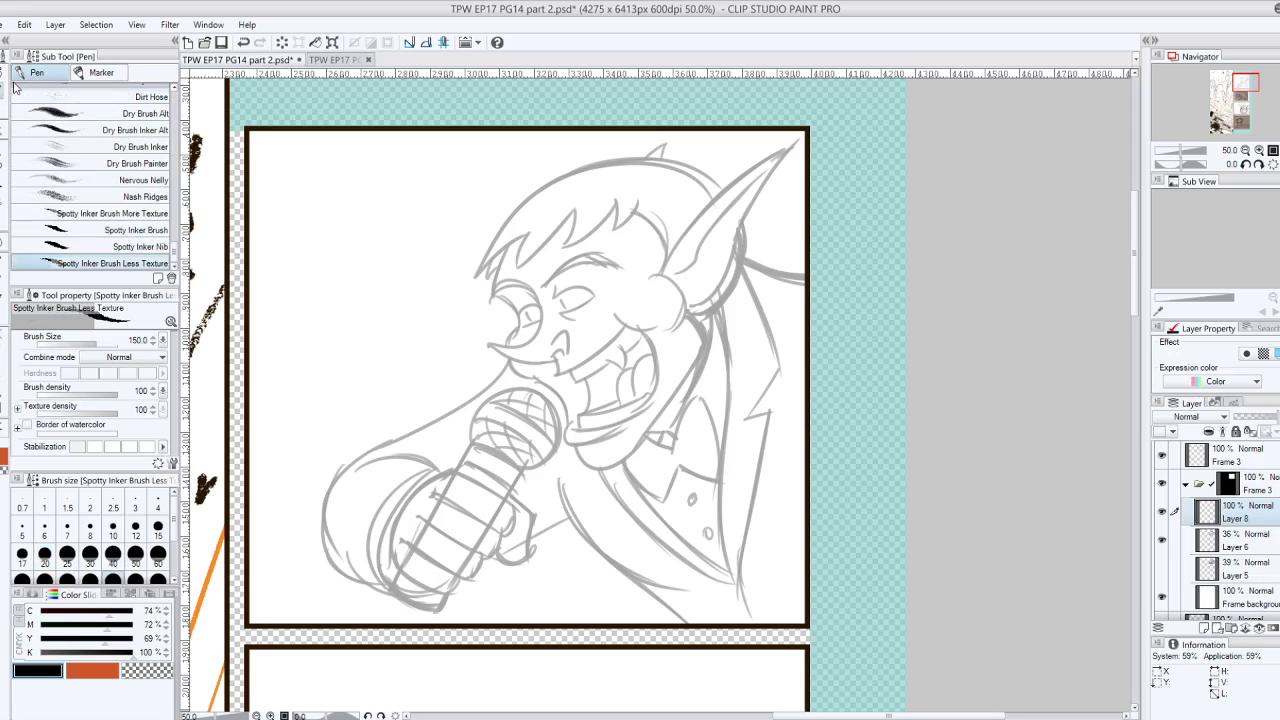
mouse_move(173, 247)
mouse_down()
mouse_move(178, 135)
mouse_move(202, 50)
mouse_up()
click(145, 159)
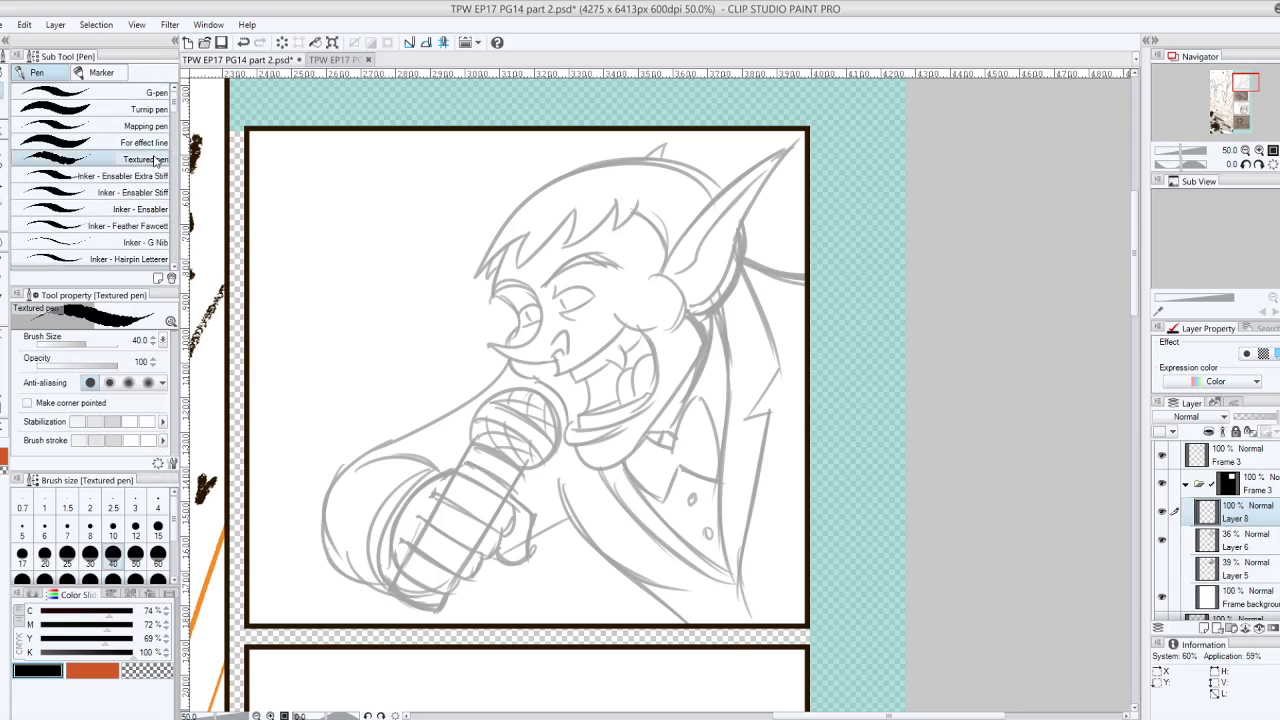
mouse_move(310, 266)
mouse_down()
mouse_move(365, 290)
mouse_move(421, 373)
mouse_move(364, 187)
mouse_move(369, 426)
mouse_move(459, 396)
mouse_move(490, 349)
mouse_move(511, 407)
mouse_move(630, 420)
mouse_move(613, 296)
mouse_move(692, 344)
mouse_move(616, 252)
mouse_move(704, 211)
mouse_move(742, 214)
mouse_up()
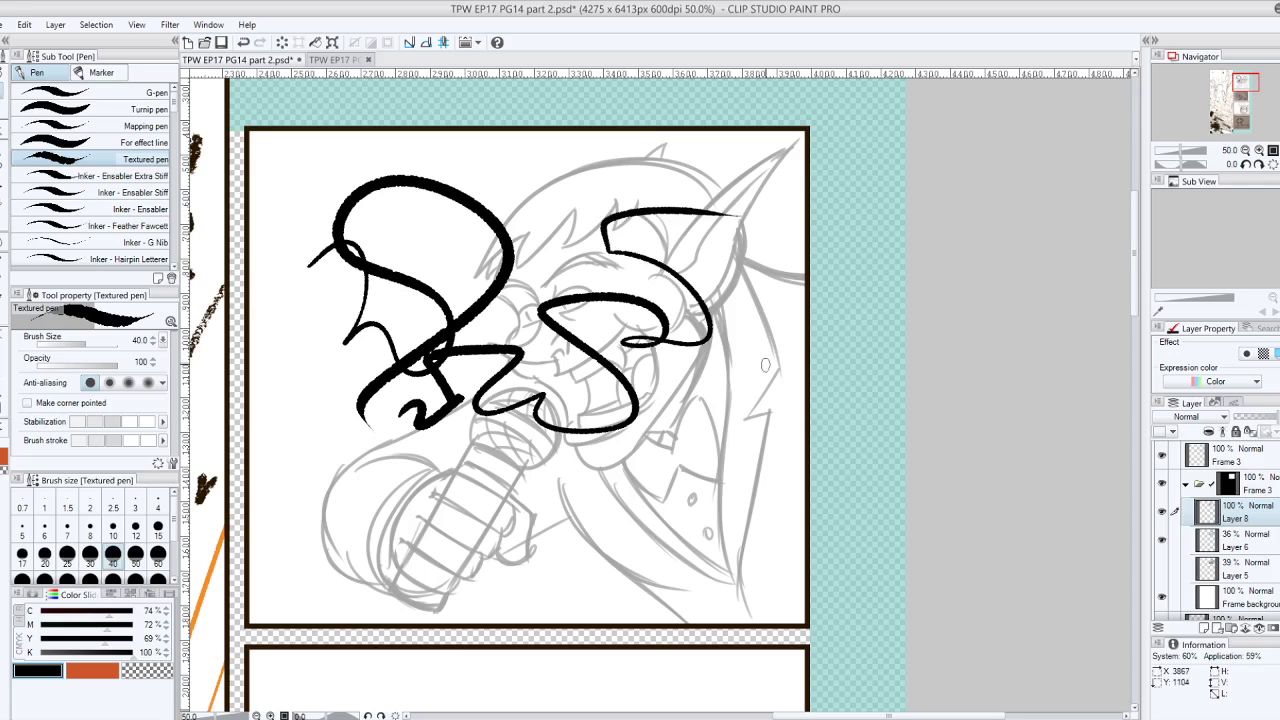
key(ctrl+z)
key(ctrl+z)
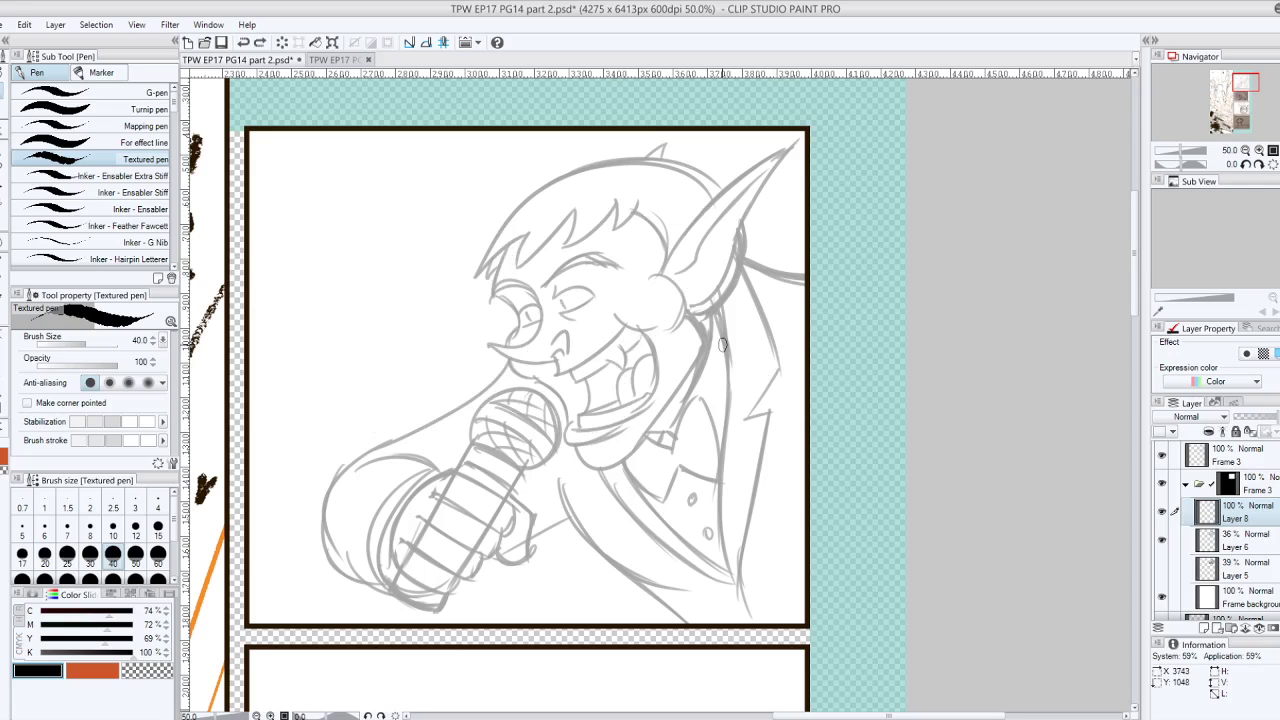
mouse_move(315, 411)
mouse_down()
mouse_move(311, 239)
mouse_move(407, 213)
mouse_up()
drag(370, 378, 431, 243)
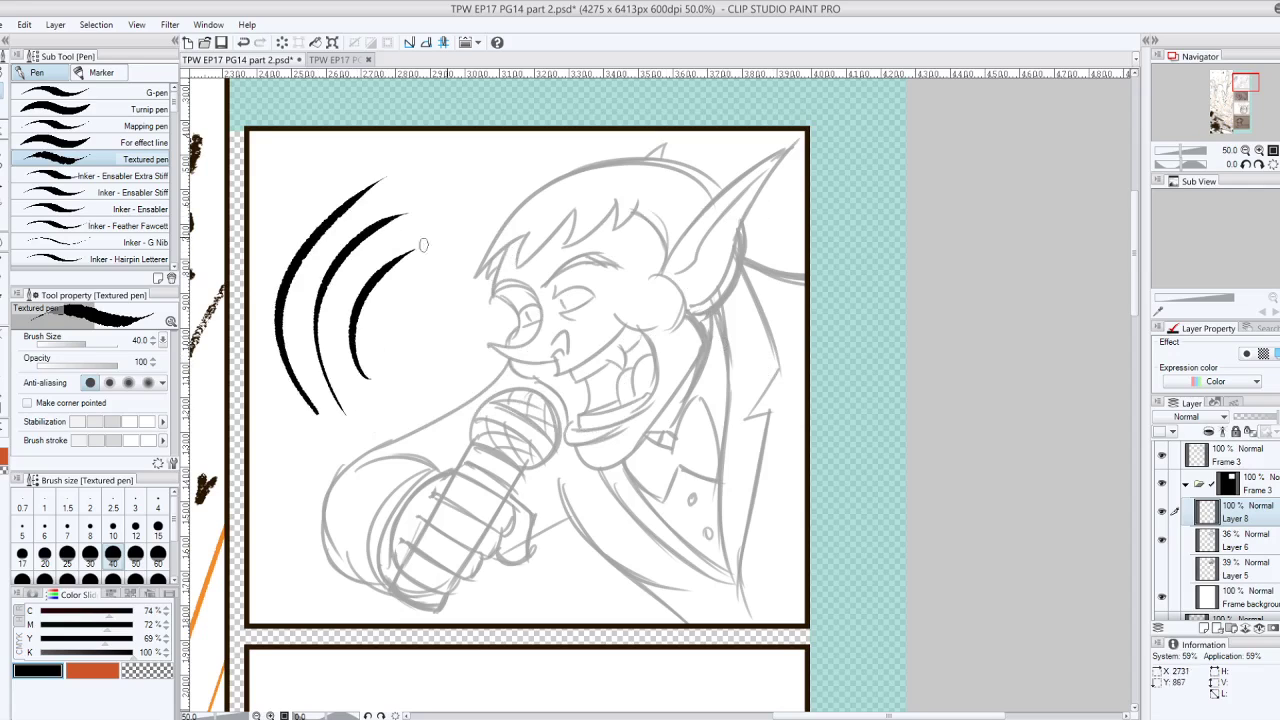
key(ctrl+z)
key(ctrl+z)
key(ctrl+z)
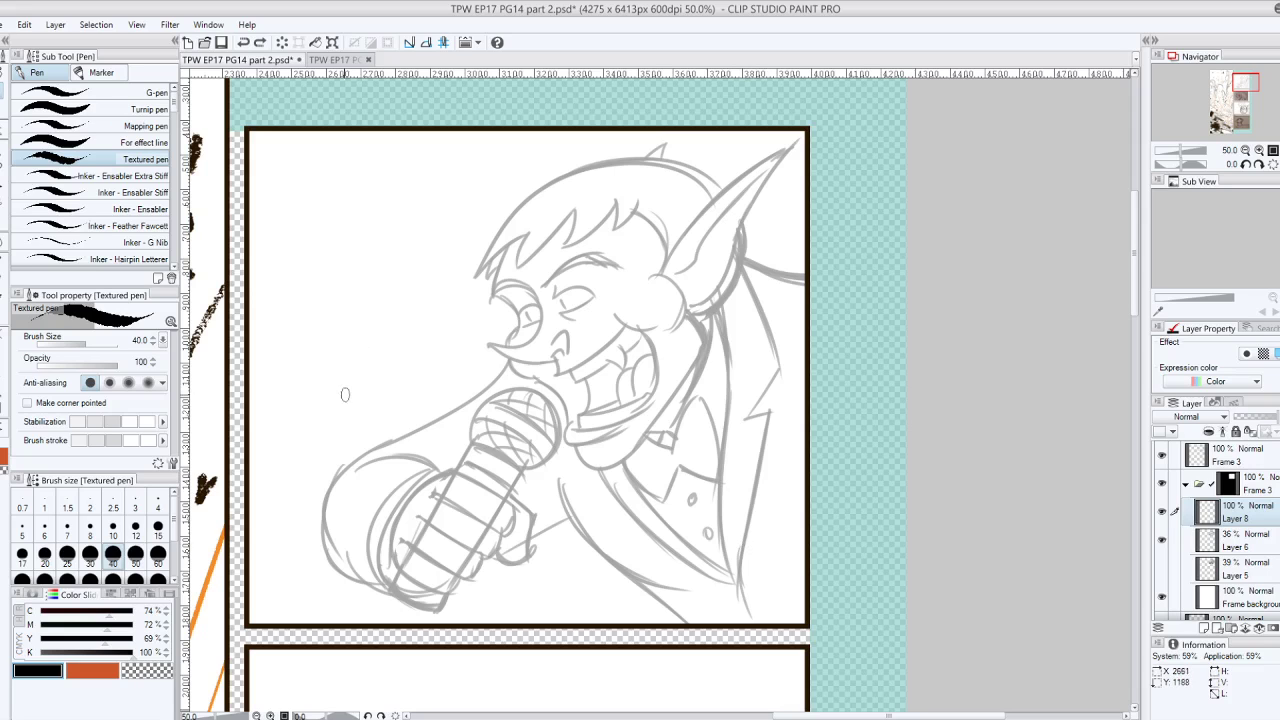
scroll(352, 384, up, 3)
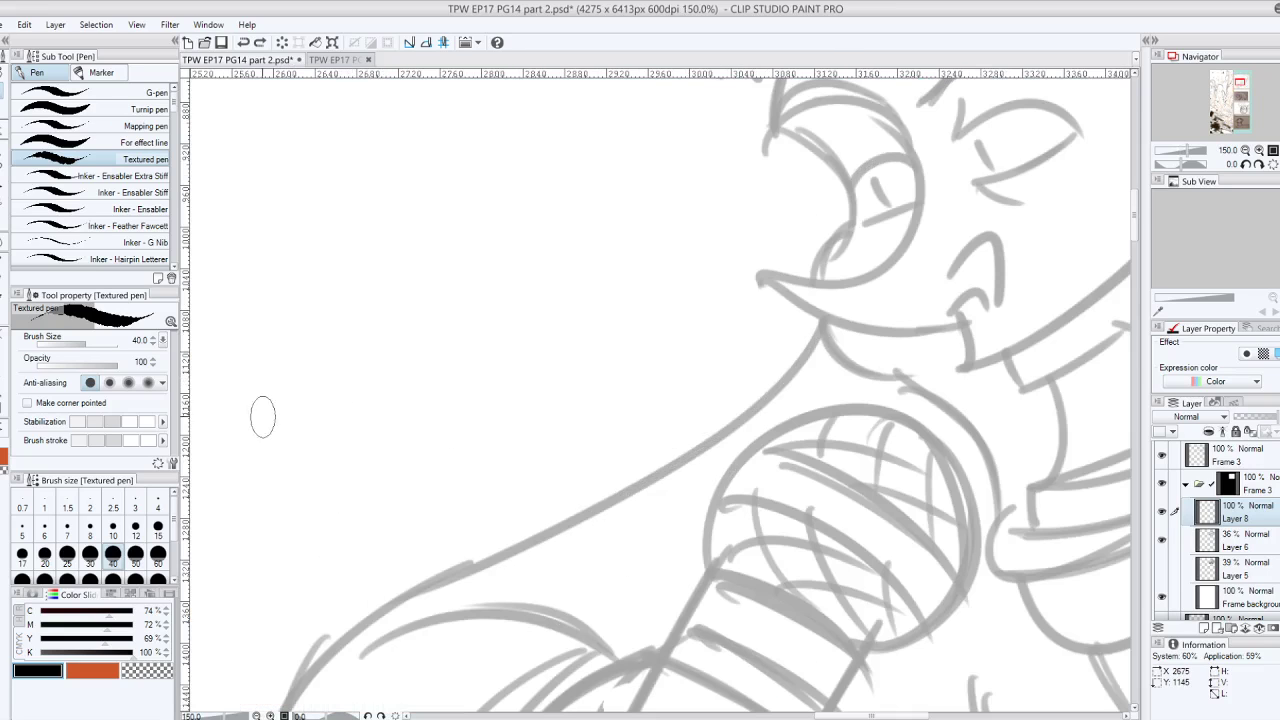
mouse_move(258, 432)
mouse_down()
mouse_move(296, 417)
mouse_move(689, 172)
mouse_up()
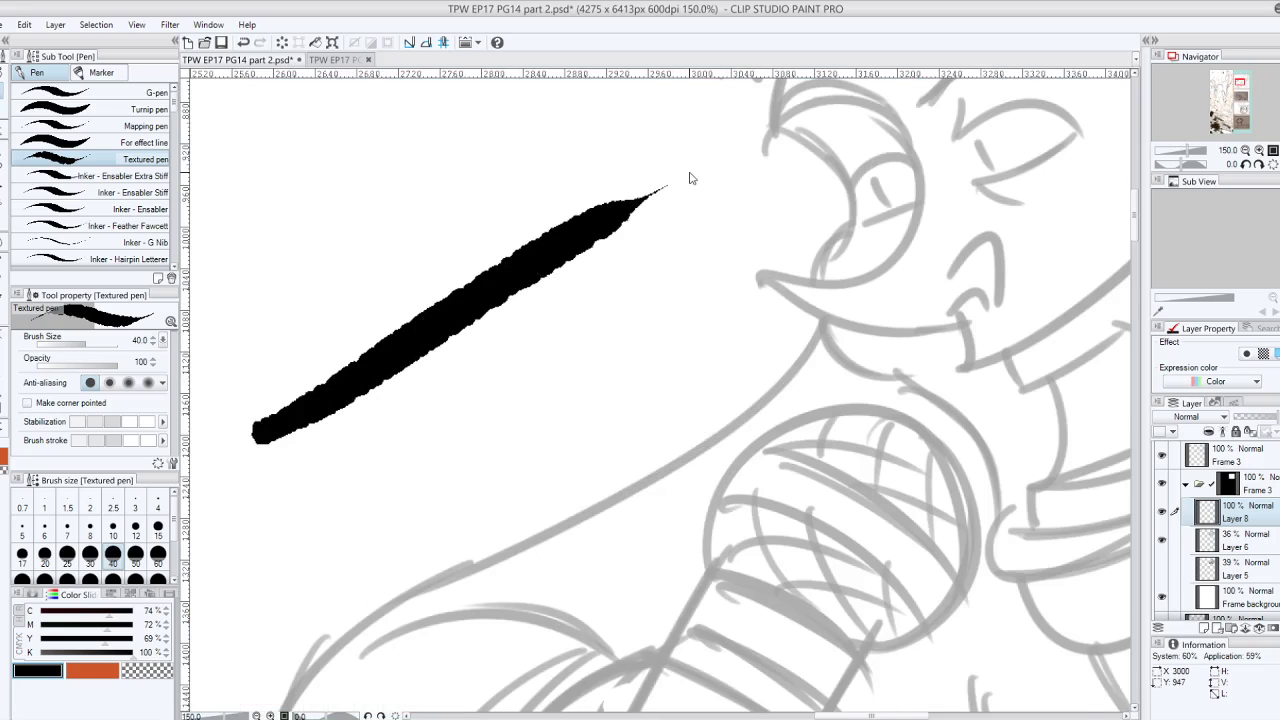
scroll(689, 178, up, 5)
key(ctrl+z)
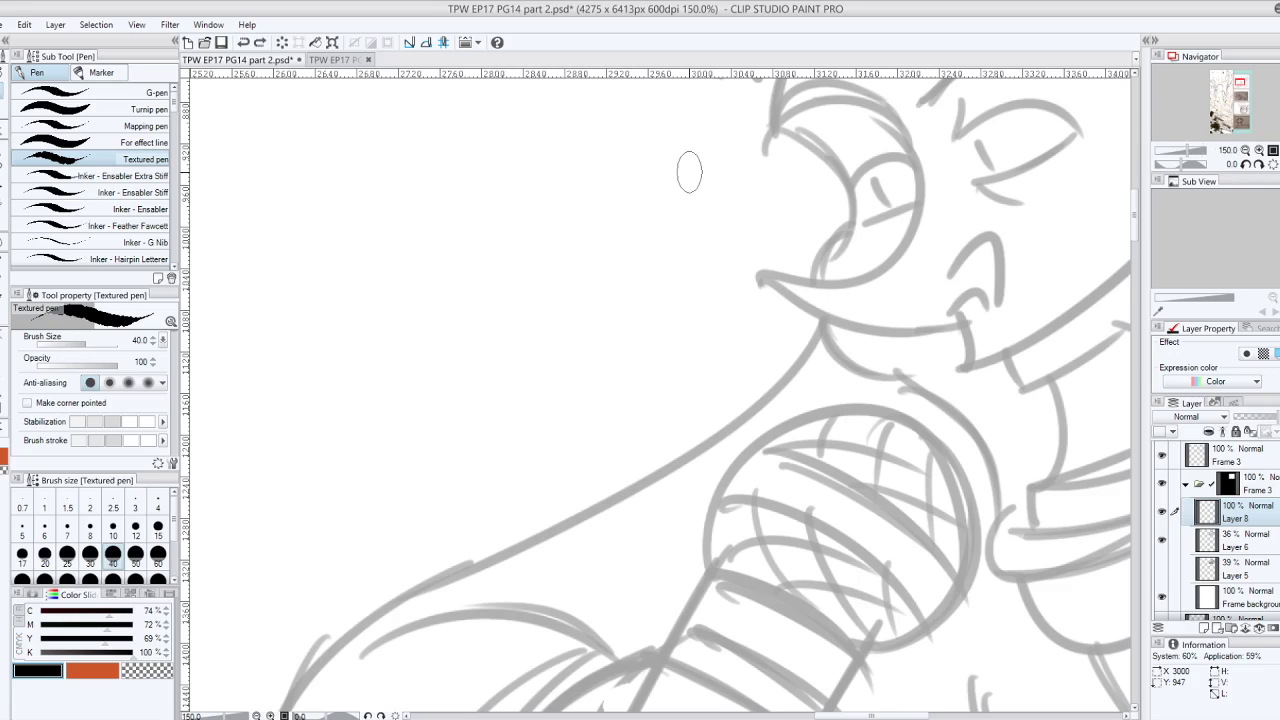
drag(210, 540, 766, 217)
key(ctrl+z)
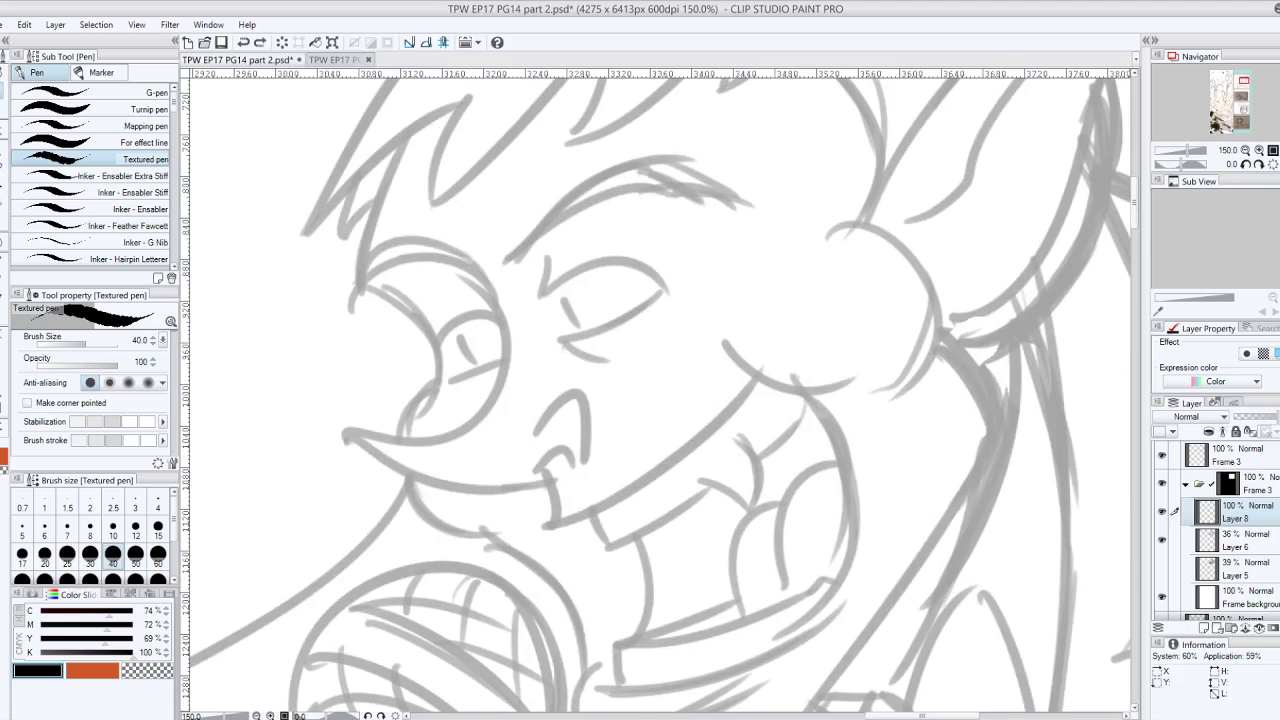
Rotate the canvas to a comfortable angle over the face and set the Textured pen's brush size to 25
scroll(765, 373, down, 3)
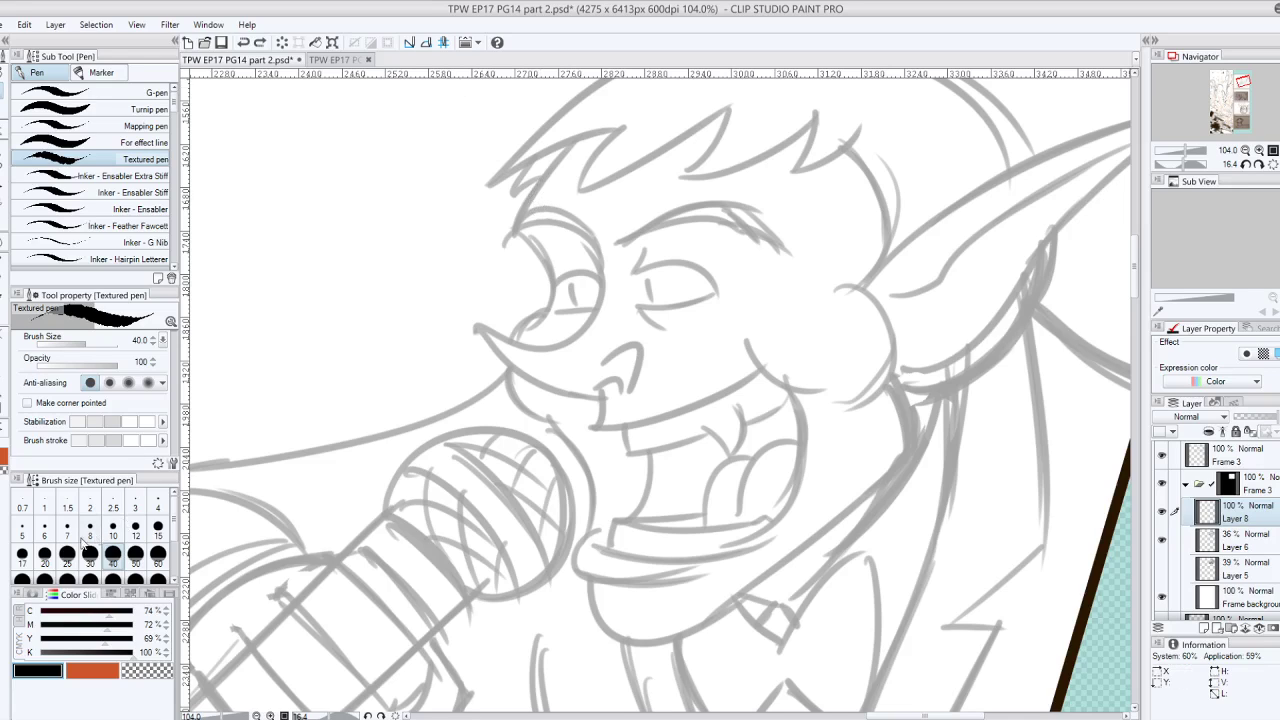
click(67, 556)
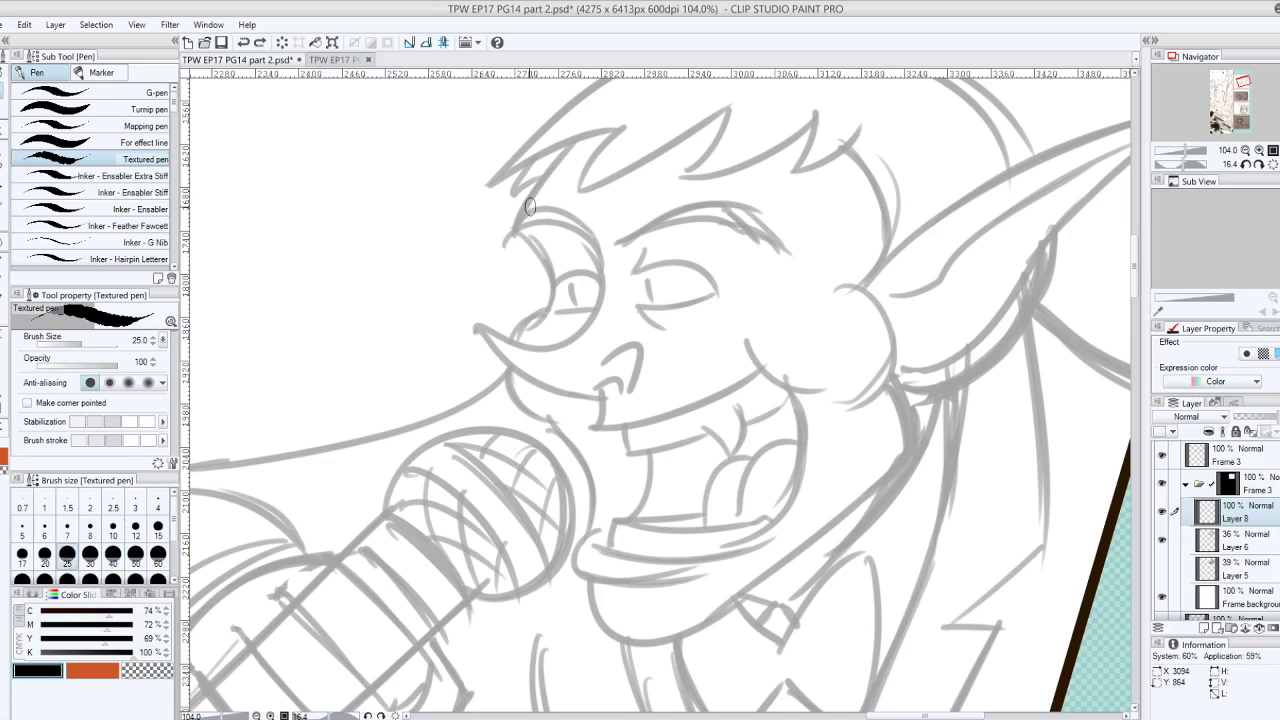
Ink the forehead line, the brow-side profile of the far eye socket and the short curve below the nose on Layer 8
drag(512, 234, 584, 134)
key(ctrl+z)
drag(516, 232, 584, 140)
drag(514, 236, 527, 325)
key(ctrl+z)
mouse_move(514, 234)
mouse_down()
mouse_move(538, 328)
mouse_move(510, 338)
mouse_move(518, 408)
mouse_move(562, 418)
mouse_up()
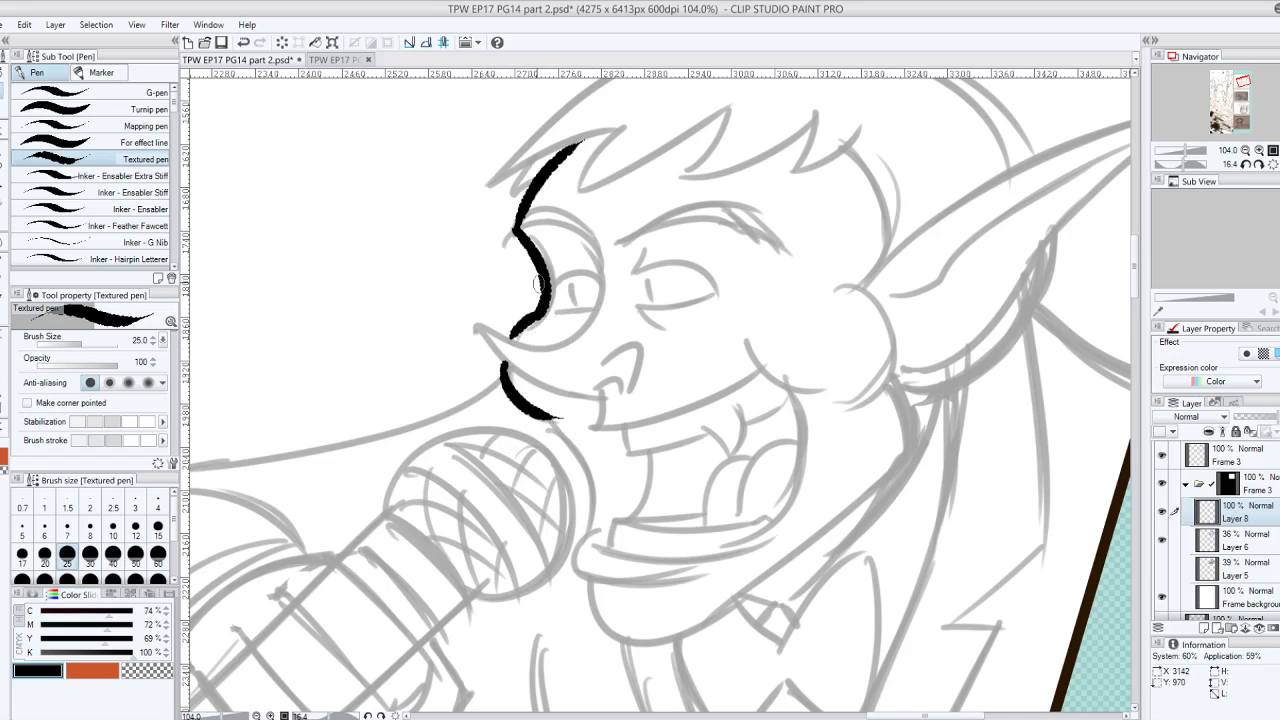
Ink the underside of the pointed nose from its tip back toward the nostril
drag(482, 328, 609, 408)
key(ctrl+z)
key(ctrl+z)
key(ctrl+z)
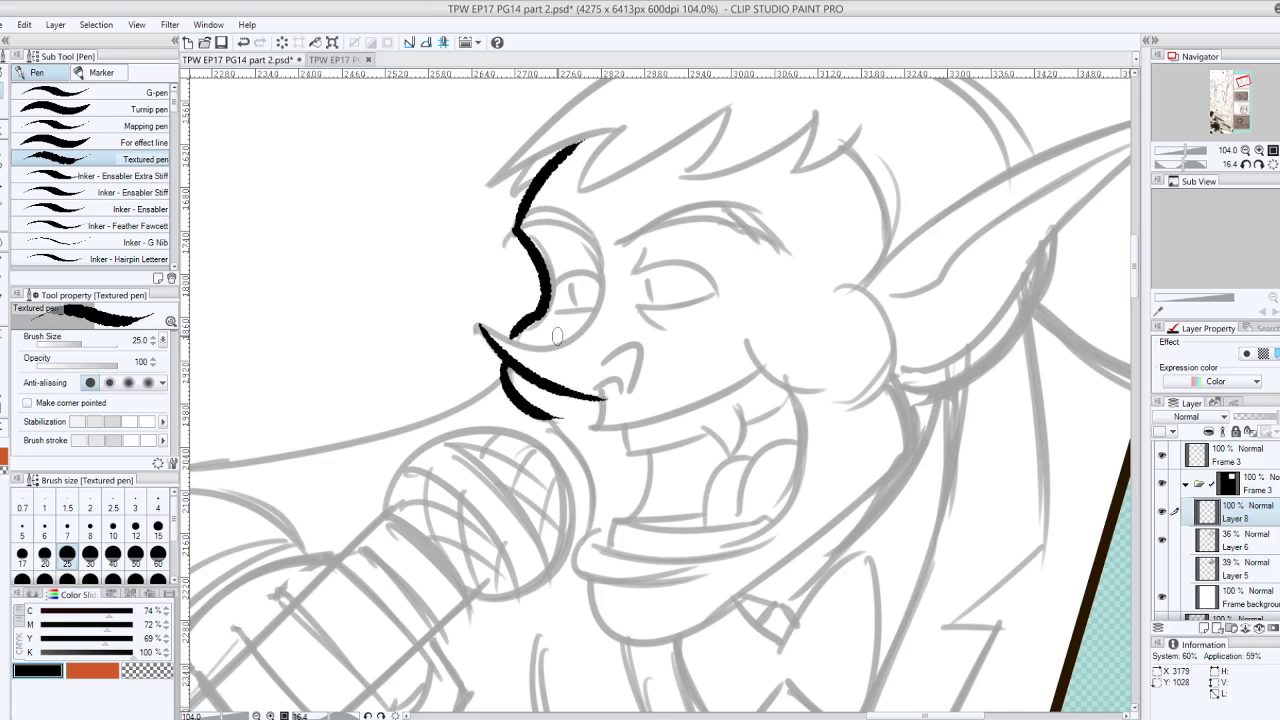
drag(484, 328, 573, 236)
key(ctrl+z)
drag(484, 330, 570, 232)
key(ctrl+z)
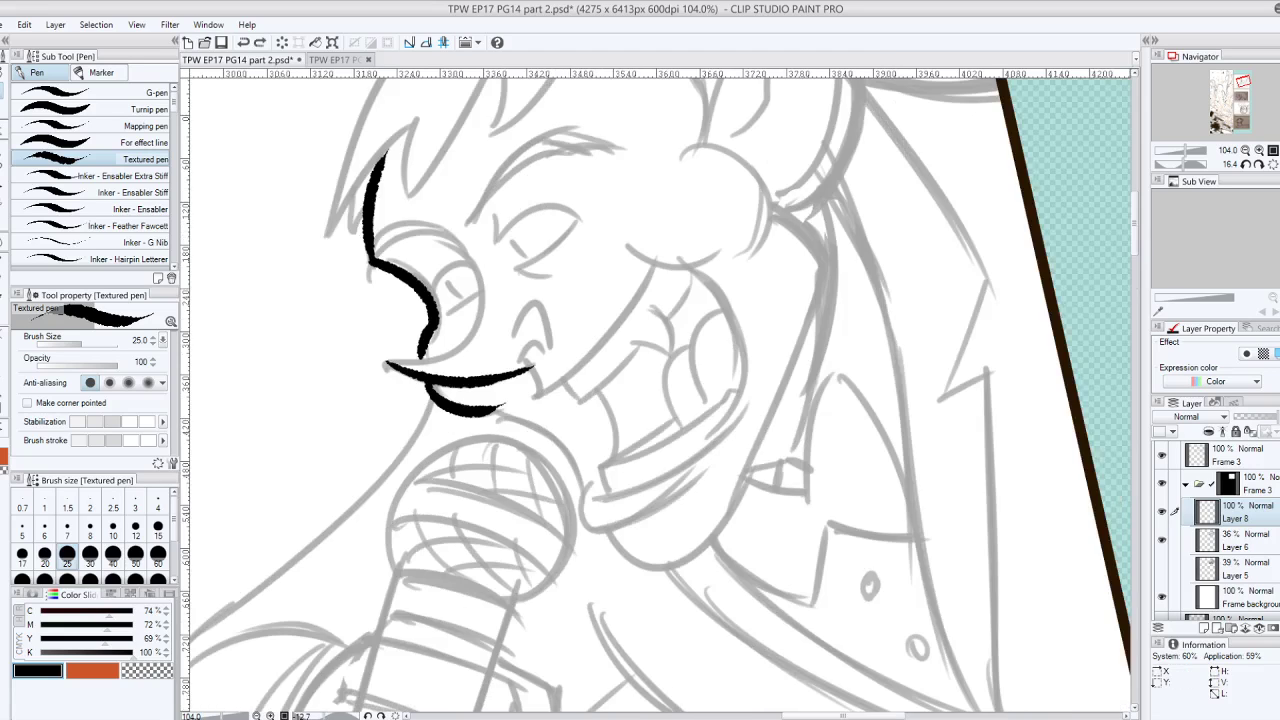
Ink the nose's upper edge from the tip and carry it as a round curve around the far eye to the brow
drag(386, 363, 727, 347)
mouse_move(612, 402)
mouse_down()
mouse_move(586, 312)
mouse_move(700, 264)
mouse_up()
key(ctrl+z)
mouse_move(610, 402)
mouse_down()
mouse_move(589, 356)
mouse_move(728, 348)
mouse_up()
key(ctrl+z)
drag(660, 262, 720, 346)
key(ctrl+z)
mouse_move(660, 262)
mouse_down()
mouse_move(709, 298)
mouse_move(730, 348)
mouse_up()
key(ctrl+z)
drag(656, 264, 726, 350)
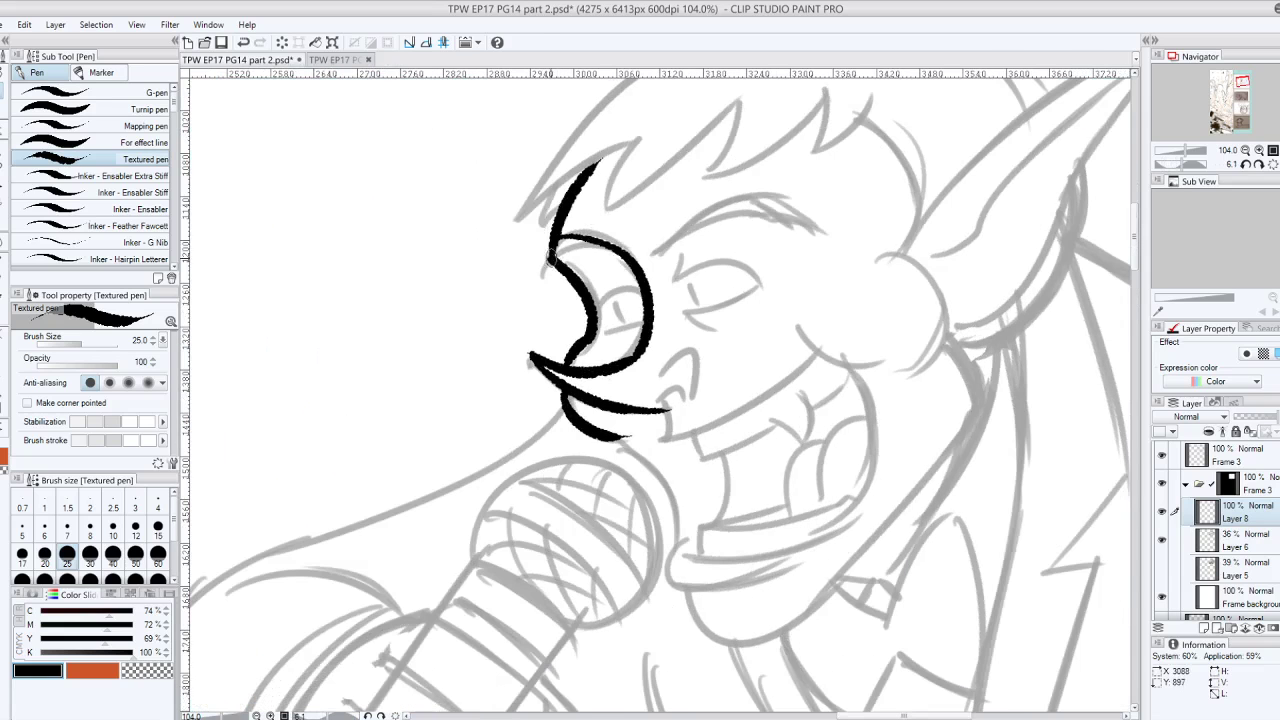
Ink the small brow line over the far eye and the near eyebrow with two arched strokes meeting at its ends
mouse_move(549, 259)
mouse_down()
mouse_move(596, 241)
mouse_move(558, 309)
mouse_move(696, 302)
mouse_up()
key(ctrl+z)
drag(554, 324, 750, 318)
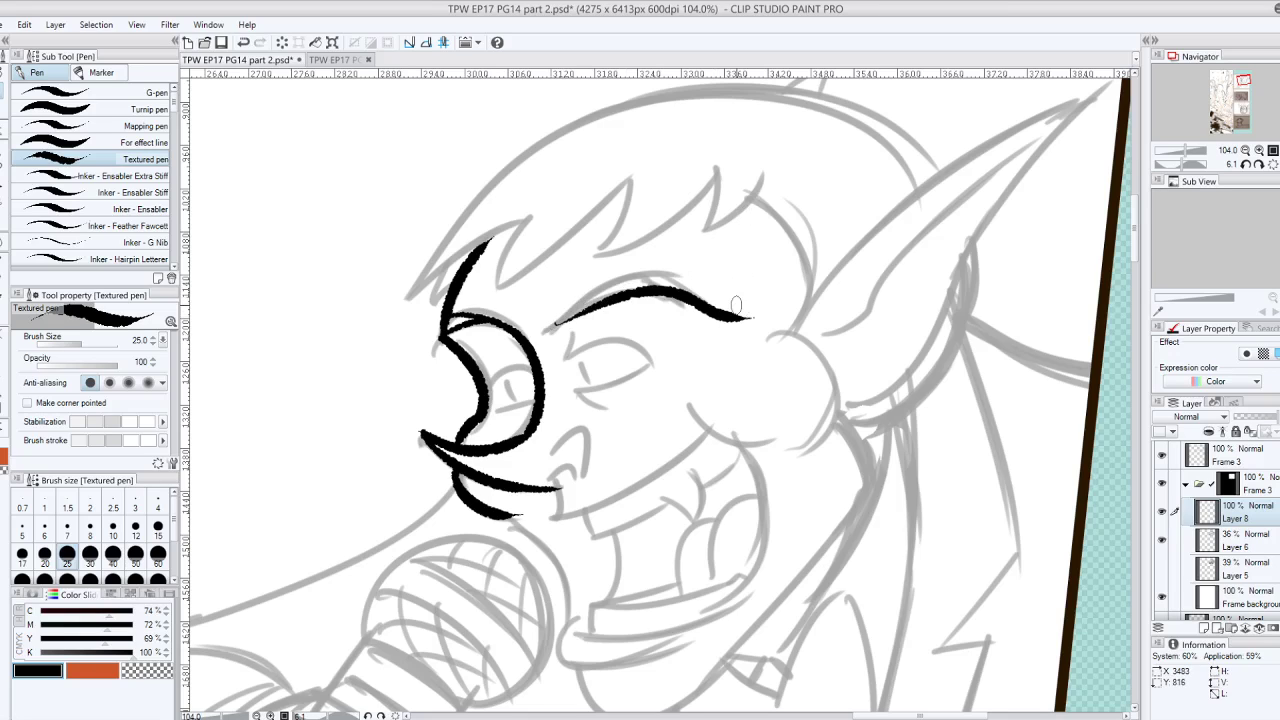
key(ctrl+z)
drag(552, 327, 716, 303)
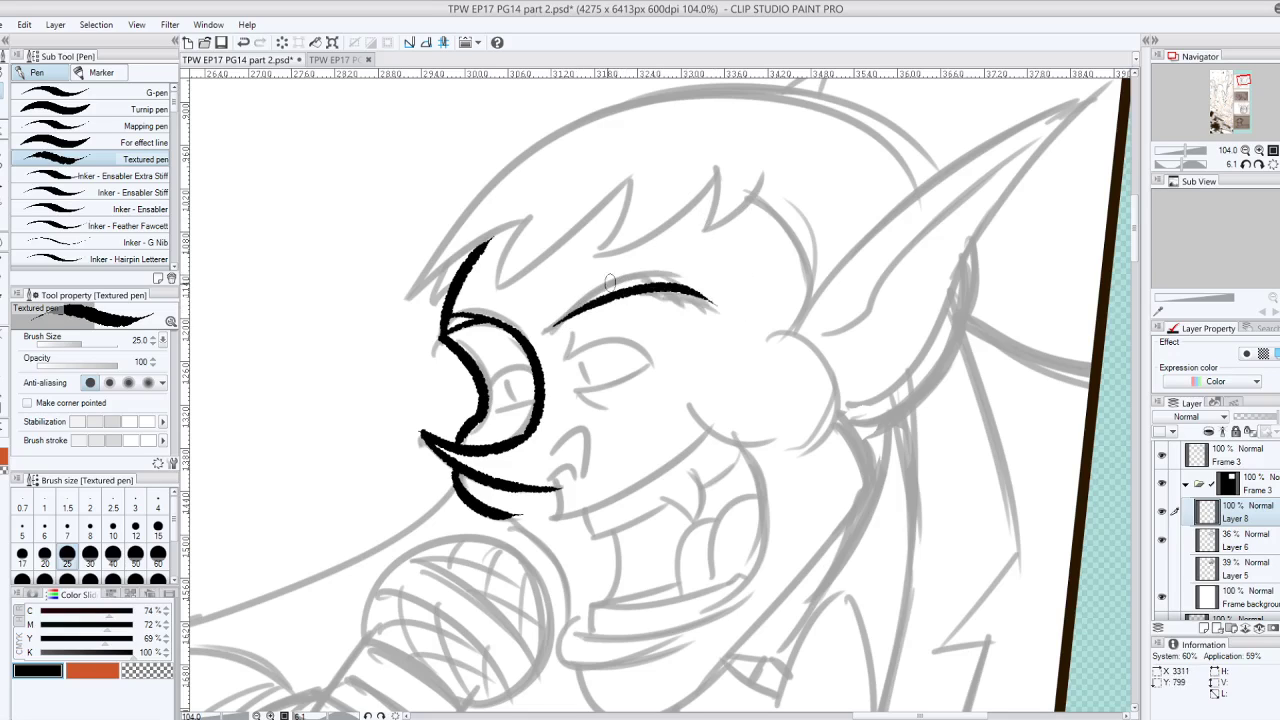
mouse_move(552, 326)
mouse_down()
mouse_move(700, 290)
mouse_move(724, 305)
mouse_up()
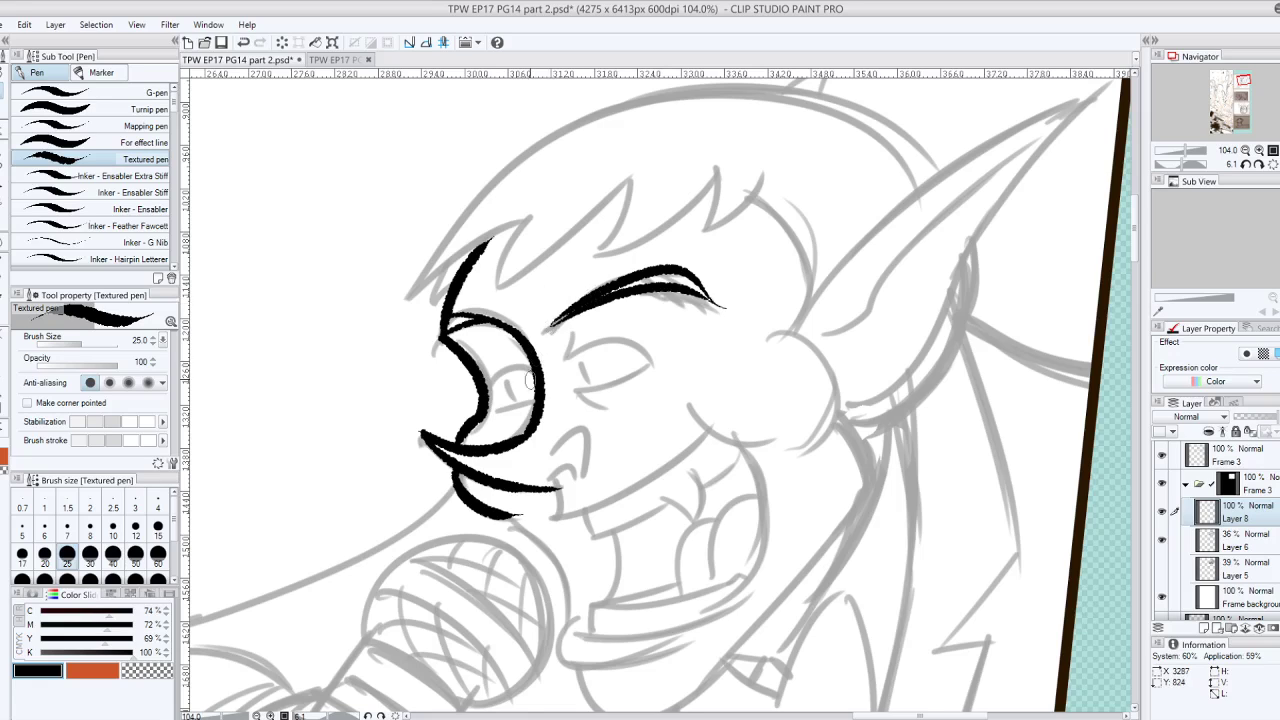
Ink the upper lid, lower lid and pupil of the far eye
drag(488, 384, 531, 368)
drag(495, 411, 534, 403)
drag(509, 389, 518, 401)
key(ctrl+z)
Ink the near eye's lids and pupil, plus the small creases below it and at its inner corner
mouse_move(580, 362)
mouse_down()
mouse_move(590, 382)
mouse_move(655, 347)
mouse_up()
key(ctrl+z)
drag(576, 387, 657, 362)
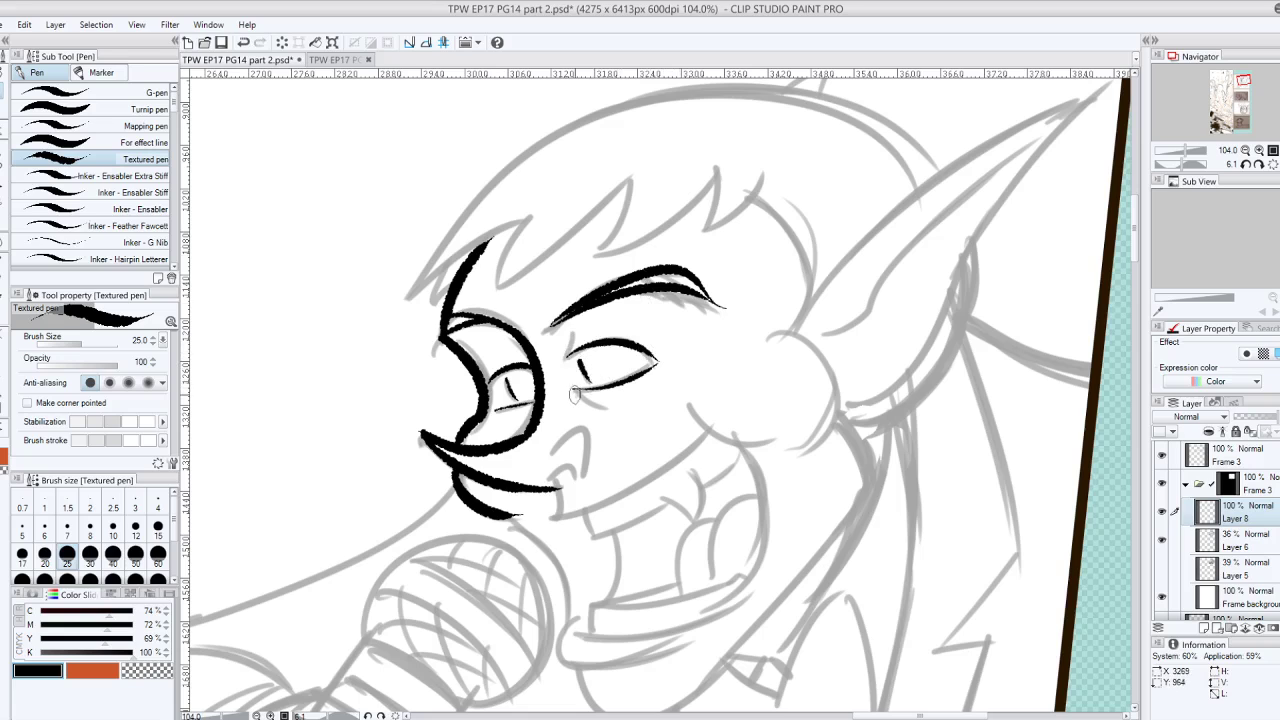
drag(575, 395, 614, 399)
drag(567, 338, 571, 360)
Ink the nostril curves and the short vertical line joining the nose to the upper lip
drag(578, 290, 463, 220)
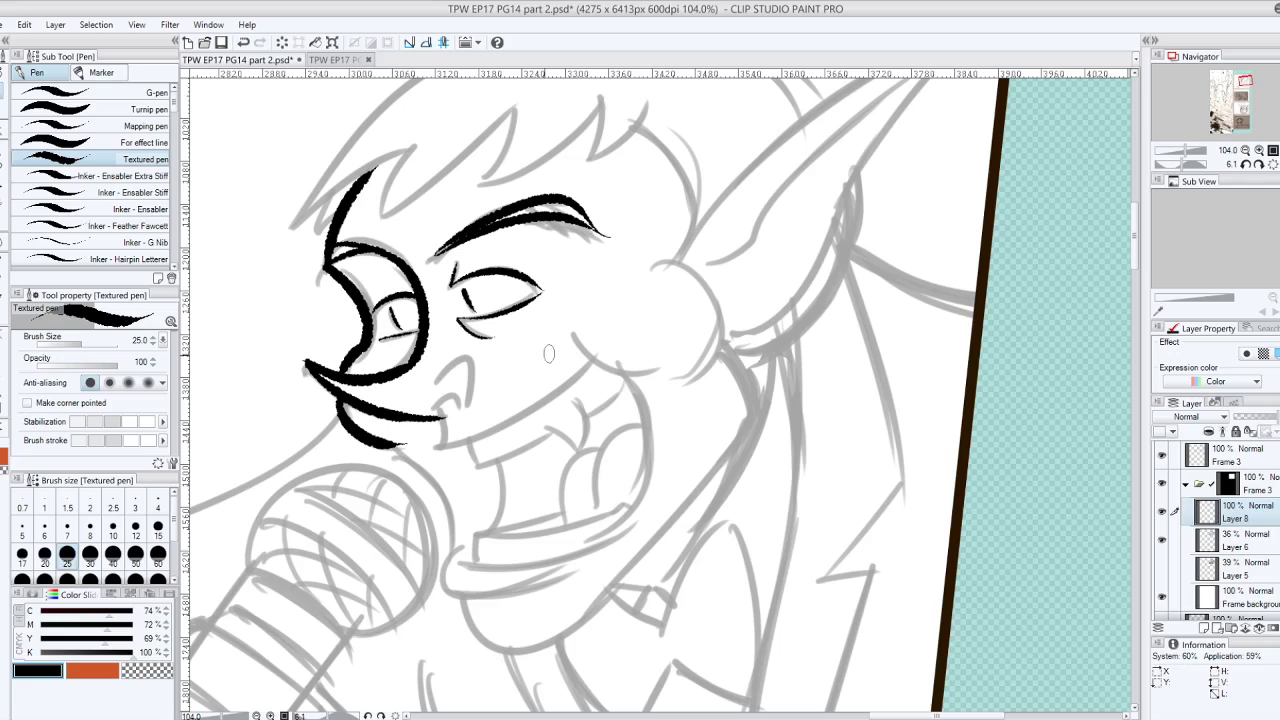
mouse_move(433, 408)
mouse_down()
mouse_move(477, 404)
mouse_move(446, 441)
mouse_move(599, 357)
mouse_up()
key(ctrl+z)
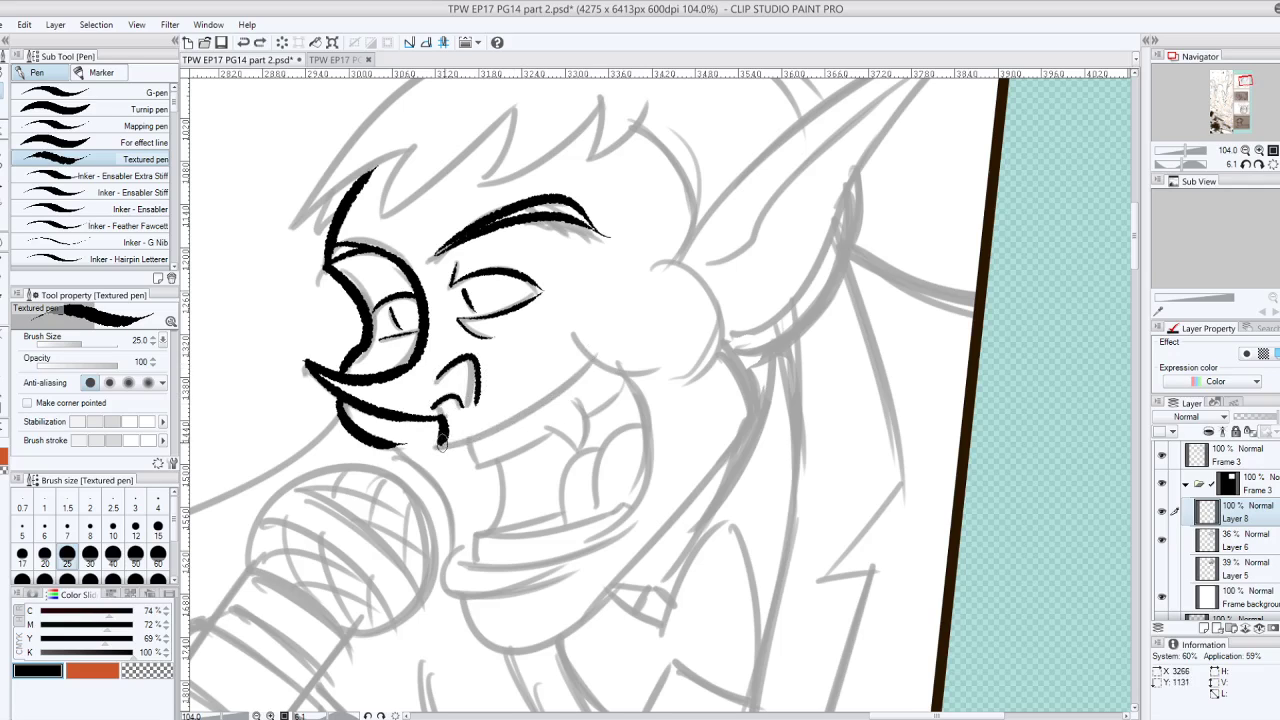
Ink the upper lip line along the open mouth and the cheek crease at the mouth corner
drag(446, 445, 592, 357)
key(ctrl+z)
mouse_move(445, 446)
mouse_down()
mouse_move(590, 355)
mouse_move(548, 403)
mouse_up()
key(ctrl+z)
drag(576, 333, 655, 366)
key(ctrl+z)
drag(576, 333, 650, 366)
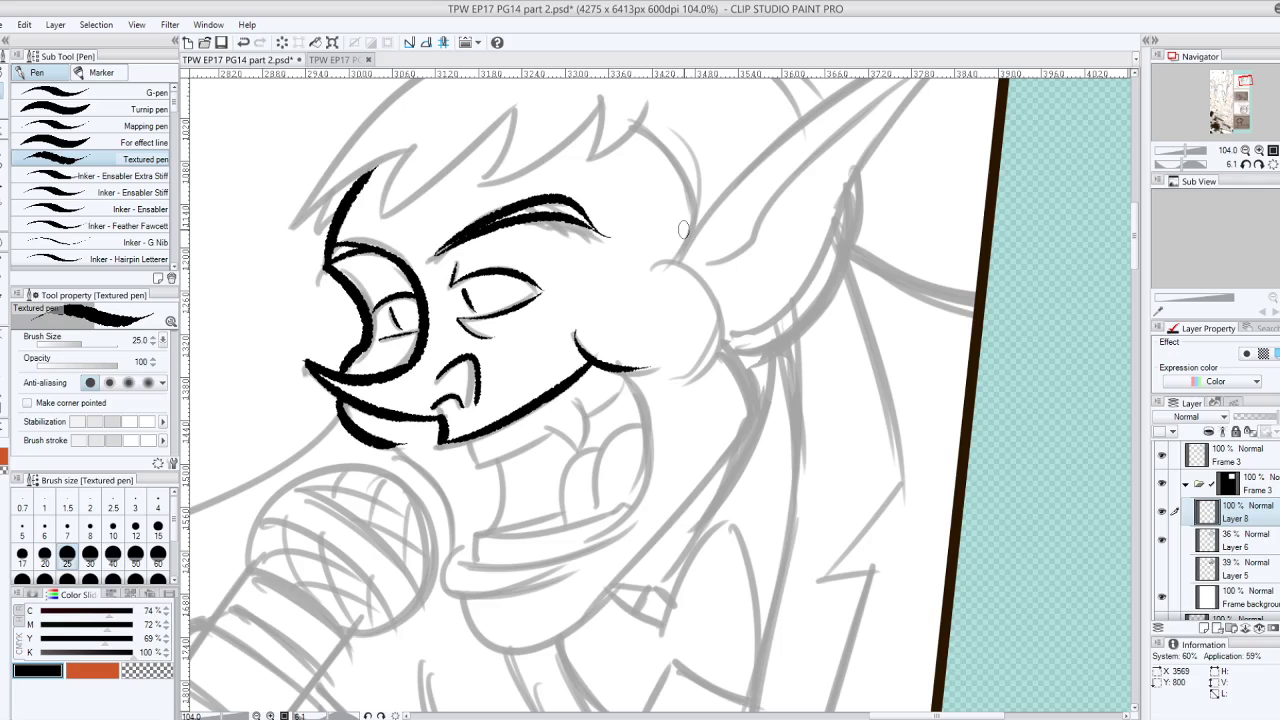
Ink the lower edge of the upper teeth, including the pointed fang and the back teeth near the mouth corner
drag(372, 309, 375, 290)
key(ctrl+z)
mouse_move(474, 440)
mouse_down()
mouse_move(482, 465)
mouse_move(556, 428)
mouse_move(577, 458)
mouse_move(593, 403)
mouse_up()
key(ctrl+z)
key(ctrl+z)
key(ctrl+z)
key(ctrl+z)
mouse_move(576, 454)
mouse_down()
mouse_move(590, 400)
mouse_move(631, 391)
mouse_up()
key(ctrl+z)
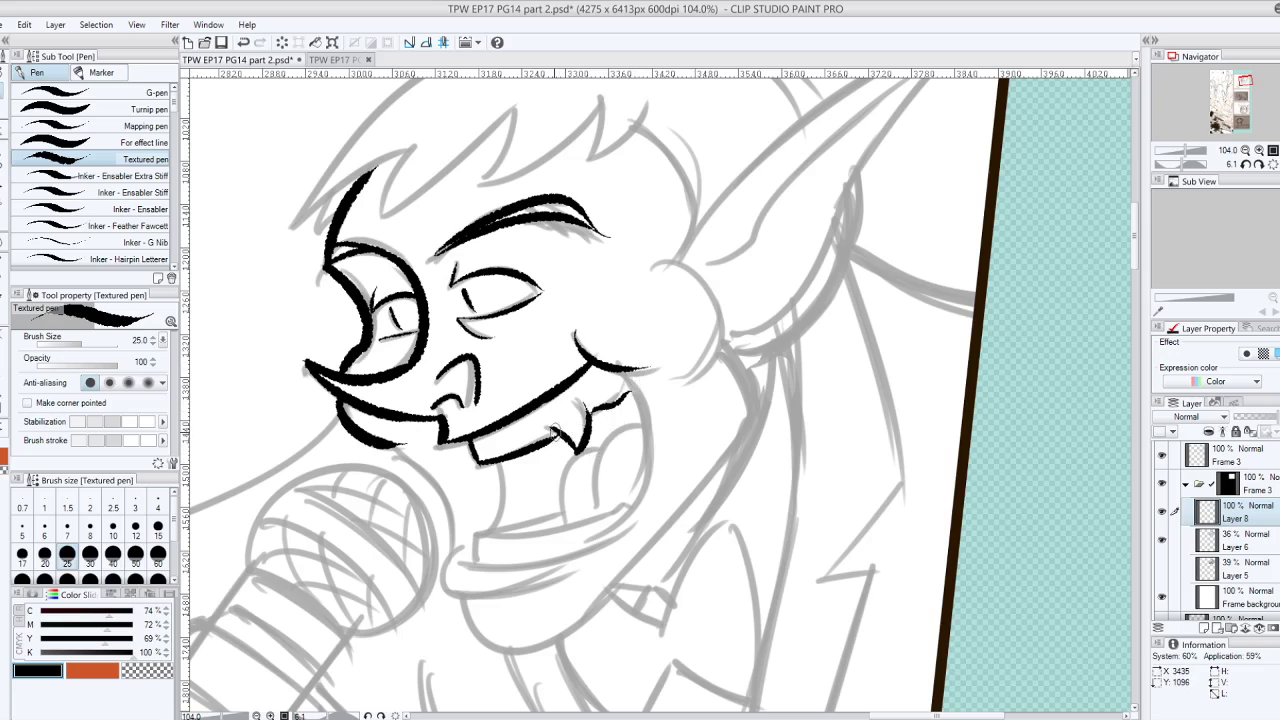
Ink the first dividing line between the front upper teeth and the gum details near the fang
mouse_move(487, 437)
mouse_down()
mouse_move(496, 456)
mouse_move(525, 446)
mouse_up()
key(ctrl+z)
key(ctrl+z)
key(ctrl+z)
Ink the far edge of the mouth opening from the upper teeth down toward the lower teeth
drag(510, 456, 487, 532)
key(ctrl+z)
drag(510, 456, 486, 533)
key(ctrl+z)
drag(510, 456, 487, 531)
key(ctrl+z)
drag(509, 462, 497, 528)
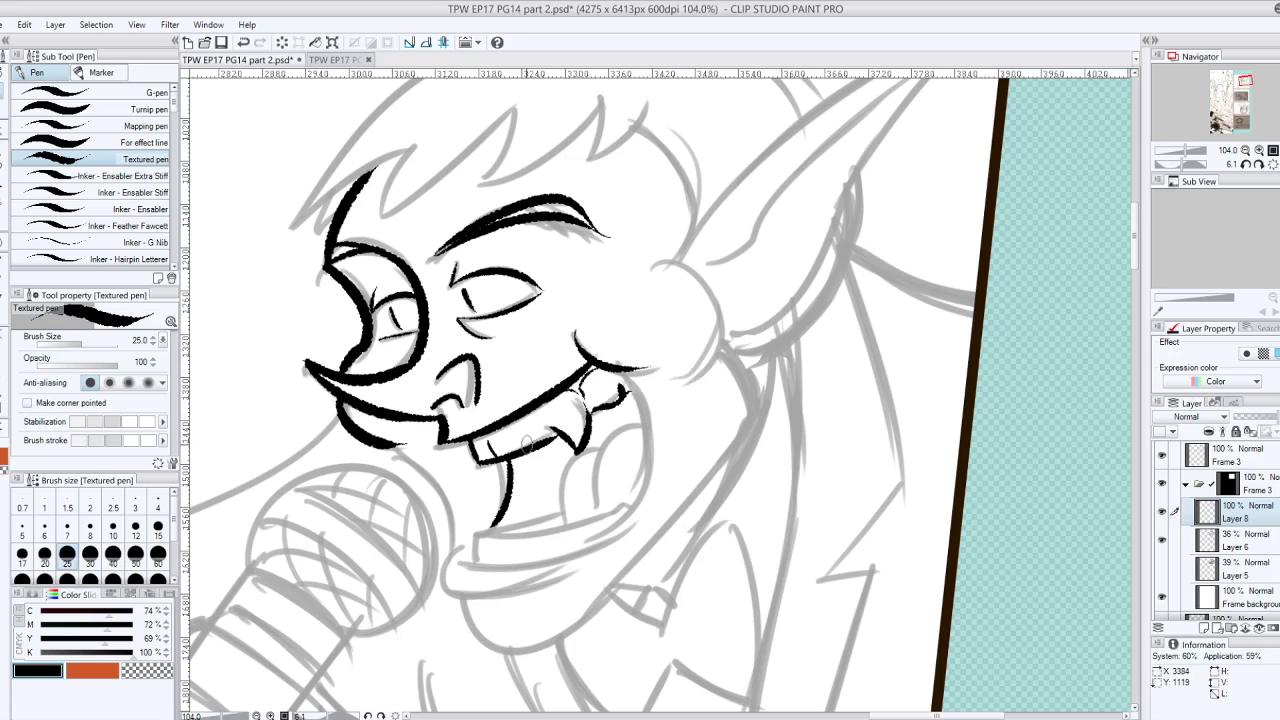
Ink the remaining upper tooth divisions and the curved near edge of the mouth opening
mouse_move(526, 445)
mouse_down()
mouse_move(521, 431)
mouse_move(523, 446)
mouse_move(542, 413)
mouse_up()
key(ctrl+z)
mouse_move(626, 374)
mouse_down()
mouse_move(648, 444)
mouse_move(603, 547)
mouse_up()
key(ctrl+z)
mouse_move(643, 381)
mouse_down()
mouse_move(630, 515)
mouse_move(596, 548)
mouse_up()
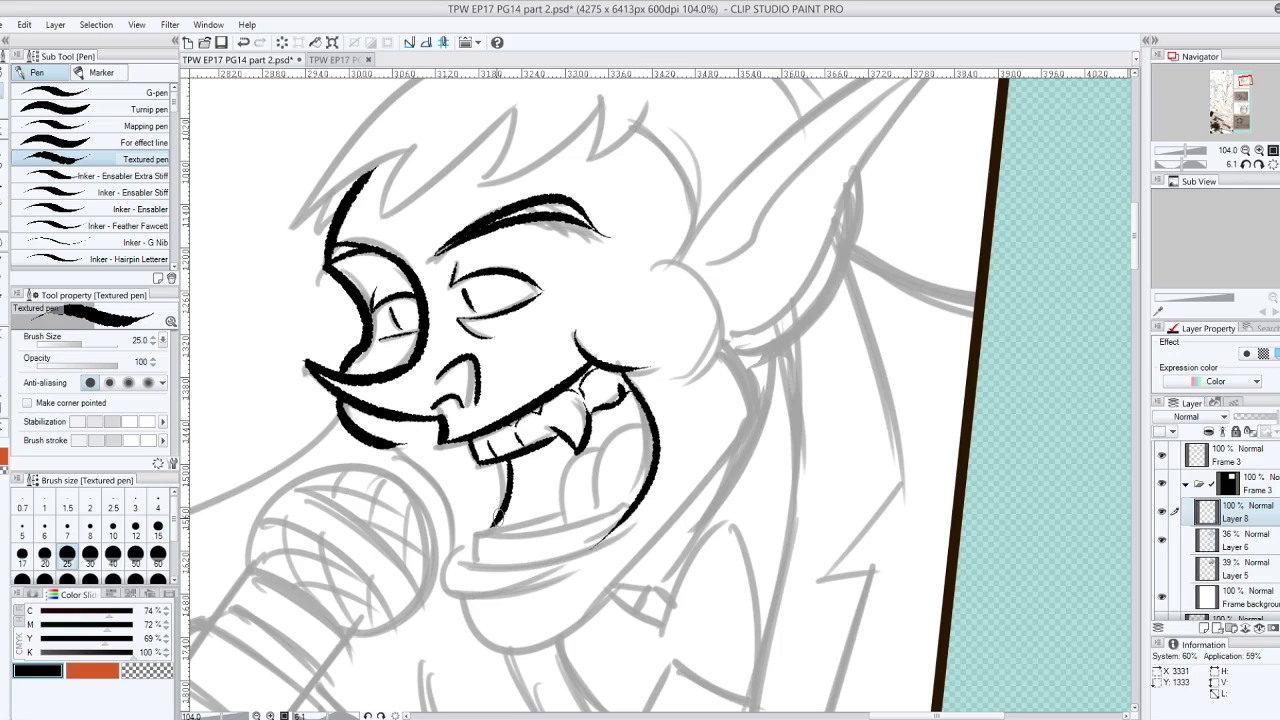
Ink the bottom edge of the mouth opening along the lower lip and join it to the near mouth edge
drag(465, 563, 638, 530)
key(ctrl+z)
mouse_move(460, 566)
mouse_down()
mouse_move(578, 548)
mouse_move(606, 527)
mouse_up()
key(ctrl+z)
mouse_move(464, 567)
mouse_down()
mouse_move(548, 556)
mouse_move(606, 532)
mouse_move(641, 496)
mouse_up()
drag(582, 553, 638, 486)
key(ctrl+z)
drag(583, 551, 633, 490)
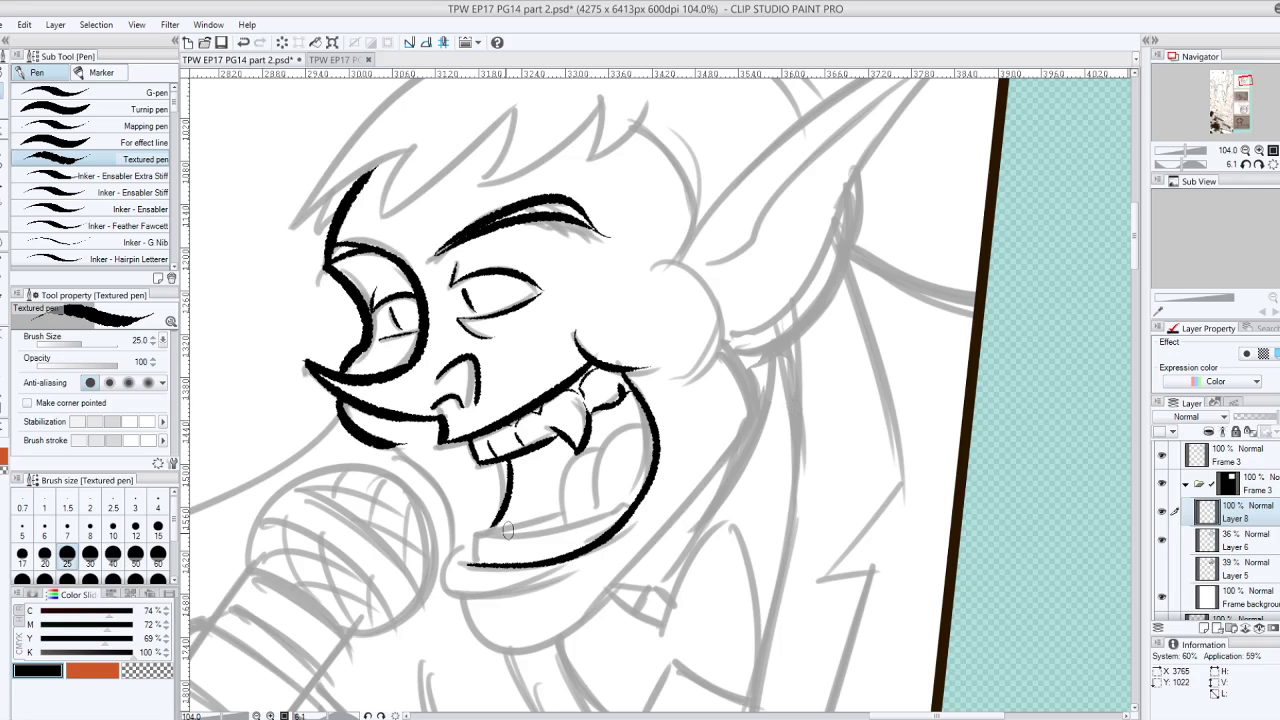
Ink the thick outer contour of the lower lip and the front edge of the lower teeth
drag(462, 550, 645, 540)
key(ctrl+z)
mouse_move(465, 548)
mouse_down()
mouse_move(450, 588)
mouse_move(613, 521)
mouse_up()
key(ctrl+z)
drag(468, 542, 585, 572)
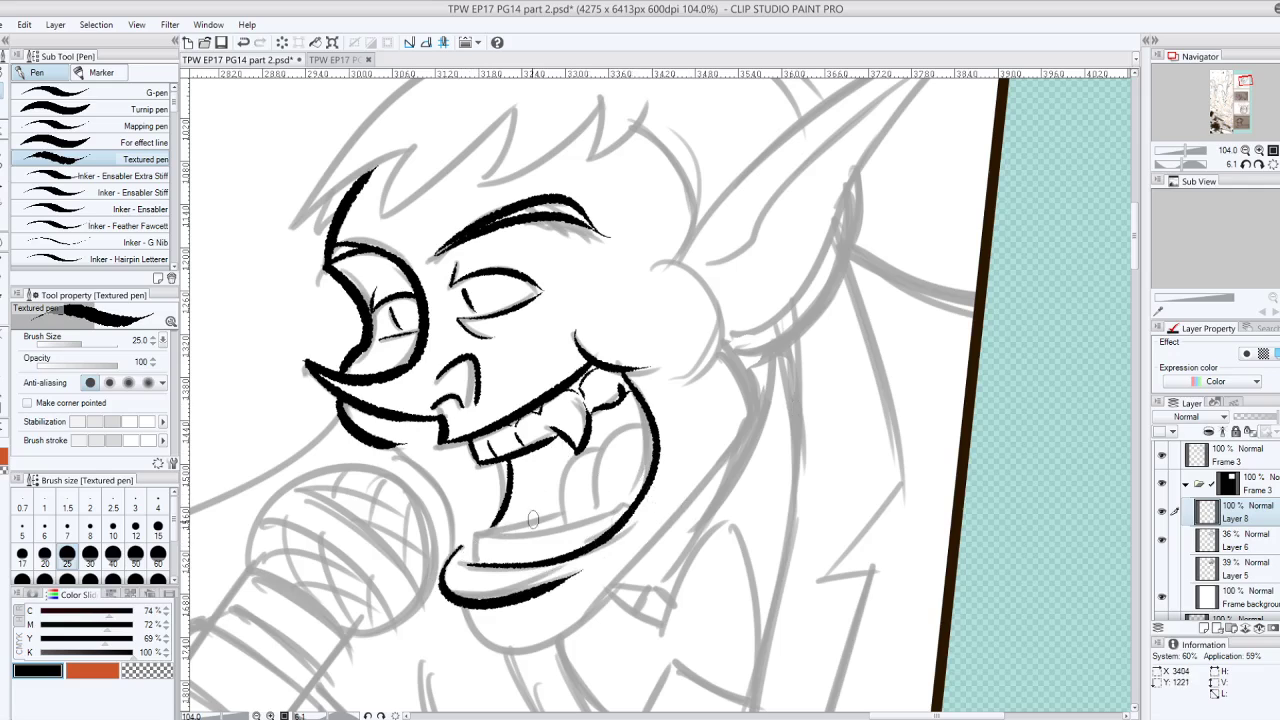
drag(474, 531, 476, 563)
Sketch individual lower teeth with pointed tips on Layer 6 using the Darker pencil
click(1266, 541)
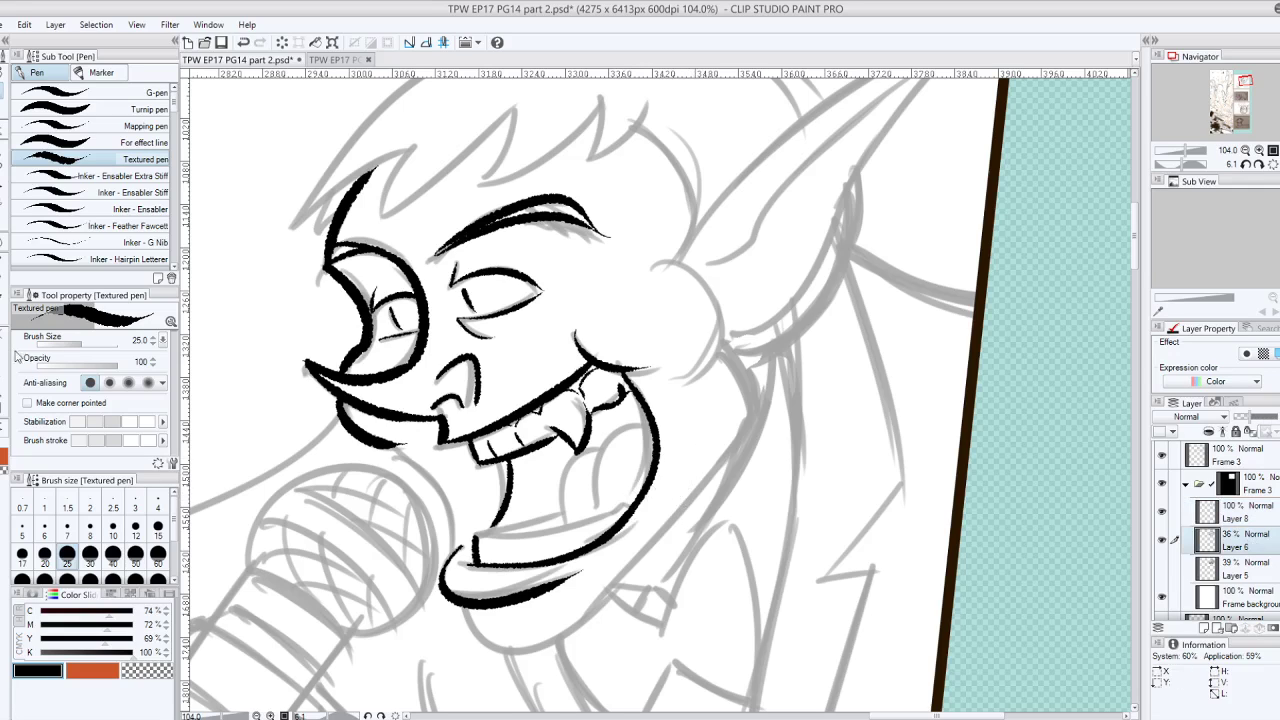
key(p)
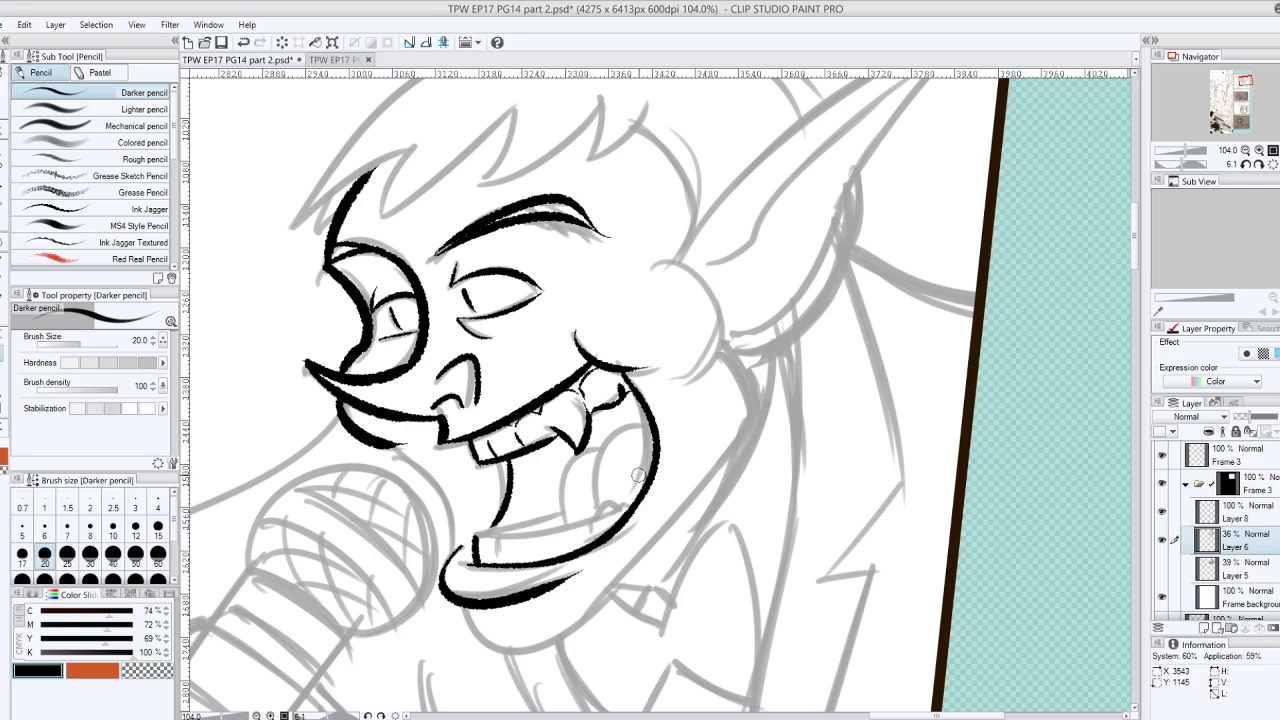
key(ctrl+z)
key(ctrl+z)
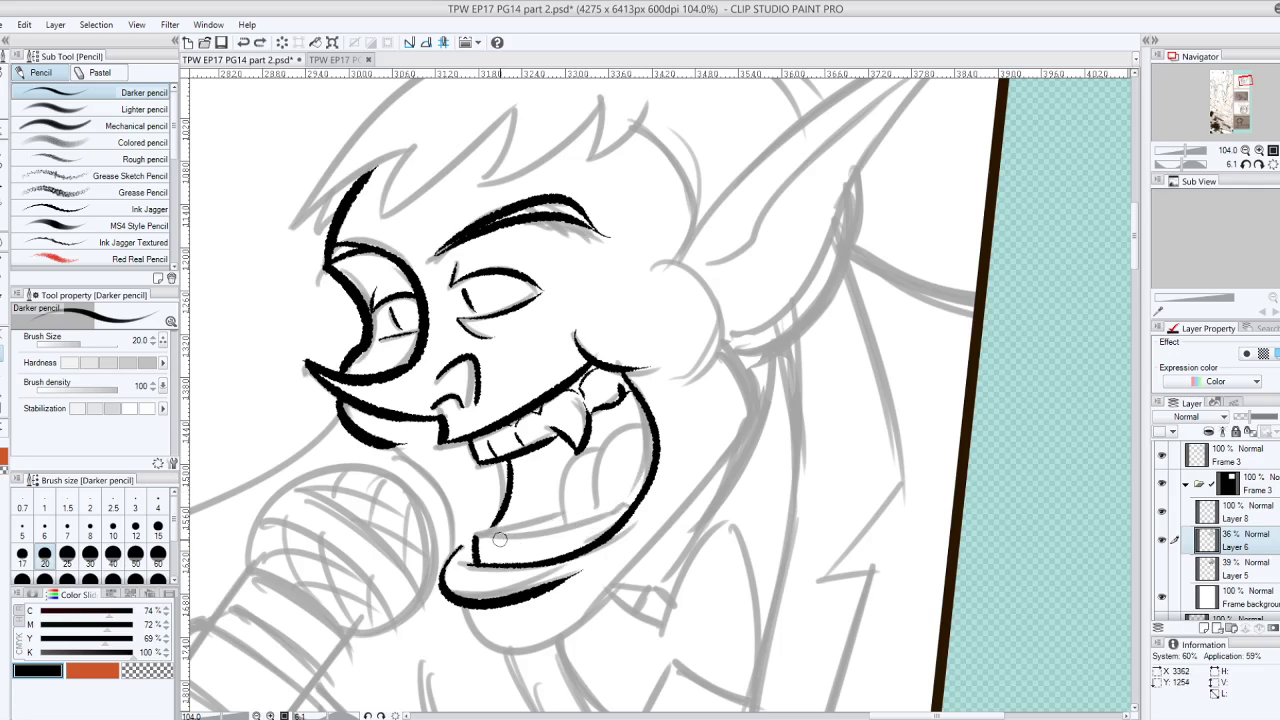
drag(498, 538, 500, 552)
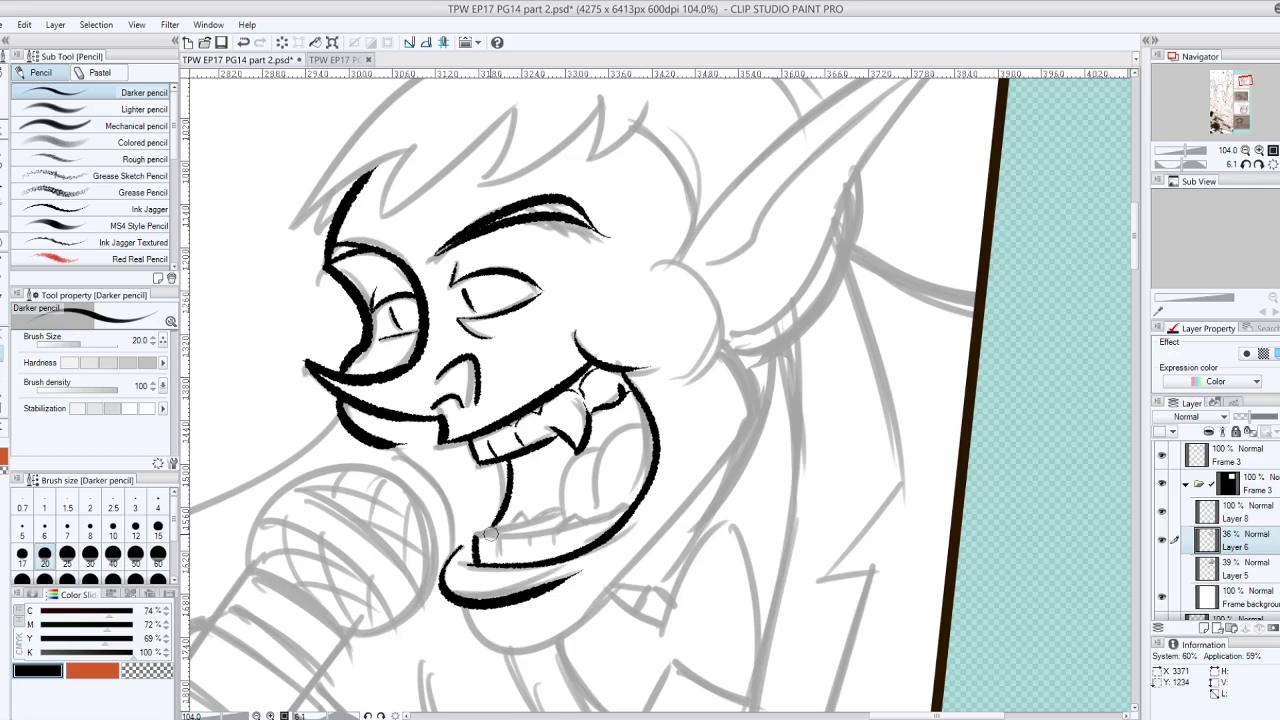
Ink the lower teeth with their tips and dividing lines on Layer 8 using the Textured pen
click(1240, 518)
key(p)
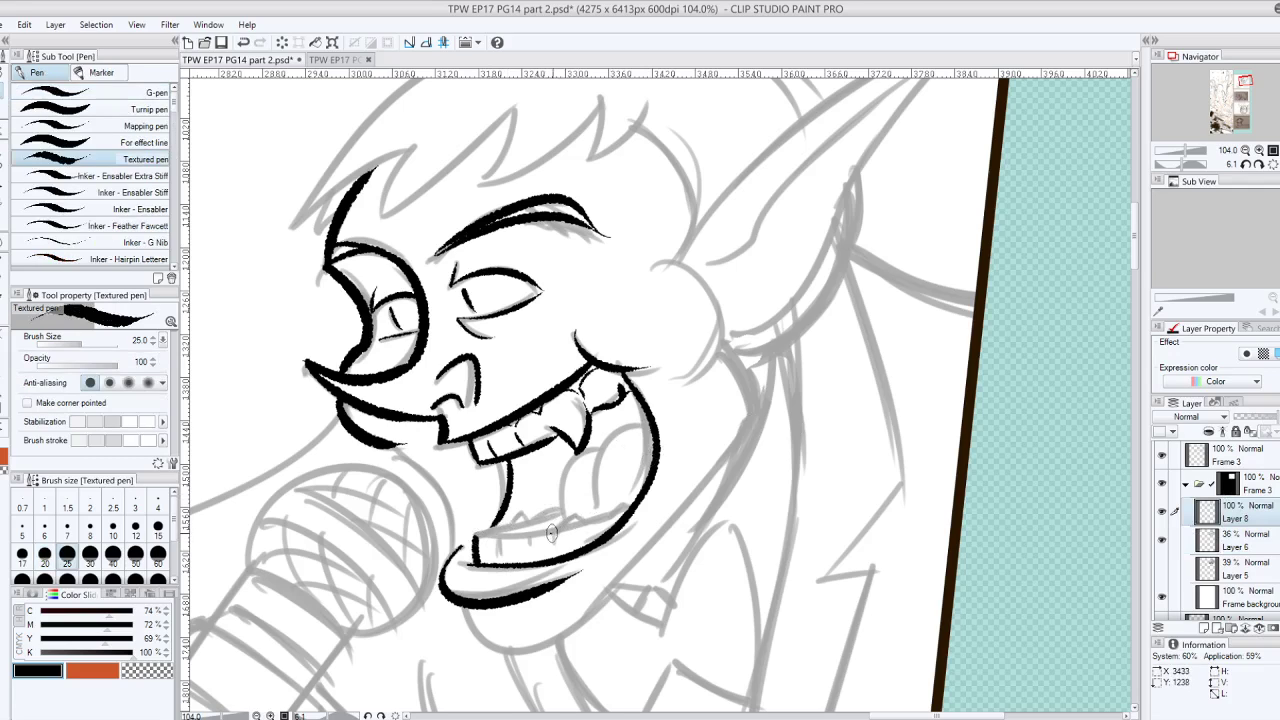
mouse_move(554, 533)
mouse_down()
mouse_move(584, 521)
mouse_move(573, 515)
mouse_move(584, 527)
mouse_move(627, 508)
mouse_up()
key(ctrl+z)
key(ctrl+z)
mouse_move(556, 531)
mouse_down()
mouse_move(504, 538)
mouse_move(528, 539)
mouse_move(508, 524)
mouse_move(500, 552)
mouse_move(506, 524)
mouse_move(527, 519)
mouse_up()
key(ctrl+z)
key(ctrl+z)
key(ctrl+z)
key(ctrl+z)
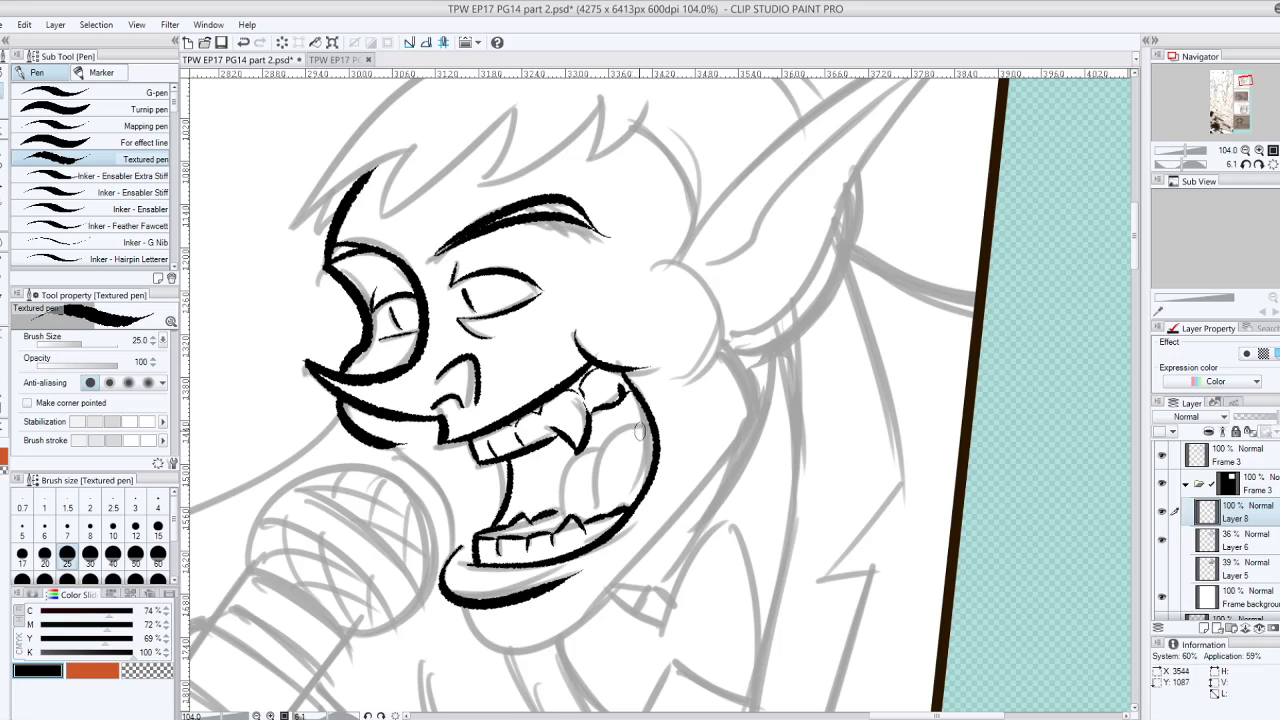
Ink the tongue's outline and its centre crease inside the open mouth
mouse_move(649, 426)
mouse_down()
mouse_move(591, 486)
mouse_move(594, 501)
mouse_up()
key(ctrl+z)
mouse_move(648, 426)
mouse_down()
mouse_move(593, 494)
mouse_move(599, 453)
mouse_up()
key(ctrl+z)
drag(562, 513, 597, 451)
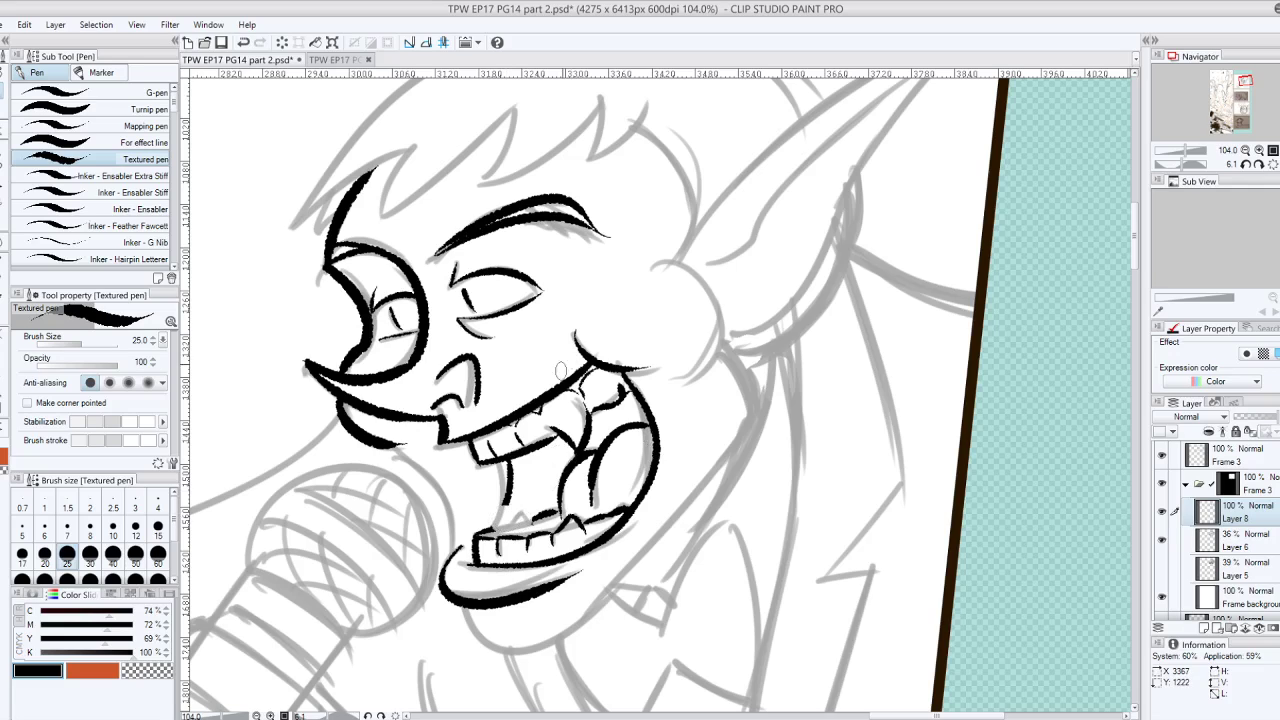
Redraw the tips of the far lower teeth so their edge closes against the far side of the mouth
mouse_move(493, 529)
mouse_down()
mouse_move(515, 509)
mouse_move(505, 522)
mouse_up()
key(ctrl+z)
key(ctrl+z)
drag(492, 524, 500, 512)
drag(511, 524, 537, 514)
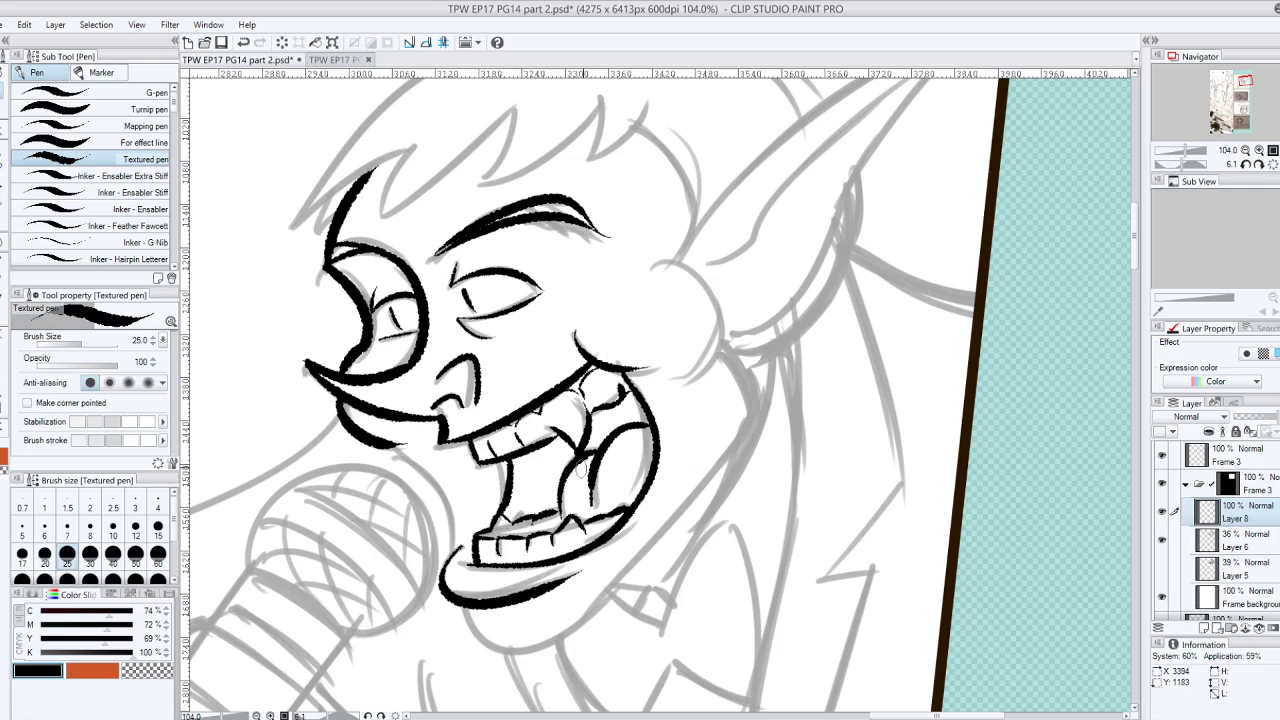
Fill the mouth's dark interior around the tongue with black, using the Fill tool set to refer to the edited layer only
key(g)
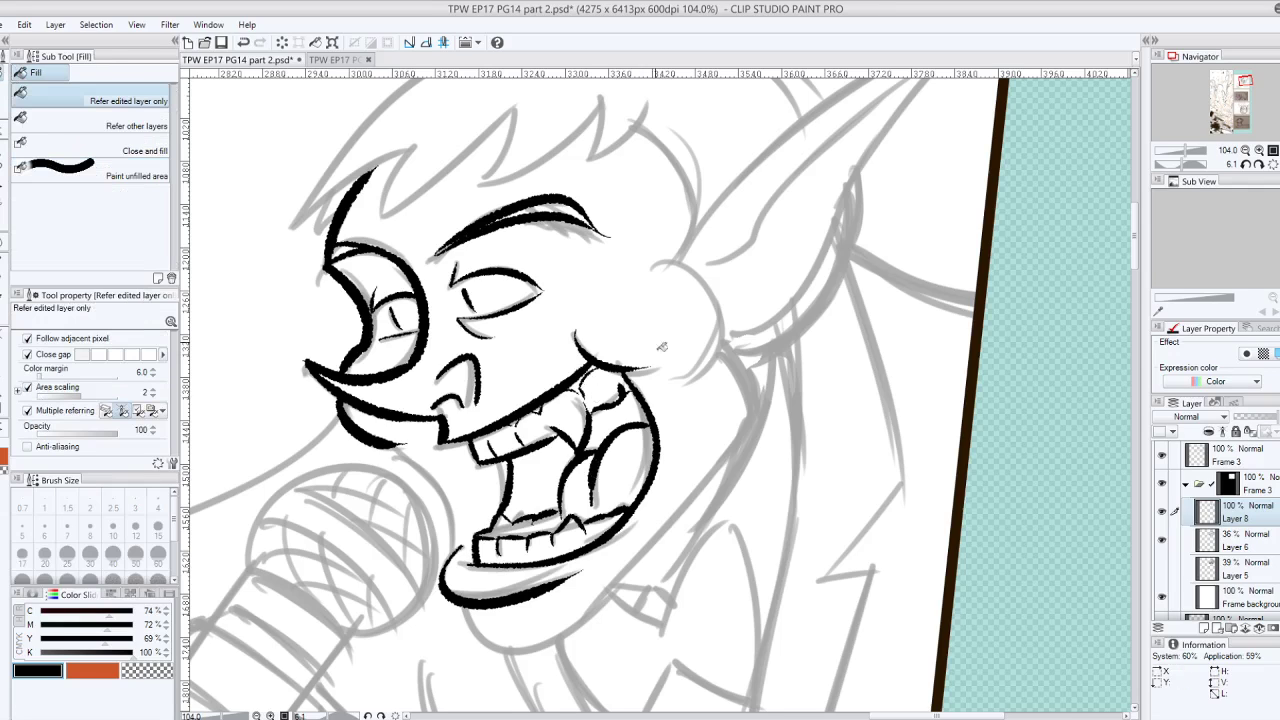
click(622, 406)
click(566, 459)
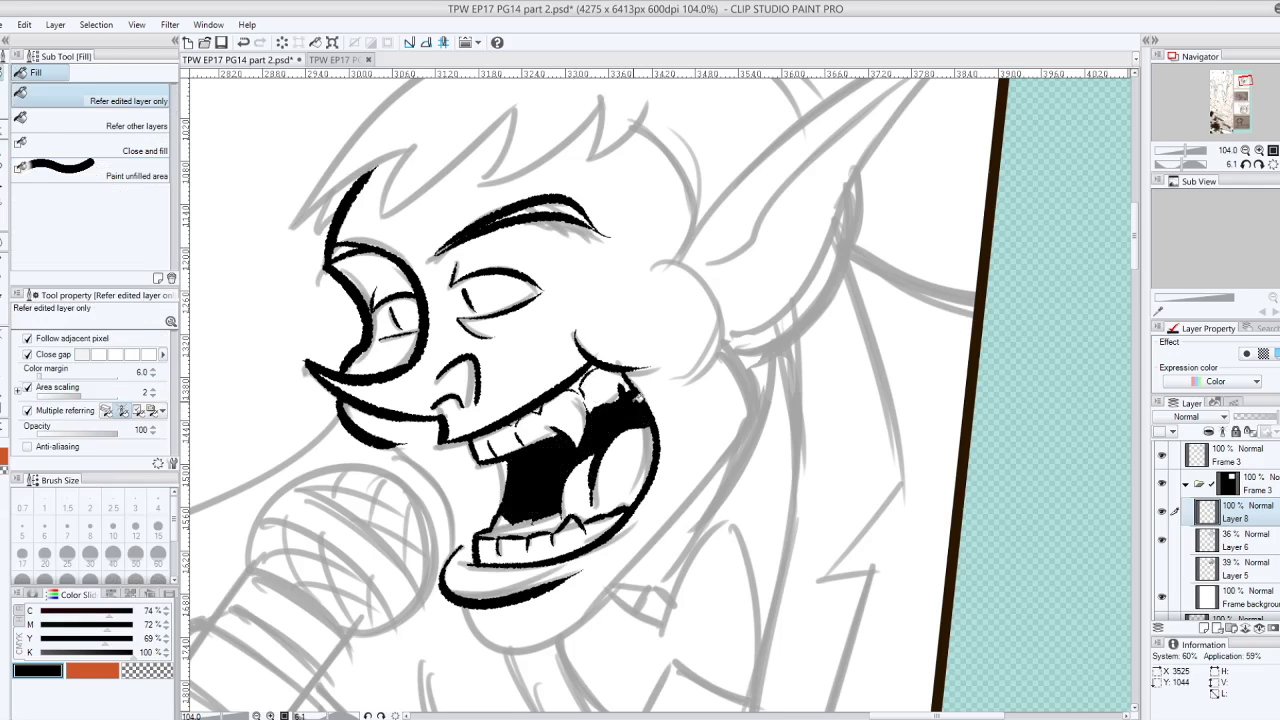
Ink the face contour from below the nose down to the lower lip with the Textured pen
key(p)
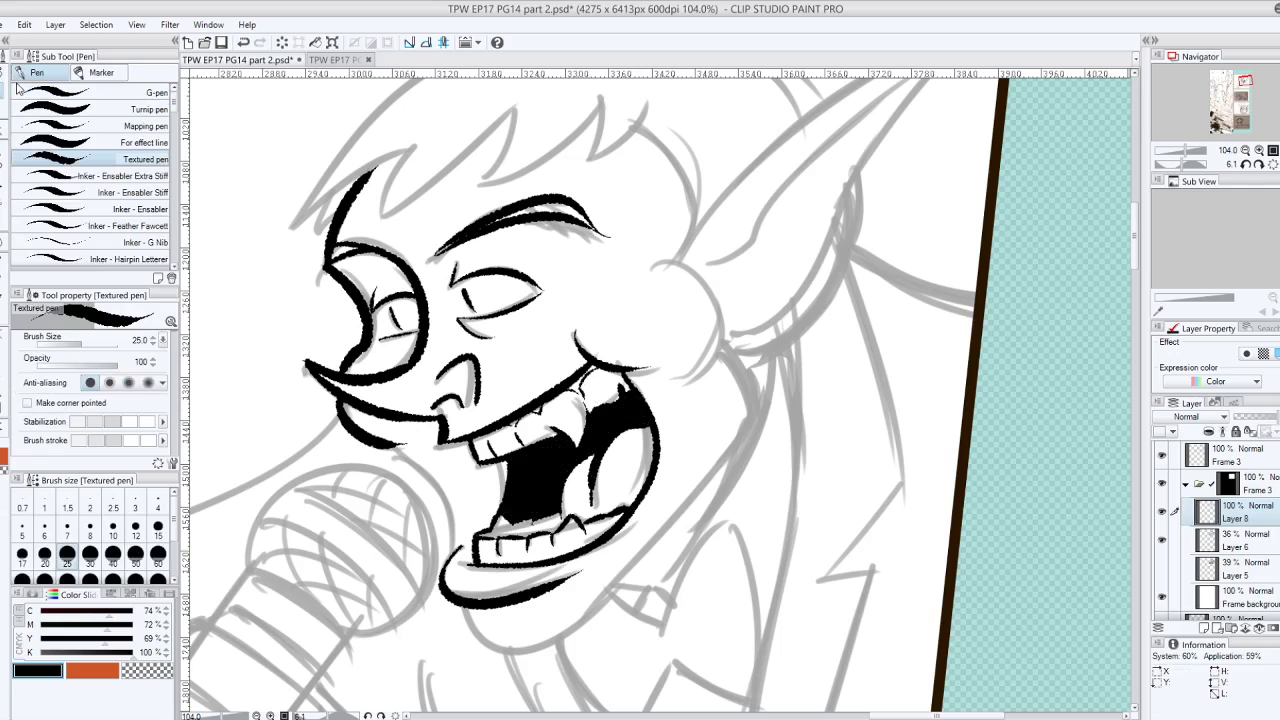
drag(394, 446, 458, 549)
key(ctrl+z)
drag(397, 447, 449, 550)
Ink the chin and the thick jawline running up to the base of the ear
mouse_move(450, 603)
mouse_down()
mouse_move(548, 652)
mouse_move(766, 410)
mouse_up()
key(ctrl+z)
drag(726, 350, 666, 518)
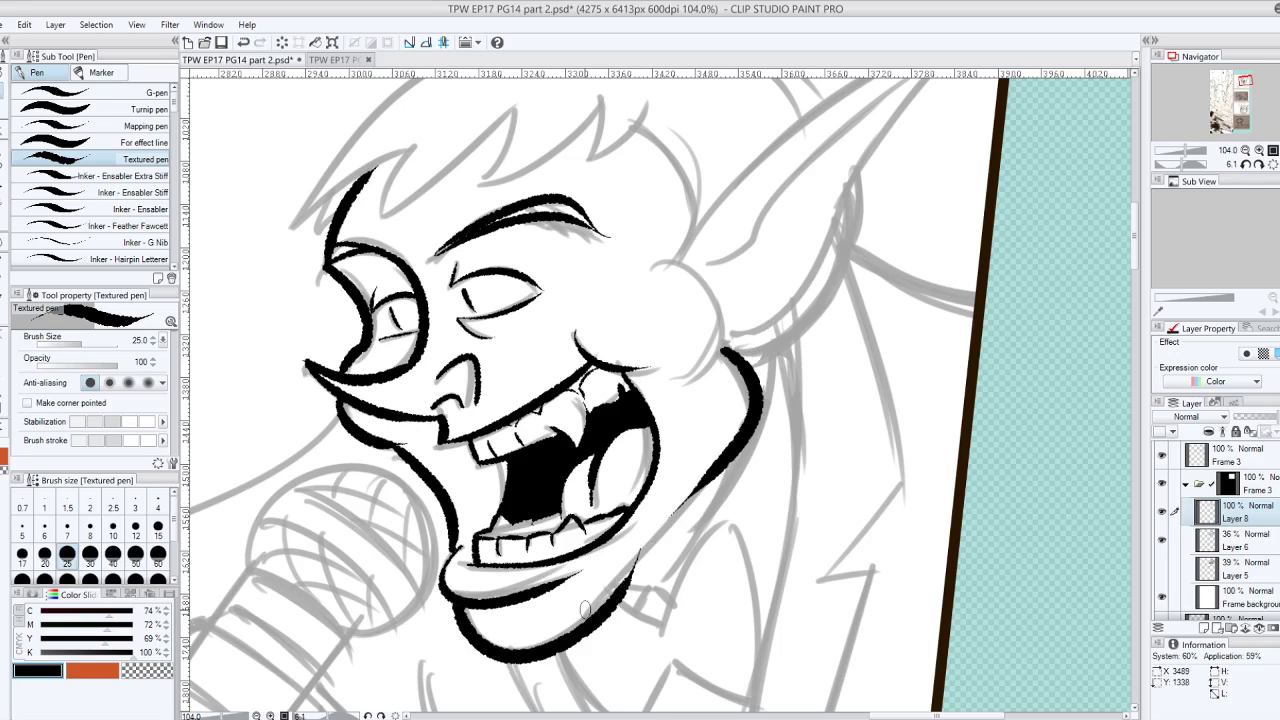
drag(613, 597, 712, 471)
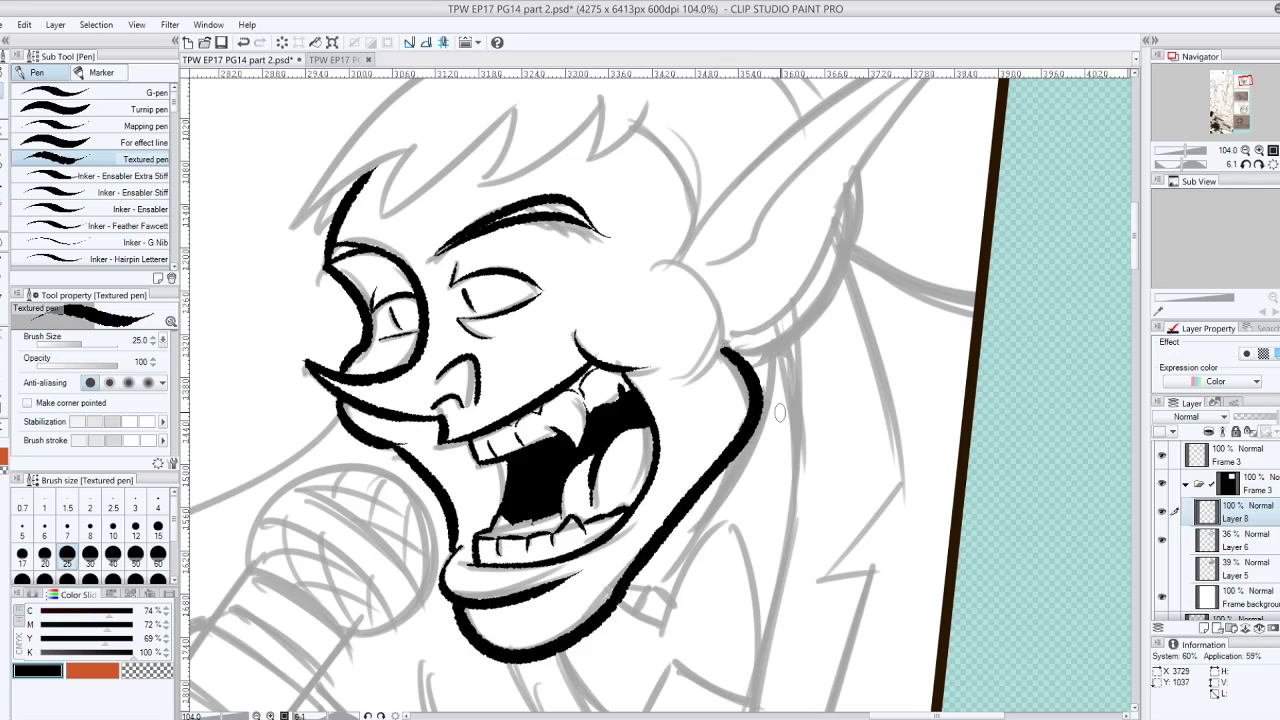
key(ctrl+z)
drag(616, 597, 722, 456)
key(ctrl+z)
drag(620, 596, 716, 477)
drag(622, 598, 704, 472)
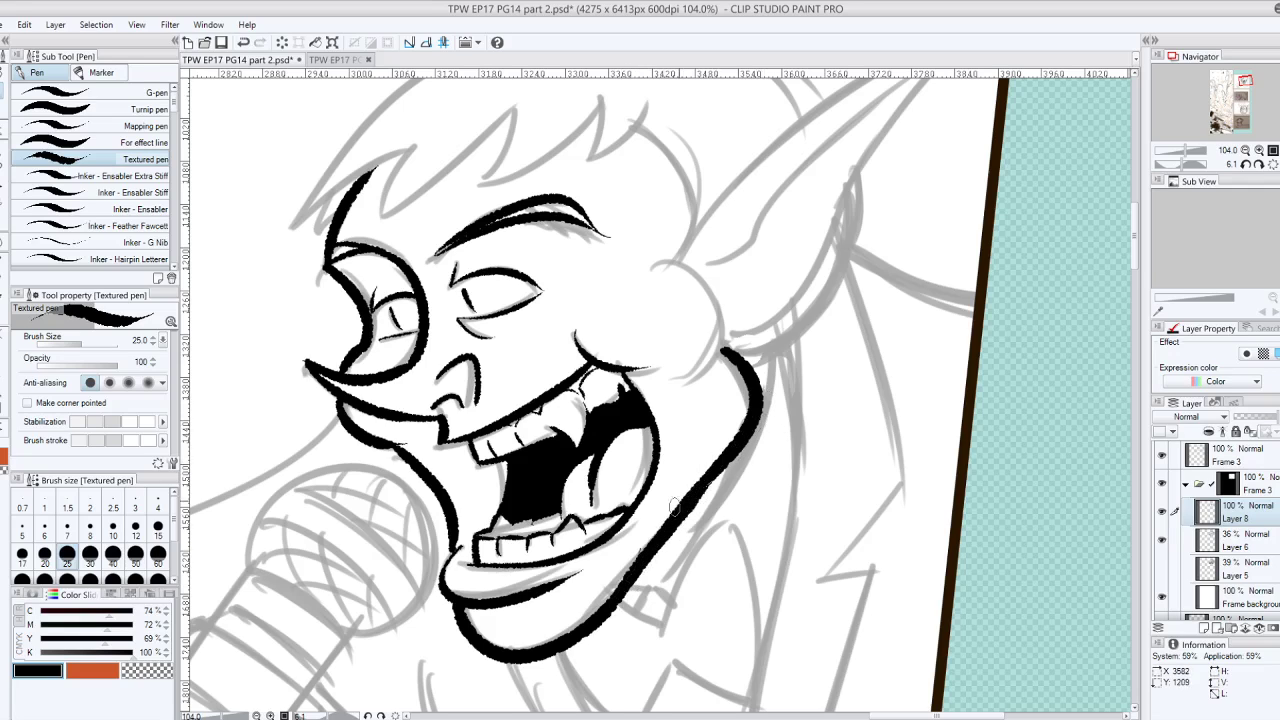
Ink the rounded earlobe contour above the back of the jaw
mouse_move(662, 252)
mouse_down()
mouse_move(702, 286)
mouse_move(720, 368)
mouse_up()
key(ctrl+z)
mouse_move(646, 247)
mouse_down()
mouse_move(716, 340)
mouse_move(693, 363)
mouse_up()
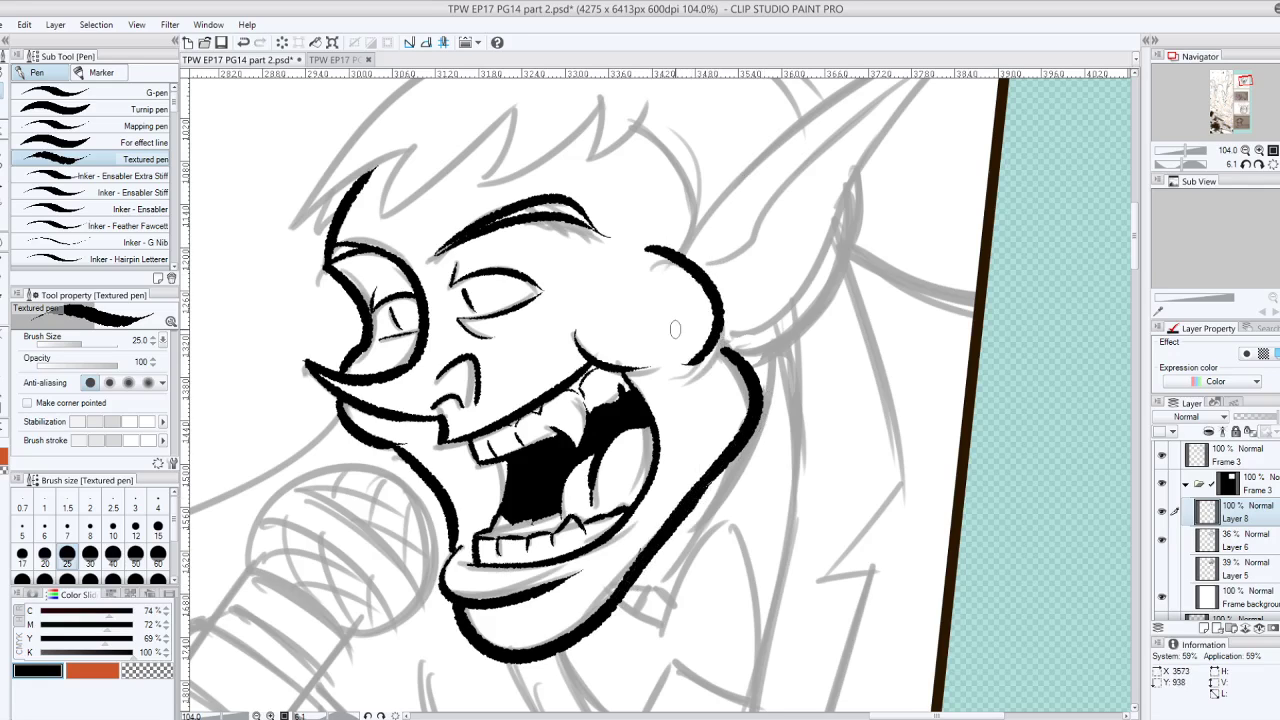
key(ctrl+z)
mouse_move(650, 252)
mouse_down()
mouse_move(722, 305)
mouse_move(700, 350)
mouse_up()
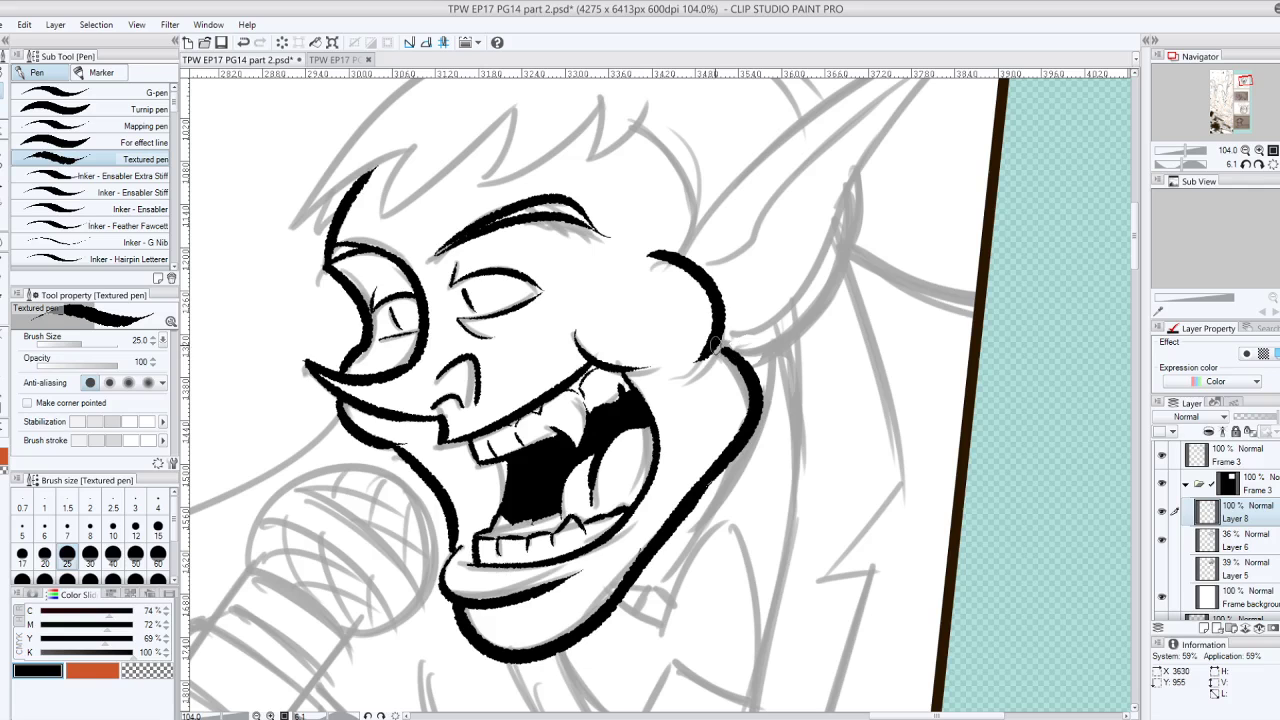
Rotate the canvas toward the ear and ink the pointed ear's long upper and lower edges
mouse_move(748, 387)
mouse_down()
mouse_move(612, 500)
mouse_move(584, 512)
mouse_move(552, 484)
mouse_move(536, 590)
mouse_up()
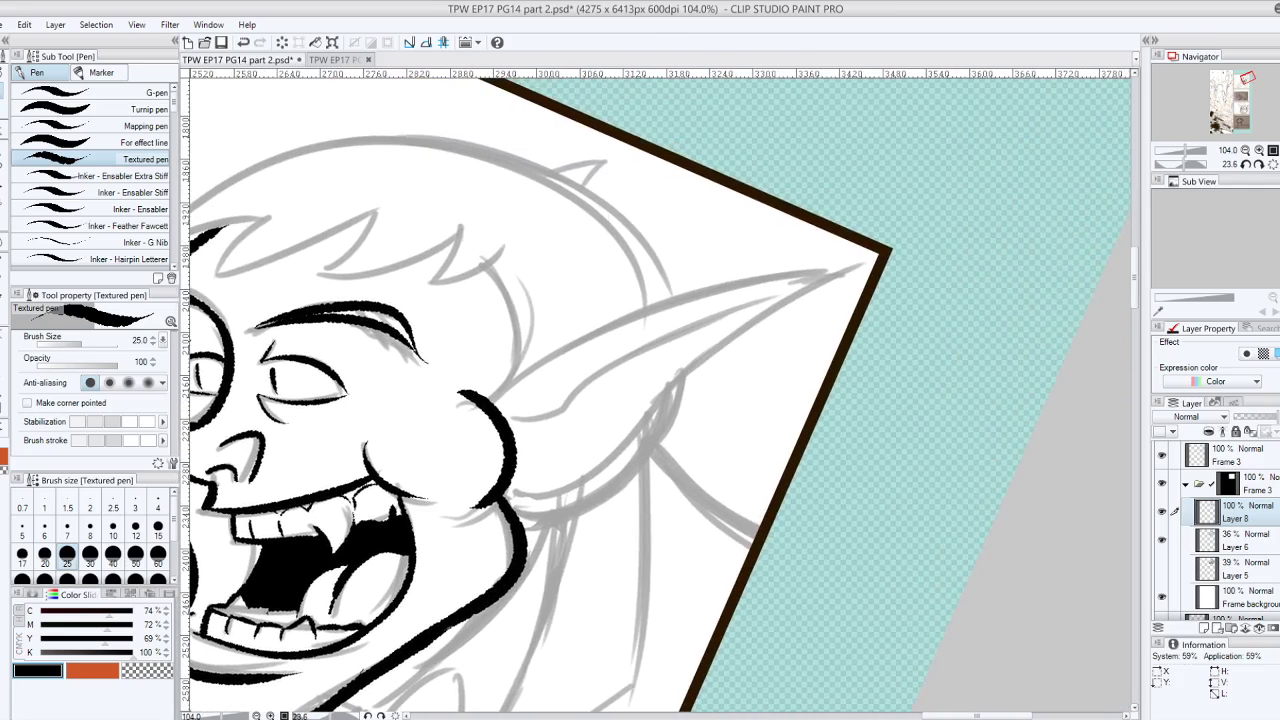
drag(487, 400, 825, 268)
key(ctrl+z)
drag(482, 402, 870, 276)
mouse_move(503, 505)
mouse_down()
mouse_move(548, 491)
mouse_move(832, 284)
mouse_up()
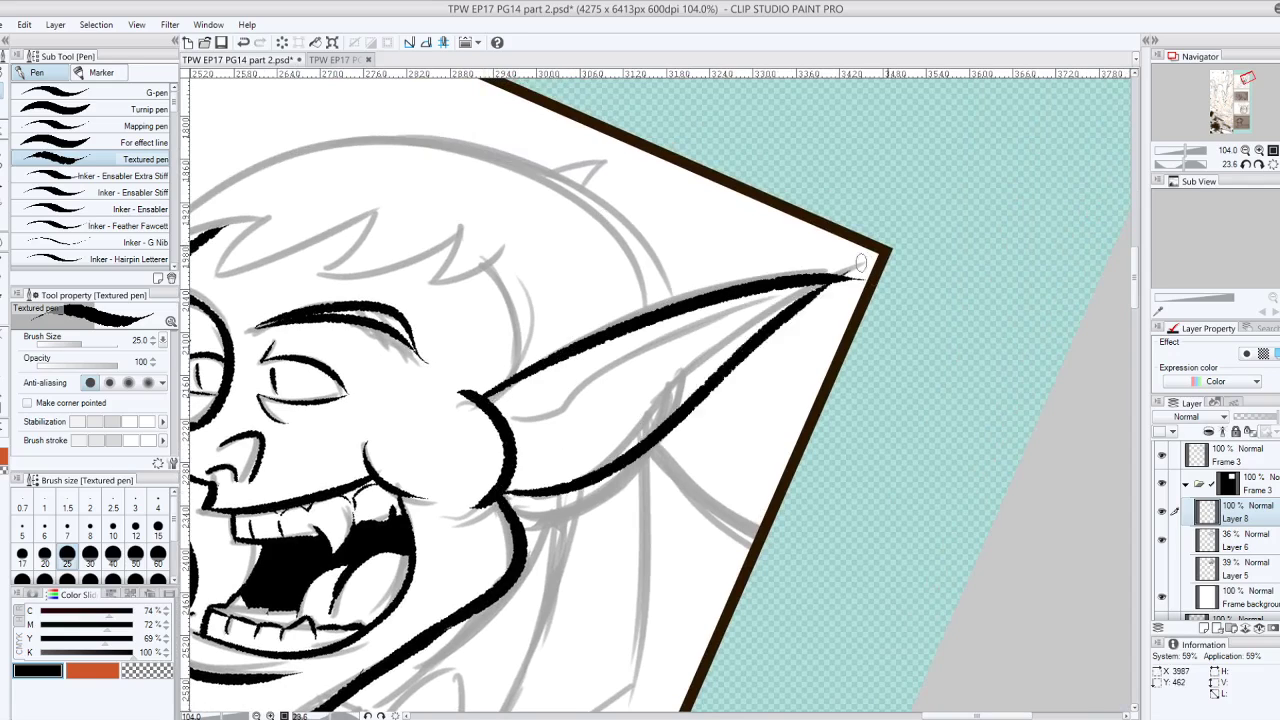
key(ctrl+z)
mouse_move(508, 502)
mouse_down()
mouse_move(604, 466)
mouse_move(838, 293)
mouse_up()
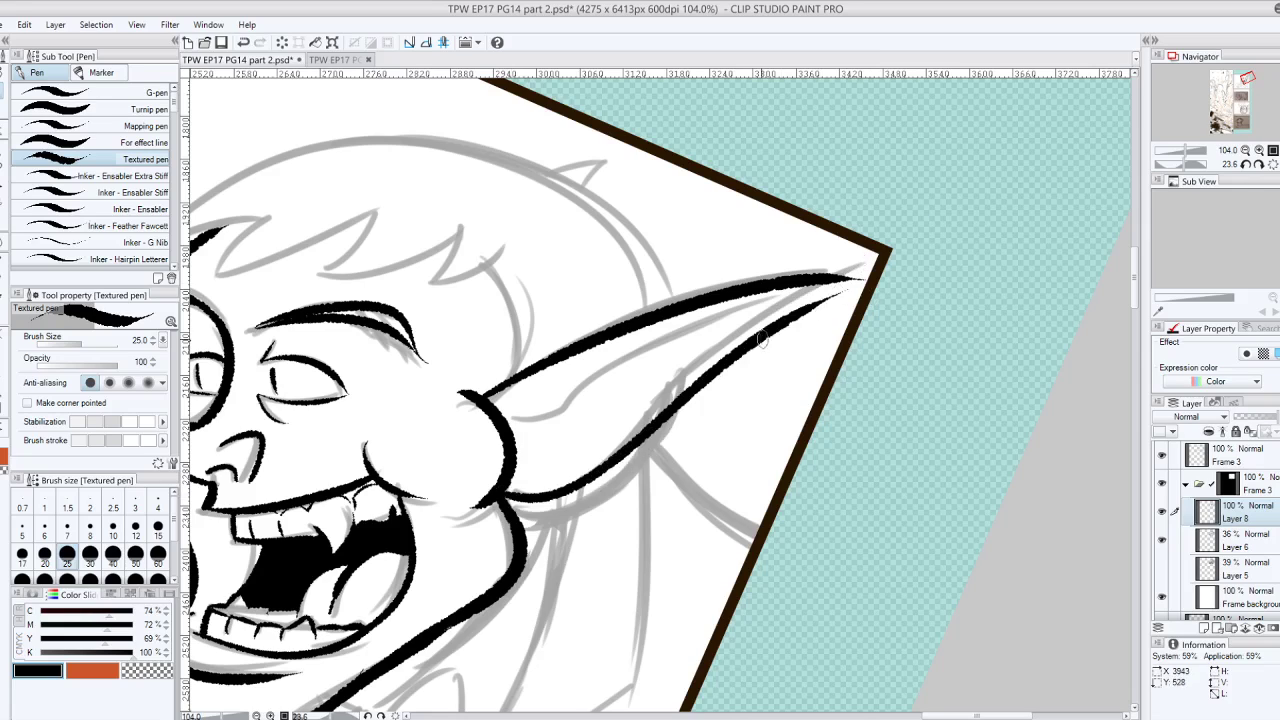
Re-ink the ear's lower edge out to its tip and ink the curved fold line inside the ear
key(ctrl+z)
mouse_move(500, 498)
mouse_down()
mouse_move(598, 464)
mouse_move(888, 263)
mouse_move(860, 277)
mouse_up()
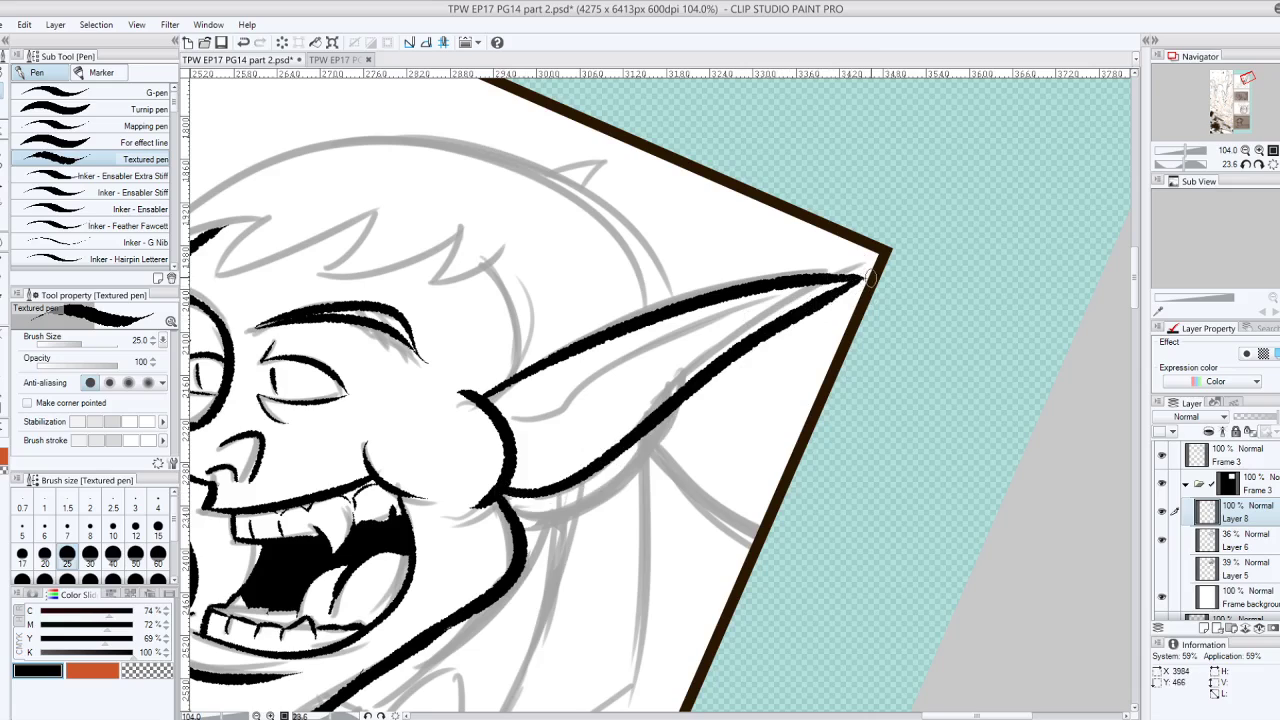
drag(515, 410, 741, 305)
key(ctrl+z)
mouse_move(512, 409)
mouse_down()
mouse_move(564, 403)
mouse_move(782, 296)
mouse_up()
key(ctrl+z)
mouse_move(512, 409)
mouse_down()
mouse_move(550, 424)
mouse_move(858, 263)
mouse_up()
key(ctrl+z)
drag(511, 413, 728, 312)
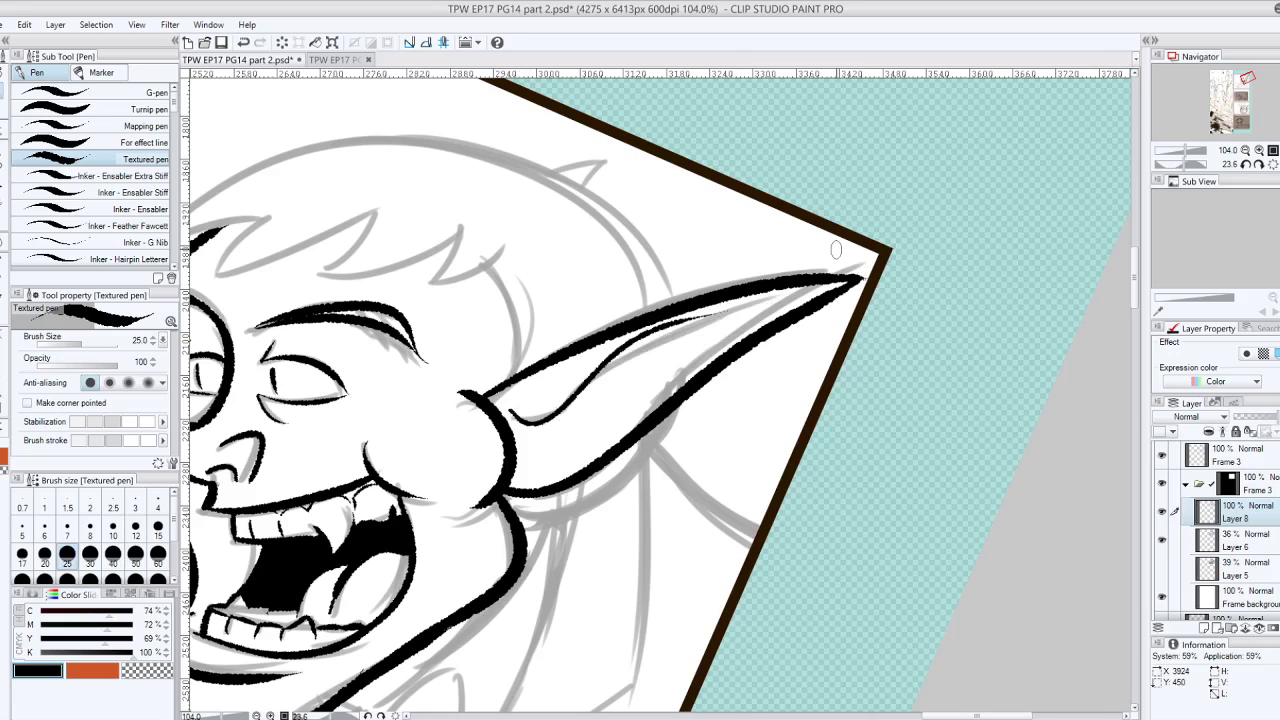
key(ctrl+z)
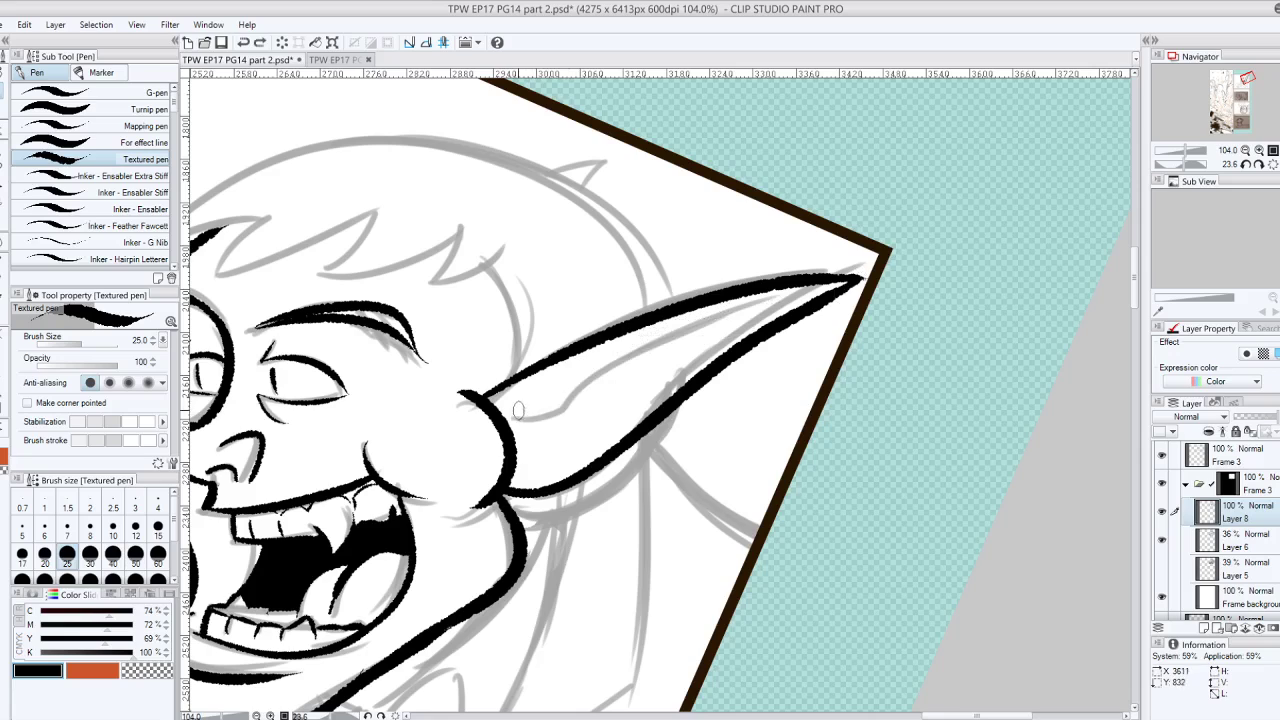
drag(510, 412, 817, 268)
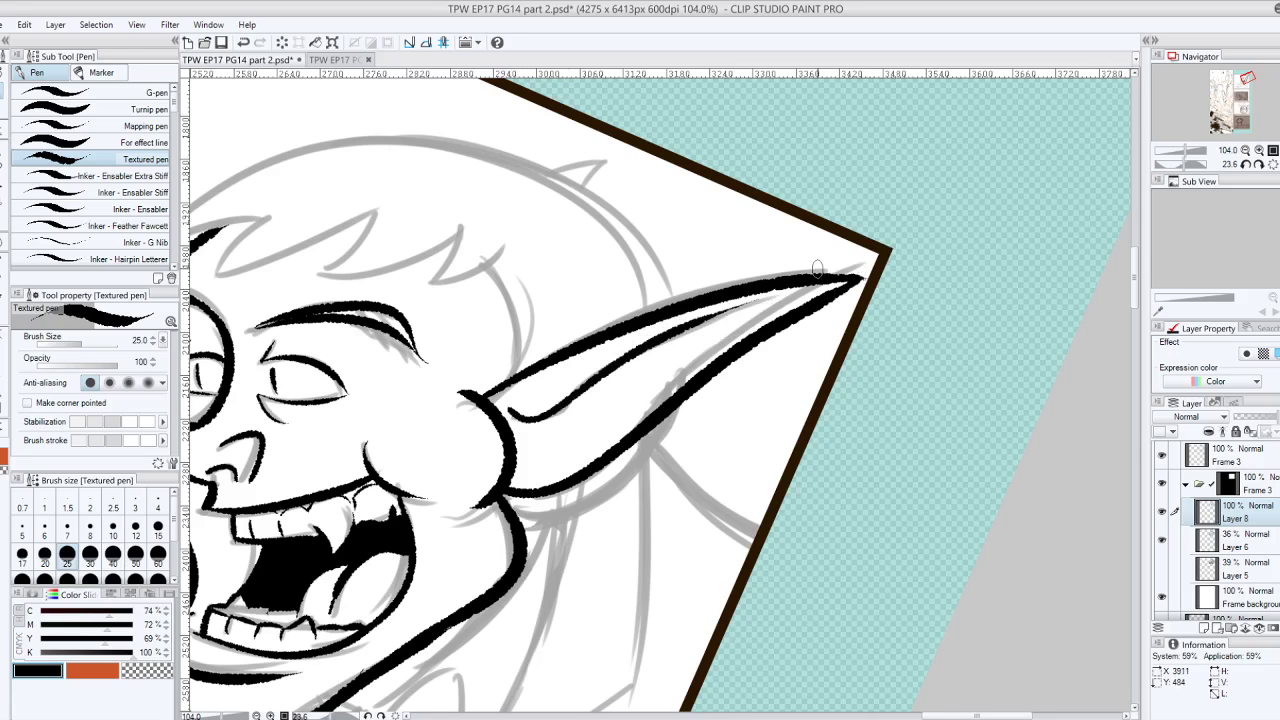
Ink the jagged fringe across the forehead and the hairline running down to the base of the ear
drag(500, 495, 790, 430)
drag(700, 300, 683, 508)
drag(790, 350, 796, 376)
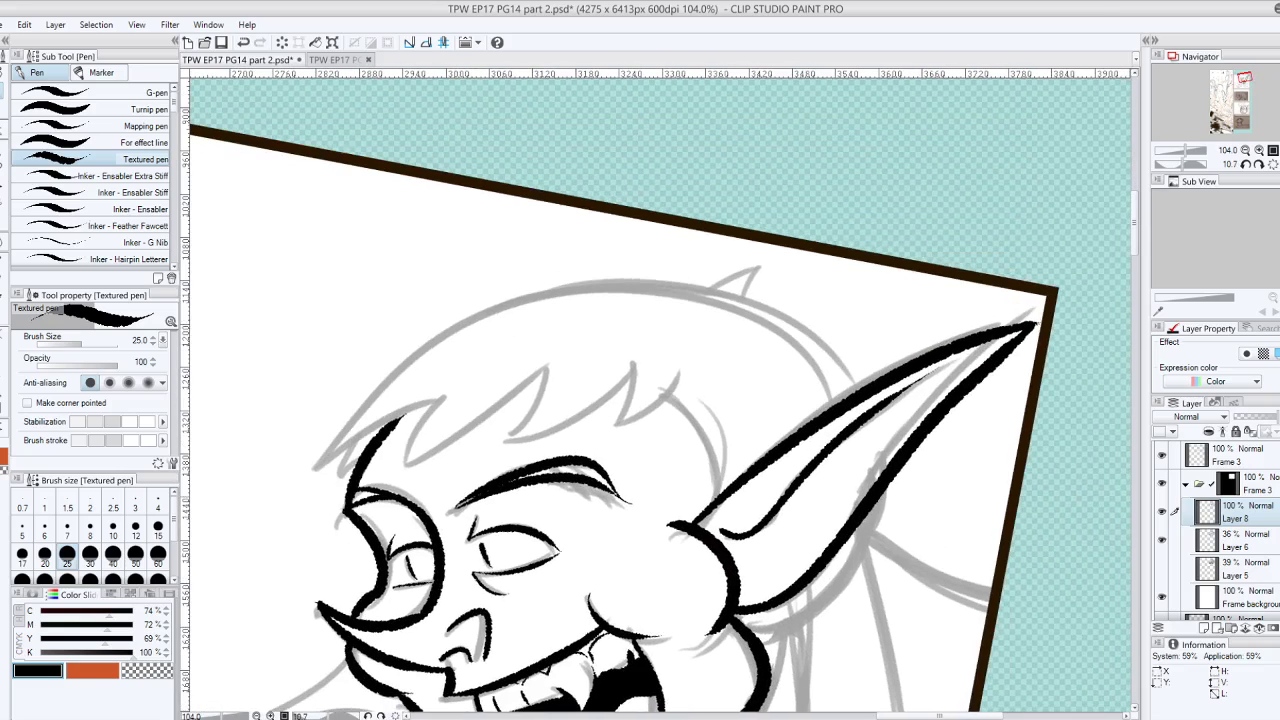
drag(313, 468, 455, 393)
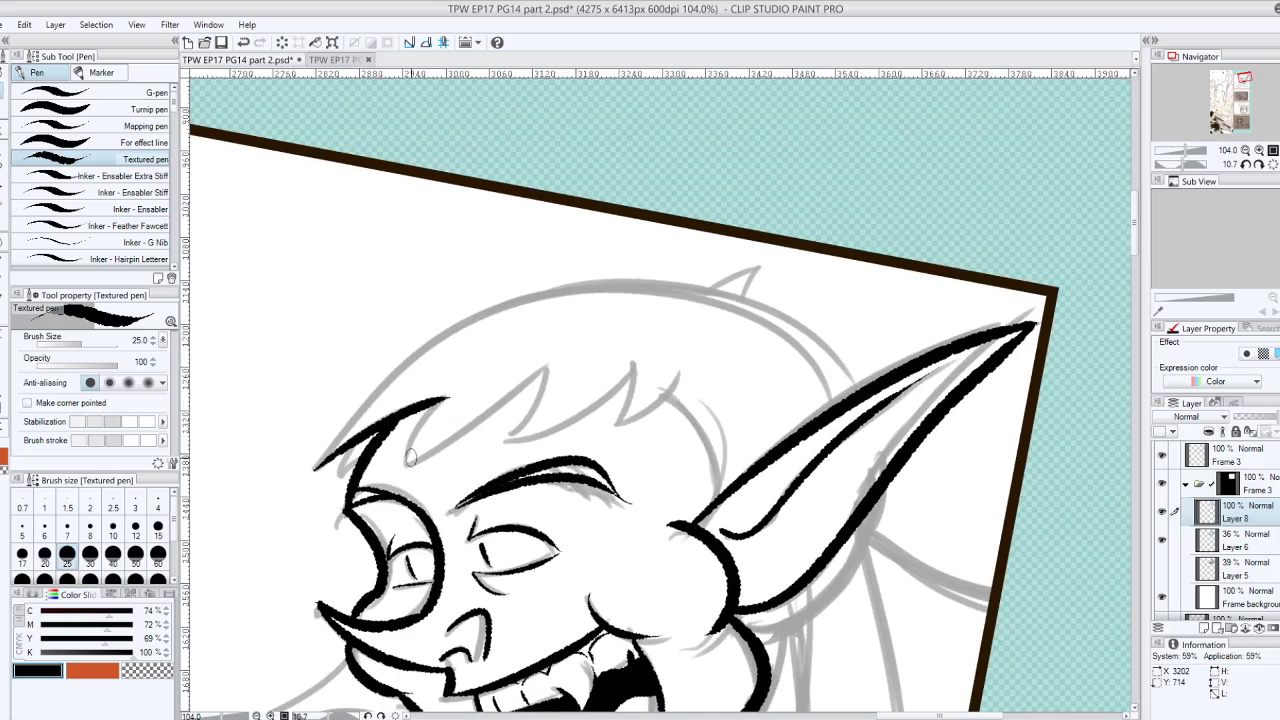
drag(409, 460, 453, 396)
drag(409, 464, 566, 352)
key(ctrl+z)
mouse_move(405, 464)
mouse_down()
mouse_move(537, 372)
mouse_move(488, 444)
mouse_move(632, 370)
mouse_move(605, 428)
mouse_move(683, 377)
mouse_move(692, 504)
mouse_up()
key(ctrl+z)
drag(678, 396, 697, 510)
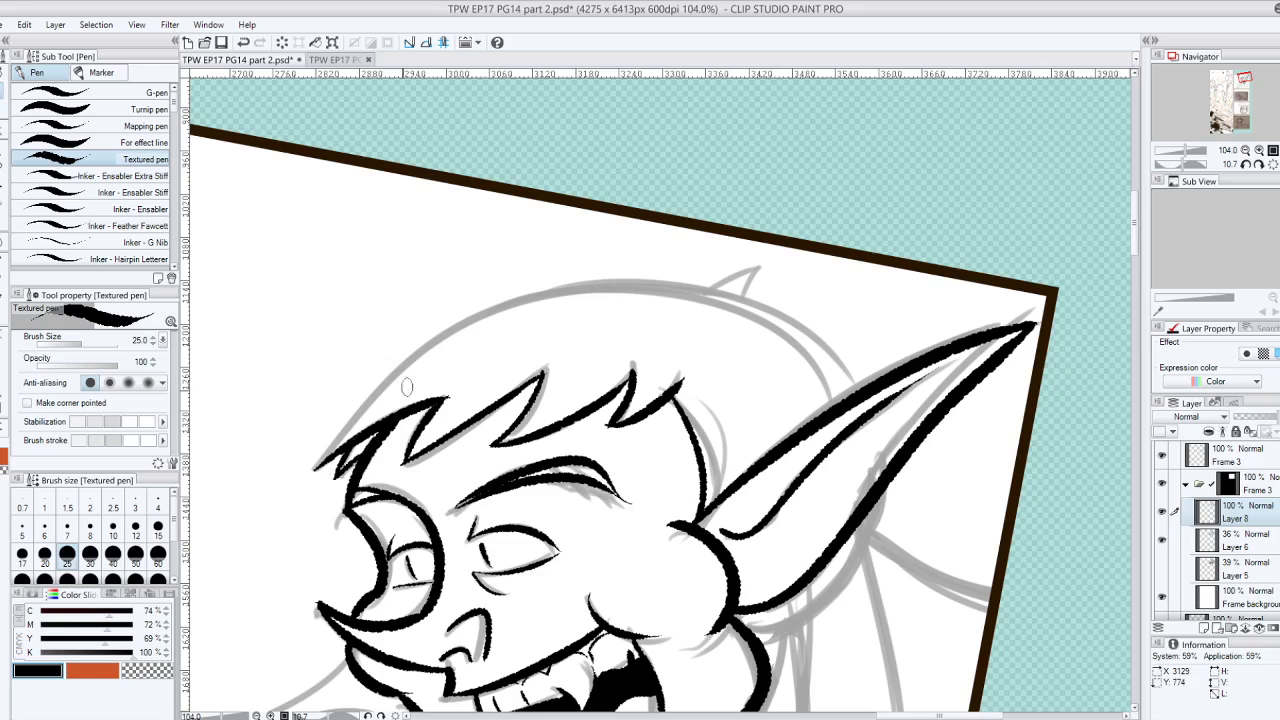
drag(318, 460, 636, 288)
drag(739, 345, 716, 320)
key(ctrl+z)
mouse_move(376, 540)
mouse_down()
mouse_move(758, 232)
mouse_move(855, 275)
mouse_up()
key(ctrl+z)
drag(378, 533, 878, 248)
key(ctrl+z)
mouse_move(378, 543)
mouse_down()
mouse_move(688, 234)
mouse_move(795, 260)
mouse_up()
key(ctrl+z)
mouse_move(378, 543)
mouse_down()
mouse_move(386, 505)
mouse_move(860, 250)
mouse_move(674, 90)
mouse_move(513, 100)
mouse_up()
key(ctrl+z)
drag(520, 250, 648, 194)
drag(648, 300, 748, 400)
drag(640, 194, 680, 194)
drag(680, 250, 656, 358)
mouse_move(433, 586)
mouse_down()
mouse_move(428, 615)
mouse_move(840, 268)
mouse_up()
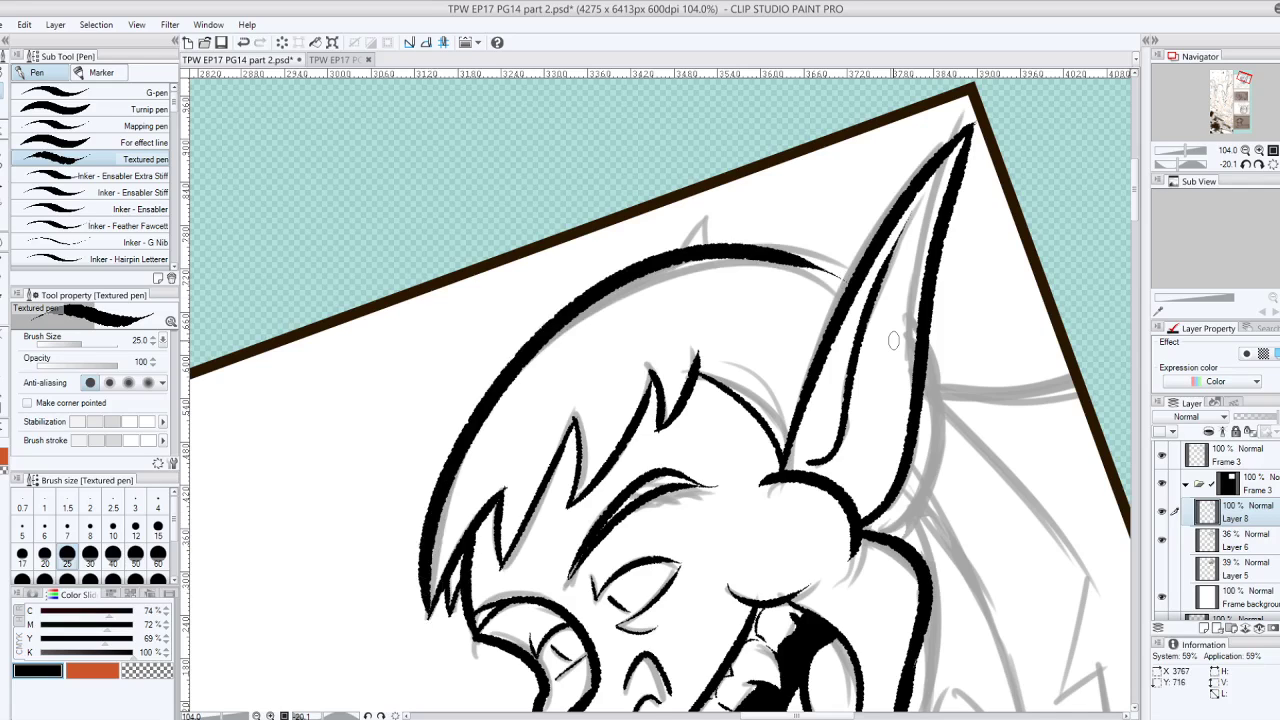
key(ctrl+z)
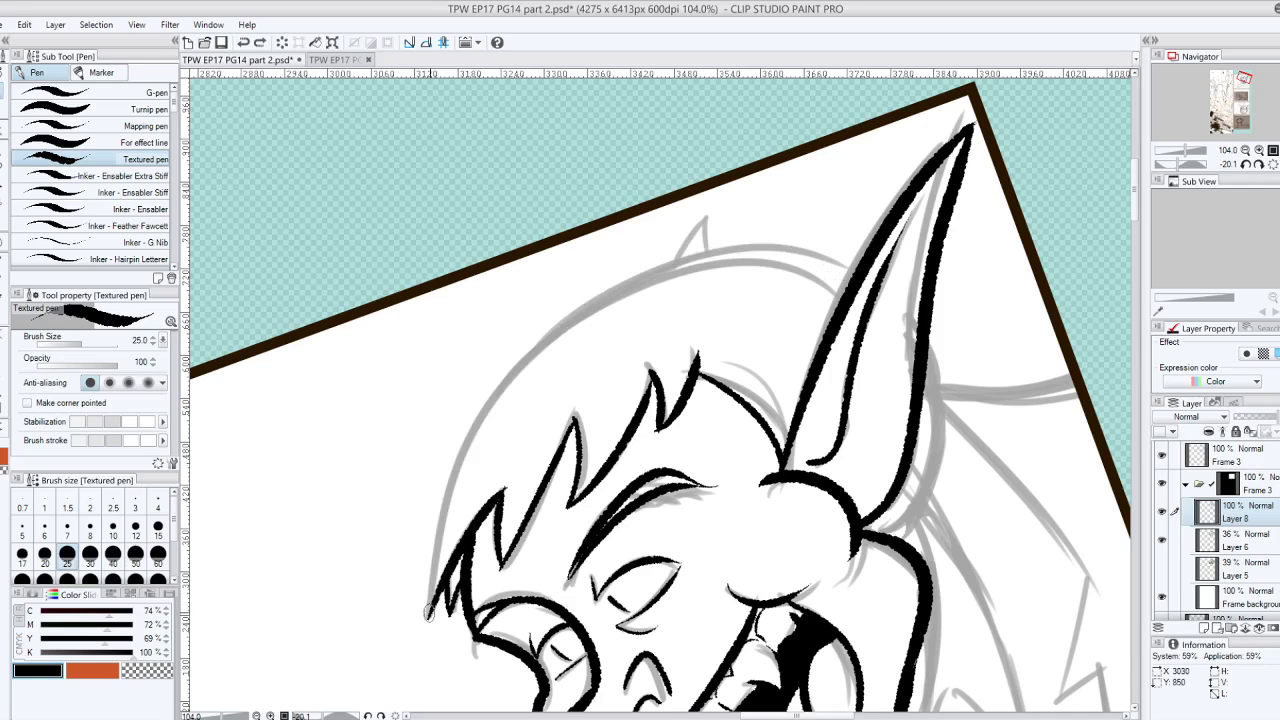
drag(428, 612, 858, 262)
key(ctrl+z)
mouse_move(440, 570)
mouse_down()
mouse_move(428, 605)
mouse_move(424, 540)
mouse_move(836, 296)
mouse_up()
key(ctrl+z)
Ink the thick outer curve of the head from the fringe over the crown to the ear's upper edge
mouse_move(448, 572)
mouse_down()
mouse_move(424, 615)
mouse_move(848, 262)
mouse_move(862, 270)
mouse_move(783, 156)
mouse_move(711, 131)
mouse_up()
drag(484, 288, 554, 234)
key(ctrl+z)
drag(475, 299, 557, 231)
key(ctrl+z)
mouse_move(497, 268)
mouse_down()
mouse_move(560, 229)
mouse_move(683, 200)
mouse_move(751, 221)
mouse_move(818, 279)
mouse_move(849, 343)
mouse_up()
drag(780, 400, 708, 334)
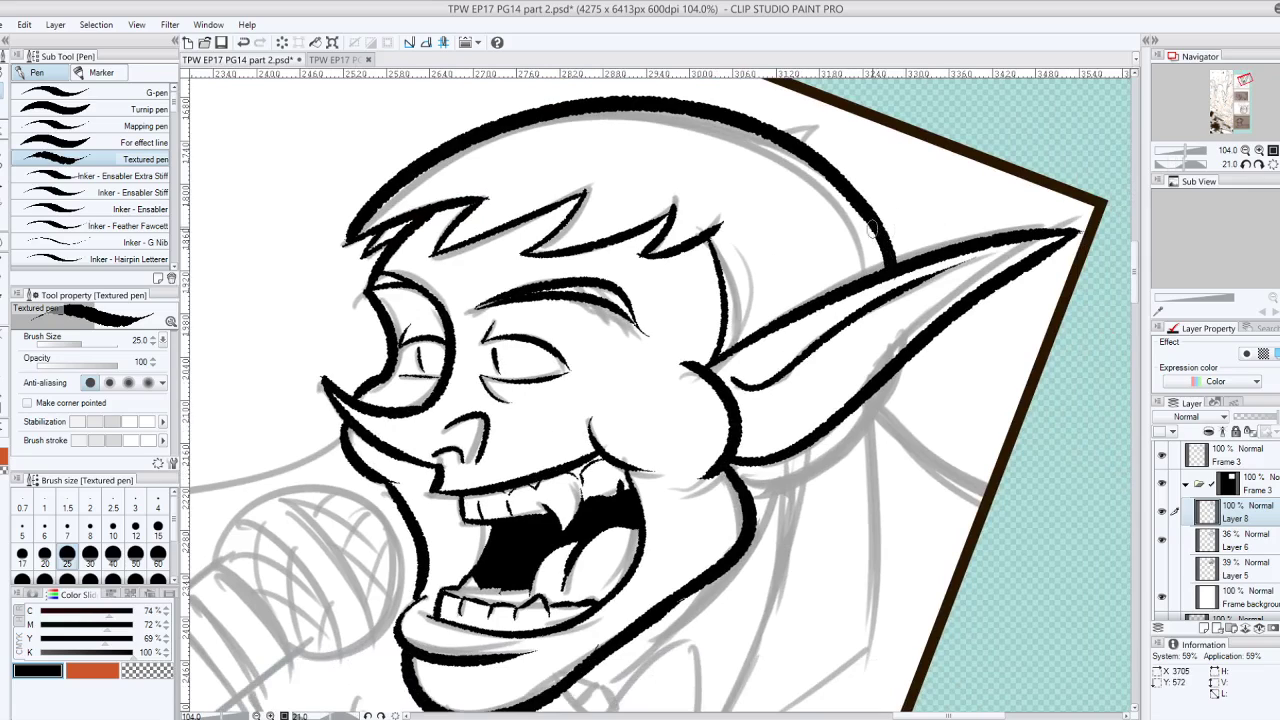
drag(873, 228, 880, 270)
key(ctrl+z)
drag(880, 236, 888, 268)
Ink the thick curve of the back of the head beneath the ear, tapering toward the jaw
drag(882, 380, 770, 490)
key(ctrl+z)
drag(881, 382, 776, 490)
key(ctrl+z)
drag(885, 382, 765, 455)
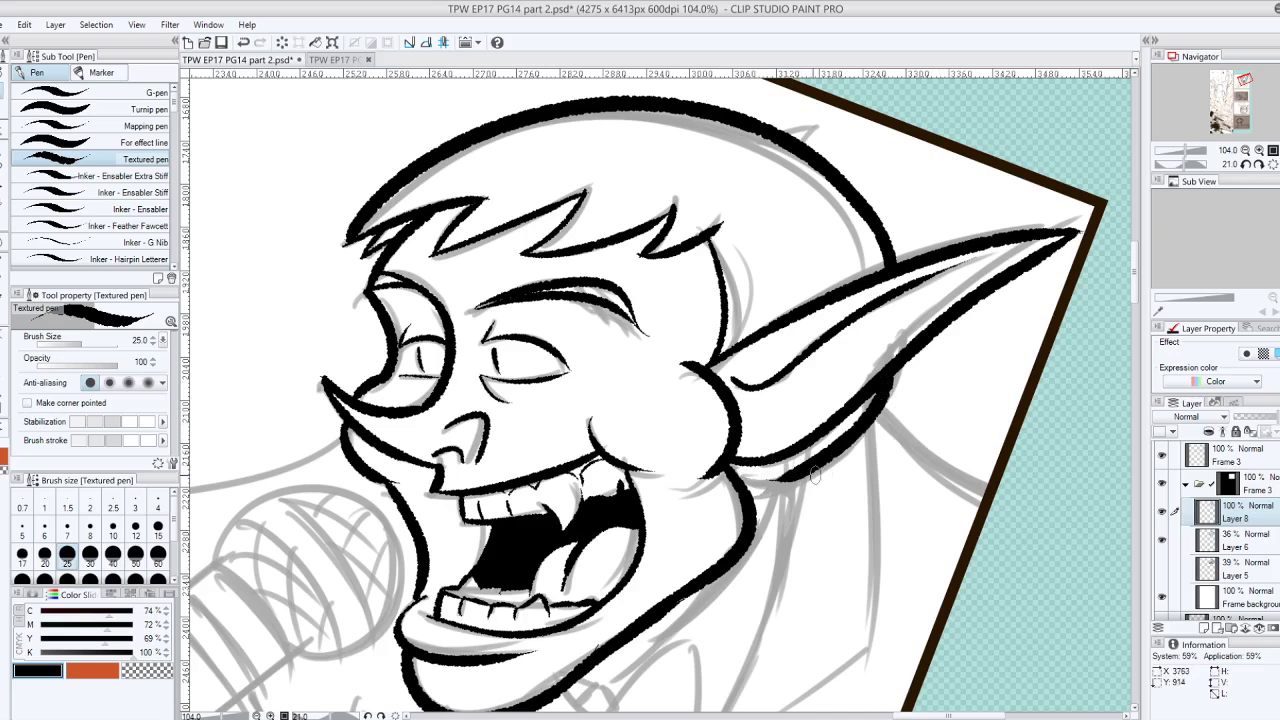
drag(765, 487, 862, 397)
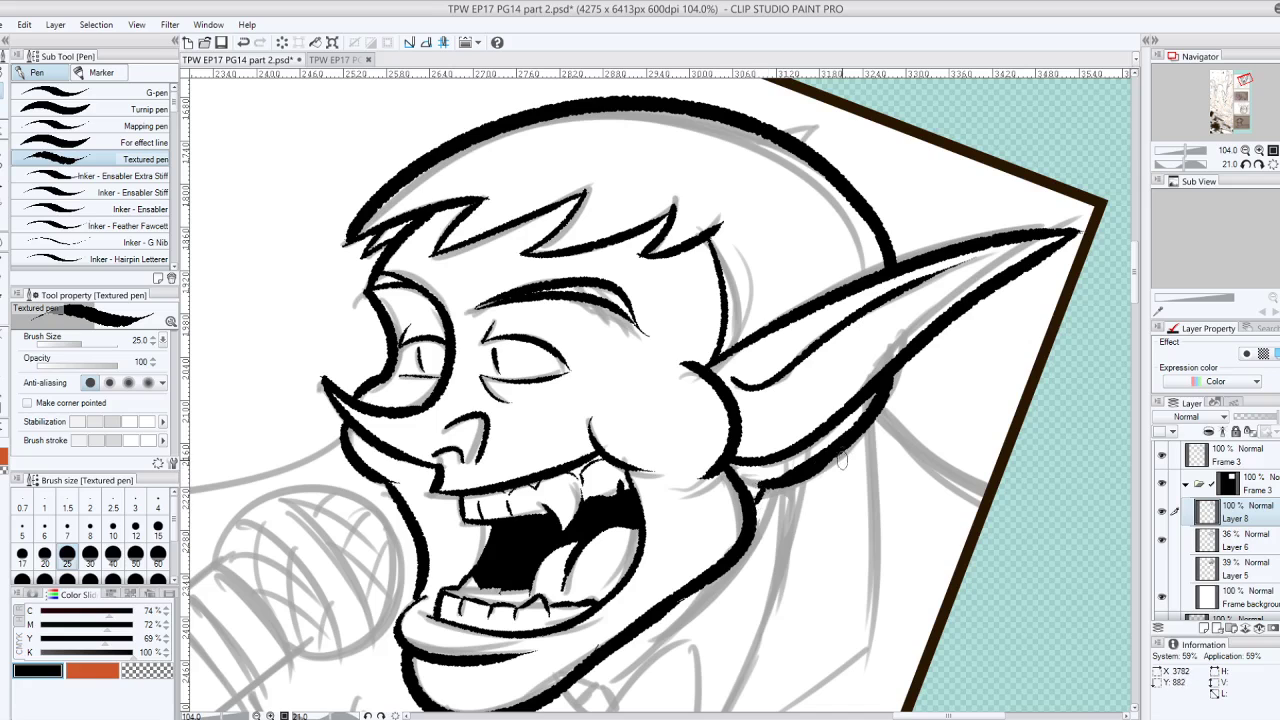
mouse_move(890, 365)
mouse_down()
mouse_move(828, 183)
mouse_move(760, 473)
mouse_up()
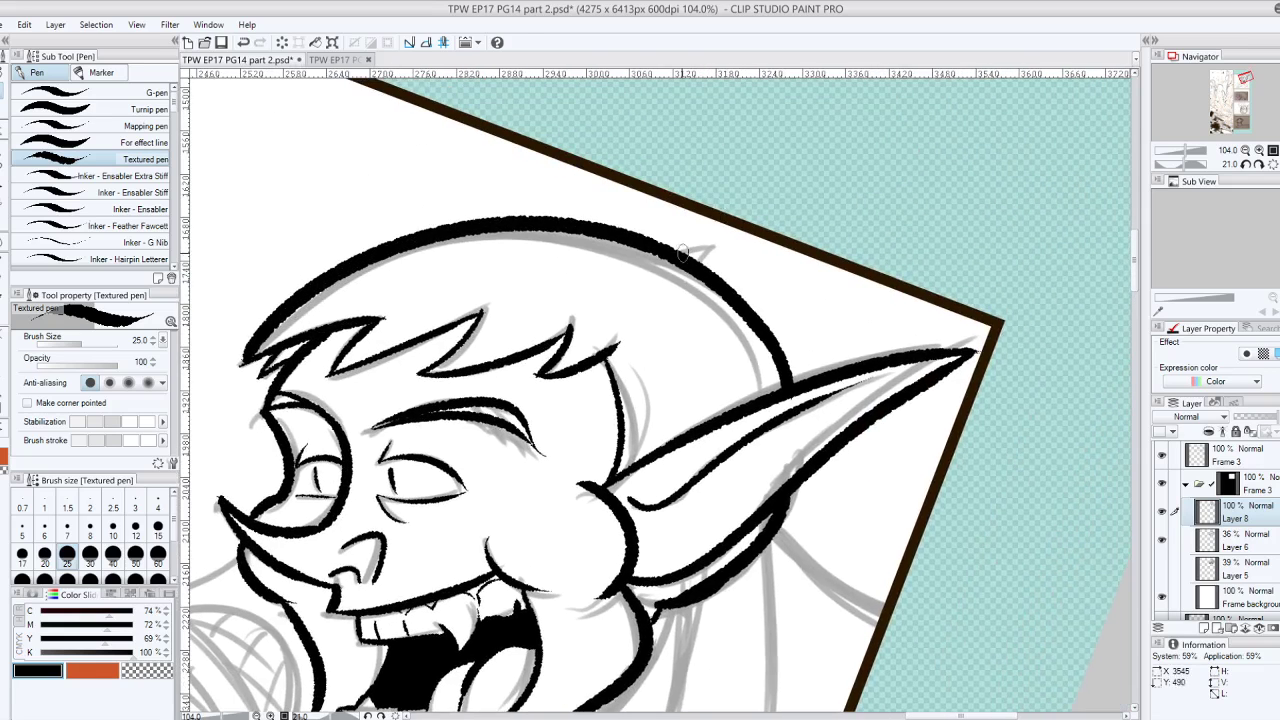
Ink the small pointed tuft of hair sticking out of the crown
mouse_move(680, 254)
mouse_down()
mouse_move(714, 245)
mouse_move(700, 266)
mouse_up()
mouse_move(731, 400)
mouse_down()
mouse_move(728, 295)
mouse_move(868, 237)
mouse_move(856, 150)
mouse_up()
drag(618, 521, 550, 383)
Ink the long jacket lapel edge curving from below the ear down to the point at the waist
scroll(655, 395, down, 3)
mouse_move(600, 300)
mouse_down()
mouse_move(615, 415)
mouse_move(604, 537)
mouse_move(503, 444)
mouse_up()
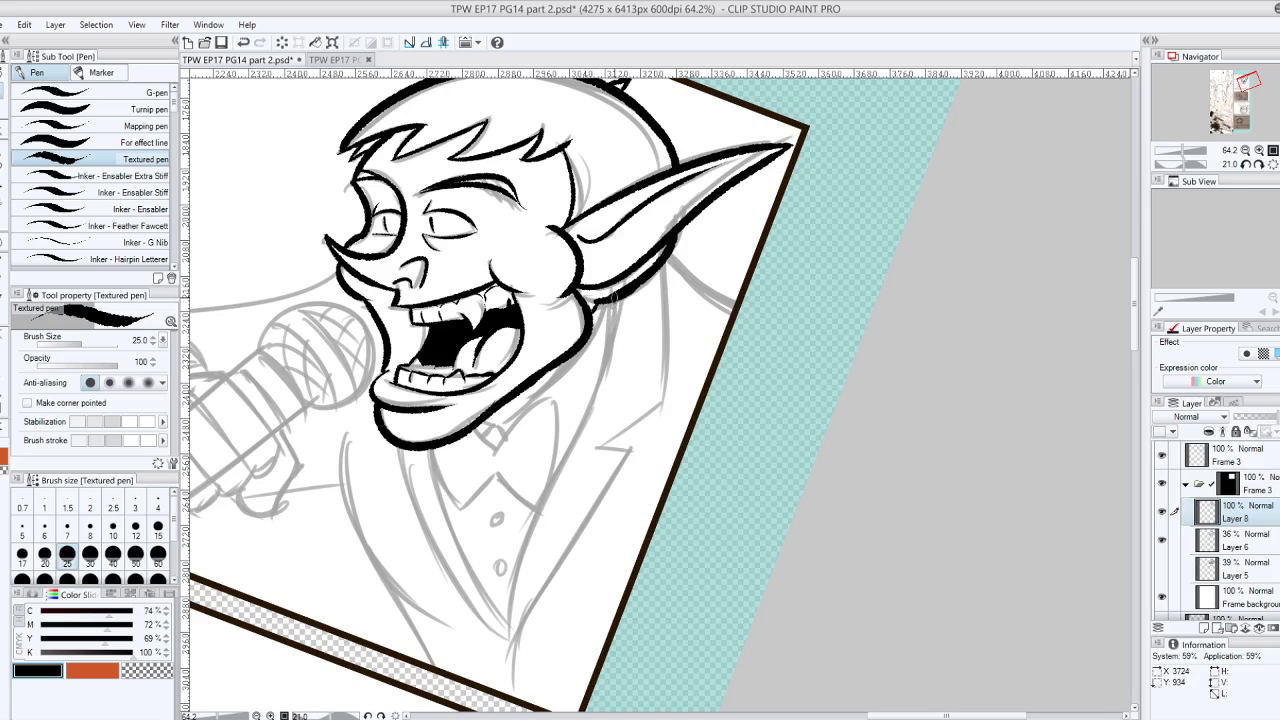
drag(615, 295, 480, 660)
key(ctrl+z)
drag(620, 295, 518, 645)
key(ctrl+z)
mouse_move(614, 296)
mouse_down()
mouse_move(600, 386)
mouse_move(506, 628)
mouse_up()
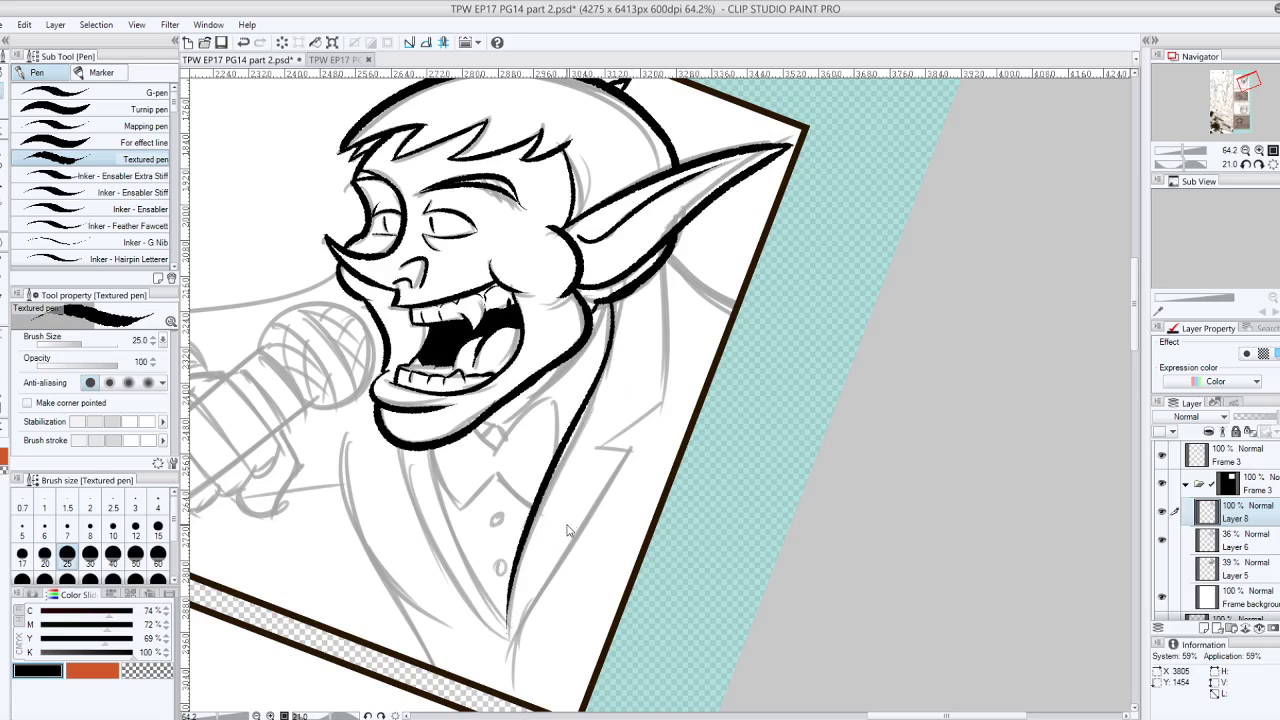
key(ctrl+z)
drag(612, 300, 500, 656)
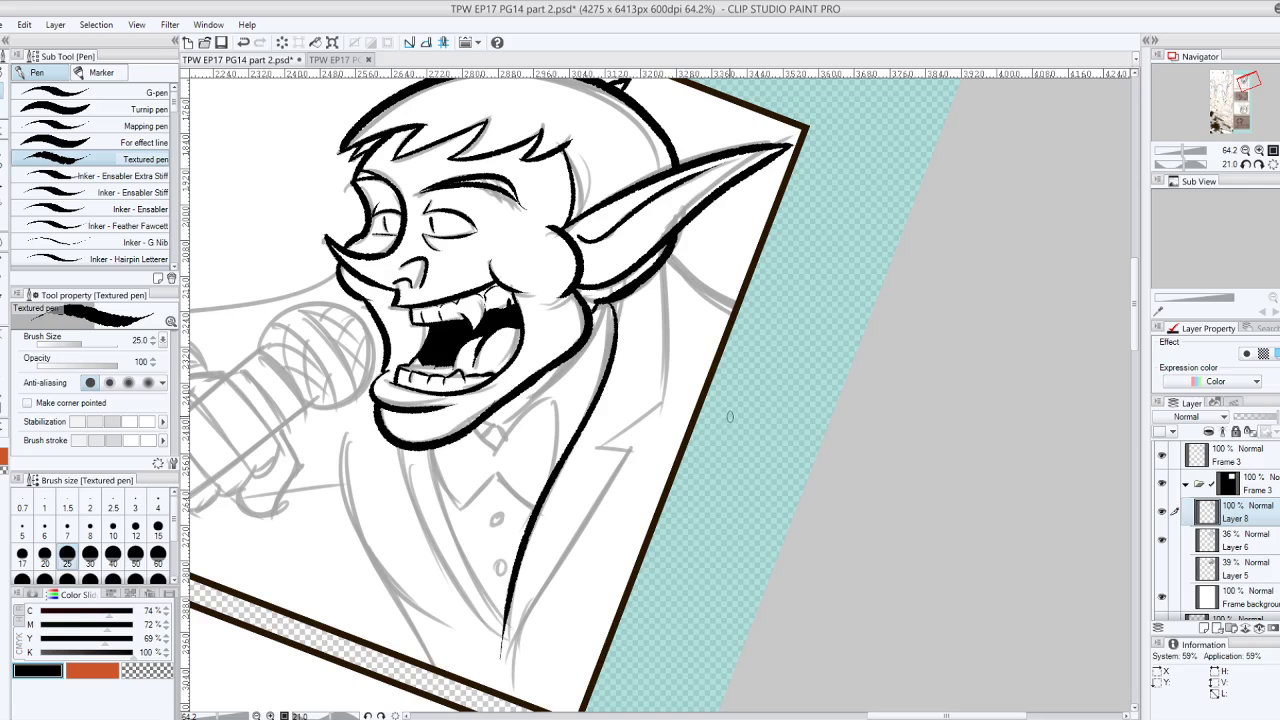
drag(769, 260, 920, 212)
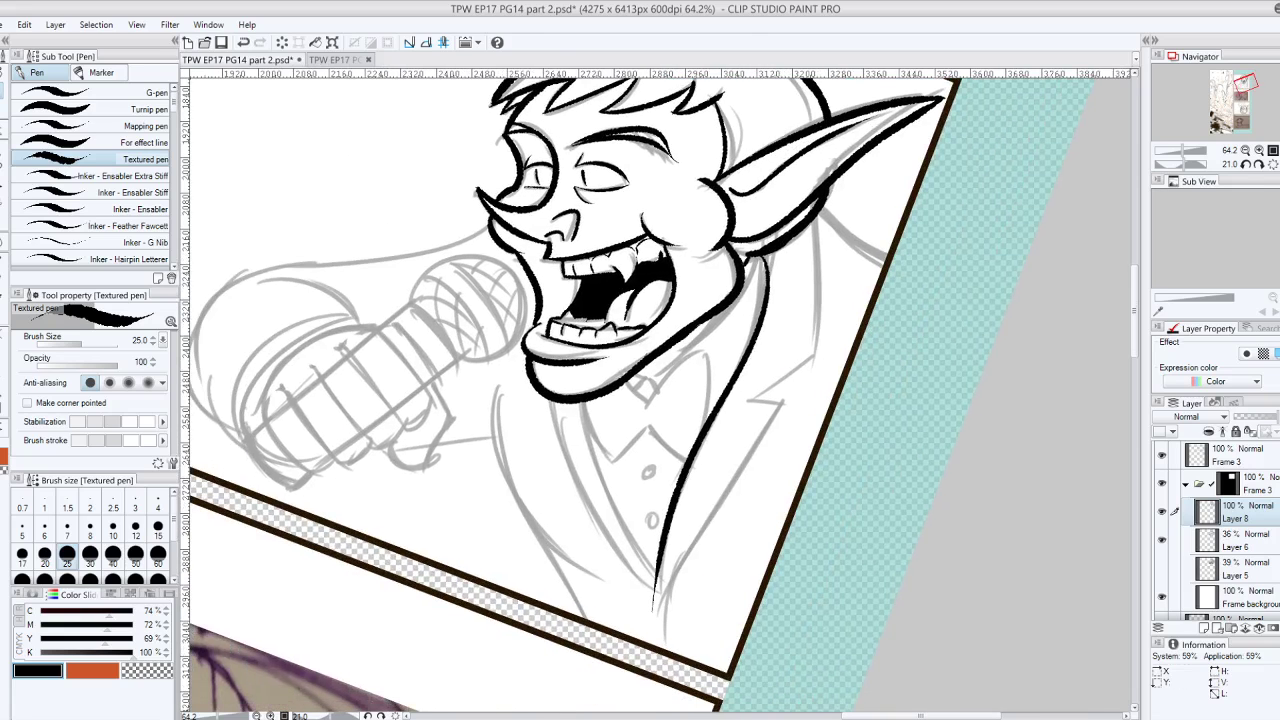
drag(467, 378, 626, 578)
key(ctrl+z)
Redraw the front edge and lapel of the jacket beside the microphone on Layer 6 with the Darker pencil
click(1238, 540)
key(p)
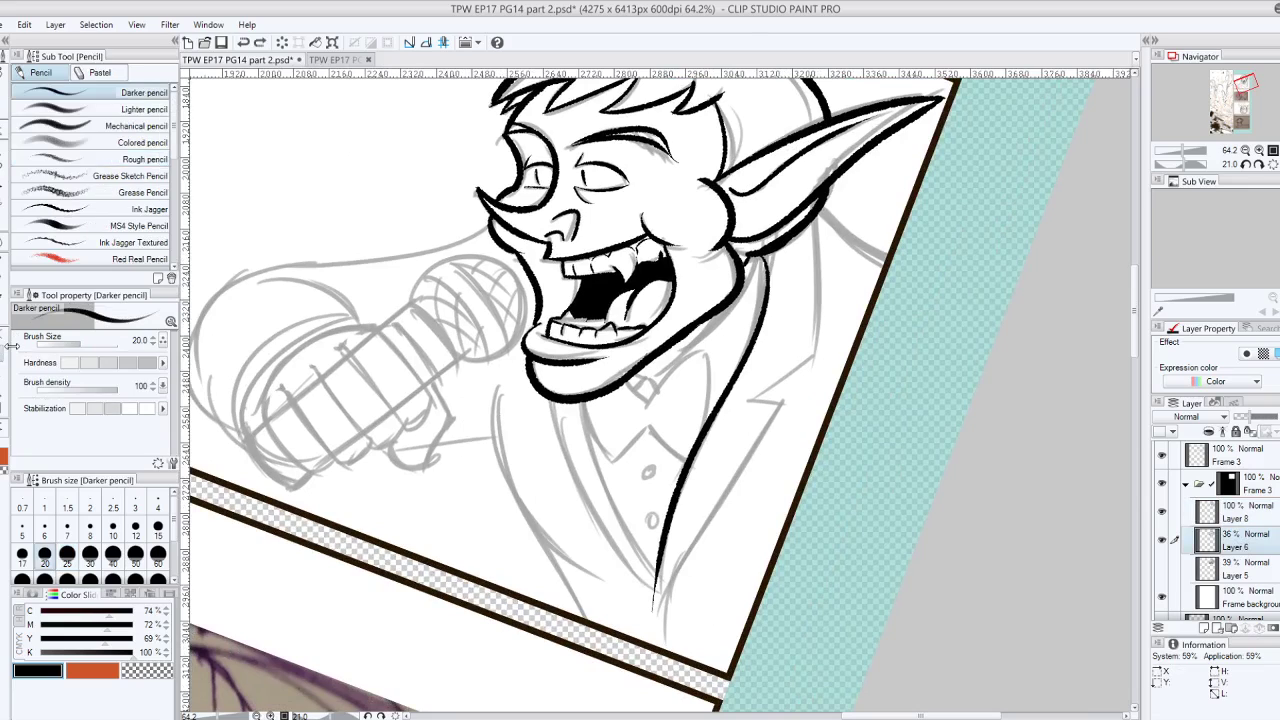
drag(476, 390, 638, 600)
key(ctrl+z)
mouse_move(467, 390)
mouse_down()
mouse_move(468, 457)
mouse_move(562, 583)
mouse_up()
key(ctrl+z)
mouse_move(470, 391)
mouse_down()
mouse_move(477, 480)
mouse_move(588, 579)
mouse_up()
drag(555, 391, 659, 602)
Sketch a simplified tapering torso outline in the blank area beside the character's head
drag(531, 163, 443, 246)
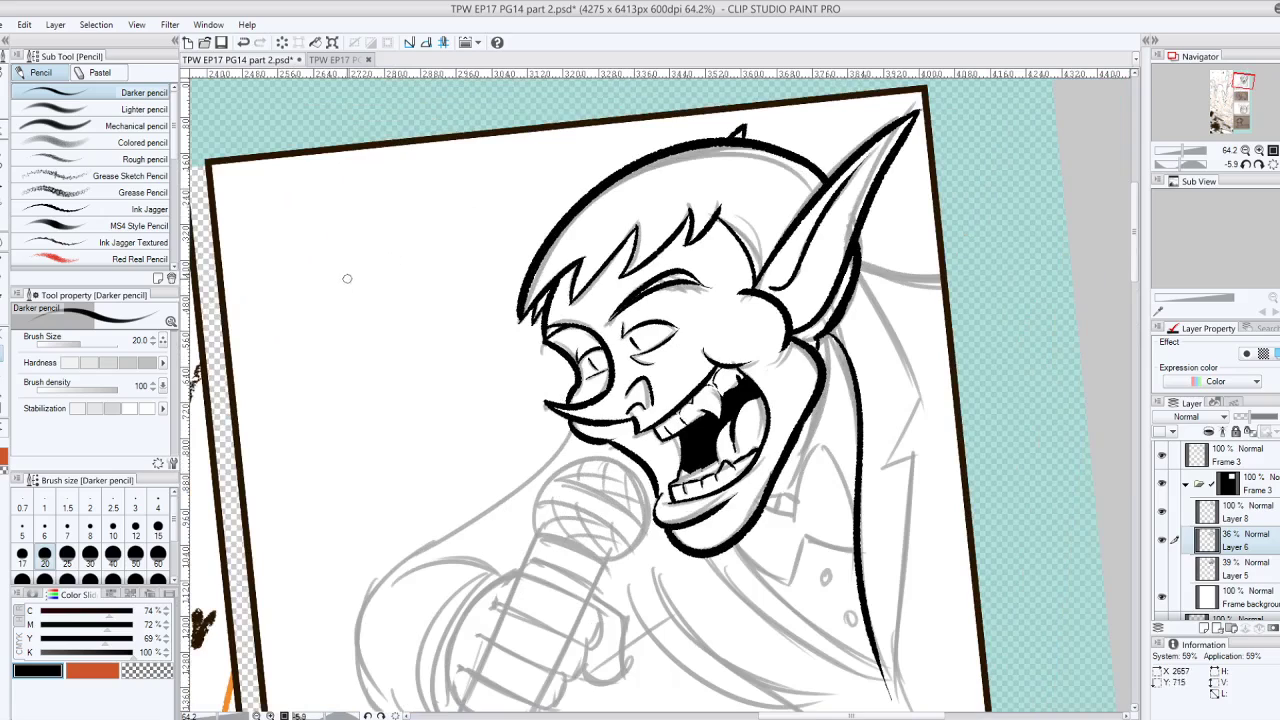
mouse_move(270, 338)
mouse_down()
mouse_move(402, 285)
mouse_move(362, 286)
mouse_move(483, 316)
mouse_up()
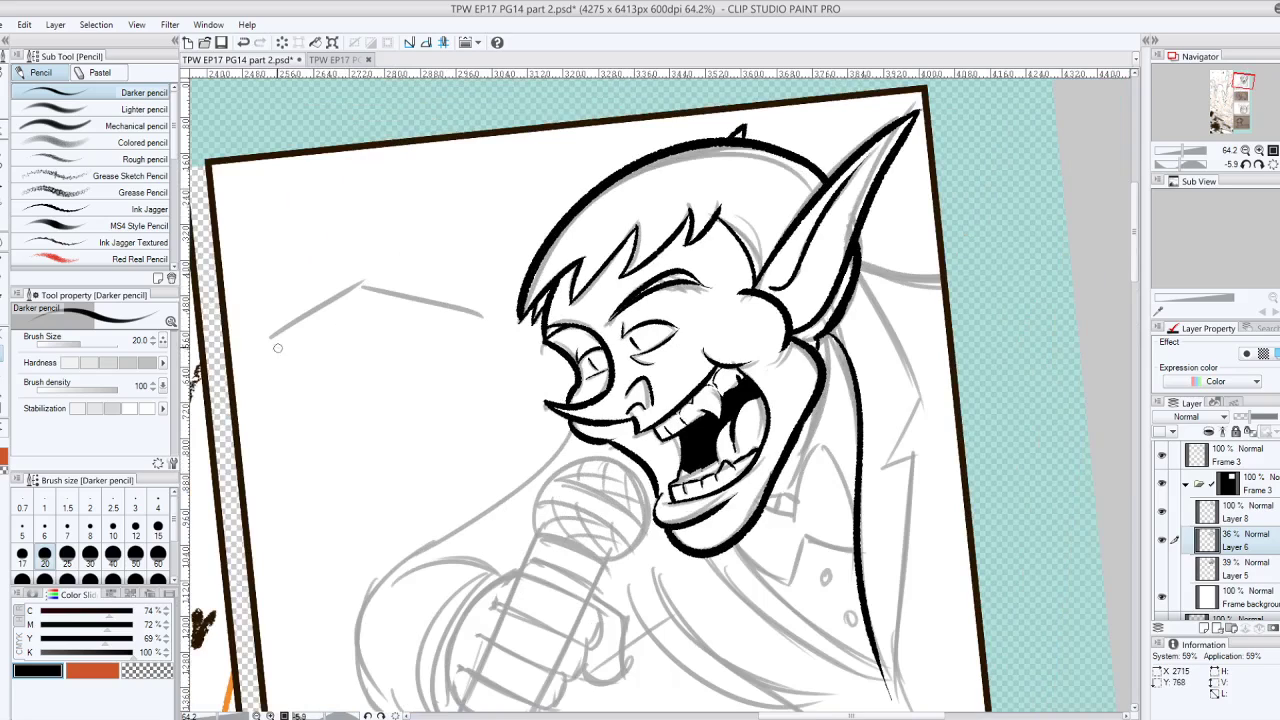
drag(252, 356, 362, 268)
drag(252, 358, 350, 476)
drag(488, 316, 424, 498)
mouse_move(248, 362)
mouse_down()
mouse_move(350, 462)
mouse_move(437, 489)
mouse_up()
Add the chest line, centre line, nipples and belly arc with navel to the torso sketch
drag(290, 401, 492, 372)
drag(368, 330, 370, 392)
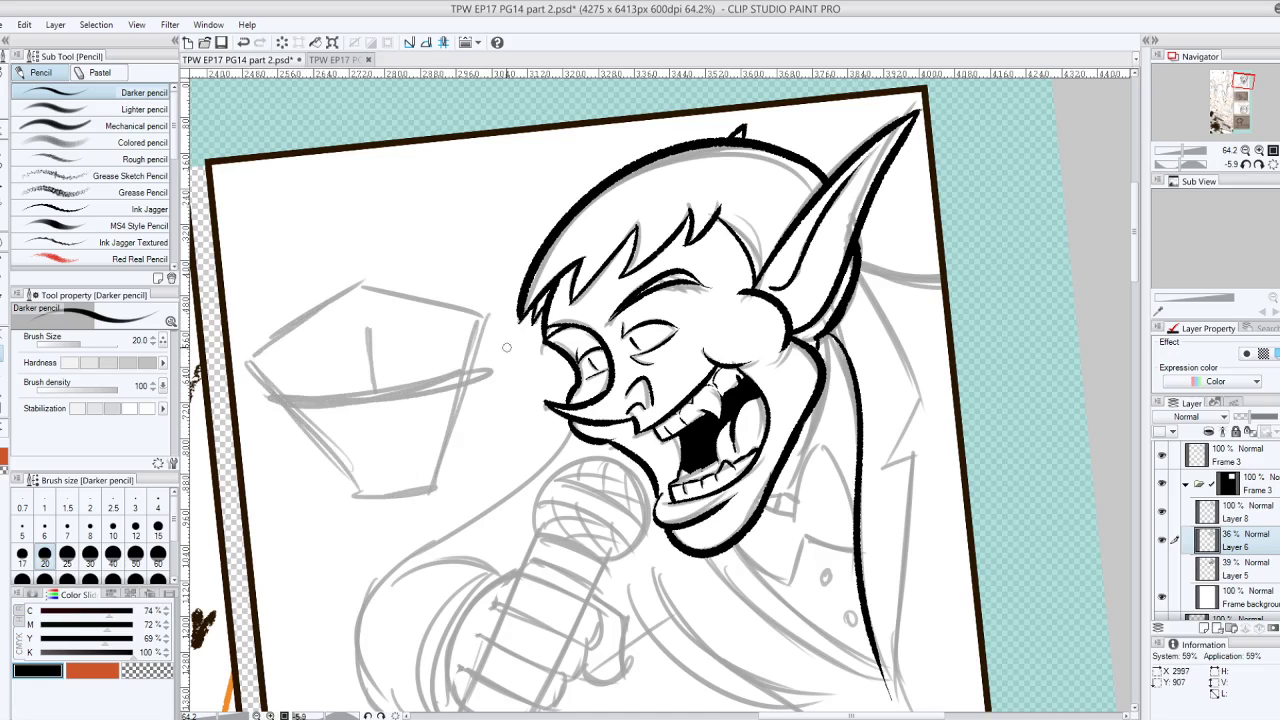
drag(440, 374, 447, 369)
drag(293, 387, 295, 384)
mouse_move(353, 450)
mouse_down()
mouse_move(429, 448)
mouse_move(390, 481)
mouse_up()
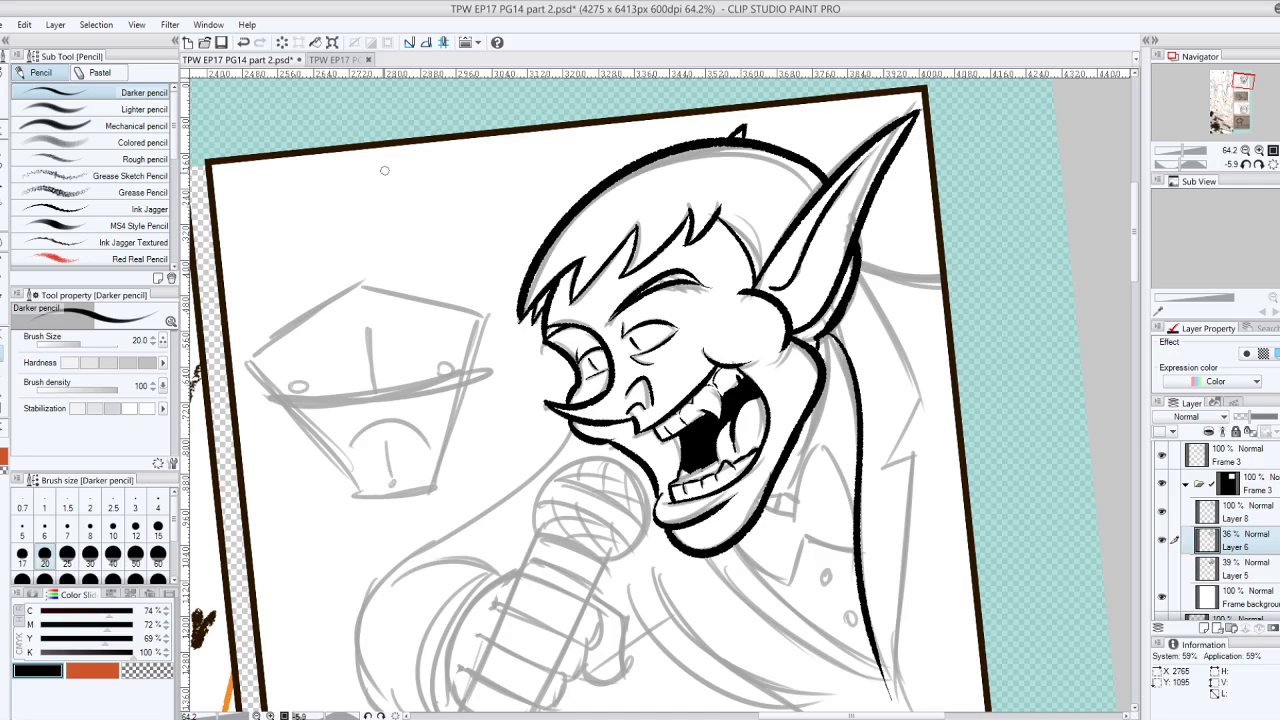
Sketch a round head, a neck and two rounded shoulders onto the torso figure
mouse_move(358, 184)
mouse_down()
mouse_move(320, 245)
mouse_move(392, 240)
mouse_move(346, 290)
mouse_up()
drag(378, 244, 390, 292)
drag(338, 254, 344, 306)
drag(468, 306, 502, 372)
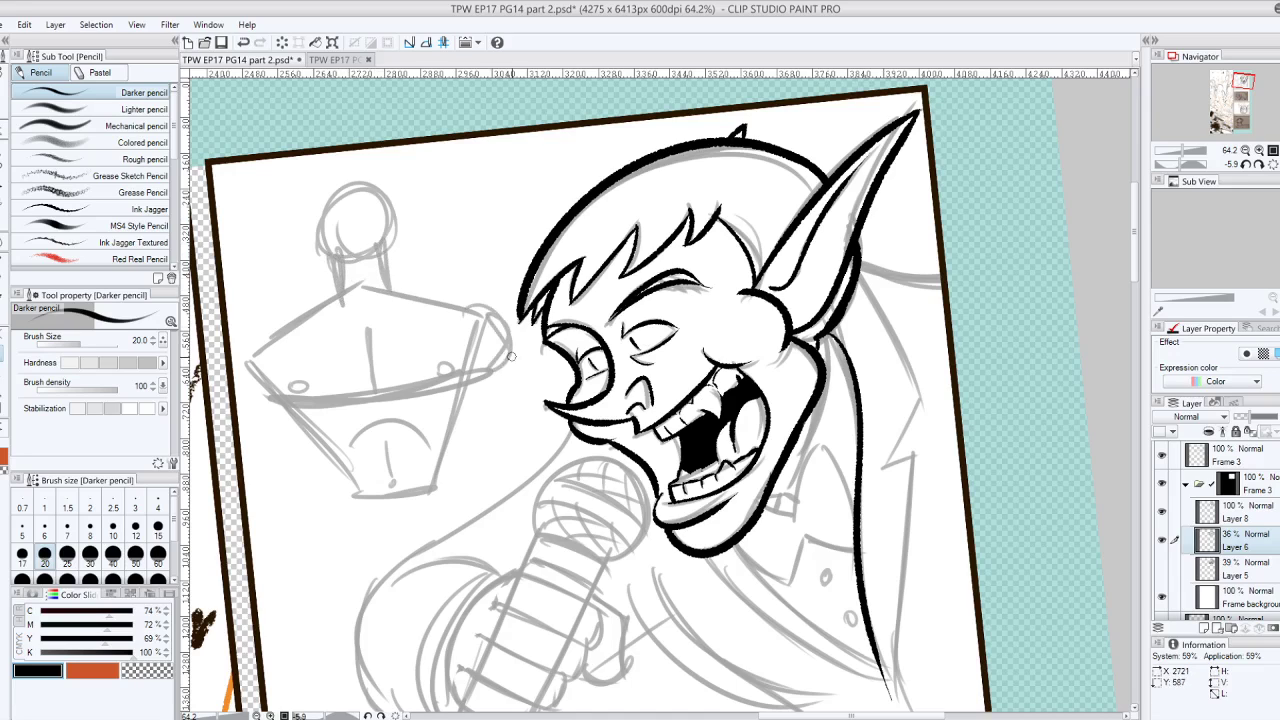
mouse_move(280, 328)
mouse_down()
mouse_move(243, 349)
mouse_move(262, 414)
mouse_up()
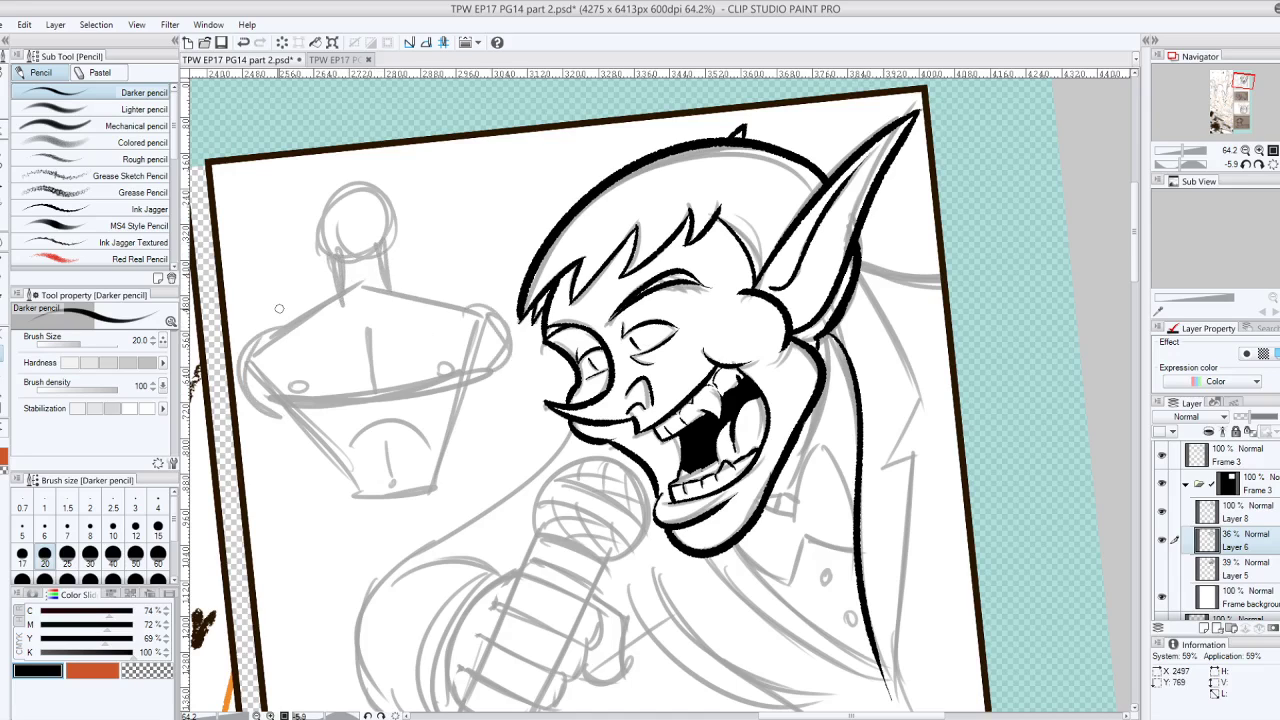
Reset the canvas rotation and sketch the jacket's lower front edges where they cross below the lapels
drag(279, 308, 237, 234)
key(ctrl+at)
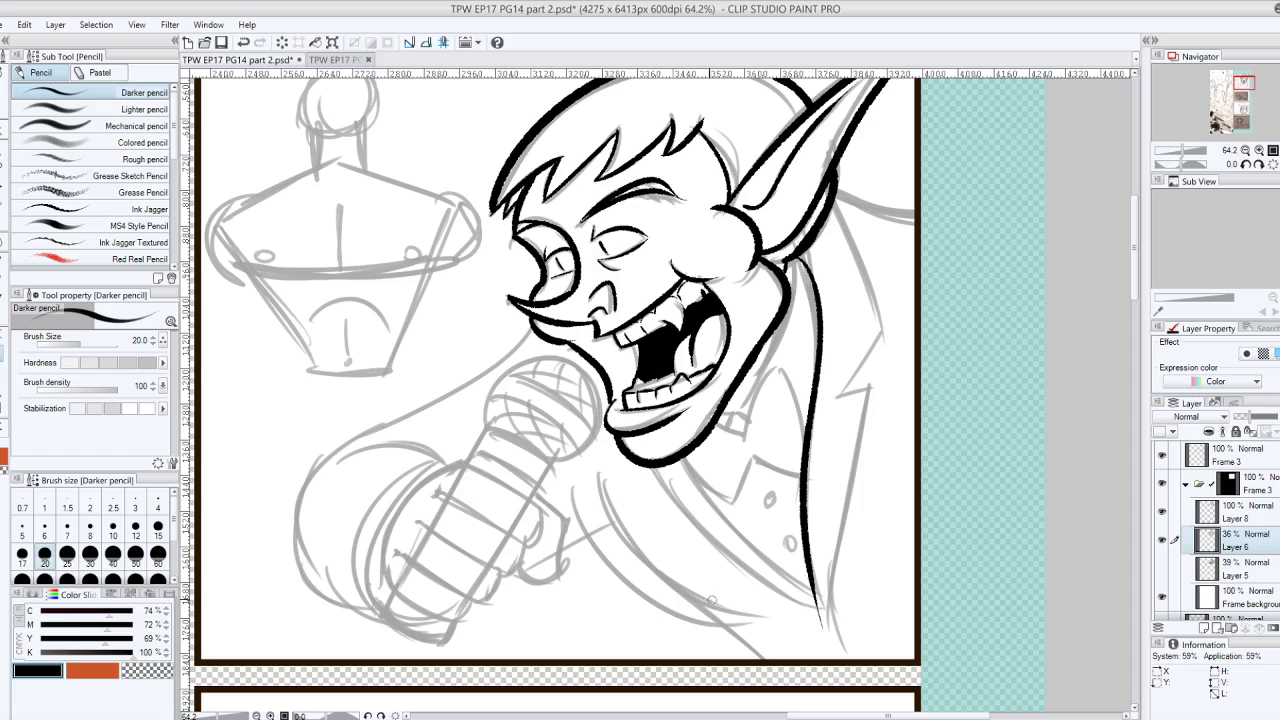
mouse_move(662, 612)
mouse_down()
mouse_move(716, 618)
mouse_move(910, 590)
mouse_up()
mouse_move(568, 476)
mouse_down()
mouse_move(612, 566)
mouse_move(700, 609)
mouse_move(723, 660)
mouse_up()
drag(650, 592, 731, 660)
drag(681, 619, 736, 661)
drag(1080, 563, 1090, 622)
drag(1090, 572, 985, 592)
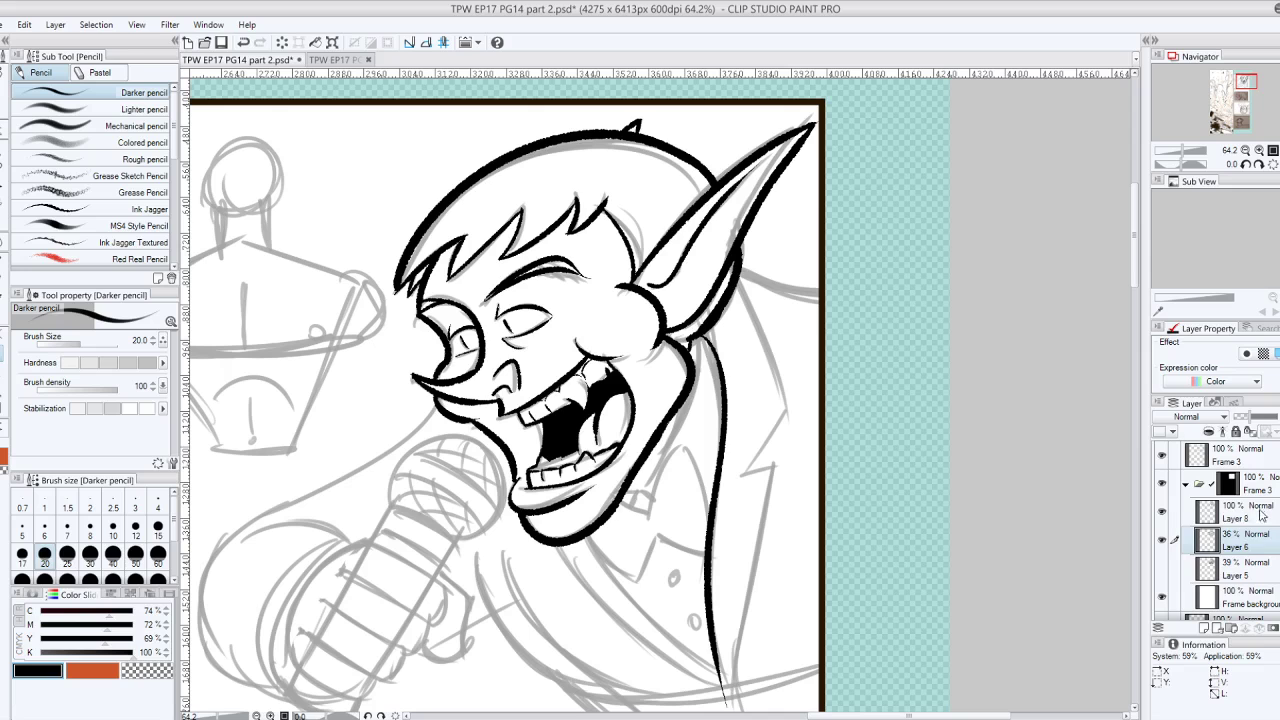
Ink the jacket's curved front edge beside the microphone and the short edge beneath it on Layer 8 with the Textured pen
click(1262, 515)
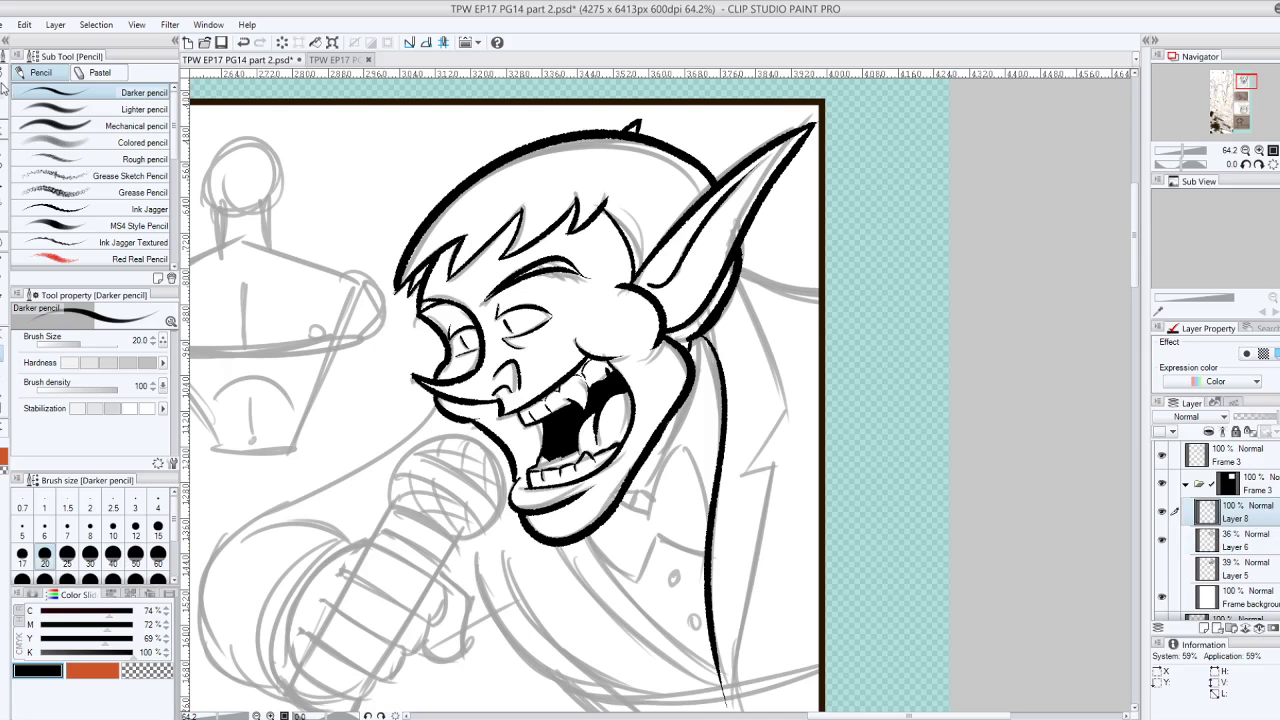
click(6, 92)
drag(660, 480, 589, 307)
drag(860, 300, 755, 594)
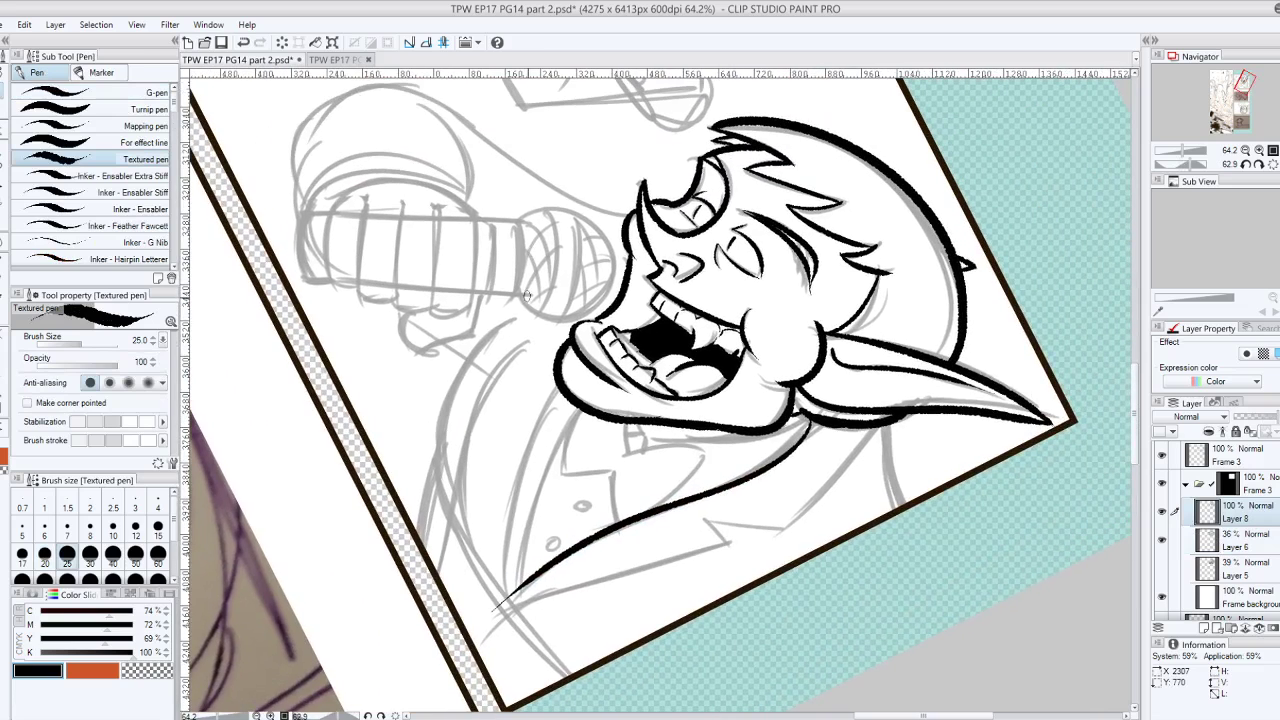
drag(515, 310, 440, 572)
key(ctrl+z)
mouse_move(517, 312)
mouse_down()
mouse_move(447, 527)
mouse_move(495, 592)
mouse_up()
drag(433, 470, 418, 545)
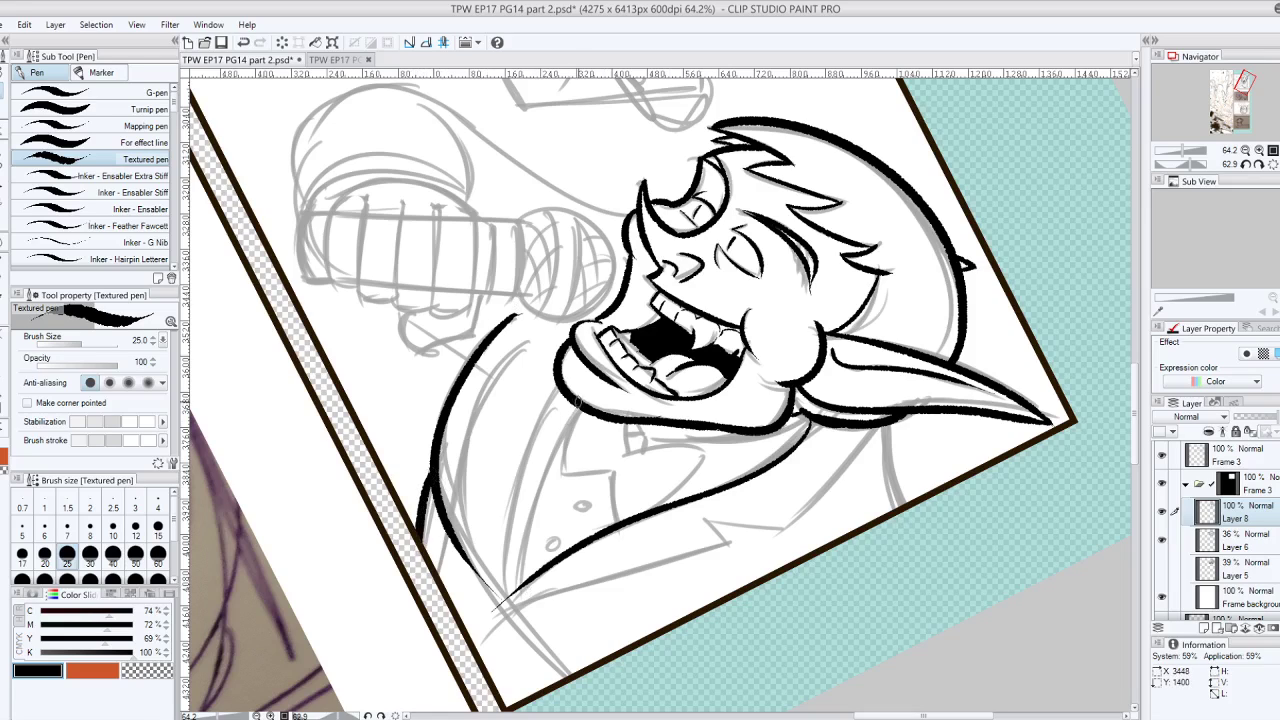
Ink the inner lapel edge from under the chin down to where the jacket fronts meet
drag(568, 414, 520, 592)
key(ctrl+z)
drag(564, 404, 517, 588)
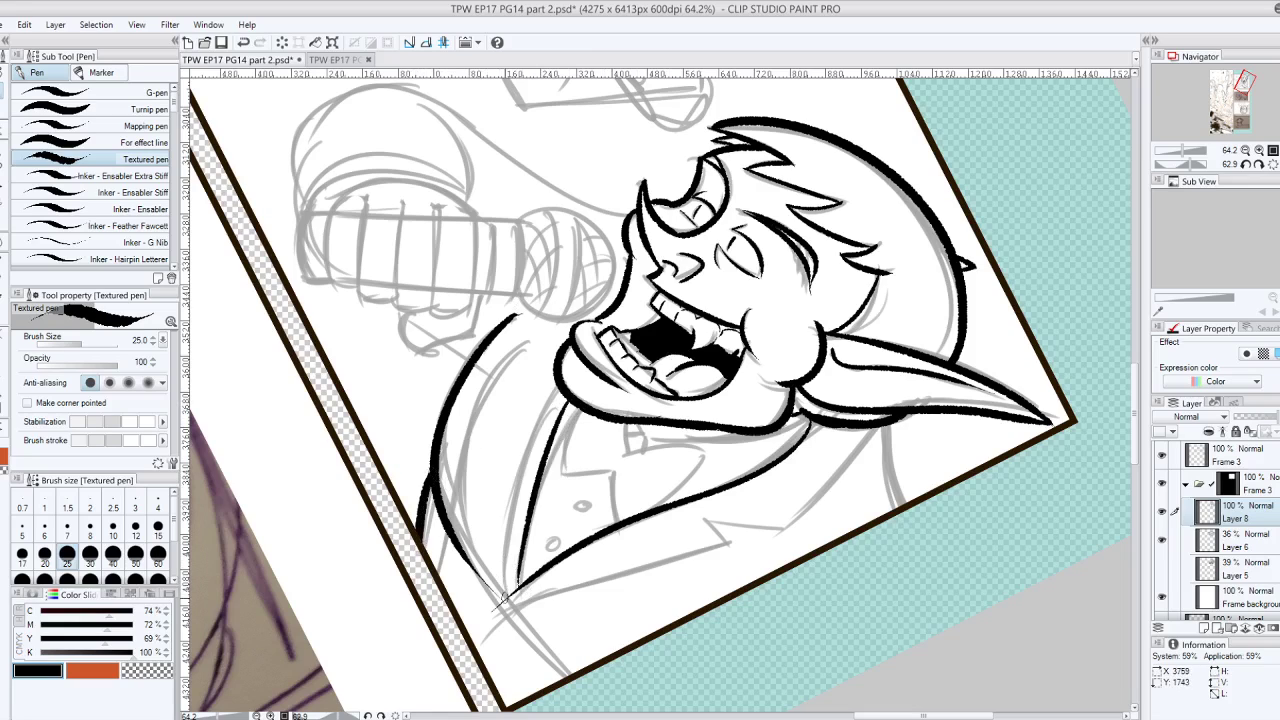
Ink the outer edge of the lapel beneath the chin, including its pointed collar notch
drag(506, 598, 528, 410)
key(ctrl+z)
drag(504, 598, 546, 404)
key(ctrl+z)
mouse_move(503, 593)
mouse_down()
mouse_move(524, 404)
mouse_move(545, 399)
mouse_move(532, 387)
mouse_move(547, 402)
mouse_move(548, 342)
mouse_move(565, 345)
mouse_up()
key(ctrl+z)
key(ctrl+z)
key(ctrl+z)
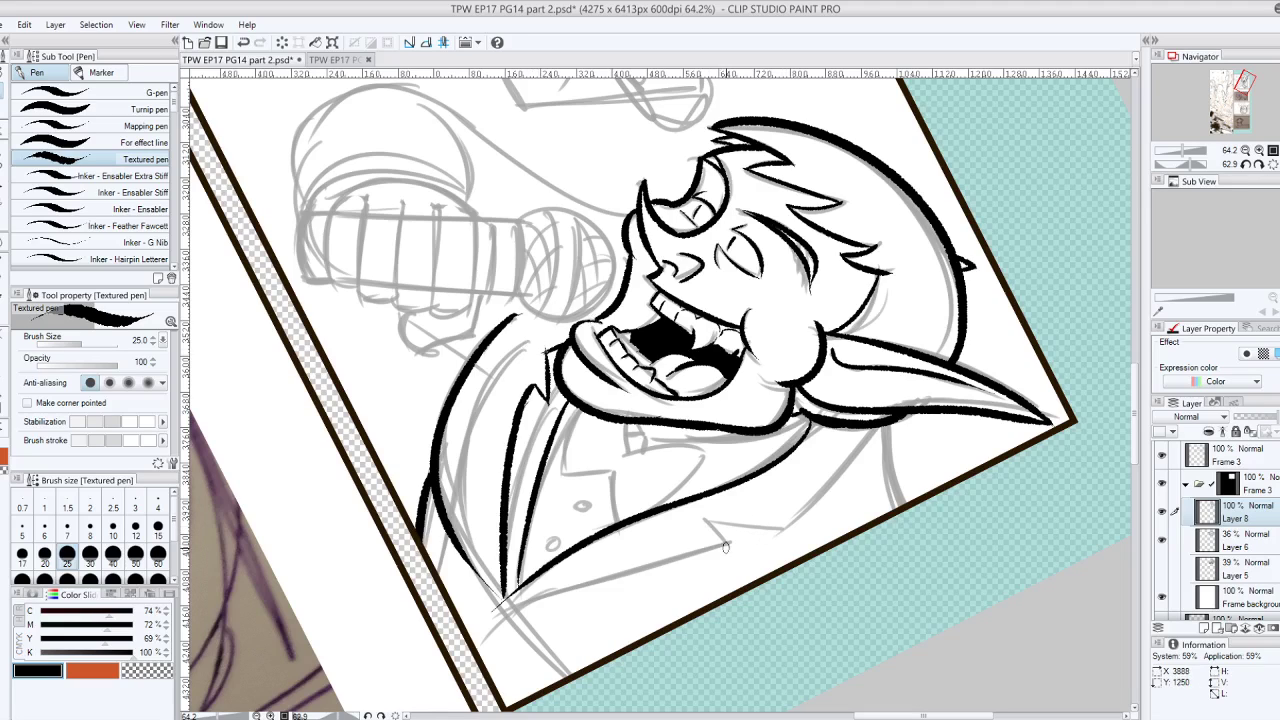
Ink the opposite lapel's upper outer edge from behind the ear to its corner and in to the notch
mouse_move(690, 350)
mouse_down()
mouse_move(525, 385)
mouse_move(472, 498)
mouse_move(430, 445)
mouse_up()
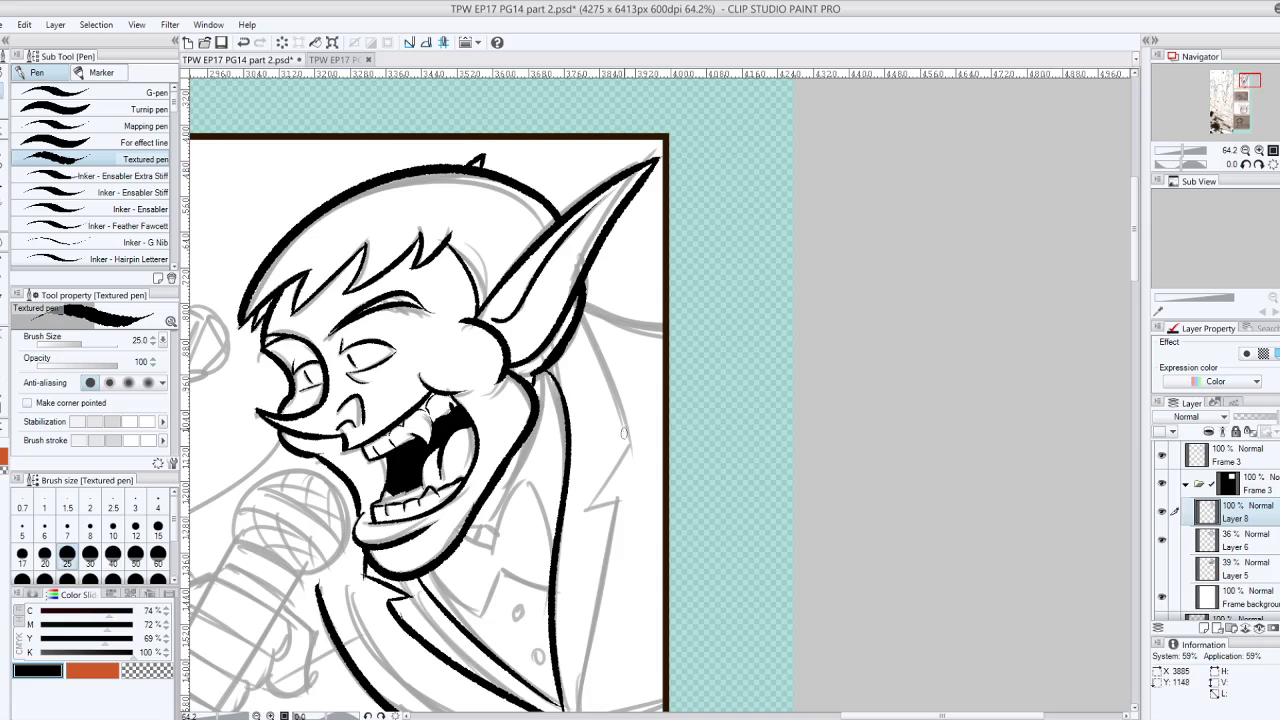
mouse_move(584, 323)
mouse_down()
mouse_move(617, 428)
mouse_move(581, 517)
mouse_up()
key(ctrl+z)
drag(631, 447, 586, 513)
key(ctrl+z)
drag(636, 444, 586, 512)
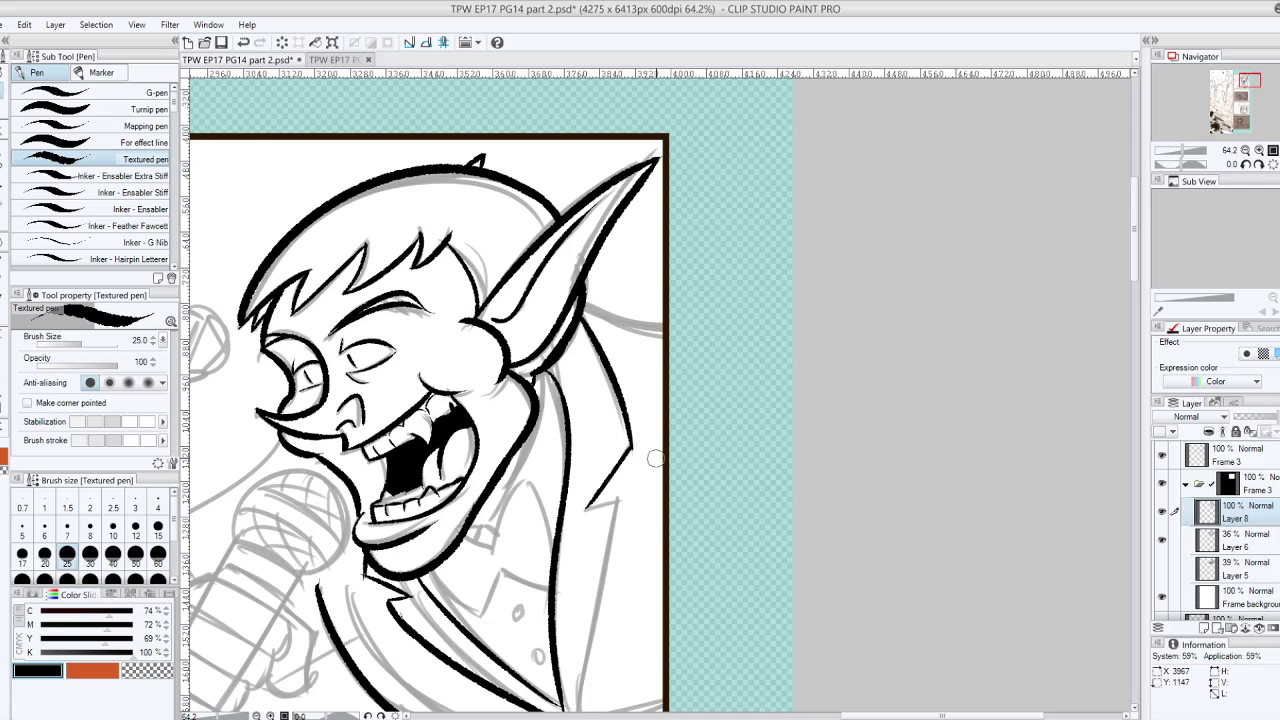
Ink that lapel's lower edge from the notch to the waist and the shoulder line from the ear to the frame border
drag(655, 458, 624, 333)
mouse_move(555, 386)
mouse_down()
mouse_move(585, 374)
mouse_move(532, 578)
mouse_up()
key(ctrl+z)
drag(587, 385, 538, 602)
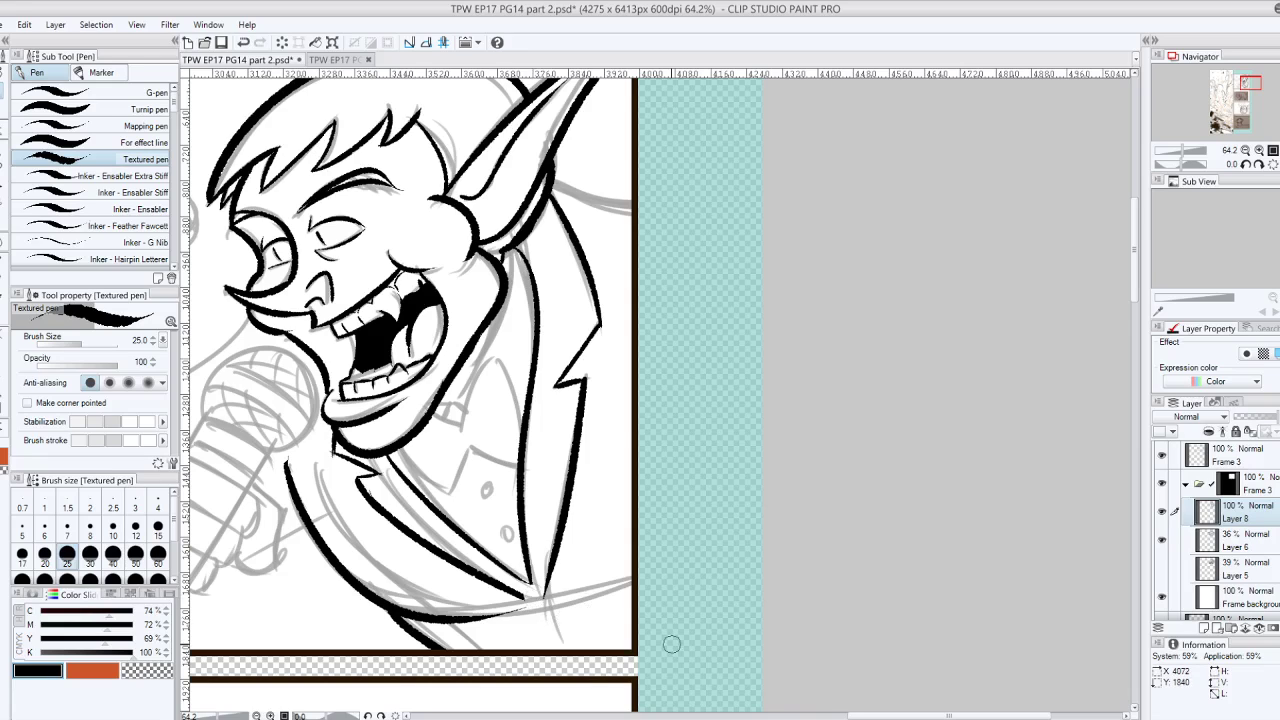
drag(552, 183, 645, 209)
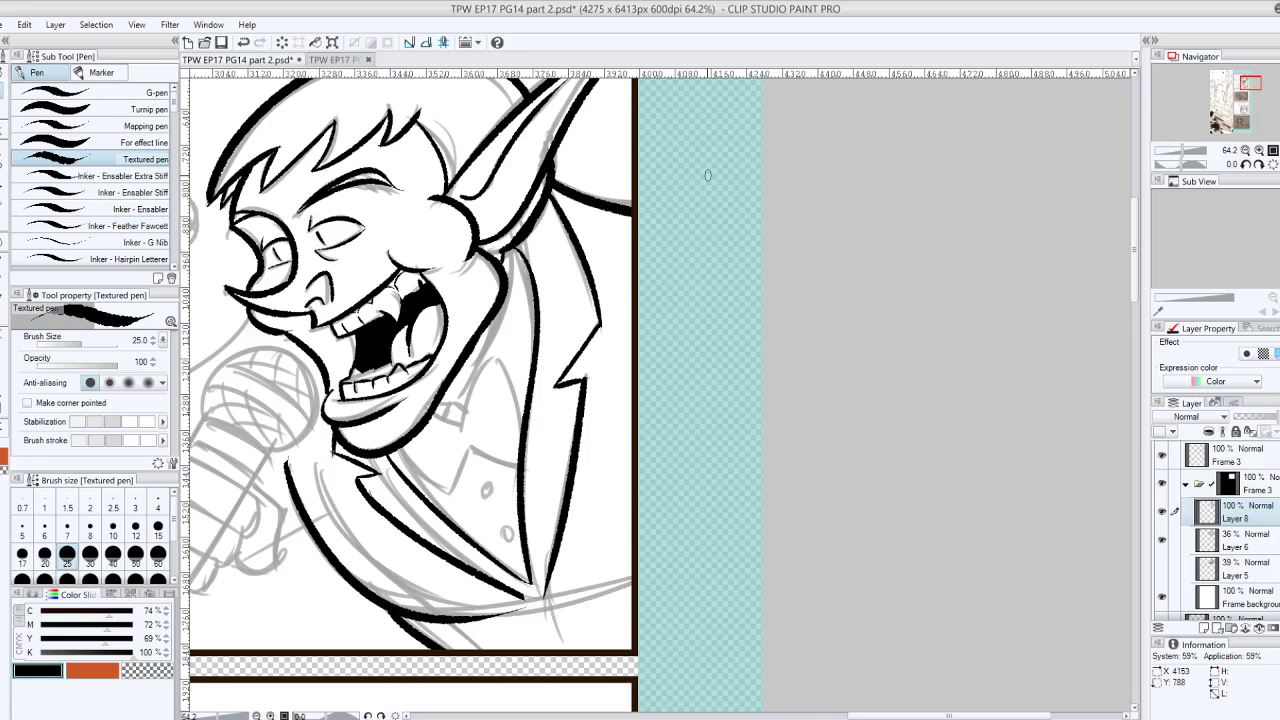
Undo the last shoulder line and redraw it as a heavier stroke from behind the ear to the frame border
key(ctrl+z)
drag(554, 184, 645, 209)
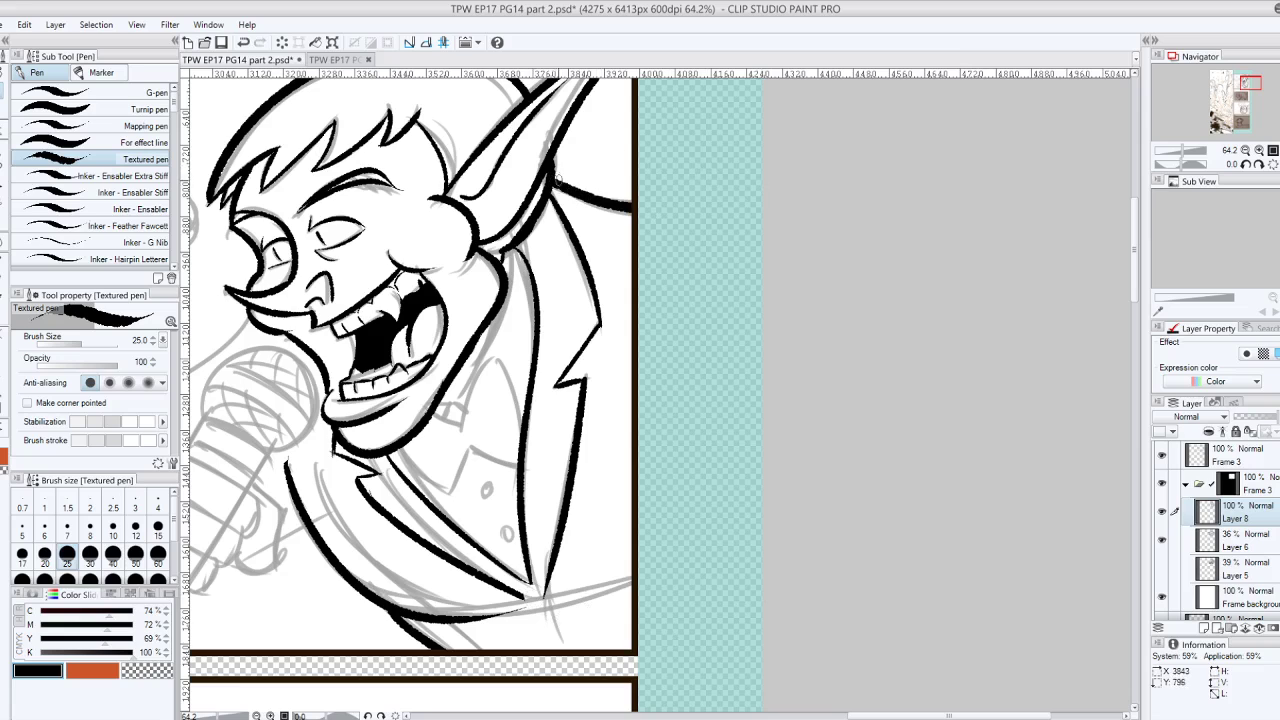
drag(792, 162, 938, 142)
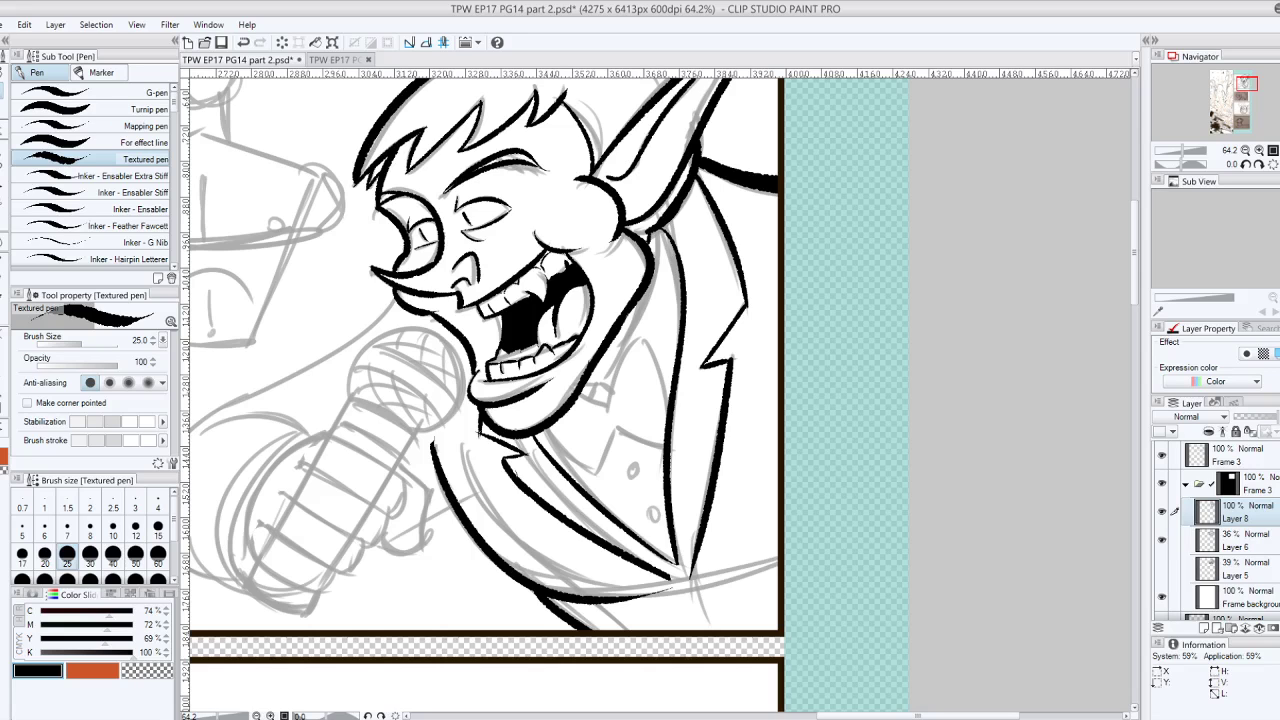
Ink the raised arm's outer contour from beneath the nose around the elbow to the wrist, plus the jacket's lower edge near the frame border
drag(480, 440, 624, 429)
drag(541, 296, 288, 436)
key(ctrl+z)
mouse_move(540, 290)
mouse_down()
mouse_move(480, 352)
mouse_move(310, 452)
mouse_up()
key(ctrl+z)
drag(536, 290, 300, 515)
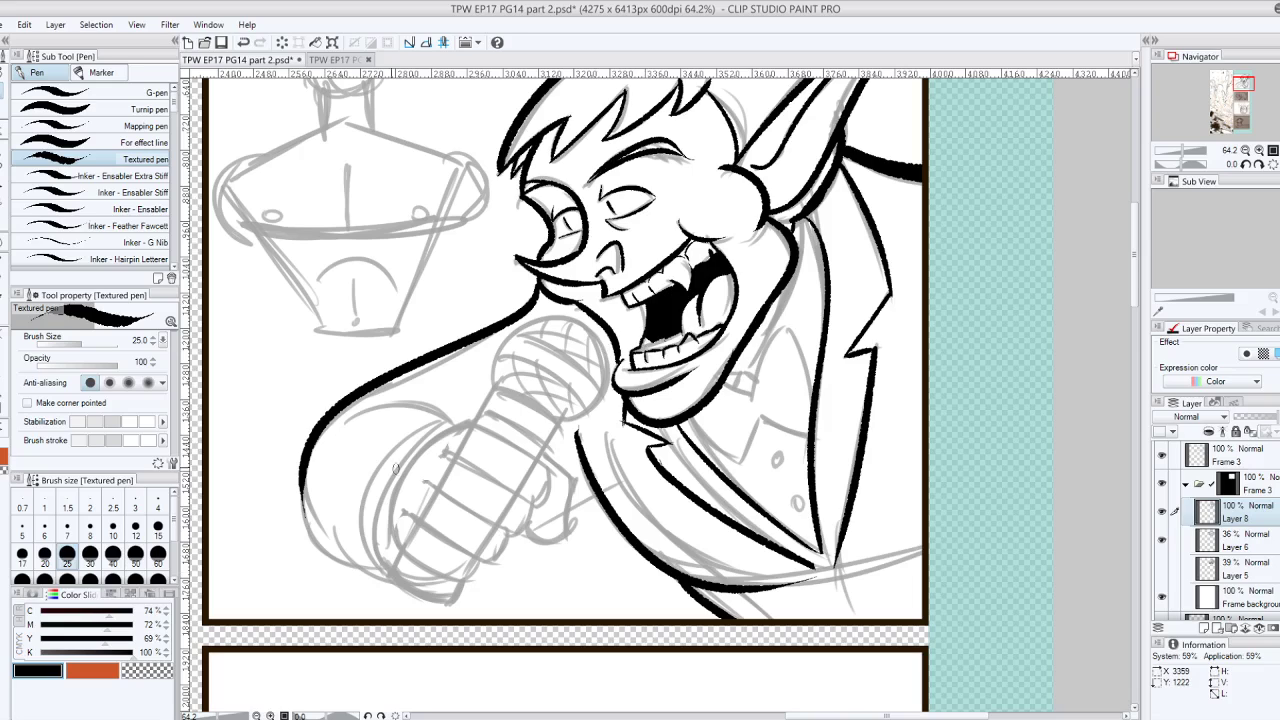
drag(300, 470, 369, 569)
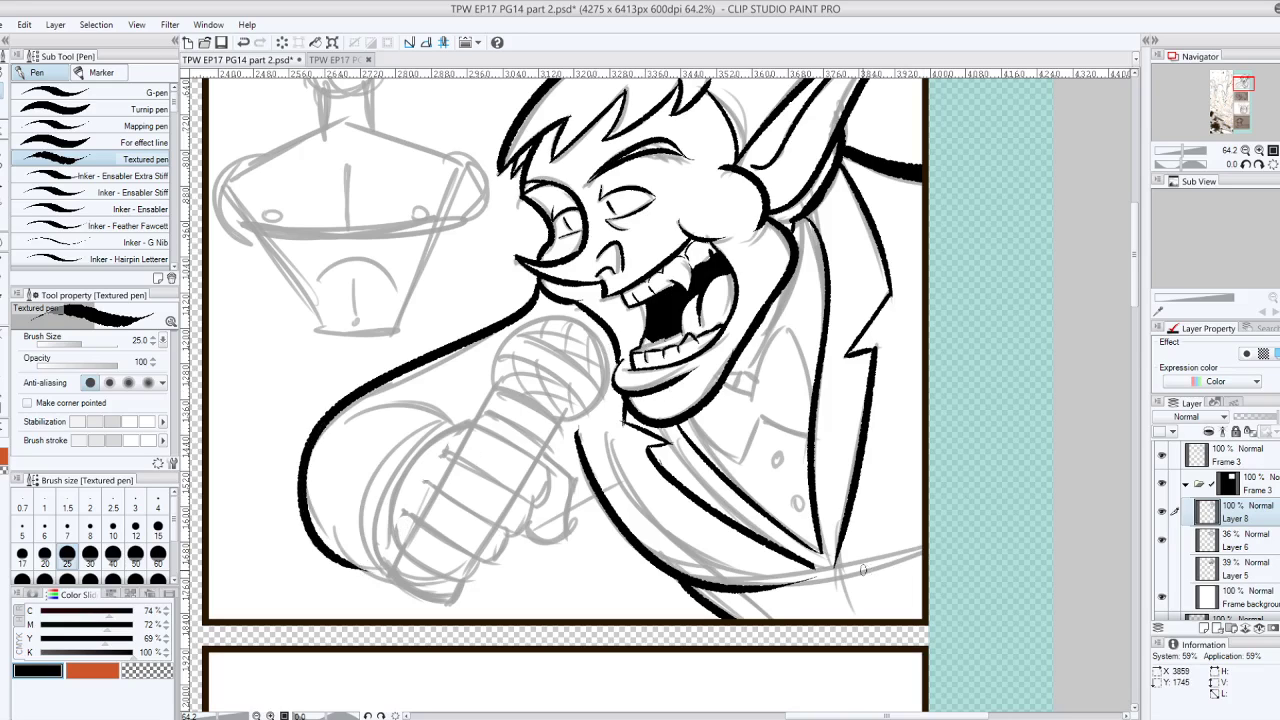
drag(866, 571, 978, 502)
Ink the inner collar line below the jaw and the side edge of the bow tie beside the lapel
mouse_move(1023, 322)
mouse_down()
mouse_move(859, 344)
mouse_move(876, 454)
mouse_move(866, 482)
mouse_up()
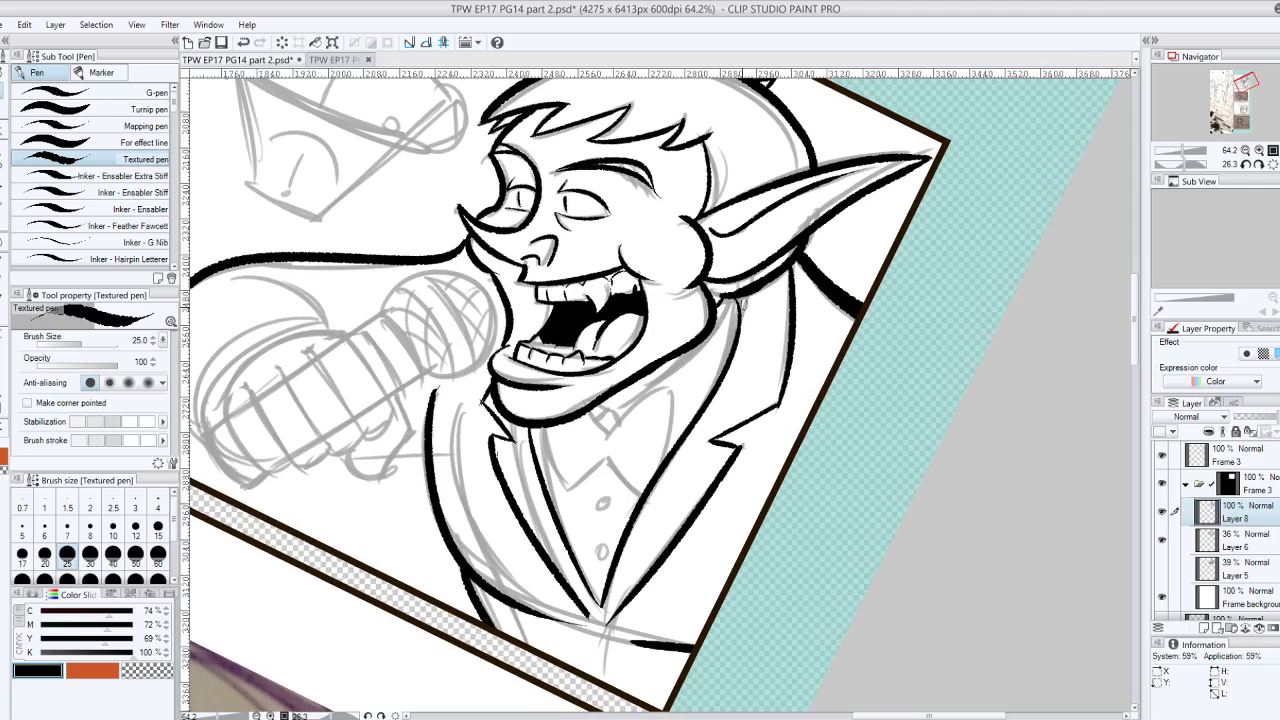
mouse_move(723, 298)
mouse_down()
mouse_move(601, 422)
mouse_move(672, 393)
mouse_move(662, 459)
mouse_up()
key(ctrl+z)
drag(673, 391, 650, 492)
Ink the rest of the bow tie and the pointed neckline under the chin, plus the two round shirt buttons
mouse_move(544, 437)
mouse_down()
mouse_move(576, 501)
mouse_move(604, 460)
mouse_move(564, 500)
mouse_up()
key(ctrl+z)
key(ctrl+z)
key(ctrl+z)
key(ctrl+z)
drag(540, 430, 566, 492)
key(ctrl+z)
key(ctrl+z)
mouse_move(540, 418)
mouse_down()
mouse_move(564, 494)
mouse_move(597, 491)
mouse_up()
drag(596, 548, 597, 548)
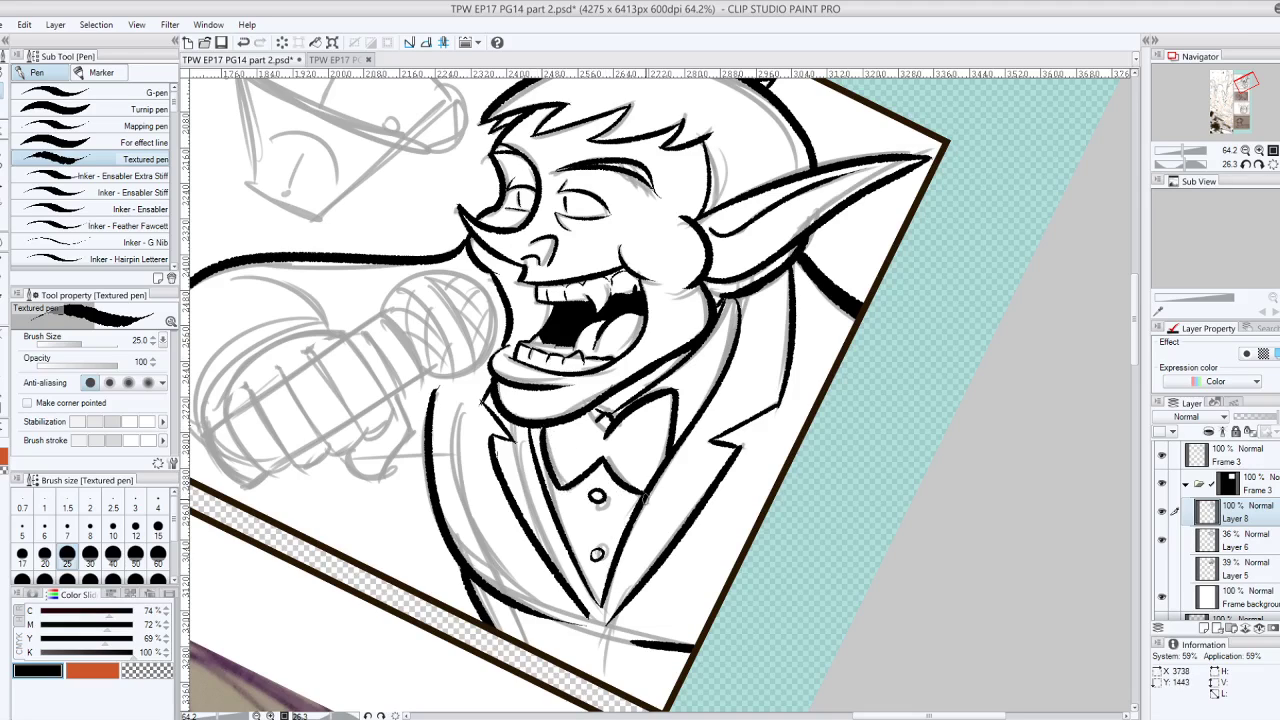
Ink the outline of the thumb sticking out beside the microphone handle
drag(645, 499, 785, 541)
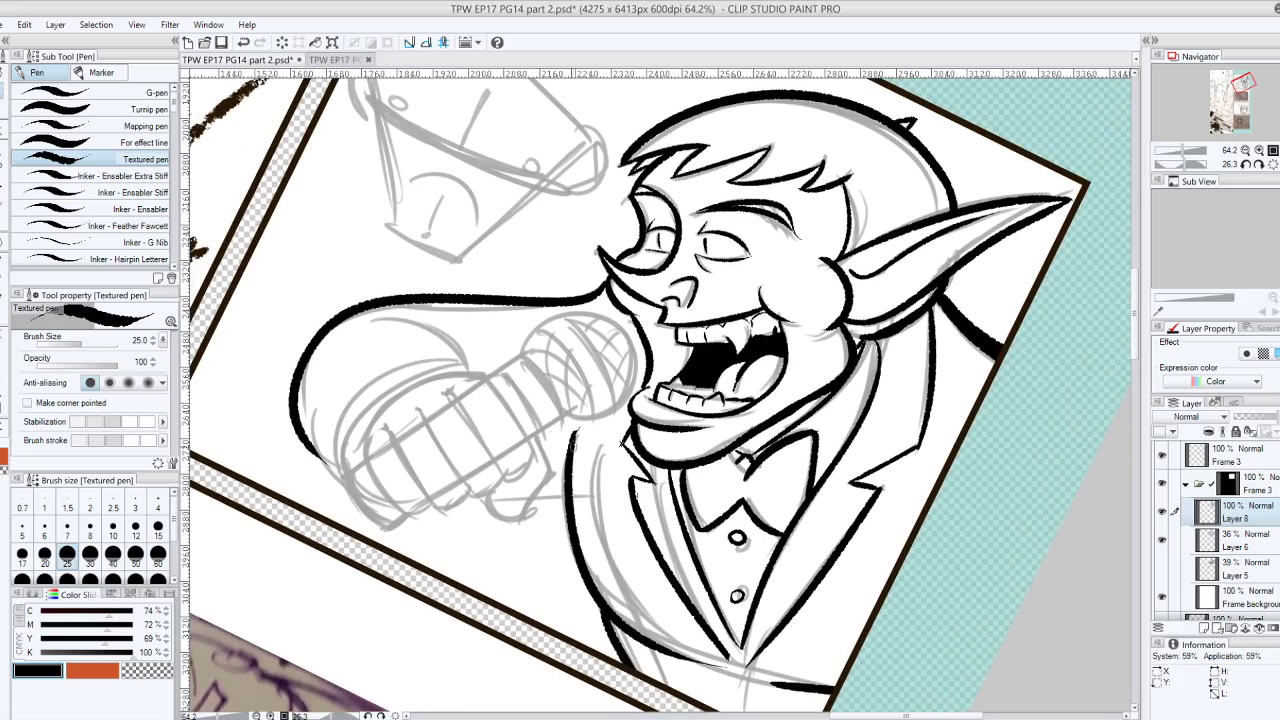
mouse_move(538, 432)
mouse_down()
mouse_move(553, 470)
mouse_move(524, 518)
mouse_up()
key(ctrl+z)
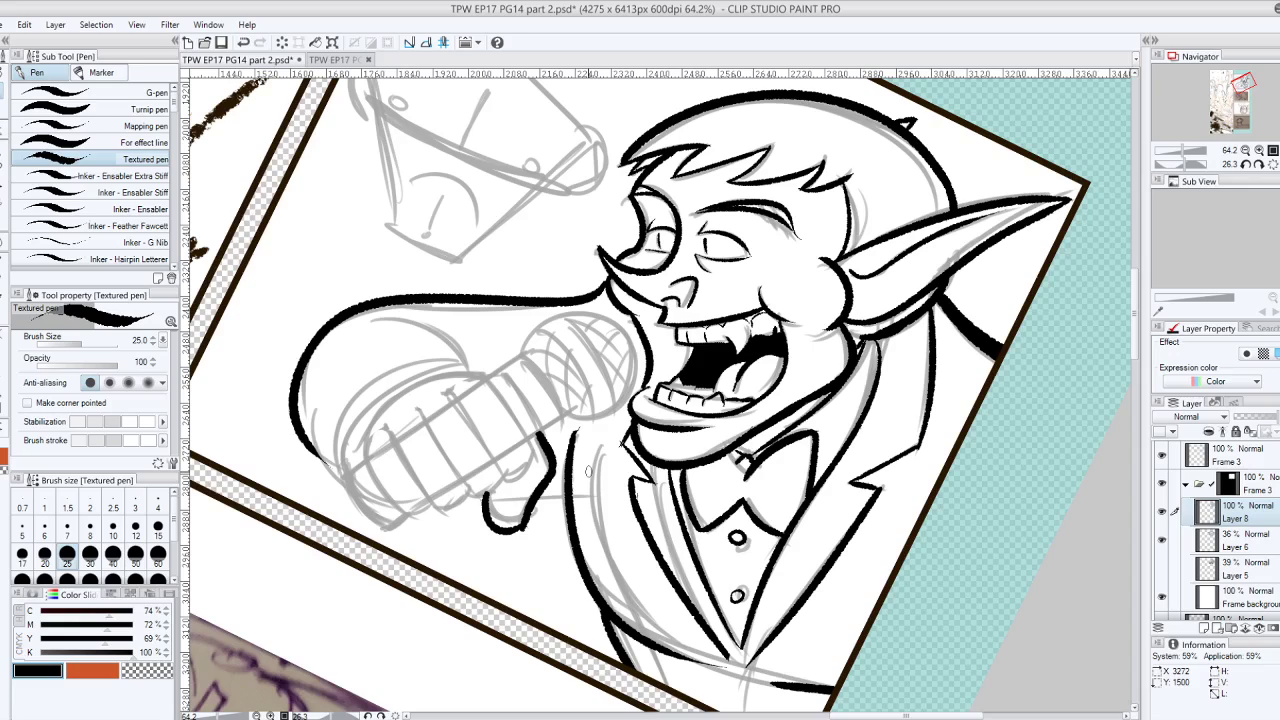
Ink the parallel lines dividing the fingers across the microphone handle and the rounded outline of the little finger
drag(388, 430, 436, 506)
key(ctrl+z)
drag(386, 428, 430, 500)
drag(418, 410, 470, 486)
drag(454, 398, 500, 462)
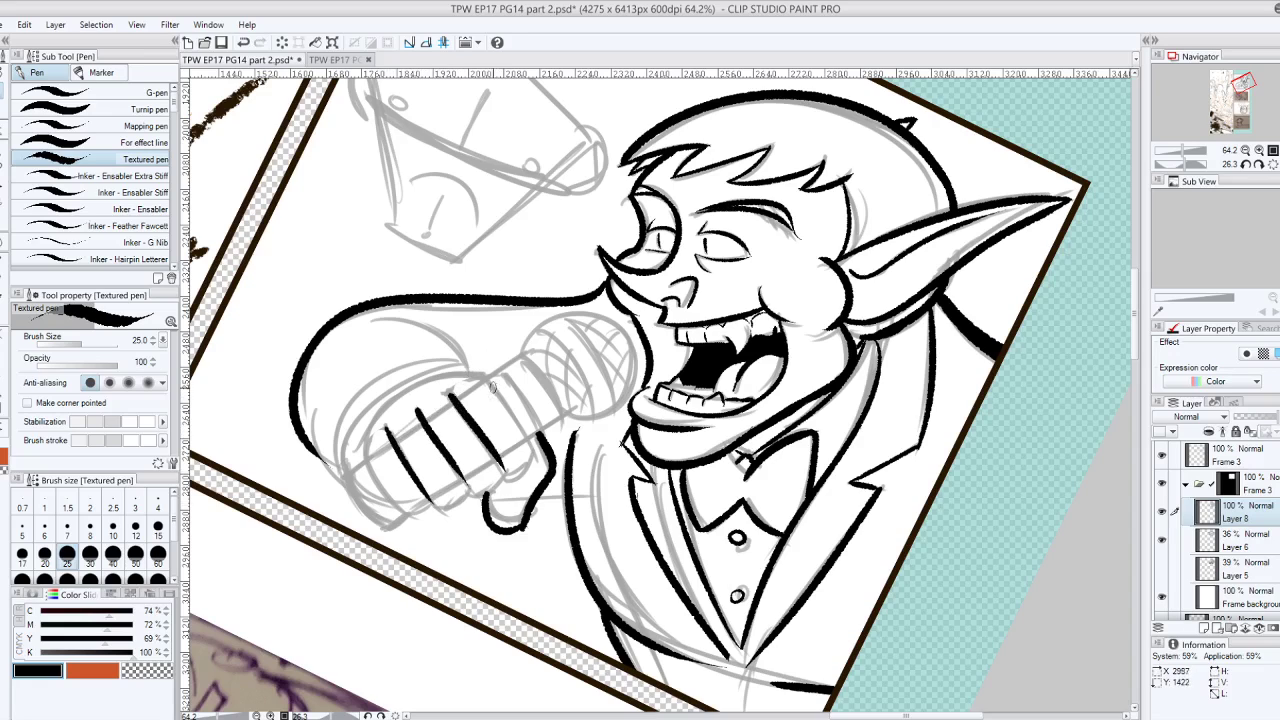
drag(484, 377, 529, 451)
mouse_move(363, 445)
mouse_down()
mouse_move(408, 510)
mouse_move(432, 492)
mouse_up()
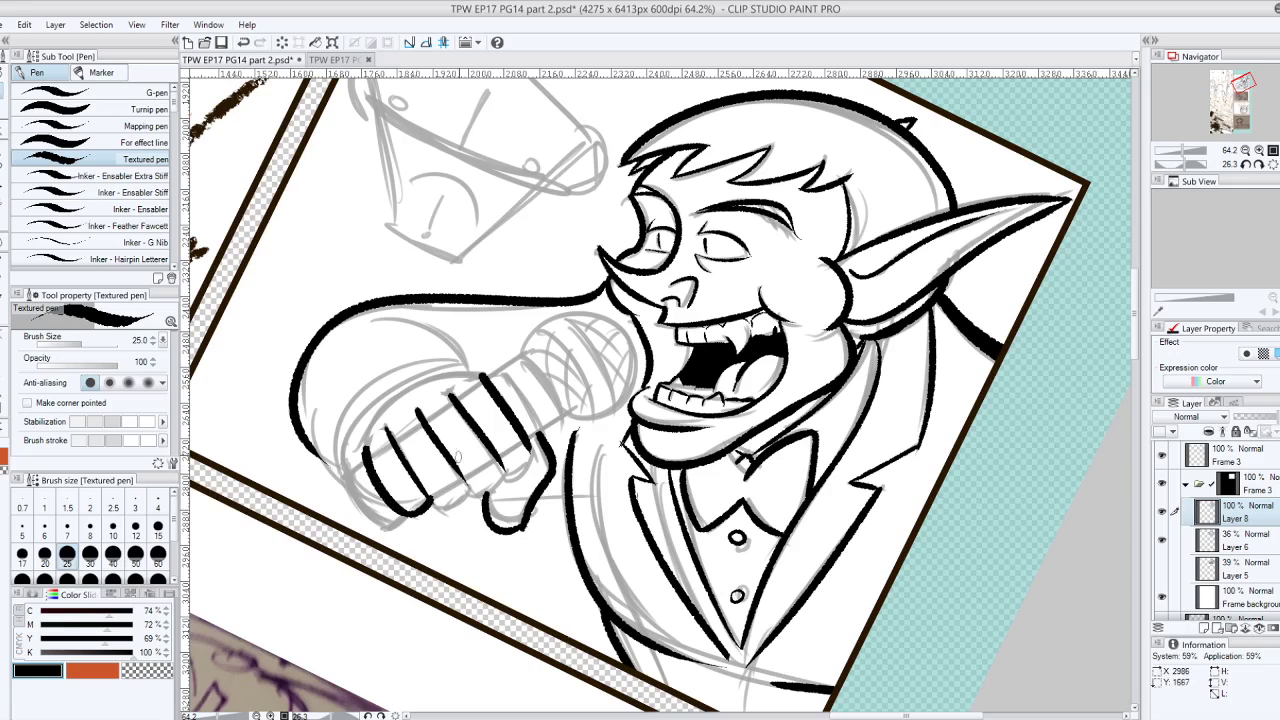
Ink the rounded fingertip of the finger next to the little finger, closing it against the neighbouring finger line
drag(388, 436, 447, 506)
key(ctrl+z)
drag(391, 428, 445, 492)
key(ctrl+z)
mouse_move(388, 428)
mouse_down()
mouse_move(432, 505)
mouse_move(472, 490)
mouse_up()
key(ctrl+z)
drag(433, 498, 472, 484)
key(ctrl+z)
mouse_move(427, 426)
mouse_down()
mouse_move(473, 488)
mouse_move(431, 420)
mouse_up()
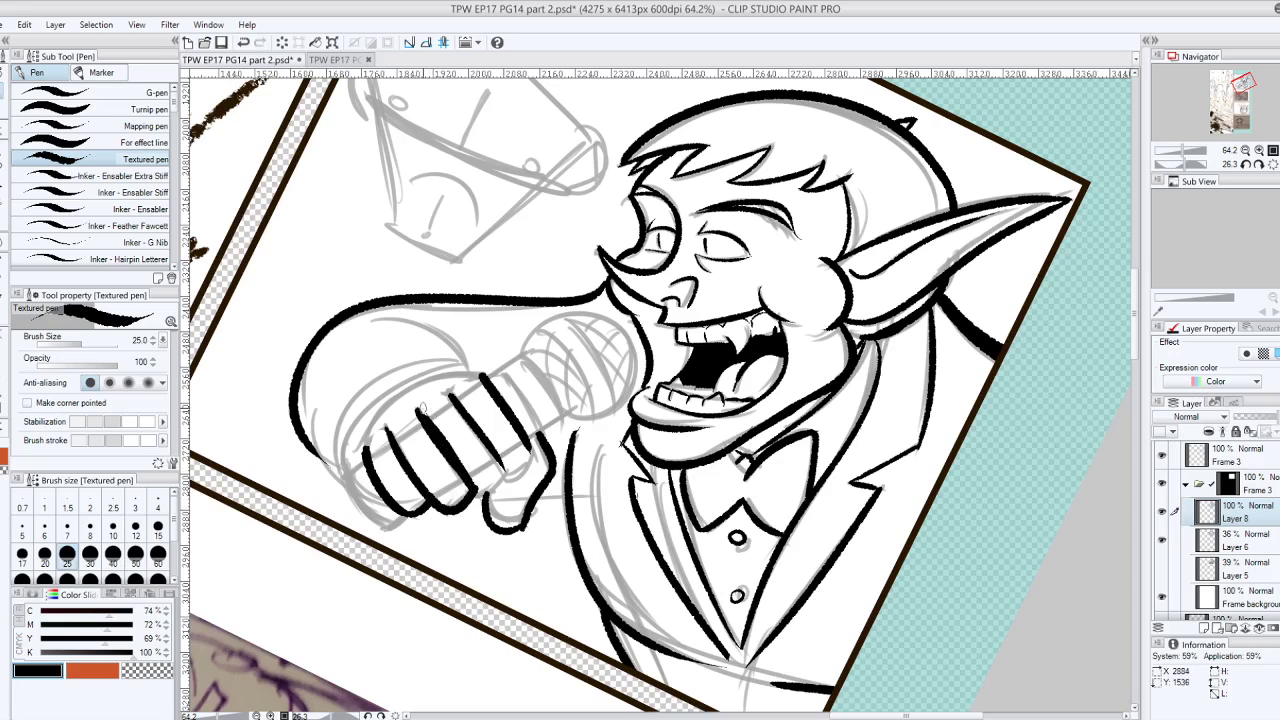
Ink the rounded tips of the two remaining fingers nearest the thumb
mouse_move(484, 476)
mouse_down()
mouse_move(498, 494)
mouse_move(507, 467)
mouse_up()
key(ctrl+z)
mouse_move(505, 478)
mouse_down()
mouse_move(493, 440)
mouse_move(501, 456)
mouse_move(530, 442)
mouse_up()
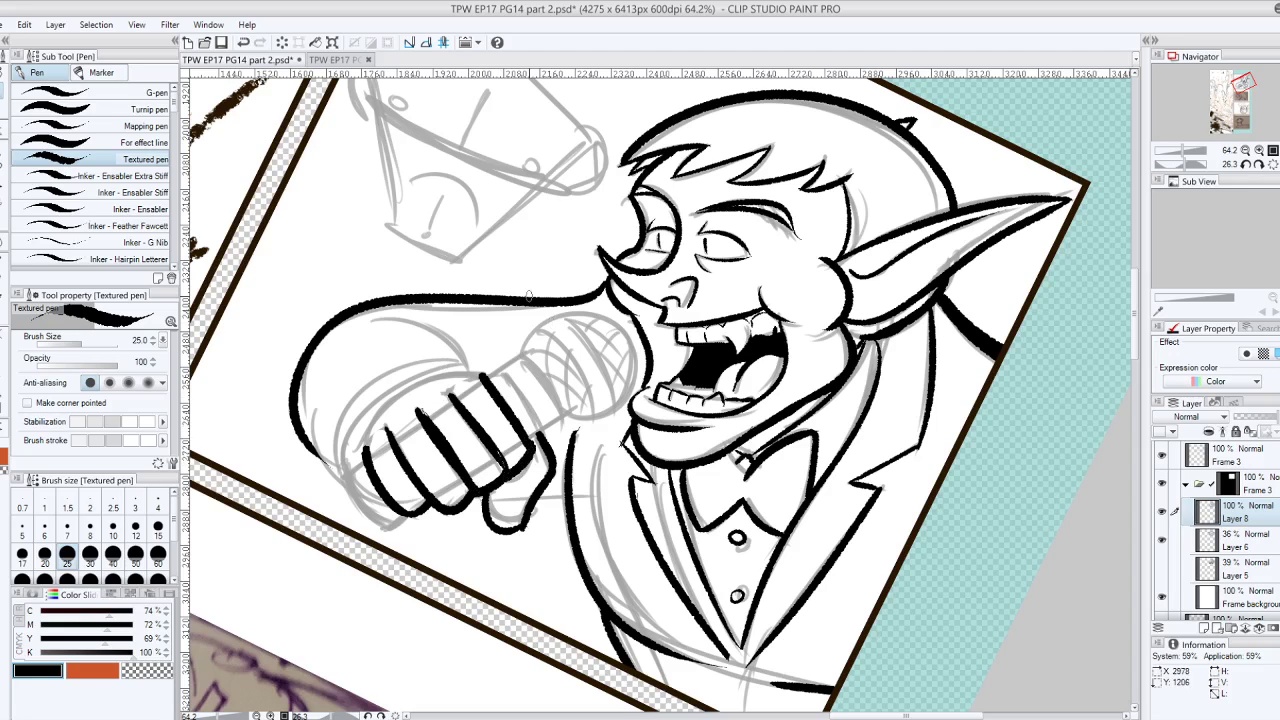
drag(529, 296, 666, 360)
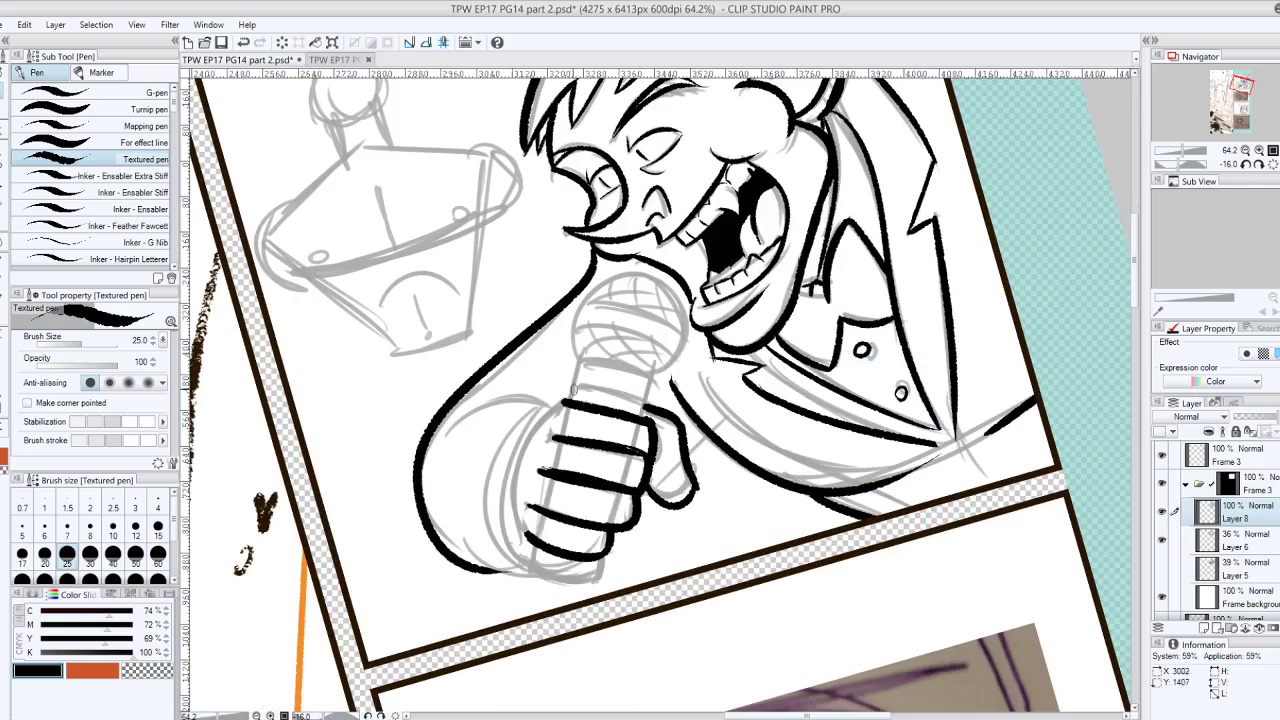
mouse_move(570, 386)
mouse_down()
mouse_move(542, 425)
mouse_move(546, 538)
mouse_up()
key(ctrl+z)
drag(568, 382, 527, 558)
key(ctrl+z)
drag(568, 382, 515, 530)
key(ctrl+z)
drag(565, 385, 544, 437)
mouse_move(521, 540)
mouse_down()
mouse_move(550, 402)
mouse_move(524, 551)
mouse_move(519, 440)
mouse_up()
key(ctrl+z)
key(ctrl+z)
key(ctrl+z)
mouse_move(567, 387)
mouse_down()
mouse_move(523, 540)
mouse_move(510, 474)
mouse_up()
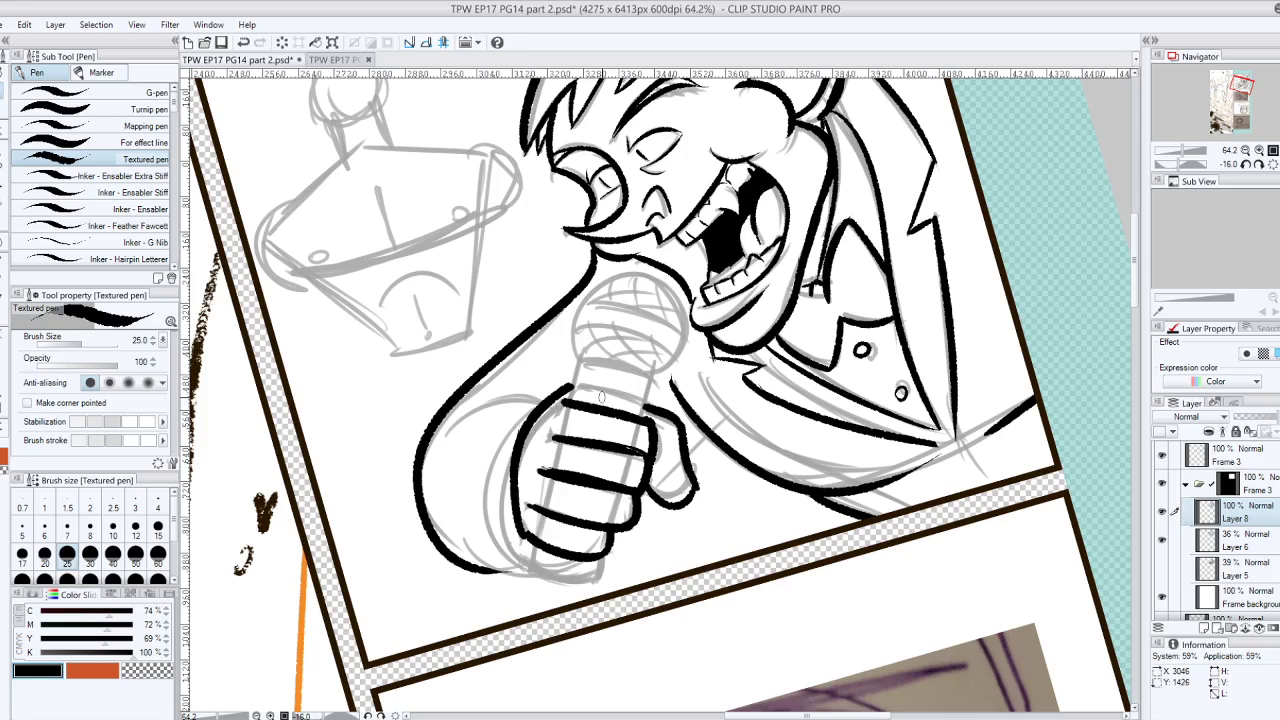
key(ctrl+z)
key(ctrl+z)
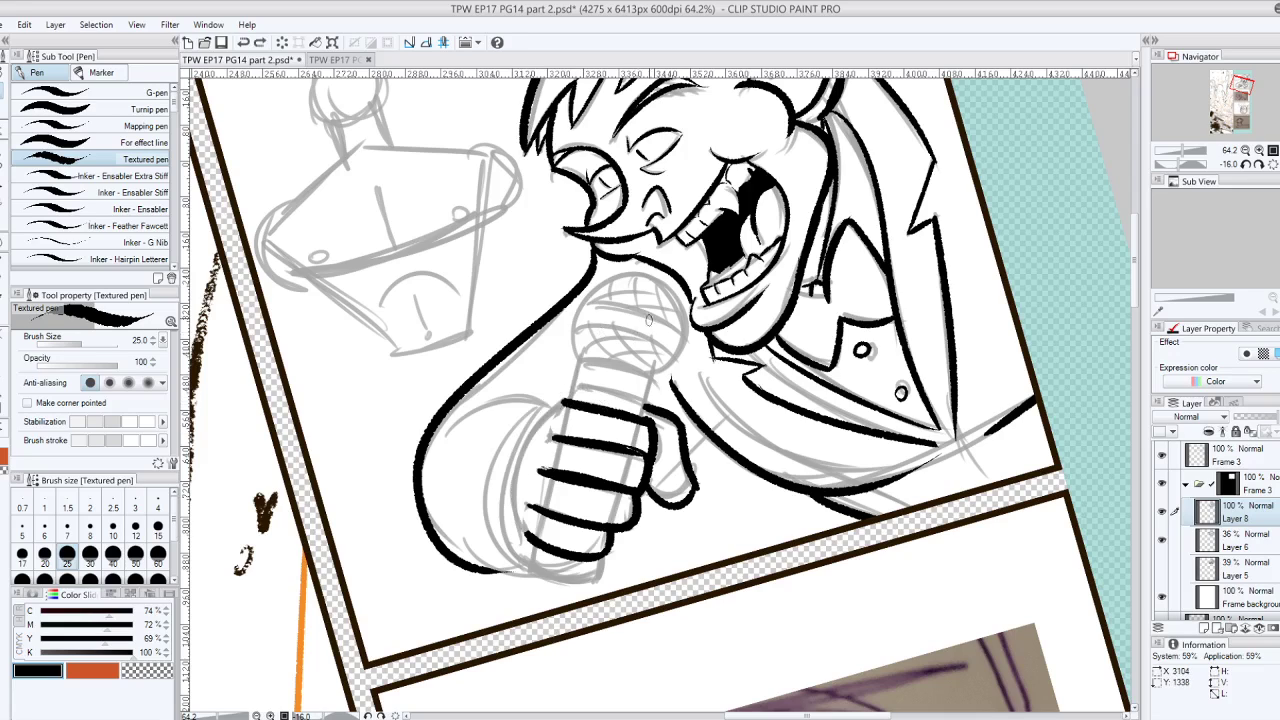
Ink the curved back-of-hand outline from the forefinger's knuckle around to the little finger
mouse_move(565, 388)
mouse_down()
mouse_move(521, 542)
mouse_move(556, 380)
mouse_up()
key(ctrl+z)
key(ctrl+z)
mouse_move(522, 545)
mouse_down()
mouse_move(567, 380)
mouse_move(535, 462)
mouse_up()
key(ctrl+z)
mouse_move(561, 388)
mouse_down()
mouse_move(531, 472)
mouse_move(536, 500)
mouse_up()
key(ctrl+z)
key(ctrl+z)
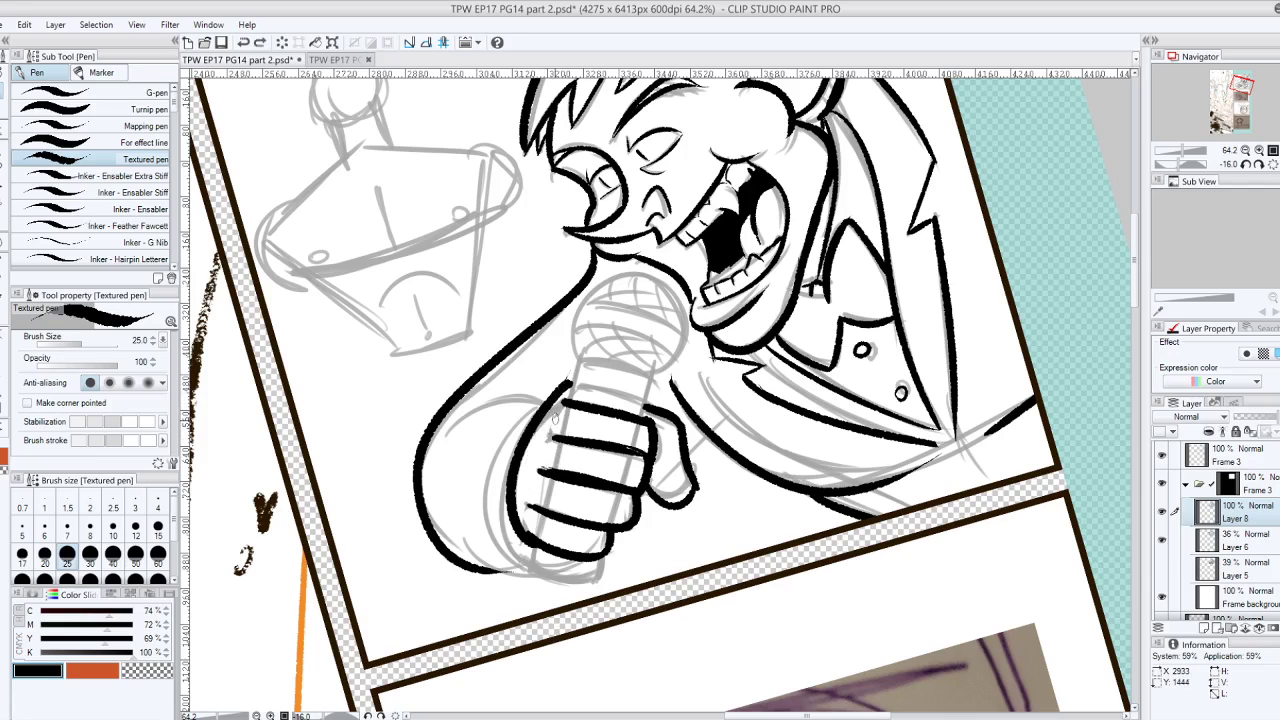
Add short knuckle strokes between the finger lines along the back of the fist
mouse_move(550, 410)
mouse_down()
mouse_move(534, 471)
mouse_move(547, 412)
mouse_up()
key(ctrl+z)
key(ctrl+z)
drag(527, 468, 520, 510)
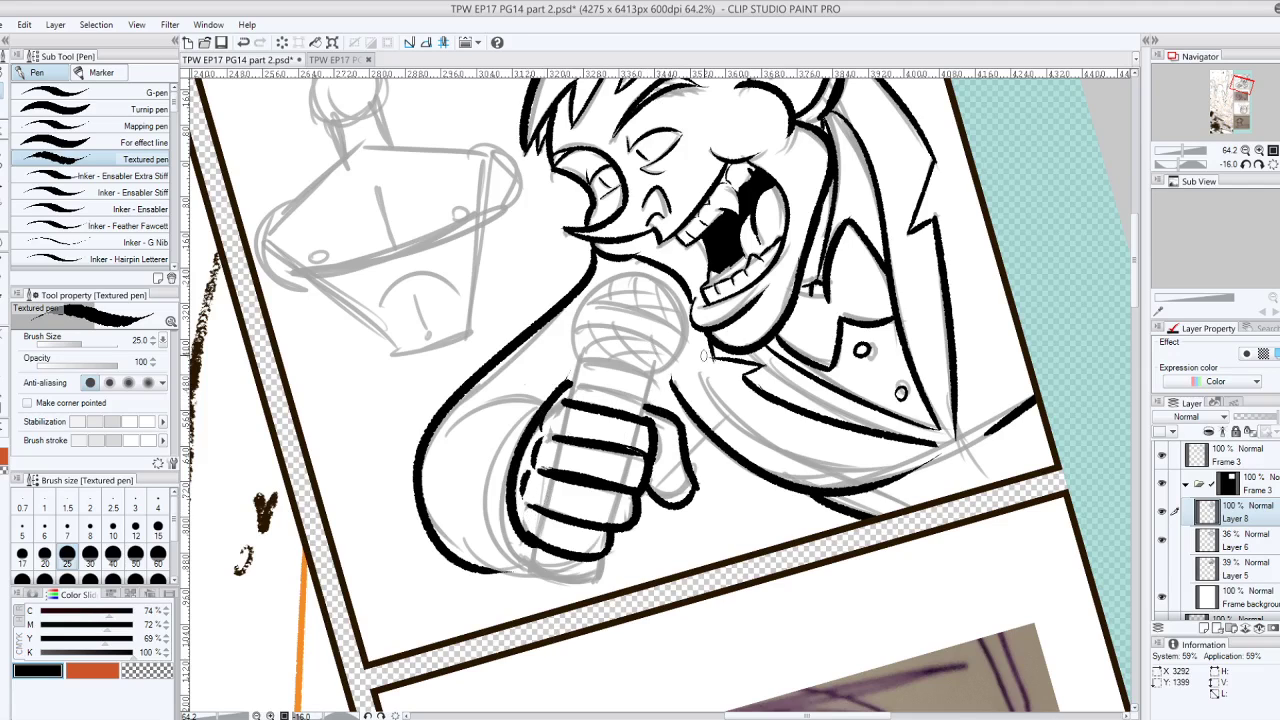
Ink the sleeve cuff and sleeve opening behind the fist and the sides of the microphone handle emerging below it
mouse_move(441, 438)
mouse_down()
mouse_move(550, 414)
mouse_move(575, 387)
mouse_move(544, 412)
mouse_move(564, 573)
mouse_move(629, 469)
mouse_move(576, 494)
mouse_move(612, 460)
mouse_move(525, 588)
mouse_up()
key(ctrl+z)
mouse_move(600, 560)
mouse_down()
mouse_move(585, 590)
mouse_move(591, 576)
mouse_move(525, 584)
mouse_move(591, 578)
mouse_up()
key(ctrl+z)
key(ctrl+z)
key(ctrl+z)
Ink the end of the microphone handle below the fist, closing off its base beside the sleeve
drag(578, 482, 499, 133)
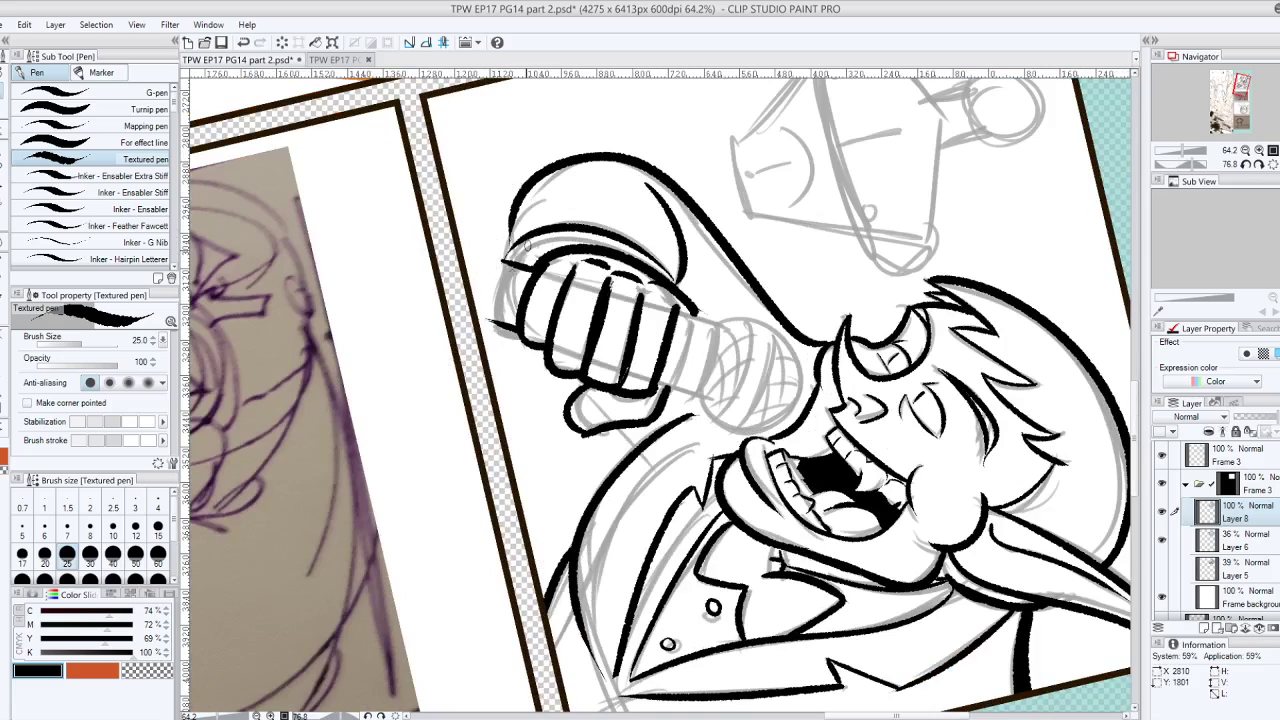
drag(492, 274, 498, 319)
key(ctrl+z)
drag(503, 261, 500, 321)
key(ctrl+z)
drag(505, 255, 490, 318)
key(ctrl+z)
mouse_move(505, 256)
mouse_down()
mouse_move(490, 322)
mouse_move(526, 330)
mouse_move(492, 319)
mouse_move(522, 330)
mouse_move(499, 270)
mouse_move(488, 320)
mouse_move(500, 270)
mouse_up()
key(ctrl+z)
key(ctrl+z)
key(ctrl+z)
key(ctrl+z)
key(ctrl+z)
drag(507, 329, 530, 272)
key(ctrl+z)
mouse_move(506, 328)
mouse_down()
mouse_move(532, 270)
mouse_move(468, 416)
mouse_up()
mouse_move(491, 493)
mouse_down()
mouse_move(520, 520)
mouse_move(580, 415)
mouse_move(520, 512)
mouse_up()
key(ctrl+z)
key(ctrl+z)
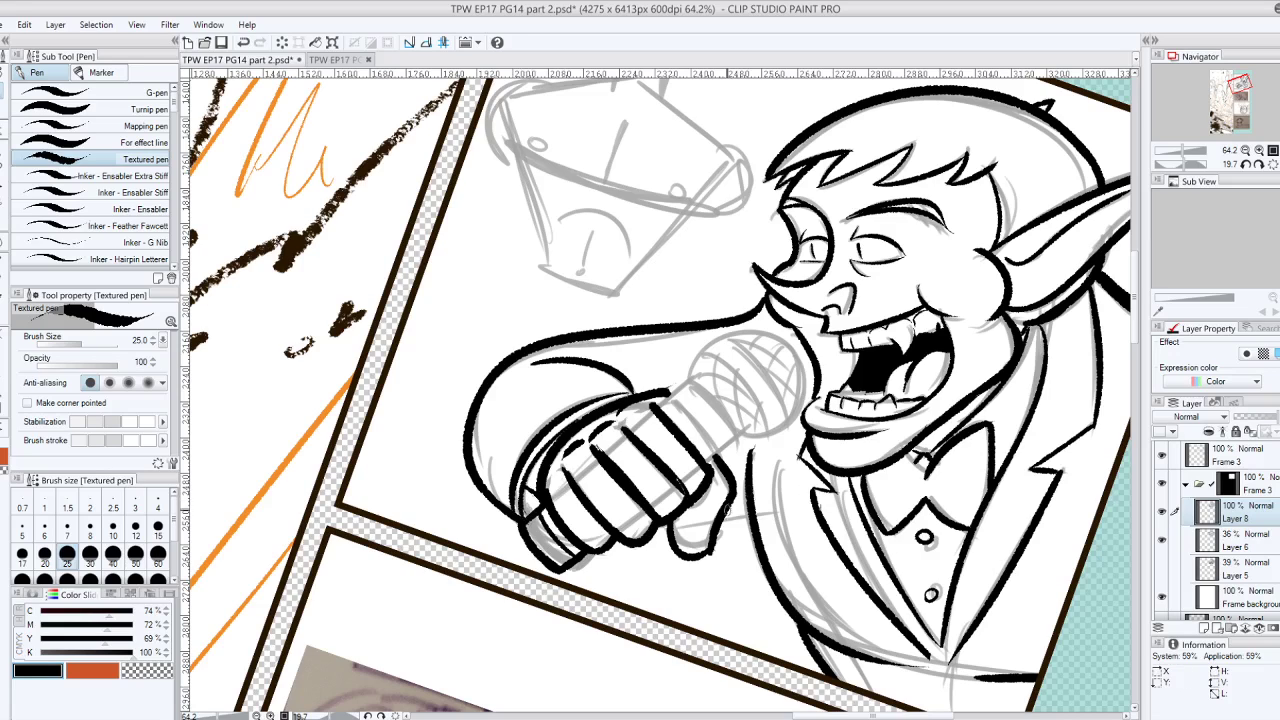
Ink the short line connecting the thumb side of the hand to the jacket front
mouse_move(728, 510)
mouse_down()
mouse_move(748, 513)
mouse_move(587, 506)
mouse_up()
key(ctrl+z)
key(ctrl+z)
key(ctrl+at)
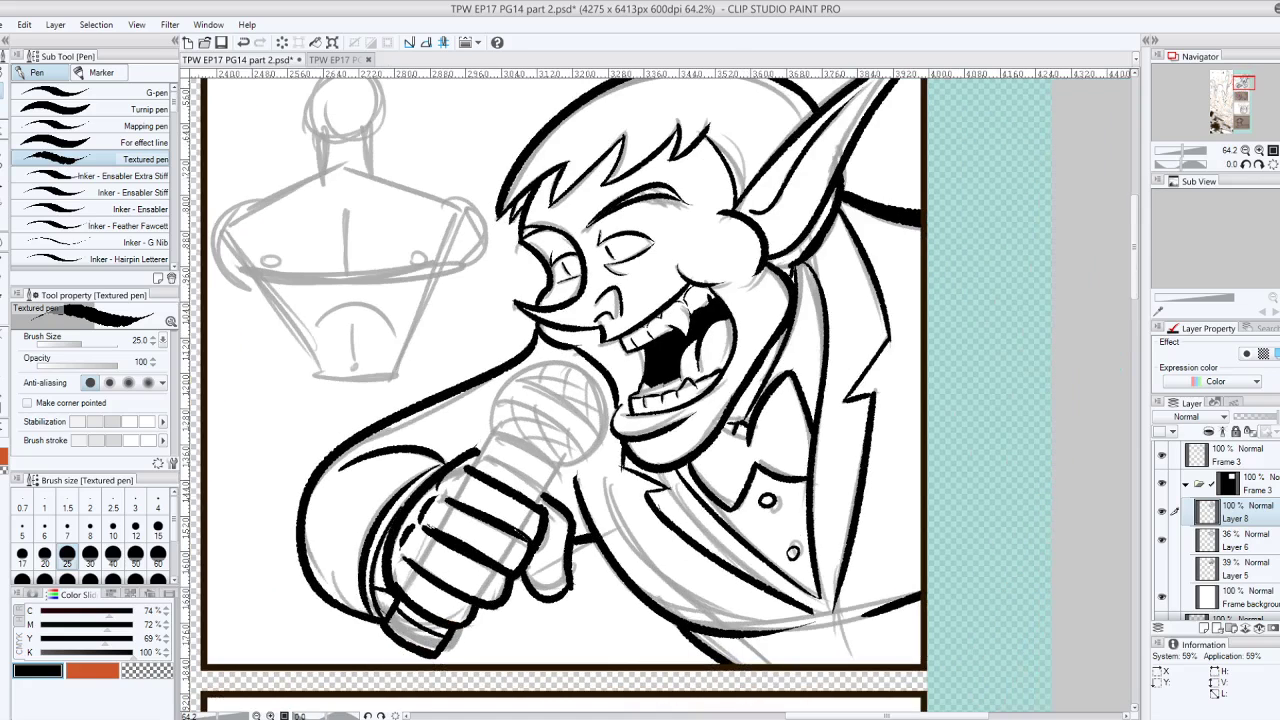
Ink the microphone's neck above the fist, with both sides and the upper edge below the grille
drag(600, 420, 517, 444)
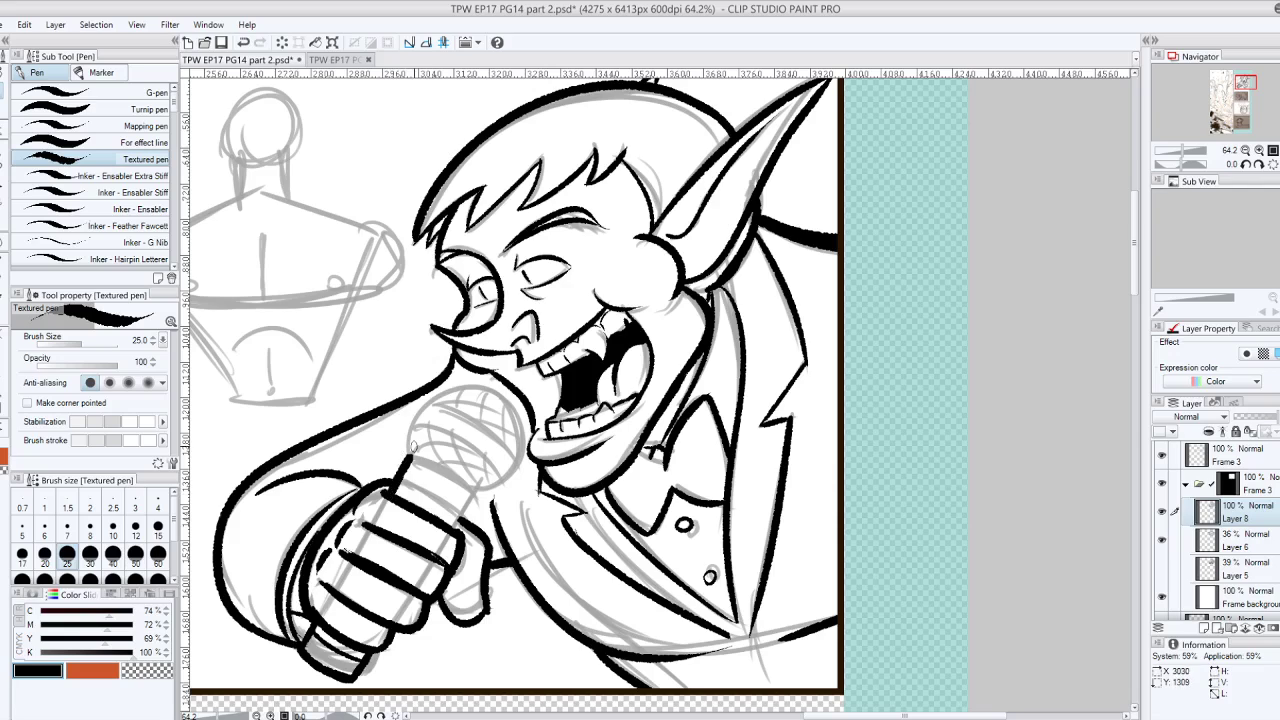
drag(412, 455, 477, 493)
key(ctrl+z)
drag(410, 457, 475, 490)
key(ctrl+z)
mouse_move(411, 456)
mouse_down()
mouse_move(475, 489)
mouse_move(458, 525)
mouse_up()
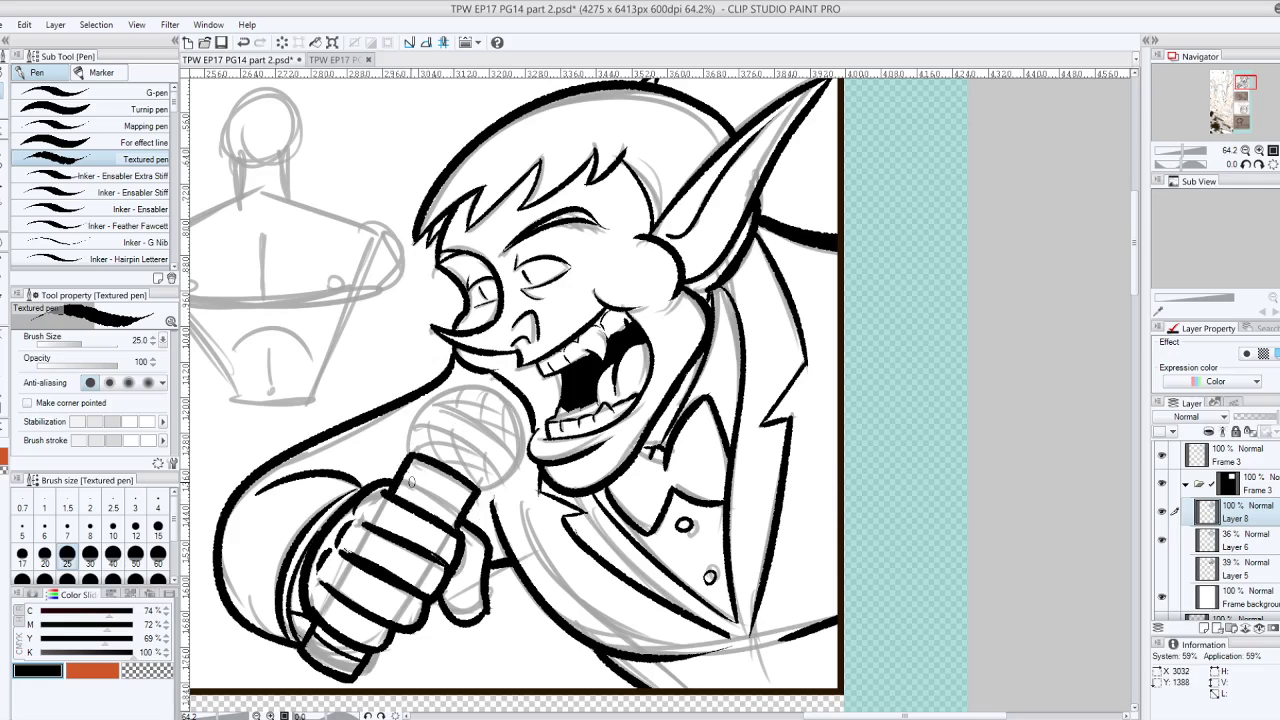
drag(408, 480, 458, 510)
key(ctrl+z)
drag(400, 471, 455, 512)
key(ctrl+z)
drag(400, 471, 466, 516)
mouse_move(410, 453)
mouse_down()
mouse_move(462, 387)
mouse_move(524, 411)
mouse_up()
key(ctrl+z)
mouse_move(408, 454)
mouse_down()
mouse_move(496, 494)
mouse_move(520, 408)
mouse_up()
key(ctrl+z)
mouse_move(409, 453)
mouse_down()
mouse_move(469, 393)
mouse_move(484, 478)
mouse_move(427, 399)
mouse_move(494, 474)
mouse_move(510, 398)
mouse_up()
key(ctrl+z)
key(ctrl+z)
drag(409, 453, 509, 404)
key(ctrl+y)
key(ctrl+z)
key(ctrl+y)
key(ctrl+z)
key(ctrl+z)
key(ctrl+z)
Ink the two parallel curved lines of the band across the microphone's round head
drag(622, 580, 484, 437)
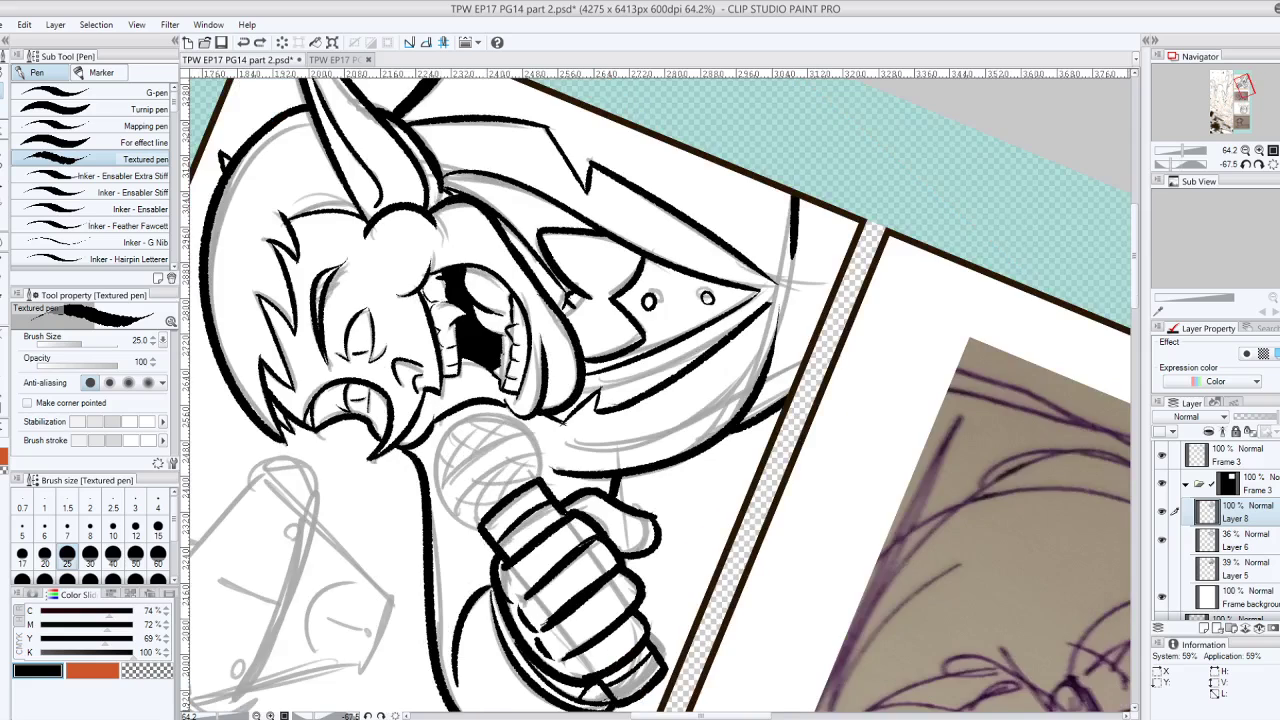
scroll(590, 480, up, 2)
drag(390, 514, 516, 434)
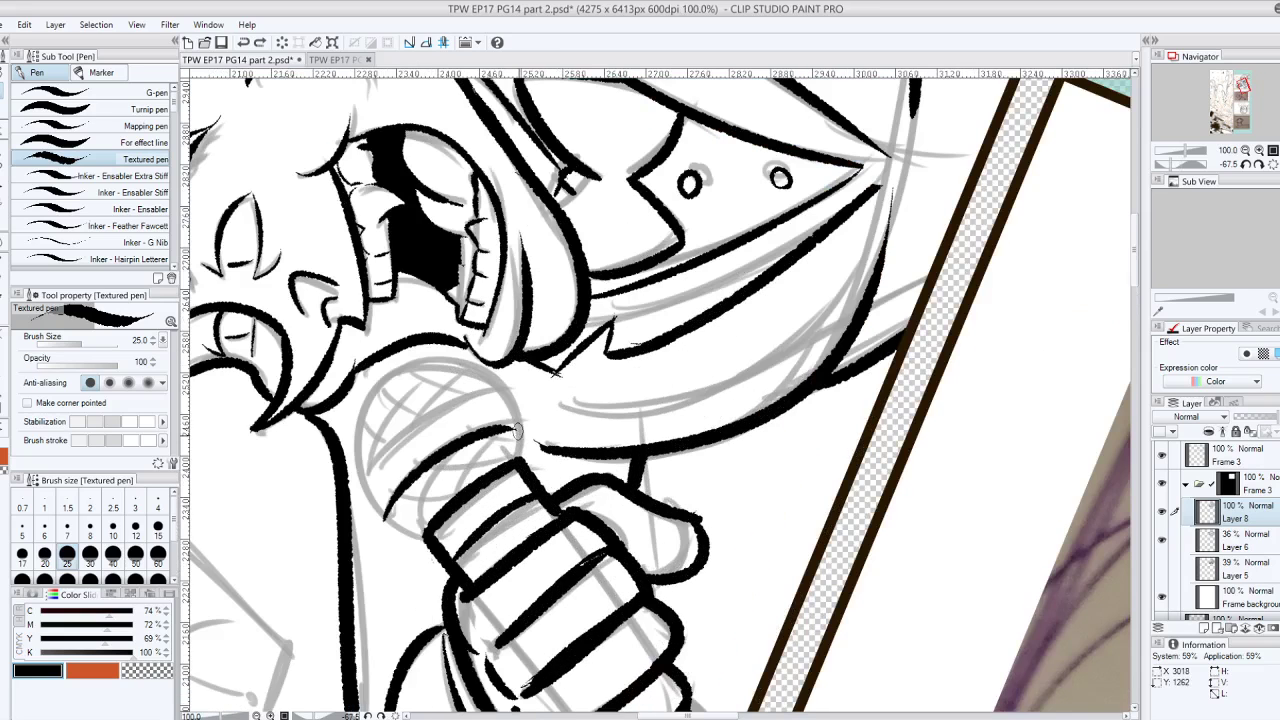
key(ctrl+z)
drag(390, 514, 516, 432)
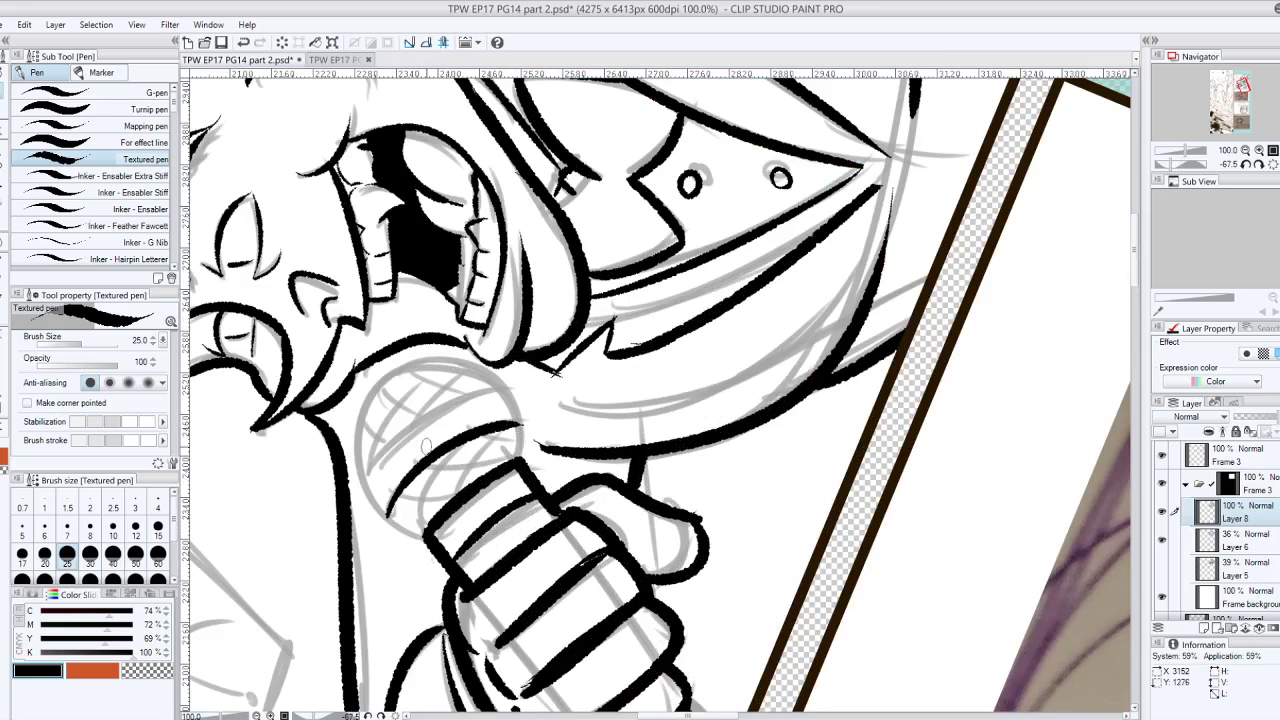
key(ctrl+z)
drag(380, 516, 512, 428)
mouse_move(363, 480)
mouse_down()
mouse_move(389, 516)
mouse_move(516, 398)
mouse_up()
key(ctrl+z)
key(ctrl+z)
drag(362, 468, 518, 398)
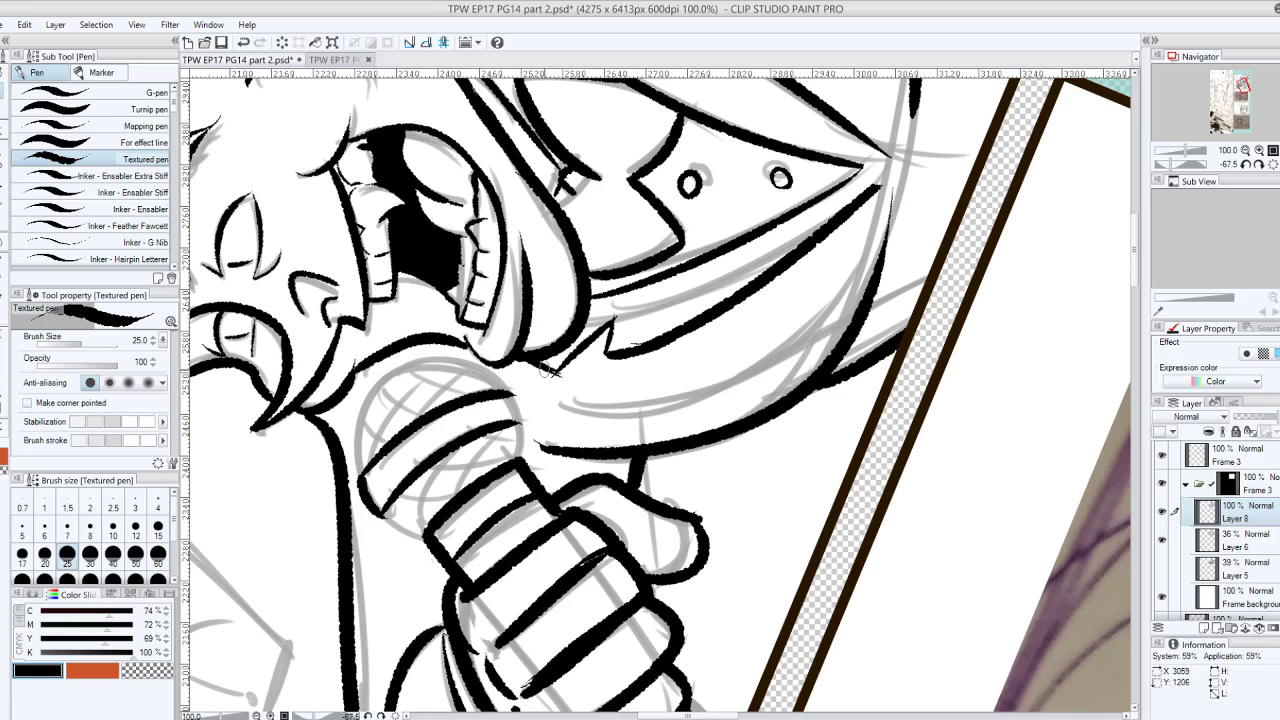
Ink the ends of the band and the lower contour of the microphone's head down to the neck
drag(381, 514, 425, 533)
key(ctrl+z)
key(ctrl+z)
key(ctrl+z)
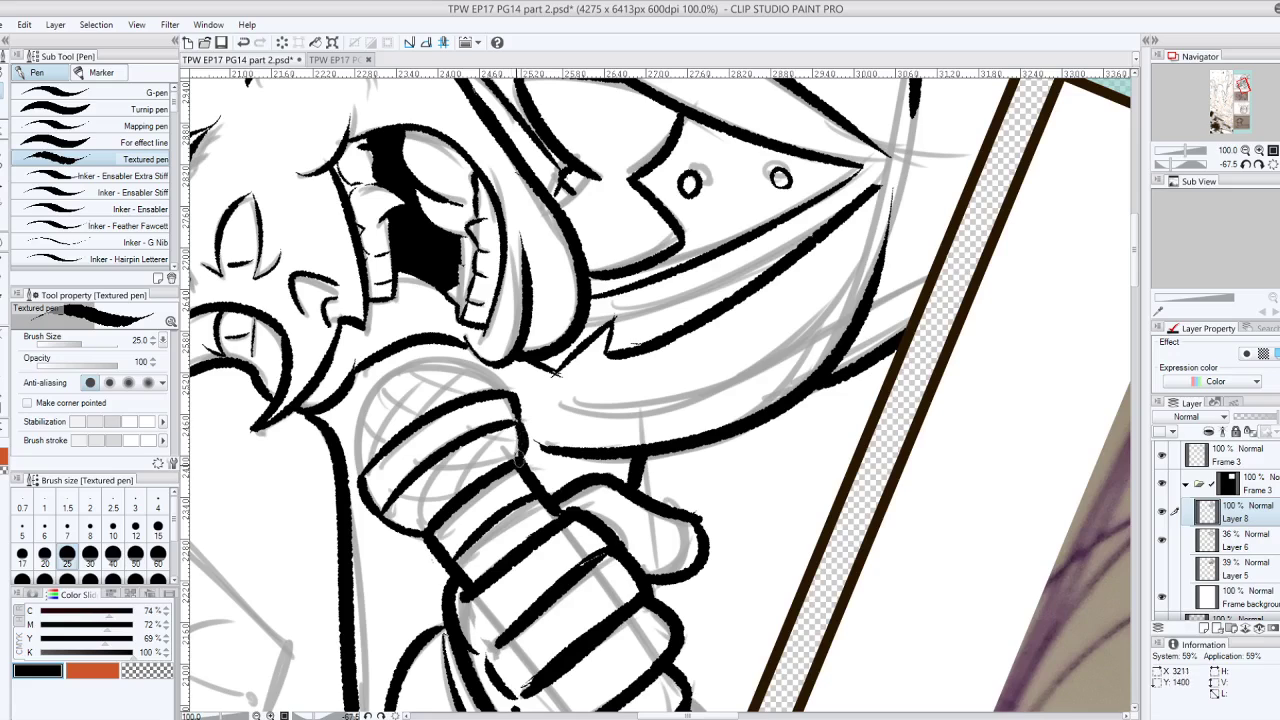
key(ctrl+z)
drag(356, 476, 492, 368)
key(ctrl+z)
drag(360, 482, 512, 370)
key(ctrl+z)
drag(358, 484, 496, 430)
key(ctrl+z)
mouse_move(358, 488)
mouse_down()
mouse_move(395, 374)
mouse_move(498, 400)
mouse_up()
key(ctrl+z)
drag(356, 476, 496, 370)
key(ctrl+z)
drag(360, 474, 514, 405)
key(ctrl+z)
drag(357, 478, 528, 398)
key(ctrl+z)
drag(513, 275, 784, 251)
drag(770, 260, 702, 422)
drag(800, 330, 680, 240)
drag(620, 330, 750, 367)
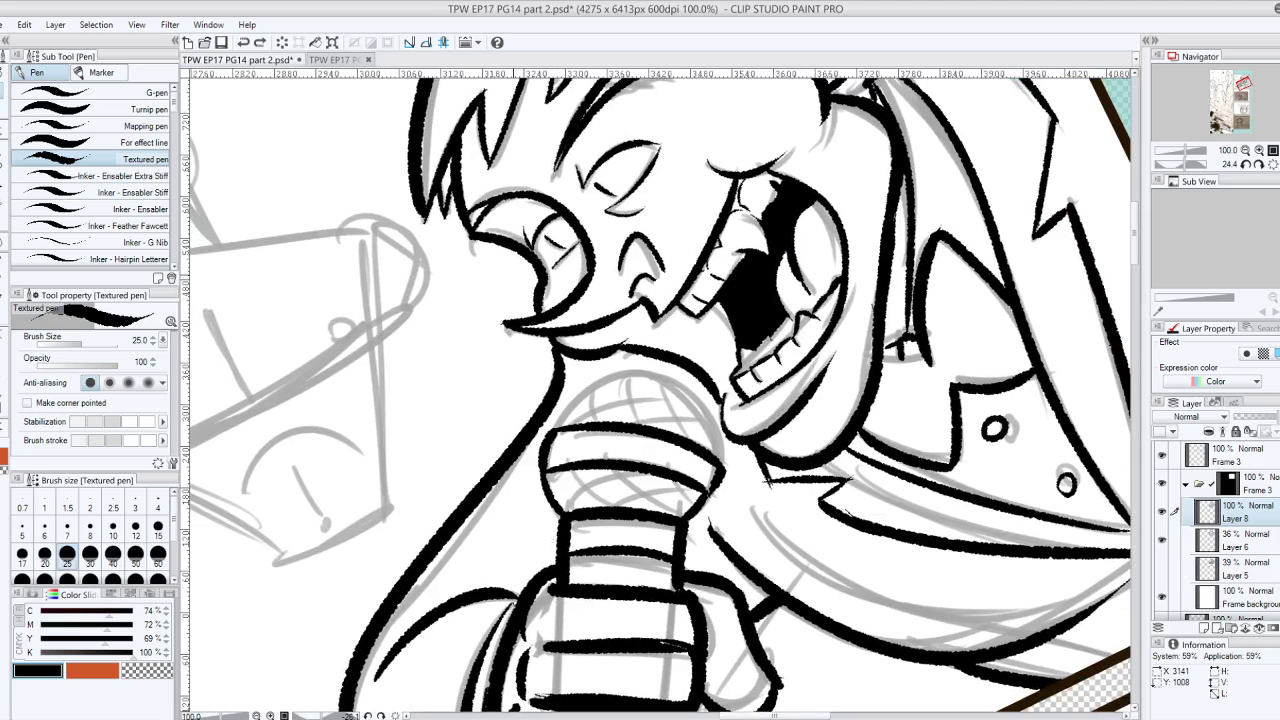
drag(745, 300, 640, 280)
Ink the upper contour of the microphone's round head, from the band over the grille and back to the band
drag(579, 538, 698, 442)
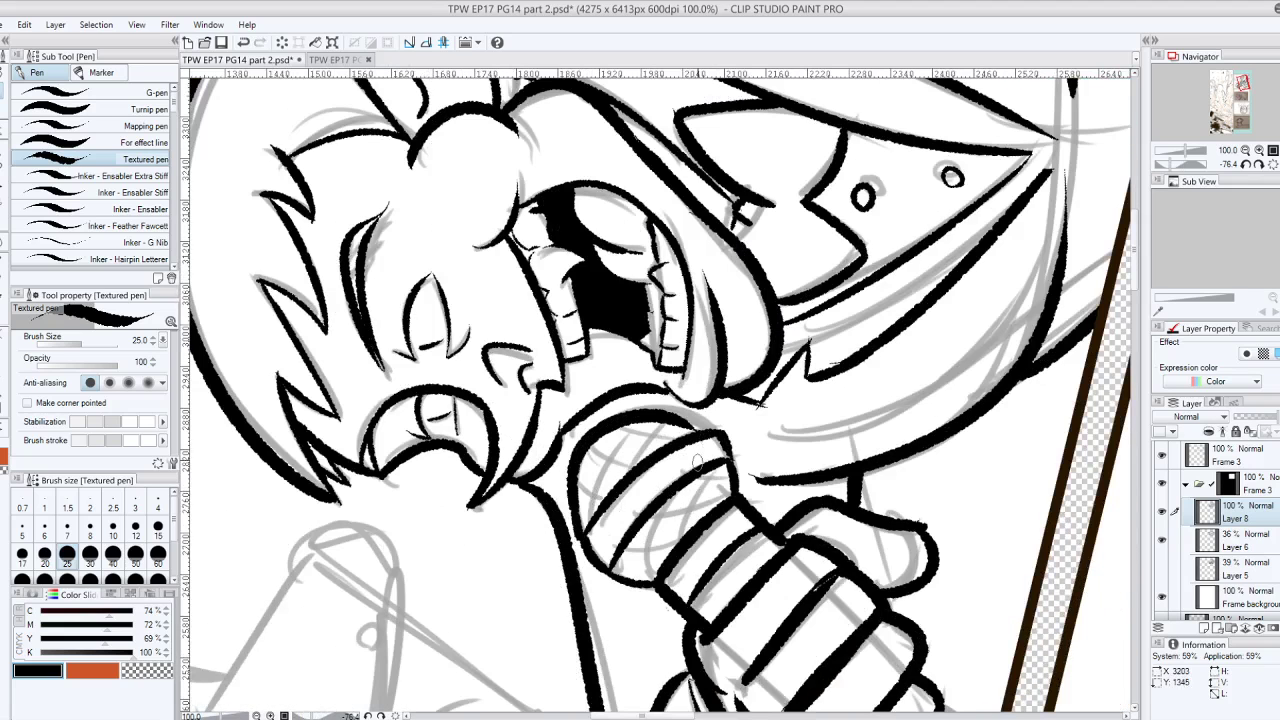
key(ctrl+z)
mouse_move(580, 537)
mouse_down()
mouse_move(573, 494)
mouse_move(714, 432)
mouse_move(560, 484)
mouse_up()
key(ctrl+z)
key(ctrl+z)
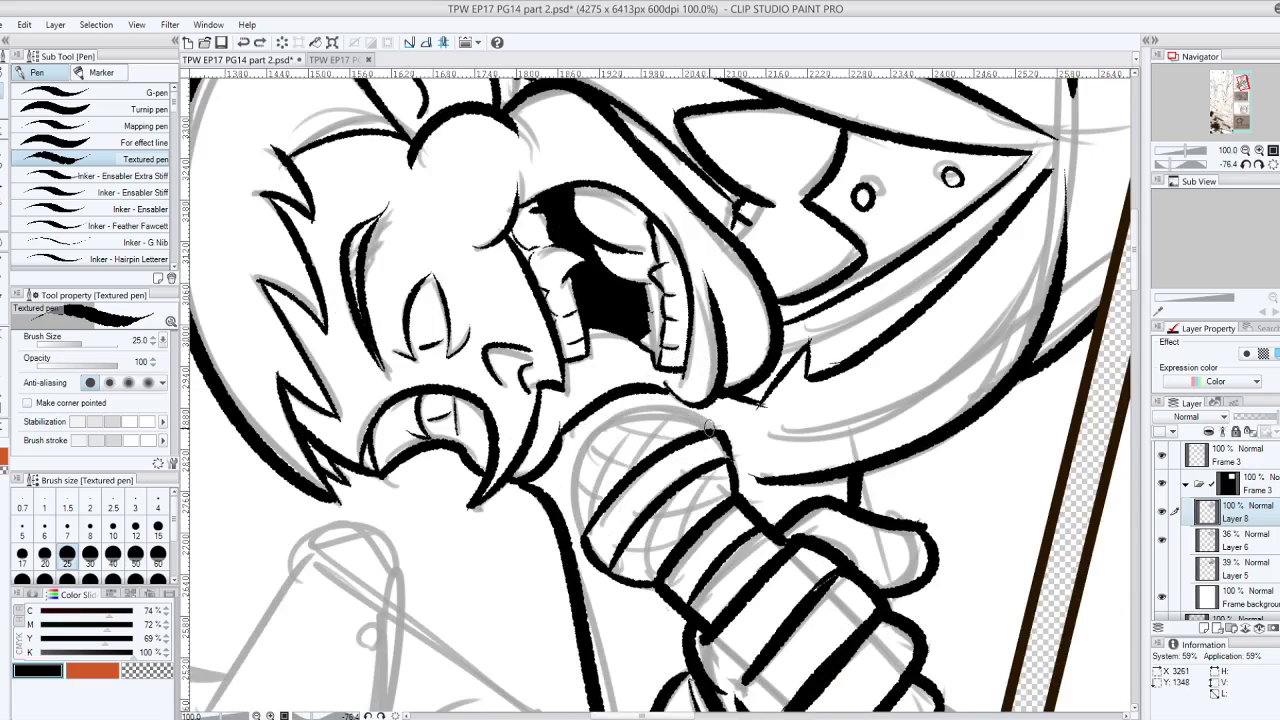
drag(714, 433, 594, 471)
key(ctrl+z)
mouse_move(568, 521)
mouse_down()
mouse_move(584, 442)
mouse_move(636, 408)
mouse_move(711, 438)
mouse_up()
key(ctrl+z)
drag(606, 421, 710, 438)
key(ctrl+z)
drag(618, 406, 714, 452)
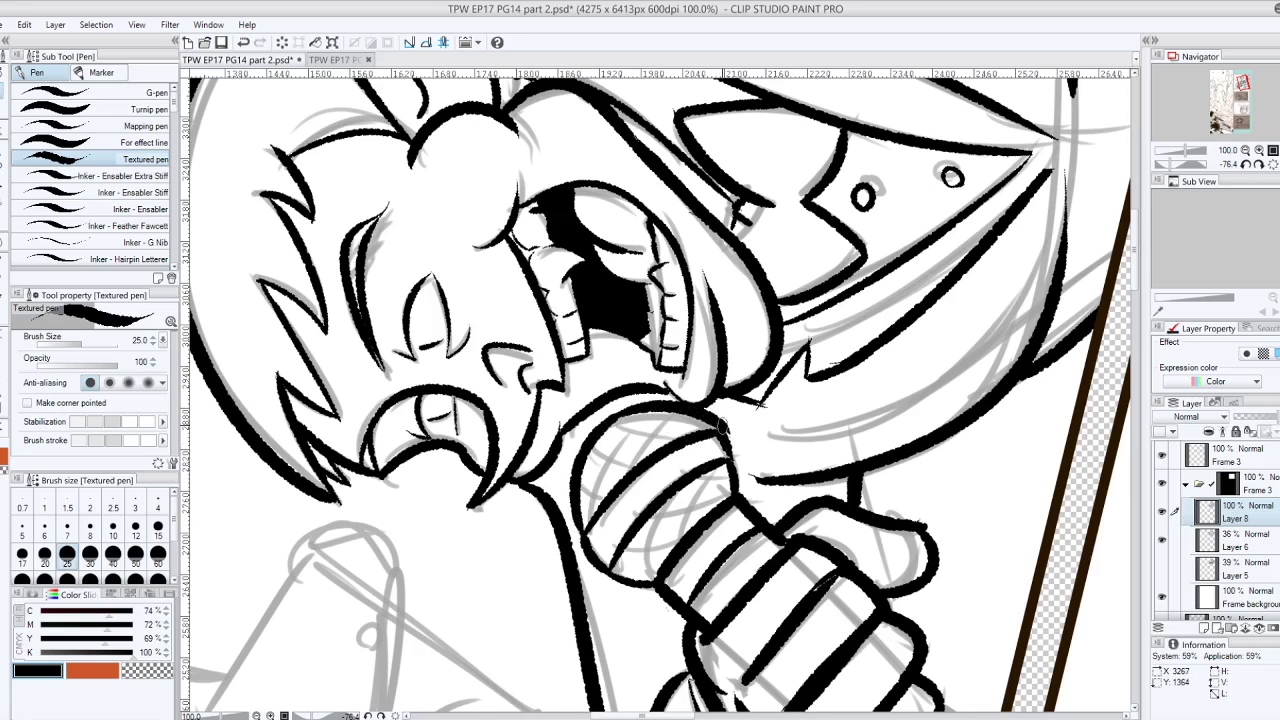
key(ctrl+z)
drag(618, 407, 712, 448)
key(ctrl+z)
drag(616, 408, 716, 446)
drag(600, 431, 644, 414)
Lasso the inked arm, fist and microphone, shift them slightly away from the face, then deselect and return to the Textured pen
drag(777, 401, 741, 479)
drag(778, 205, 755, 362)
key(ctrl+at)
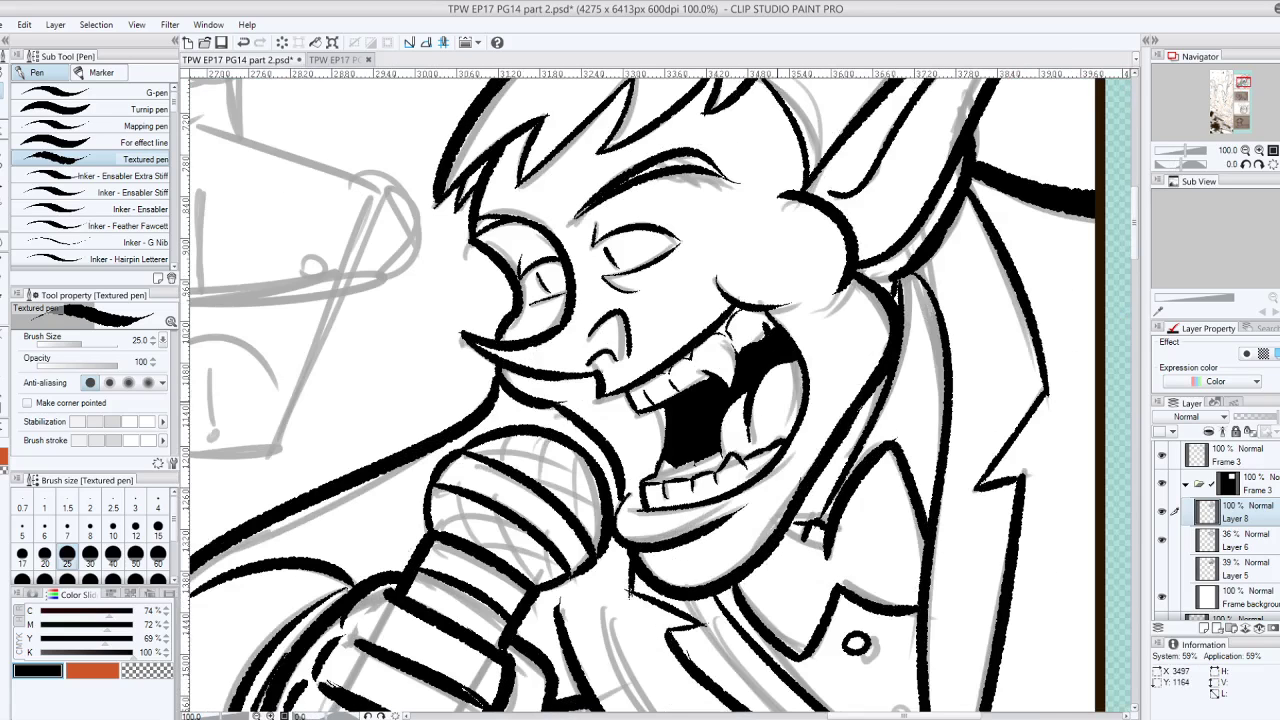
drag(759, 425, 730, 472)
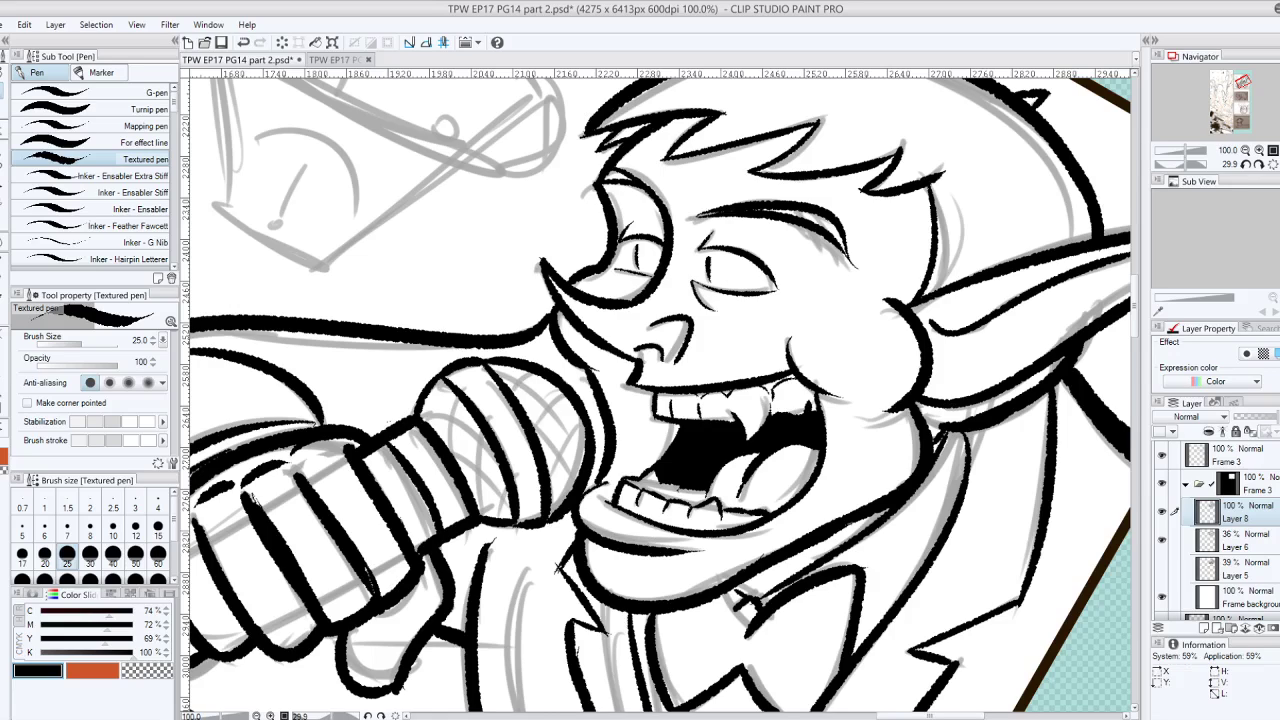
scroll(650, 538, down, 2)
scroll(708, 412, down, 3)
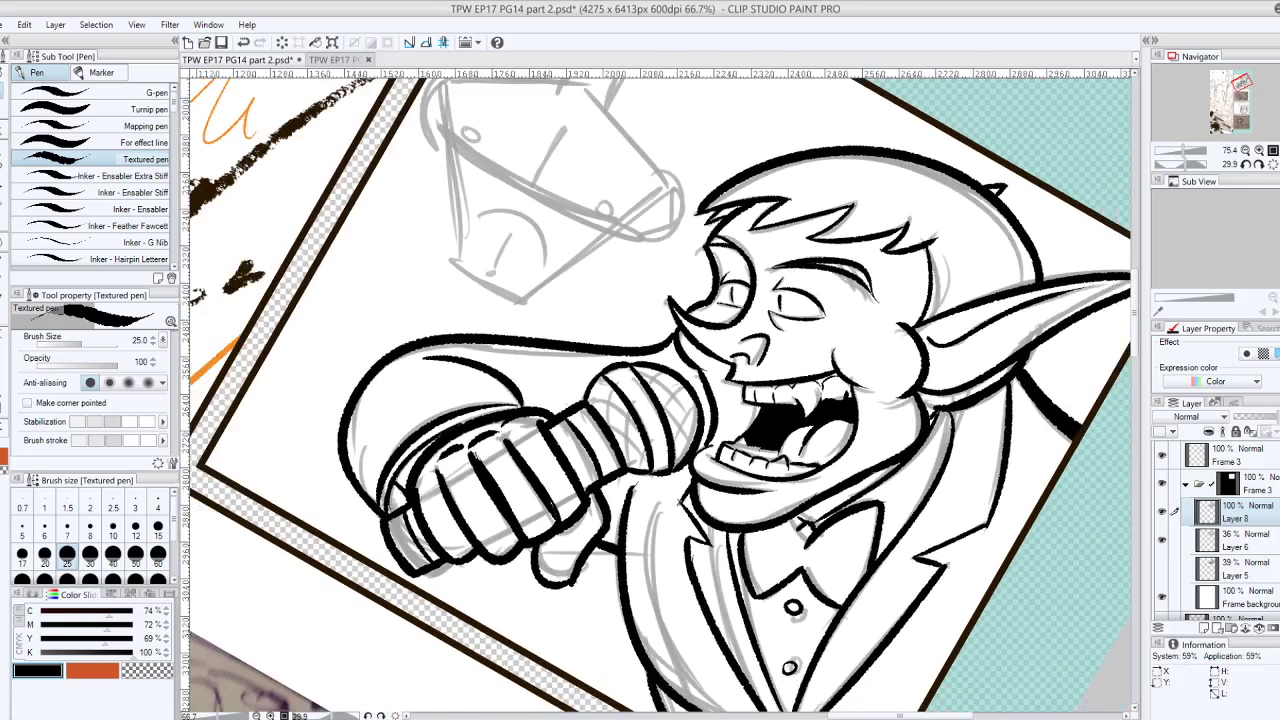
click(4, 172)
mouse_move(488, 546)
mouse_down()
mouse_move(396, 466)
mouse_move(426, 371)
mouse_move(467, 347)
mouse_move(580, 373)
mouse_move(694, 376)
mouse_move(711, 408)
mouse_move(704, 438)
mouse_move(679, 463)
mouse_move(644, 463)
mouse_move(636, 504)
mouse_move(596, 563)
mouse_move(457, 556)
mouse_up()
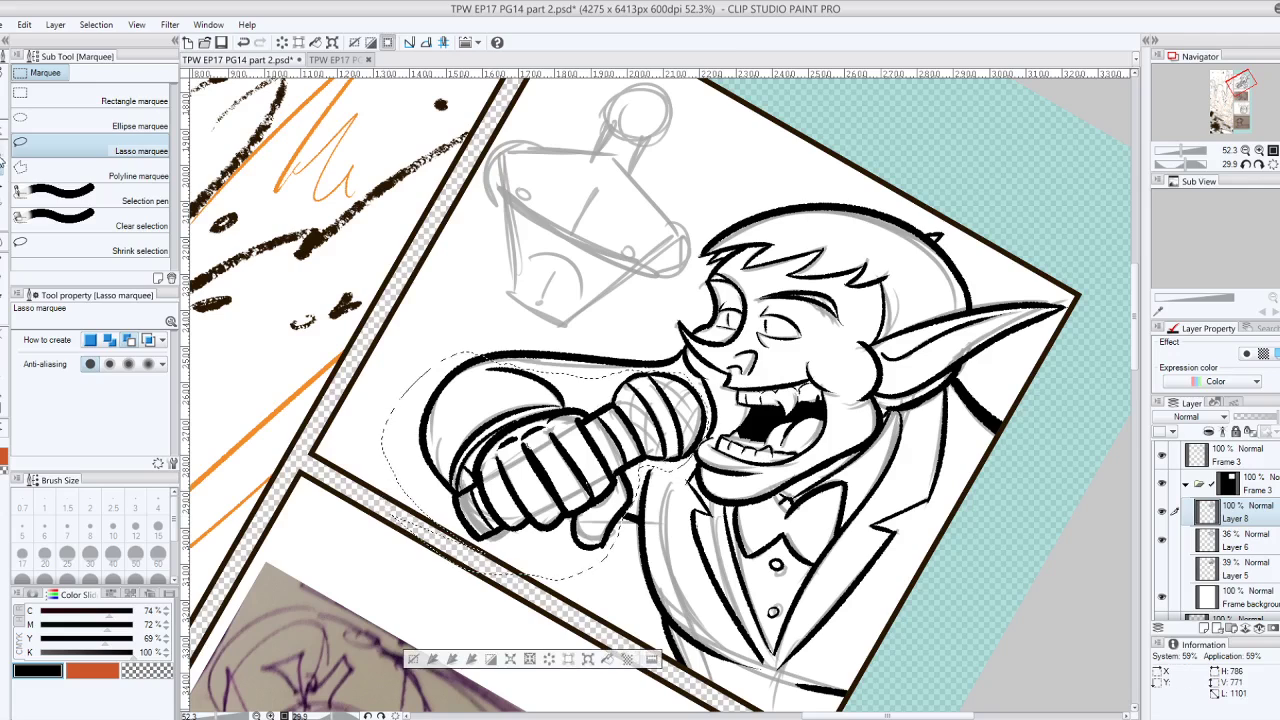
key(k)
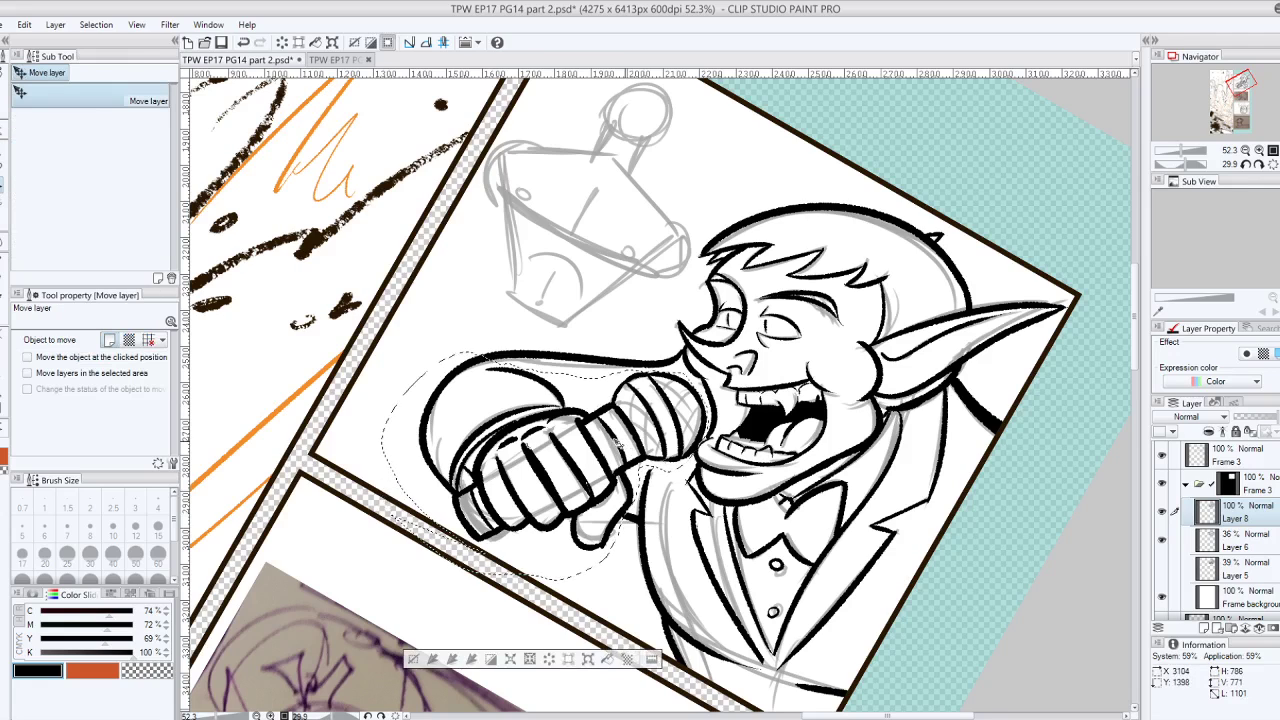
mouse_move(620, 442)
mouse_down()
mouse_move(600, 436)
mouse_move(626, 437)
mouse_up()
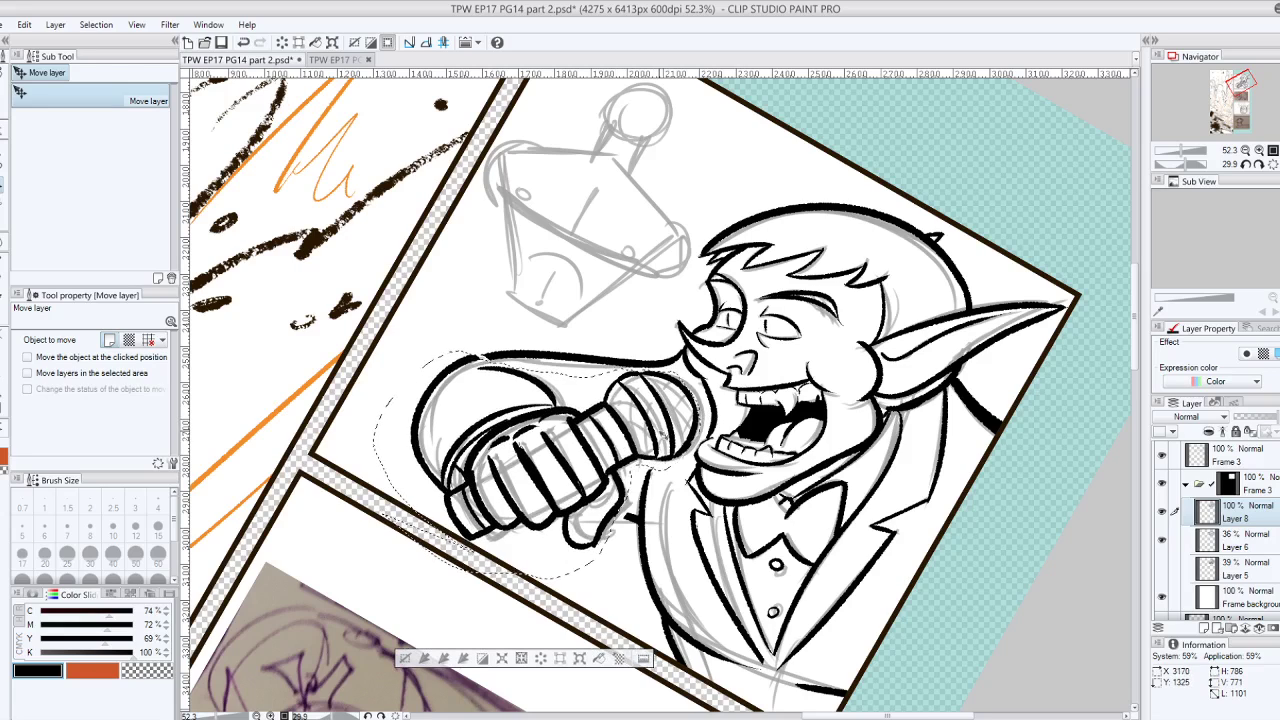
key(ctrl+d)
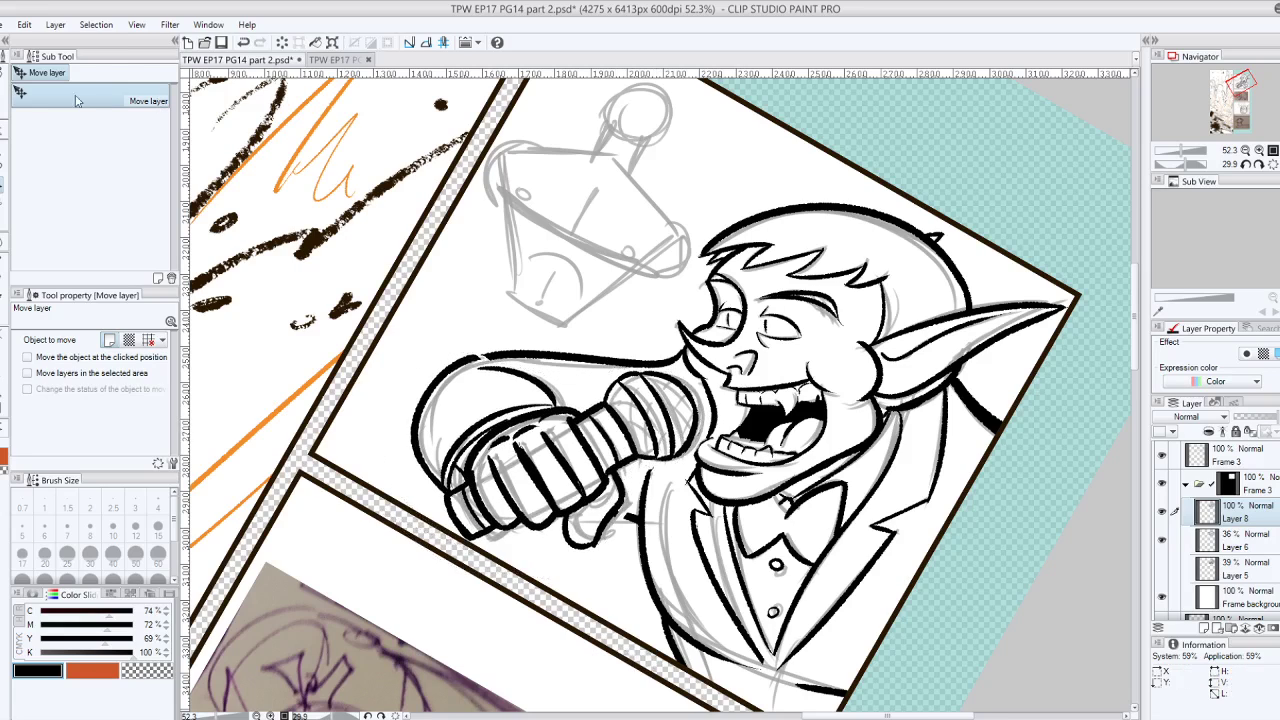
click(5, 78)
Reconnect the short line between the thumb and the jacket, and close the gap in the sleeve's upper contour
drag(660, 395, 576, 359)
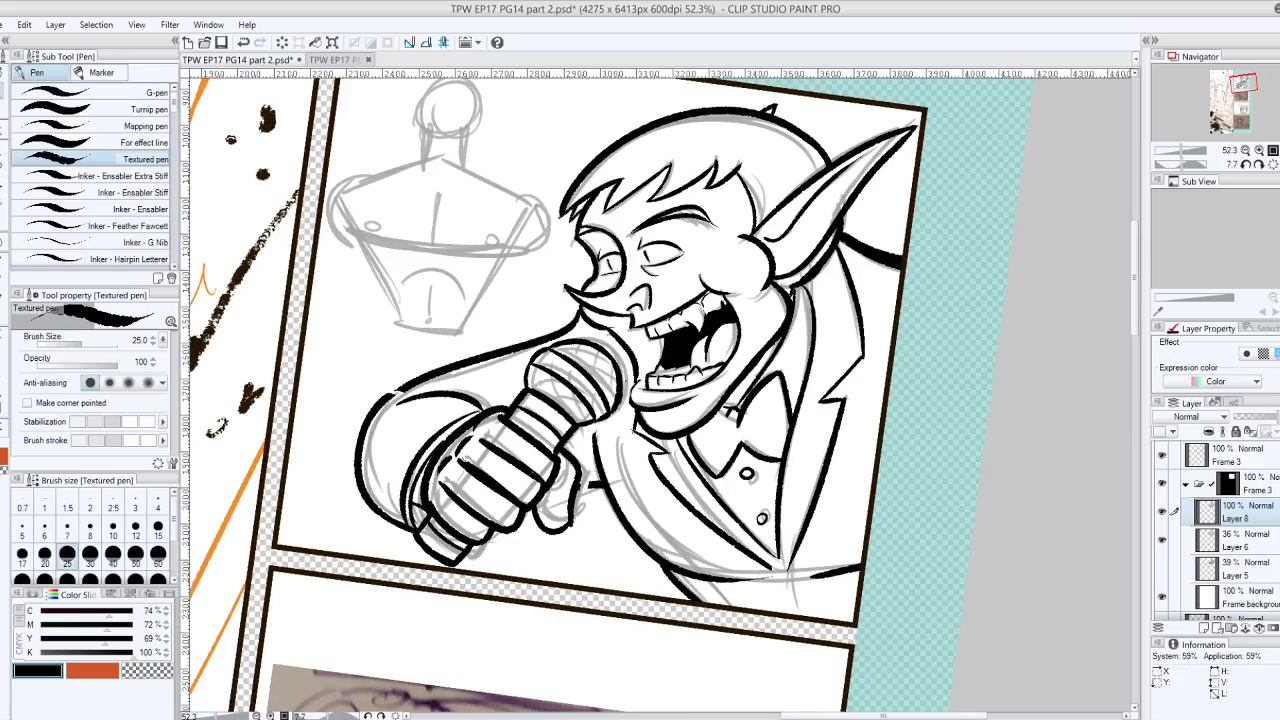
key(ctrl+plus)
drag(463, 458, 503, 530)
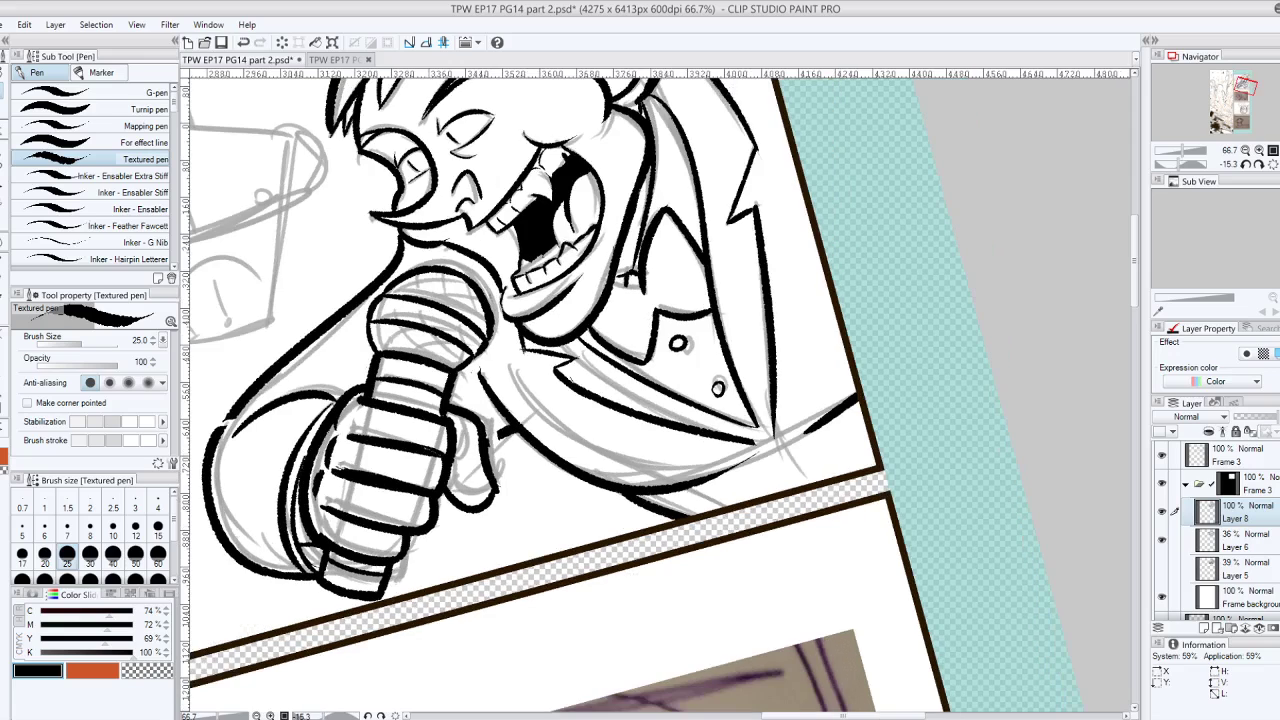
drag(488, 442, 516, 428)
key(ctrl+z)
key(ctrl+z)
key(ctrl+z)
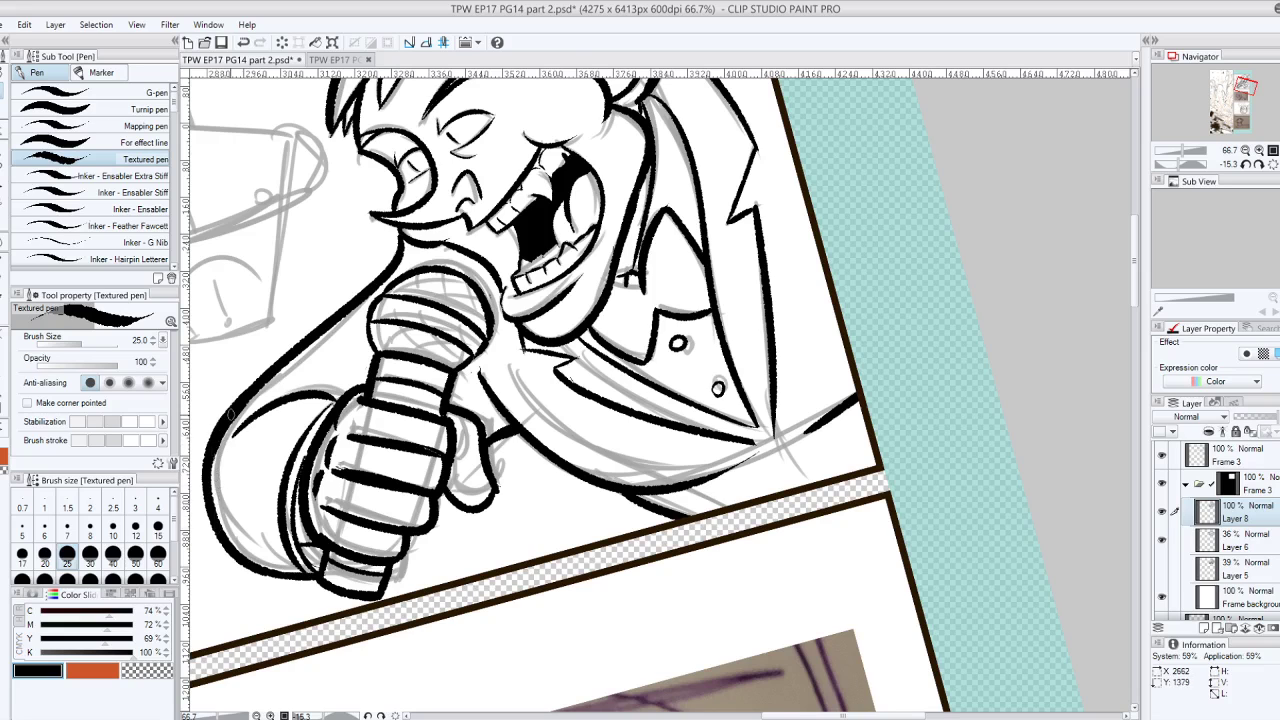
Erase the inked microphone head with its band and re-ink its round outline on the side away from the mouth
drag(230, 414, 241, 503)
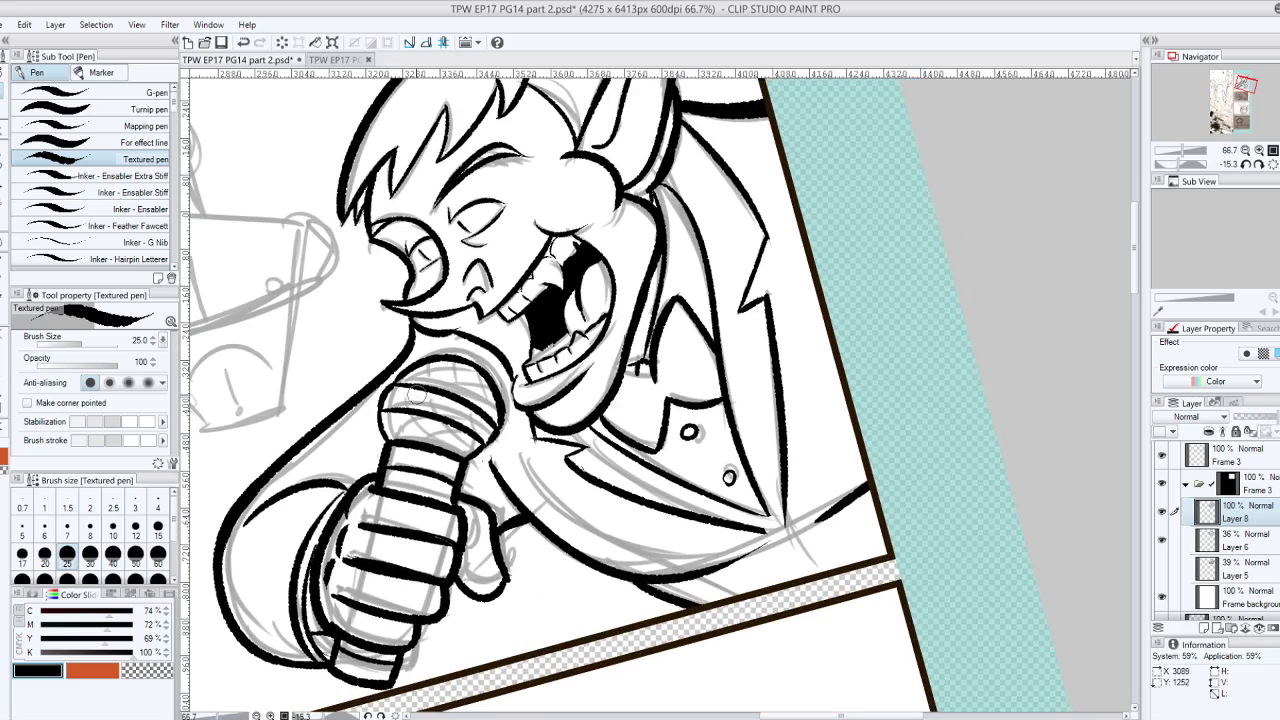
mouse_move(498, 392)
mouse_down()
mouse_move(506, 427)
mouse_move(484, 439)
mouse_move(478, 424)
mouse_move(428, 426)
mouse_move(425, 363)
mouse_move(376, 429)
mouse_up()
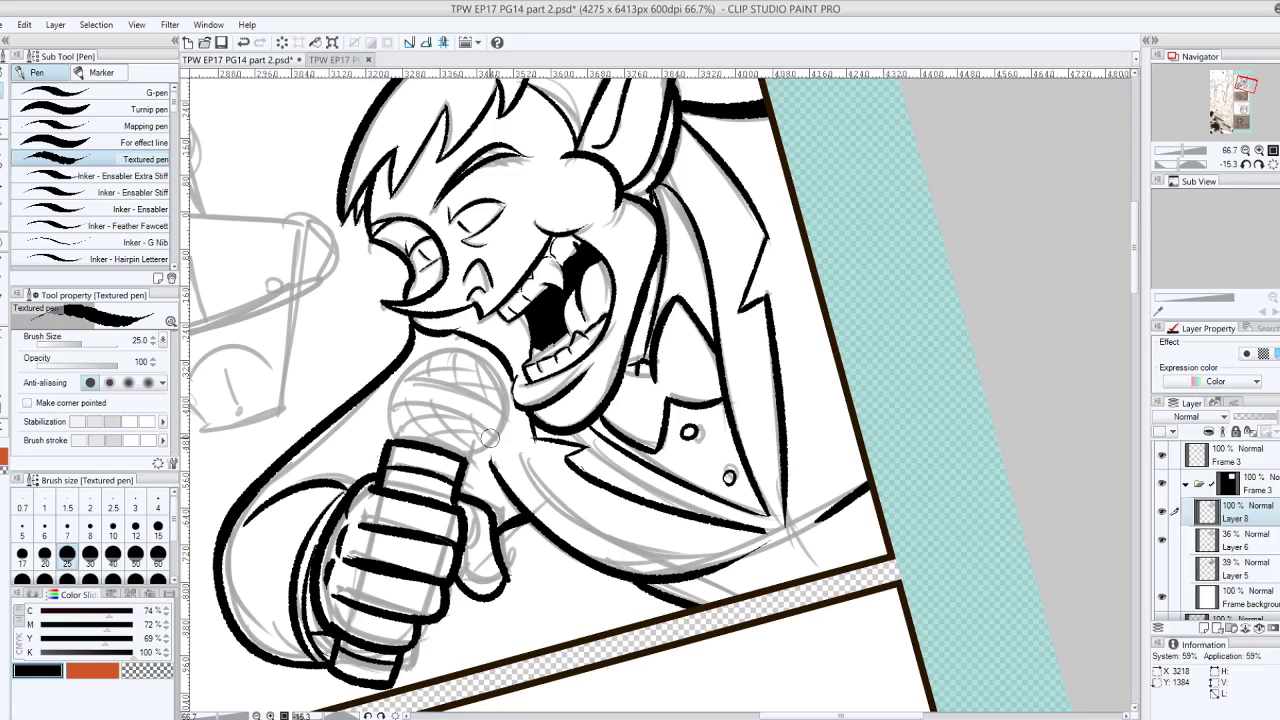
mouse_move(390, 440)
mouse_down()
mouse_move(497, 375)
mouse_move(495, 458)
mouse_up()
key(ctrl+z)
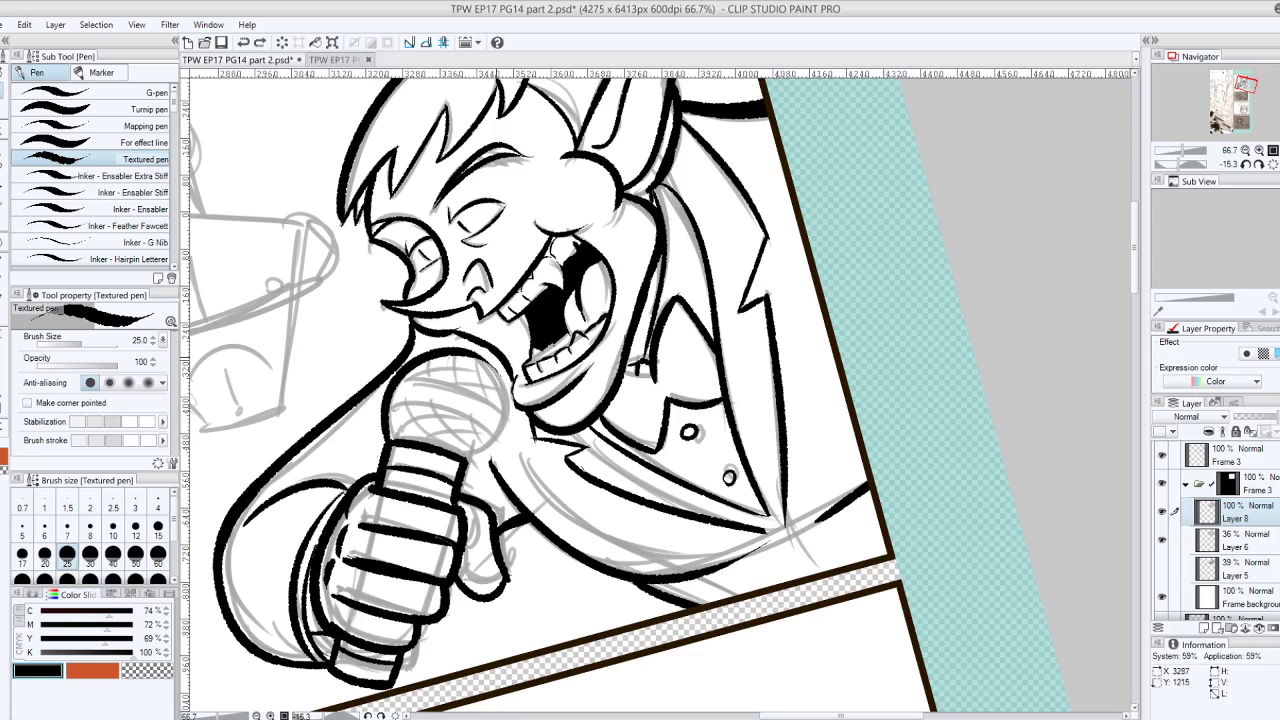
Ink the rest of the microphone head's round outline on the side facing the mouth, down to the neck
mouse_move(472, 354)
mouse_down()
mouse_move(486, 363)
mouse_move(470, 463)
mouse_up()
key(ctrl+z)
mouse_move(473, 355)
mouse_down()
mouse_move(474, 454)
mouse_move(476, 357)
mouse_up()
key(ctrl+z)
key(ctrl+z)
mouse_move(482, 313)
mouse_down()
mouse_move(564, 280)
mouse_move(602, 290)
mouse_move(640, 327)
mouse_up()
mouse_move(505, 300)
mouse_down()
mouse_move(566, 346)
mouse_move(625, 322)
mouse_up()
key(ctrl+z)
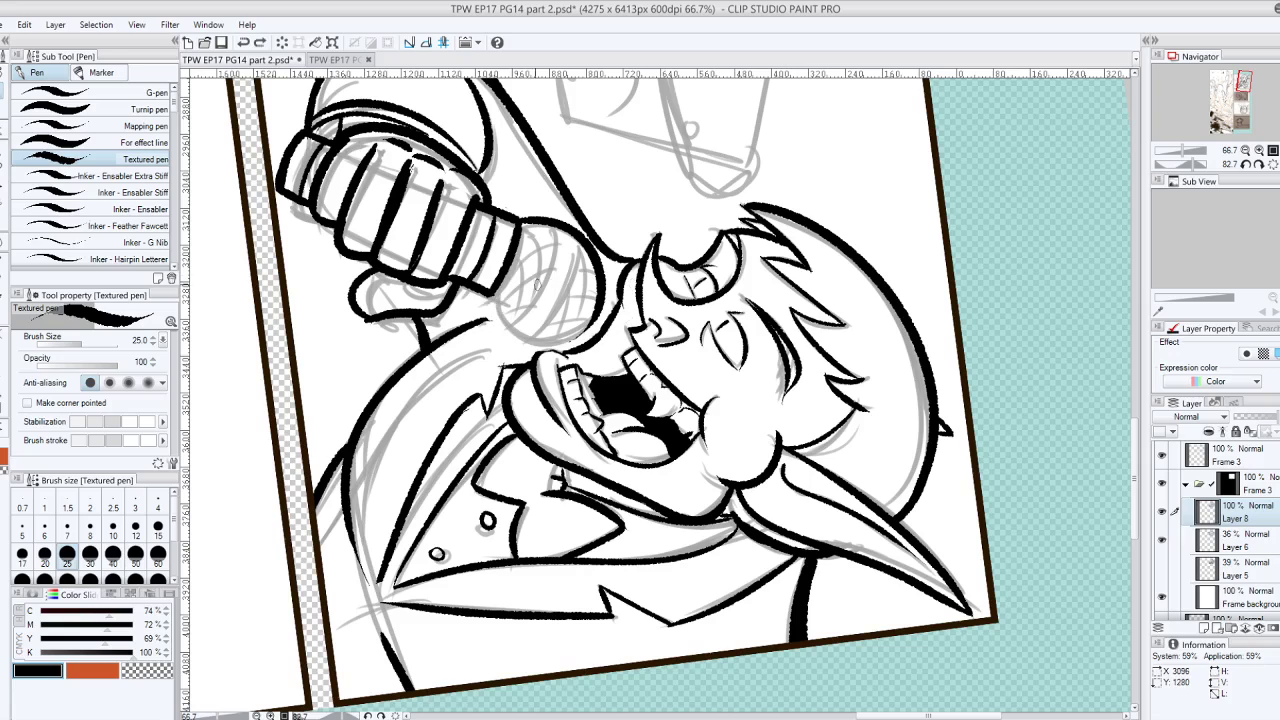
drag(492, 296, 584, 340)
key(ctrl+z)
drag(490, 298, 592, 336)
key(ctrl+z)
mouse_move(492, 298)
mouse_down()
mouse_move(556, 233)
mouse_move(616, 209)
mouse_move(576, 331)
mouse_move(584, 269)
mouse_move(593, 310)
mouse_up()
key(ctrl+z)
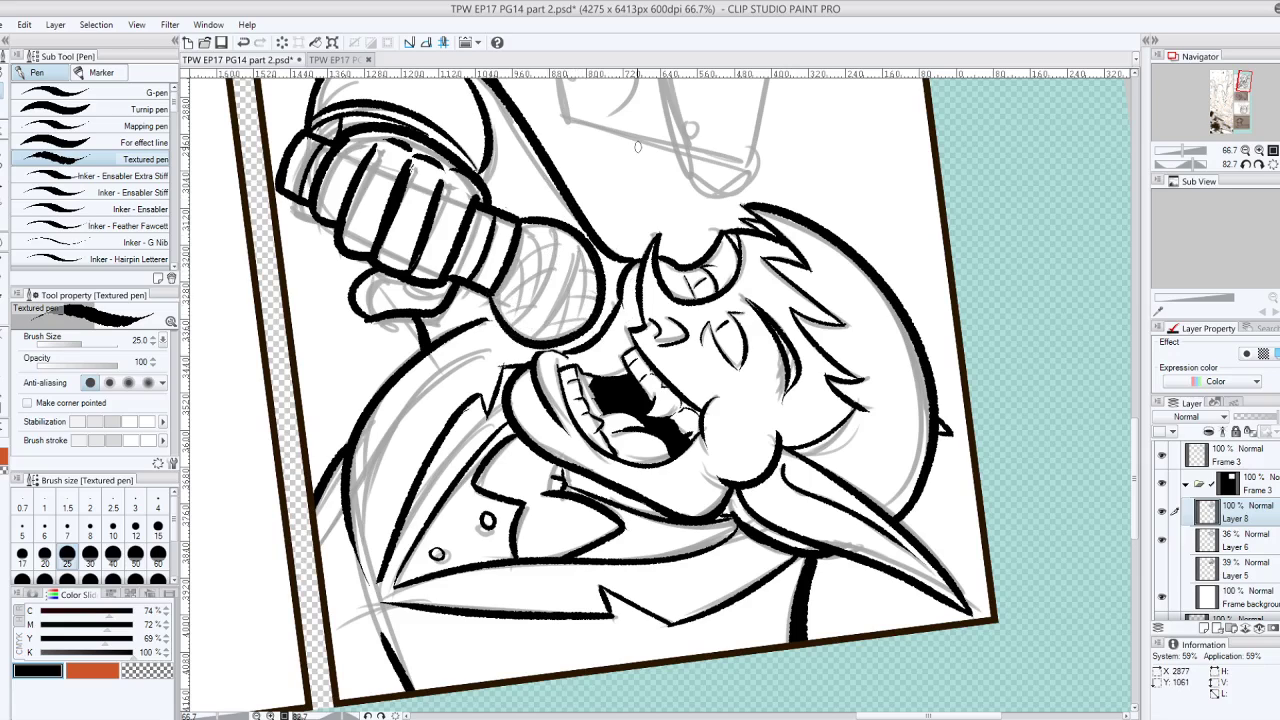
mouse_move(638, 147)
mouse_down()
mouse_move(532, 182)
mouse_move(411, 385)
mouse_move(444, 519)
mouse_move(631, 394)
mouse_up()
mouse_move(480, 400)
mouse_down()
mouse_move(500, 456)
mouse_move(640, 391)
mouse_up()
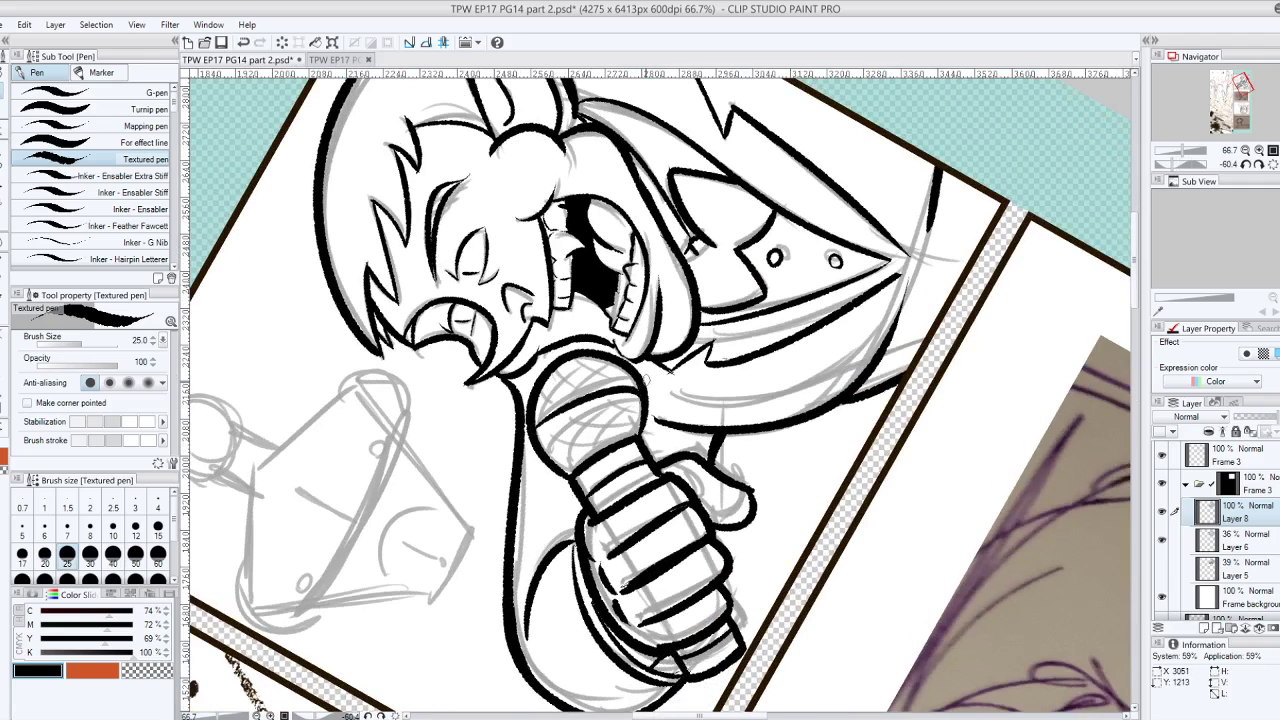
key(ctrl+z)
drag(535, 427, 636, 386)
key(ctrl+z)
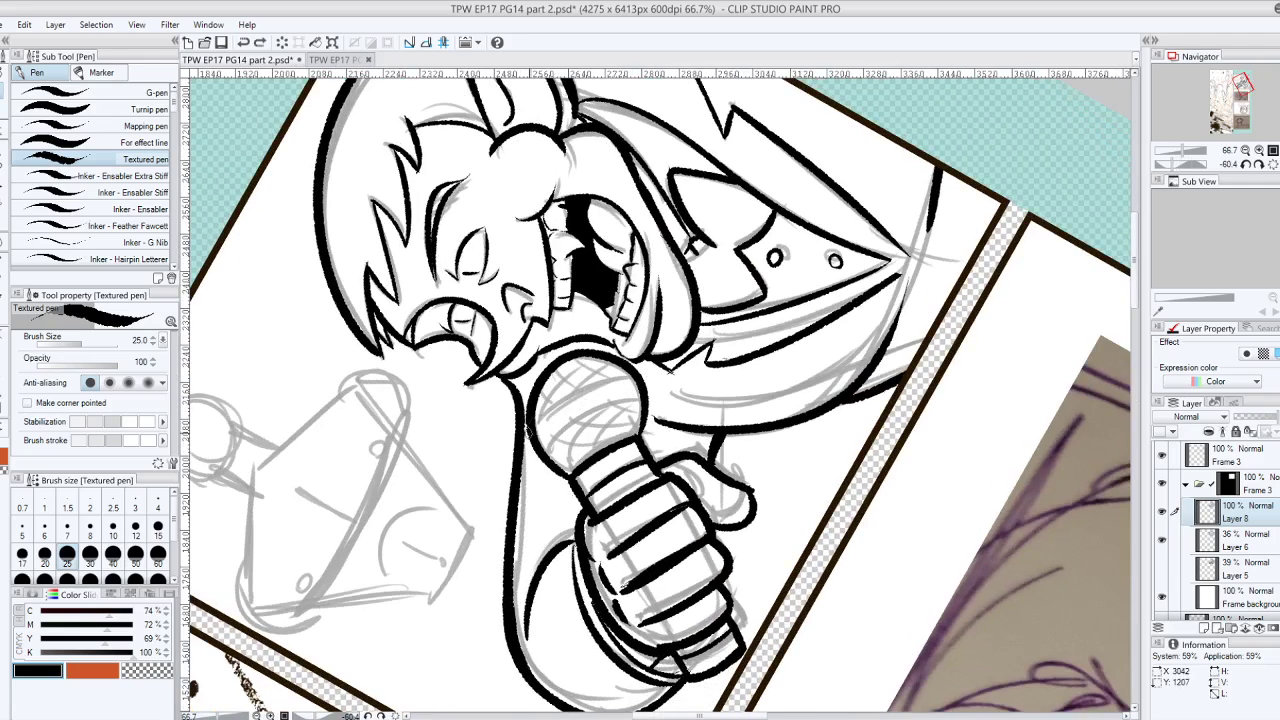
drag(532, 430, 637, 393)
drag(544, 450, 642, 402)
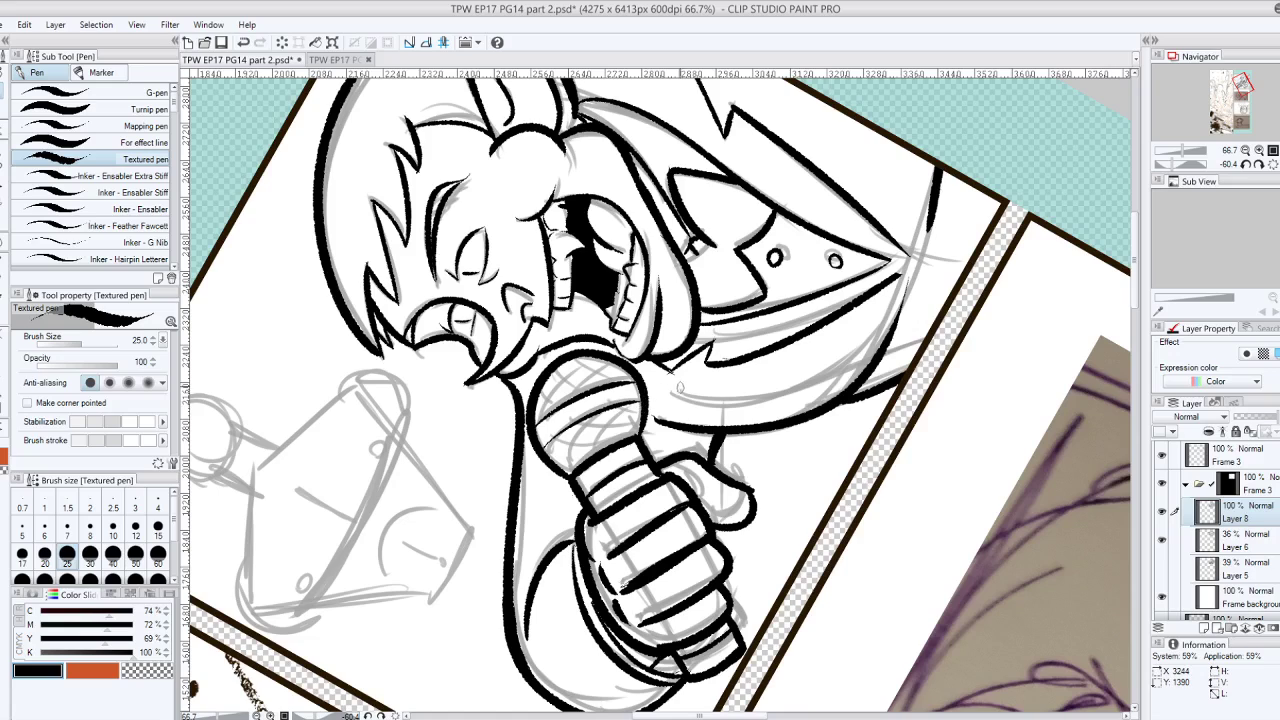
key(ctrl+z)
key(ctrl+z)
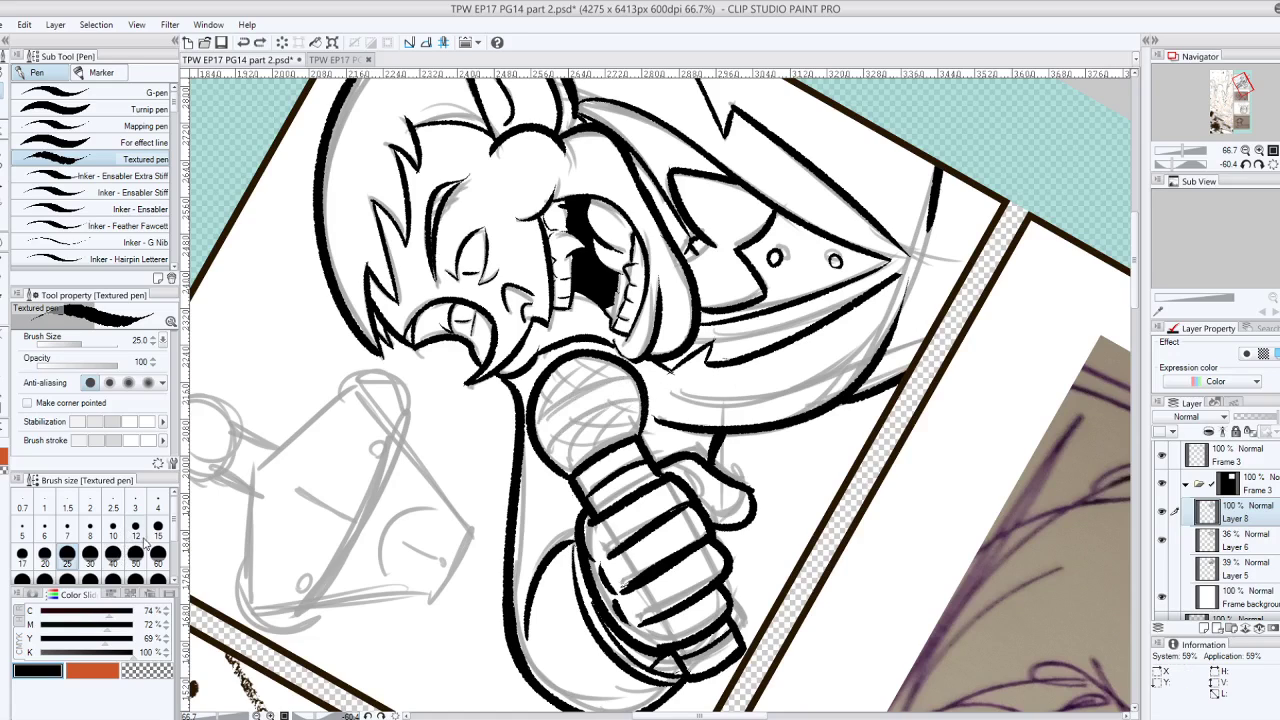
Ink two parallel curved band lines across the microphone's head with brush size 15
click(157, 525)
drag(530, 434, 638, 382)
drag(545, 448, 646, 401)
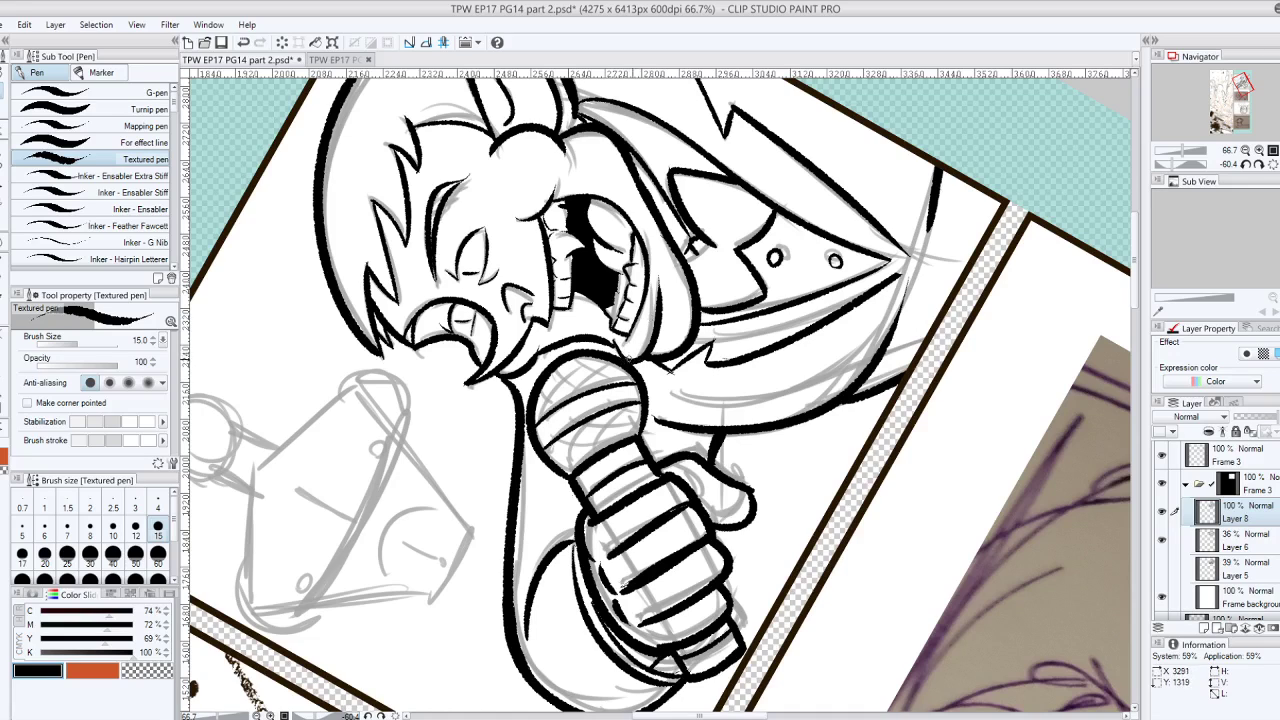
Touch up the chin and lip contour where it comes close to the microphone's head
drag(588, 360, 701, 327)
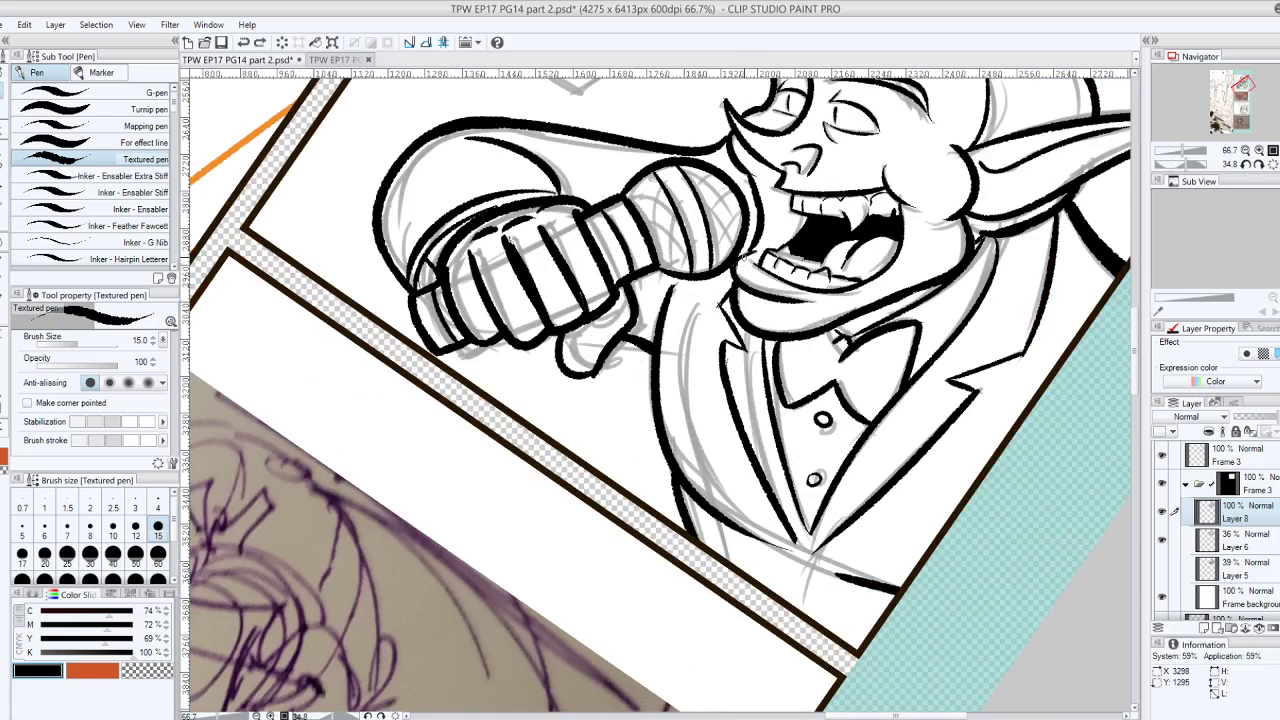
key(ctrl+z)
drag(763, 252, 733, 285)
key(ctrl+z)
key(ctrl+z)
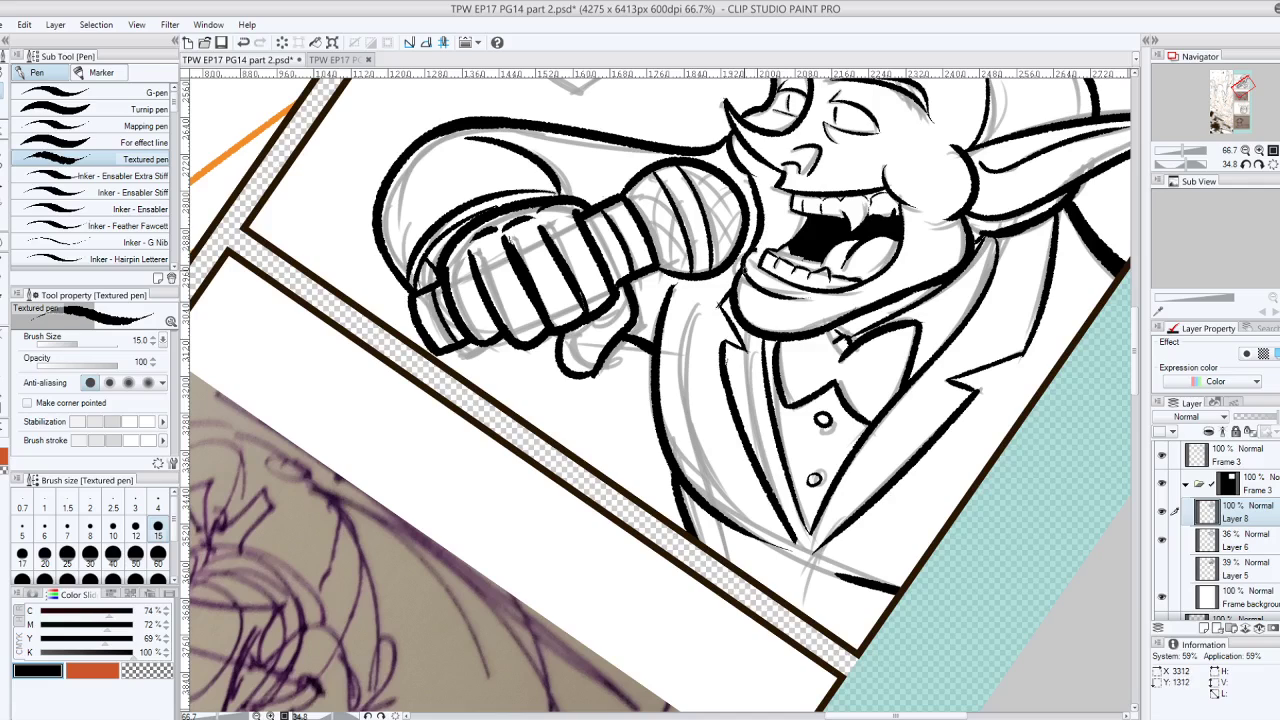
mouse_move(754, 261)
mouse_down()
mouse_move(772, 276)
mouse_move(746, 437)
mouse_up()
key(ctrl+z)
key(ctrl+z)
Go over the microphone head's upper outline on the side away from the mouth to strengthen the line
drag(480, 462, 493, 414)
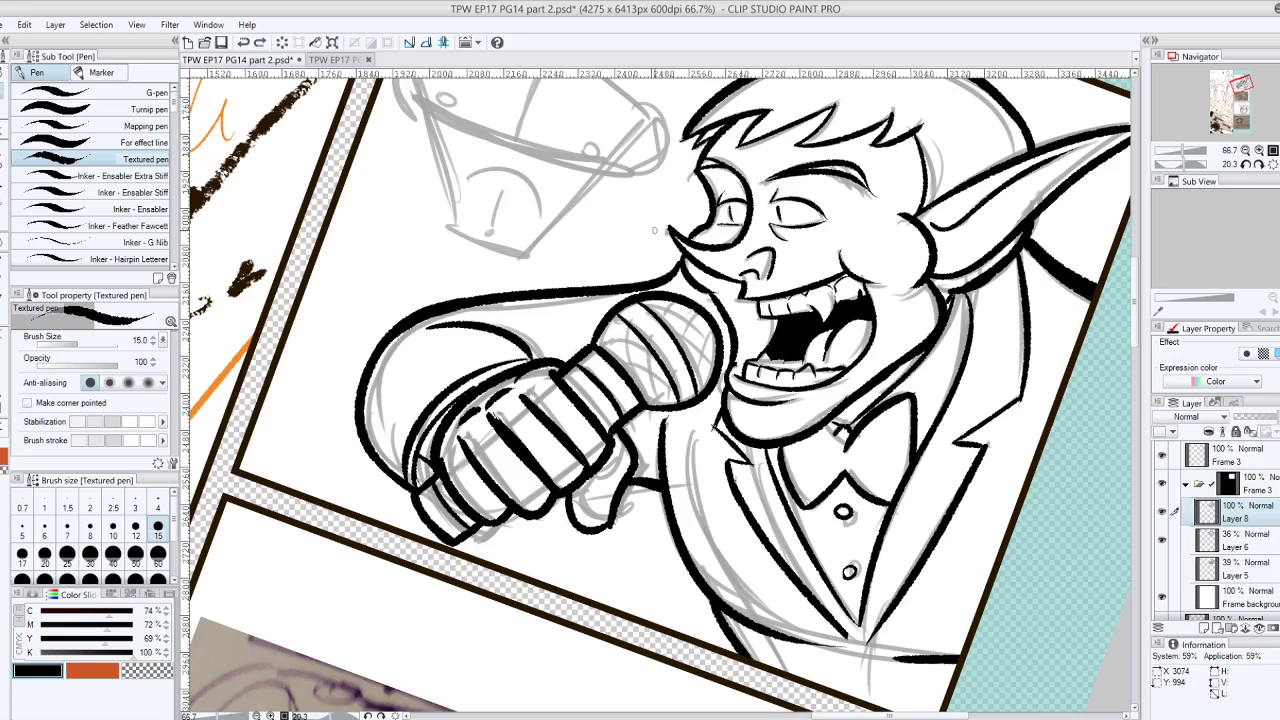
drag(597, 348, 632, 308)
key(ctrl+z)
key(ctrl+z)
drag(598, 348, 674, 294)
Check the inked character and microphone with the panel turned upside down and at a reduced scale
mouse_move(724, 252)
mouse_down()
mouse_move(796, 422)
mouse_move(777, 471)
mouse_move(734, 513)
mouse_move(636, 532)
mouse_up()
drag(720, 400, 560, 467)
drag(780, 470, 798, 430)
drag(640, 420, 712, 394)
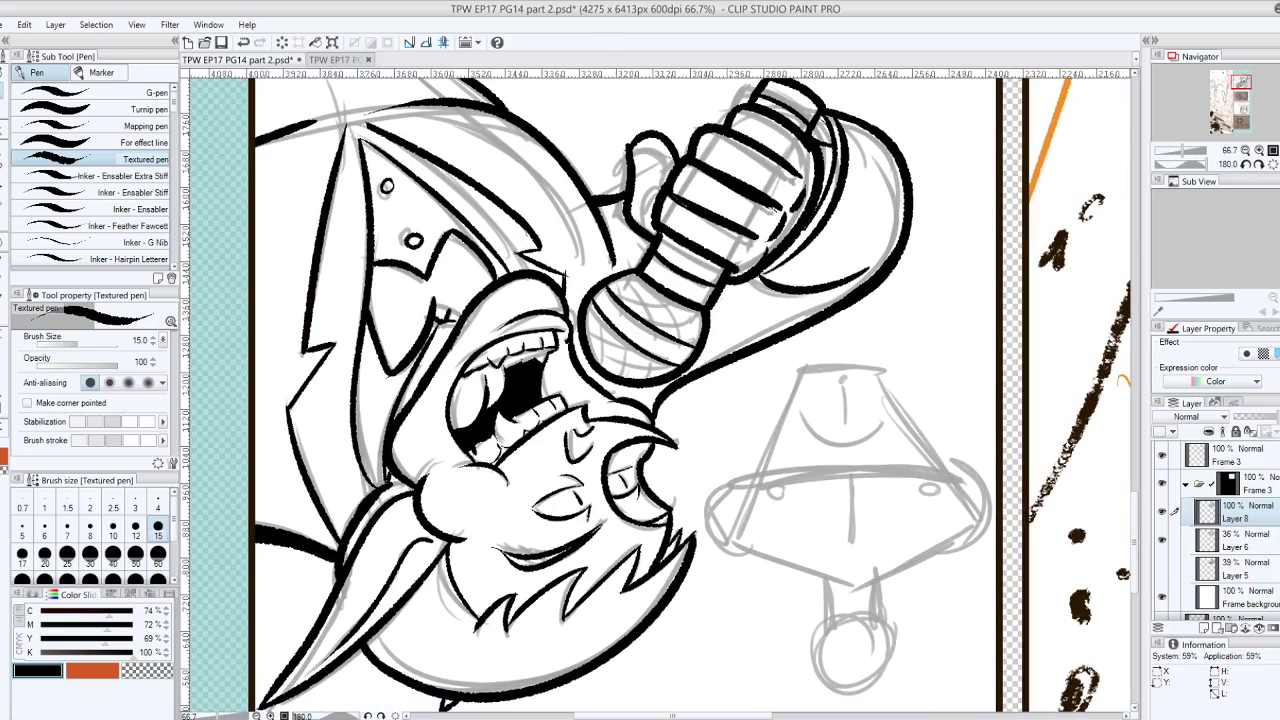
drag(721, 414, 628, 414)
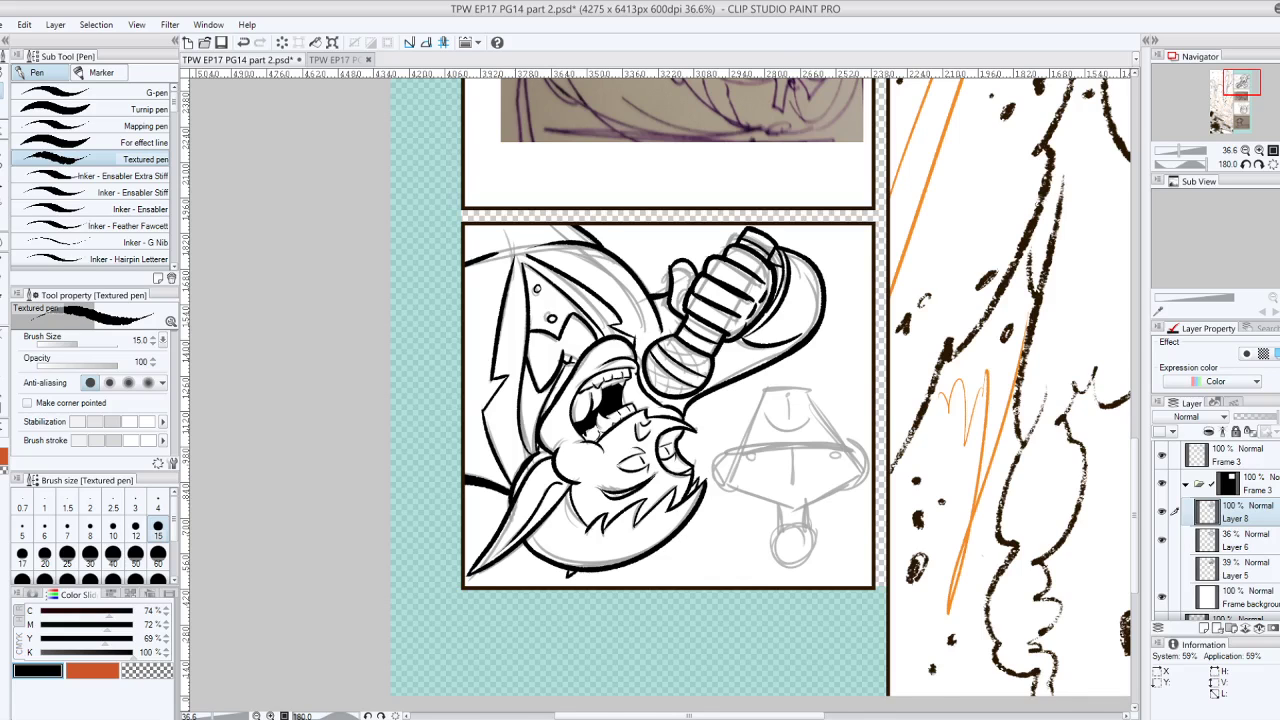
mouse_move(772, 403)
mouse_down()
mouse_move(820, 403)
mouse_move(808, 424)
mouse_move(868, 424)
mouse_move(789, 230)
mouse_move(675, 186)
mouse_up()
mouse_move(675, 186)
mouse_down()
mouse_move(590, 272)
mouse_move(576, 250)
mouse_move(502, 341)
mouse_move(574, 234)
mouse_move(500, 245)
mouse_move(467, 277)
mouse_up()
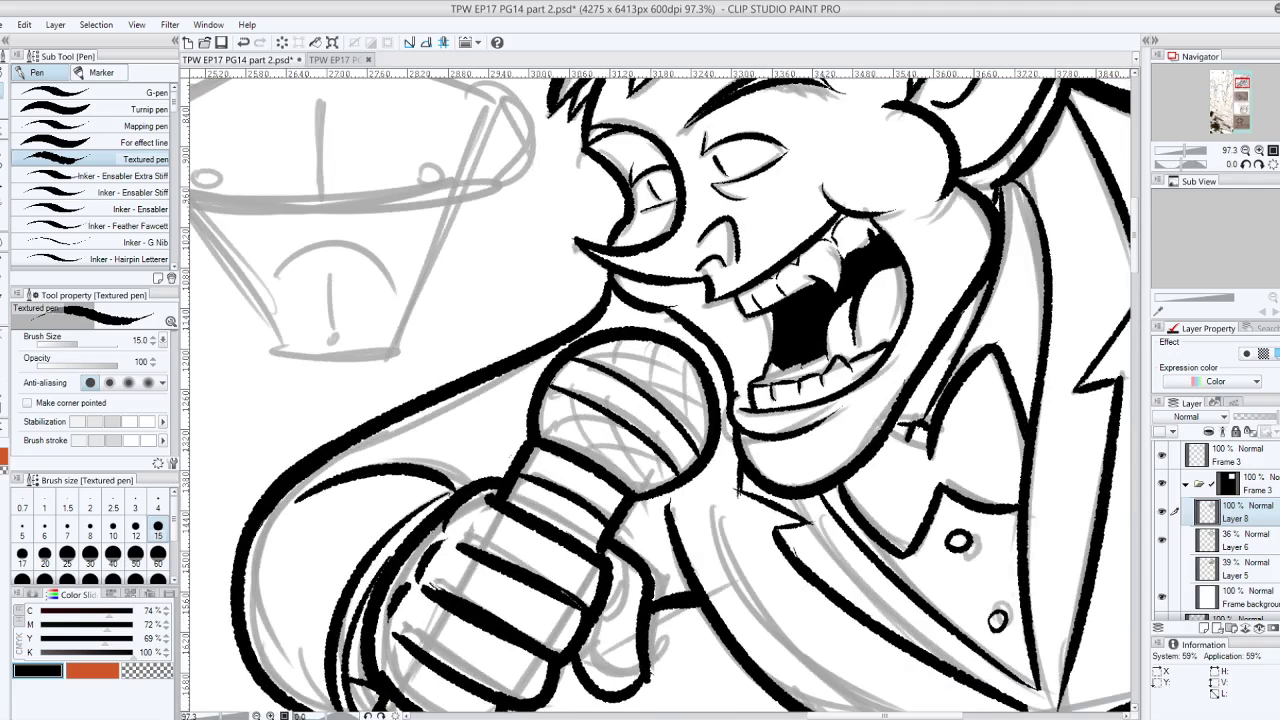
drag(640, 400, 622, 380)
mouse_move(800, 400)
mouse_down()
mouse_move(787, 338)
mouse_move(700, 225)
mouse_up()
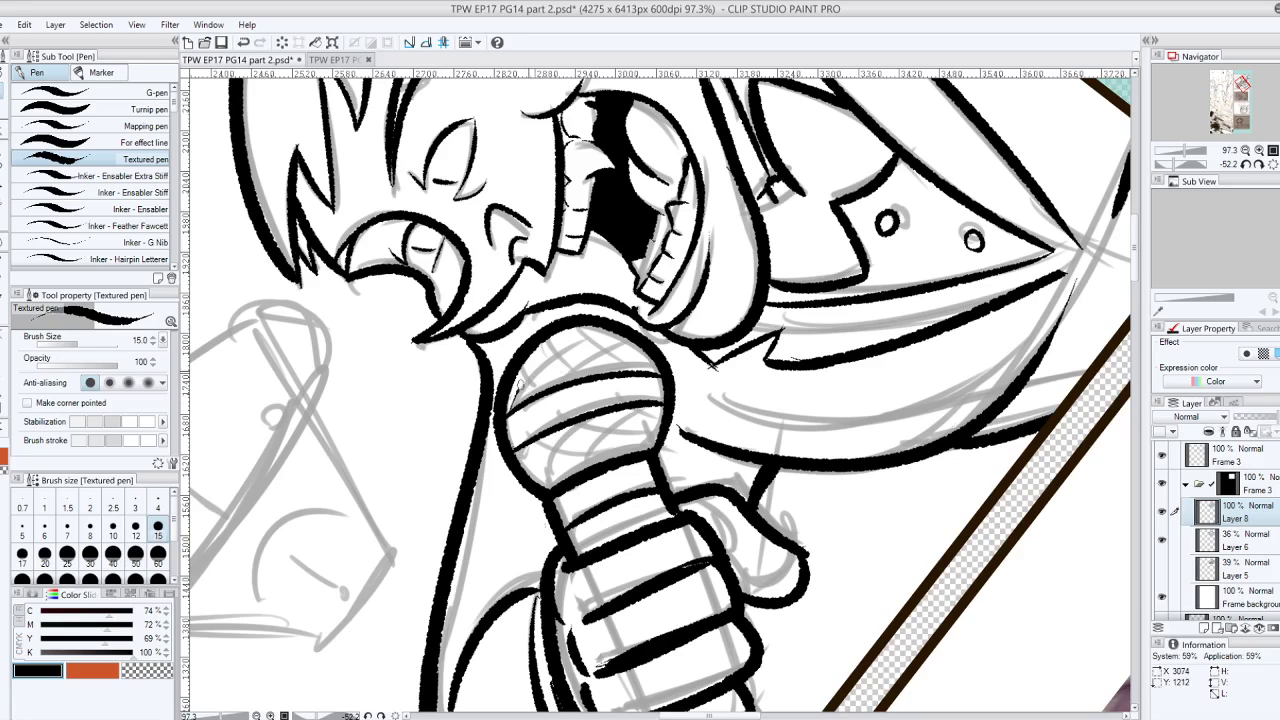
drag(539, 391, 615, 338)
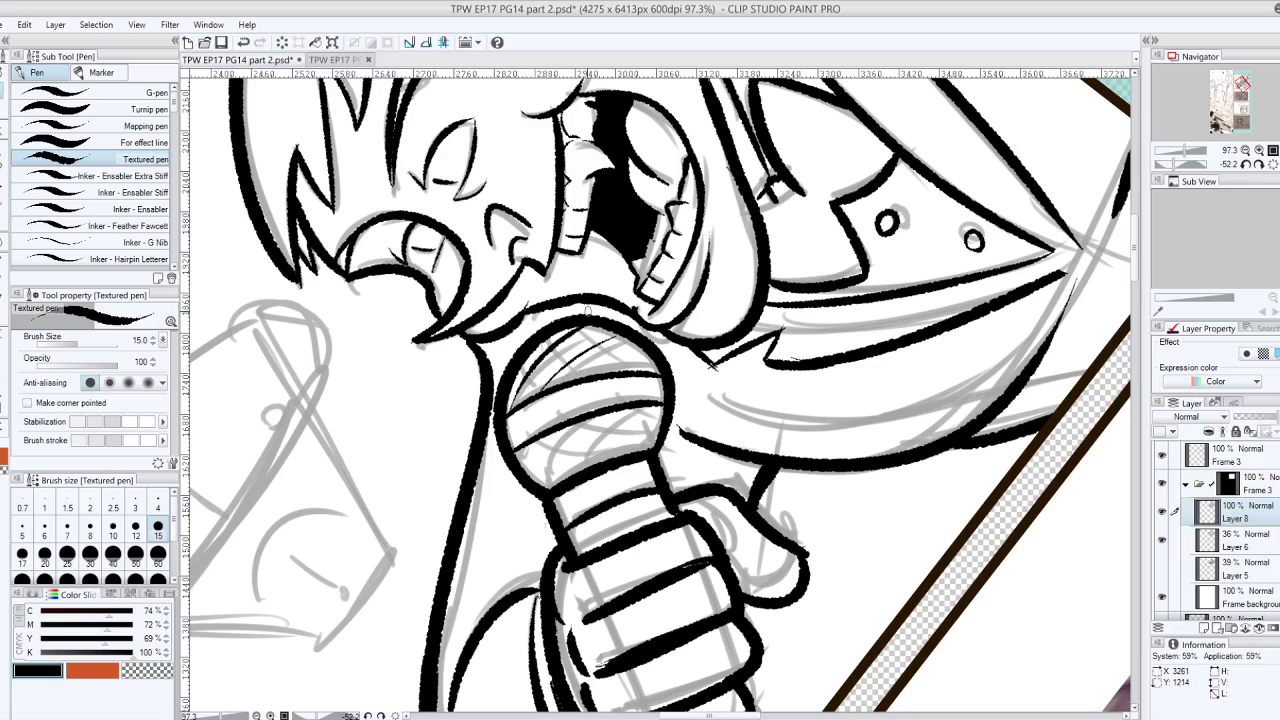
key(ctrl+z)
key(ctrl+z)
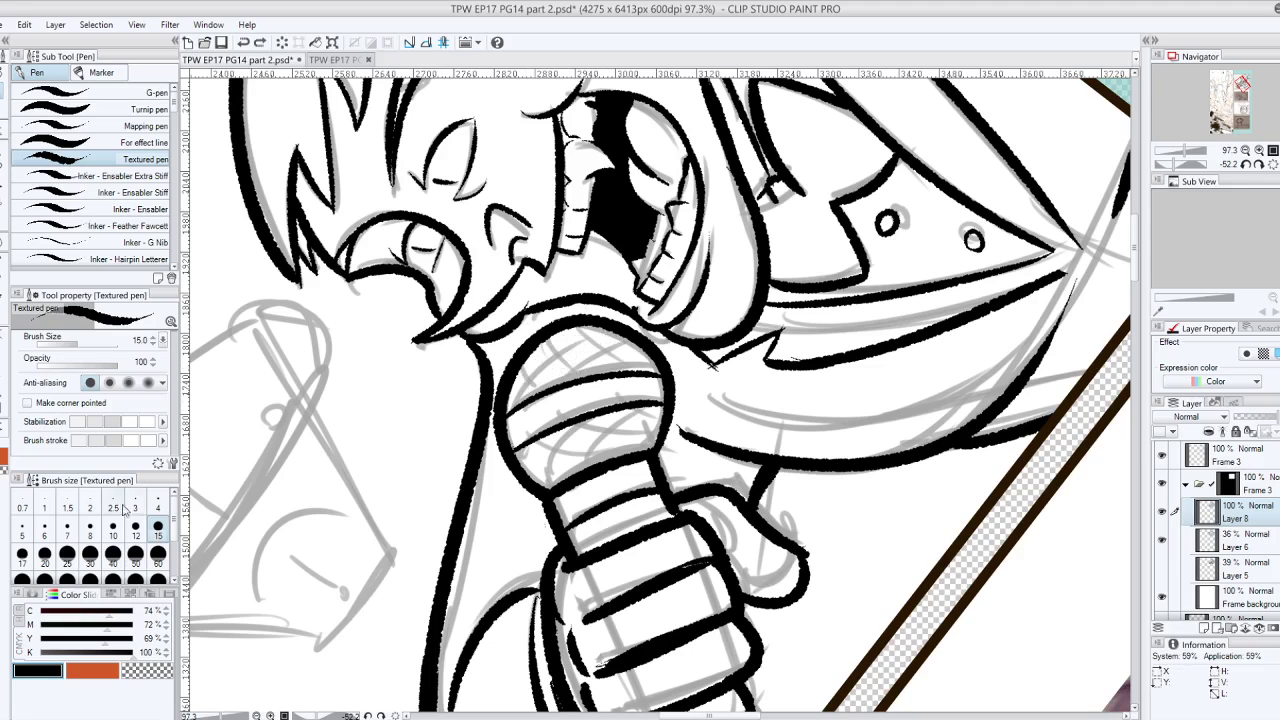
Ink slanted curved mesh lines on both sides of the microphone head's central band with brush size 10
click(113, 525)
mouse_move(536, 374)
mouse_down()
mouse_move(610, 333)
mouse_move(626, 338)
mouse_up()
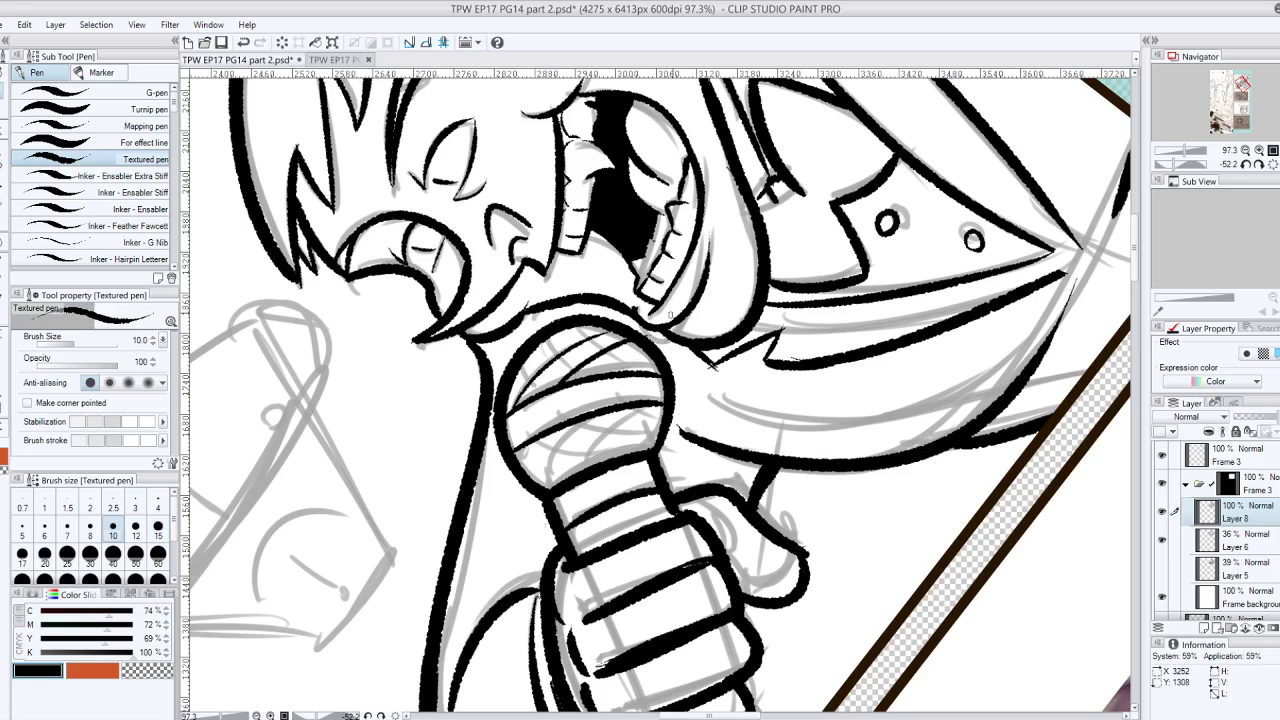
key(ctrl+z)
drag(566, 388, 636, 342)
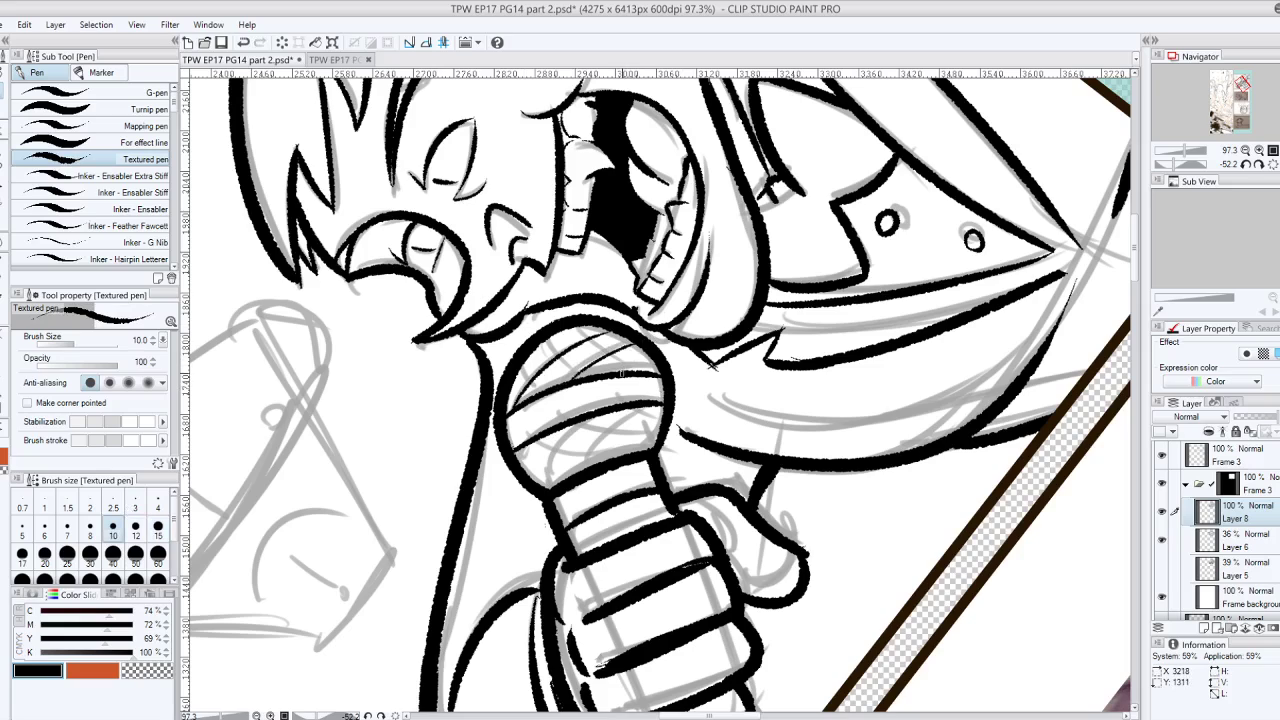
drag(526, 478, 542, 440)
drag(550, 488, 602, 416)
drag(594, 463, 646, 411)
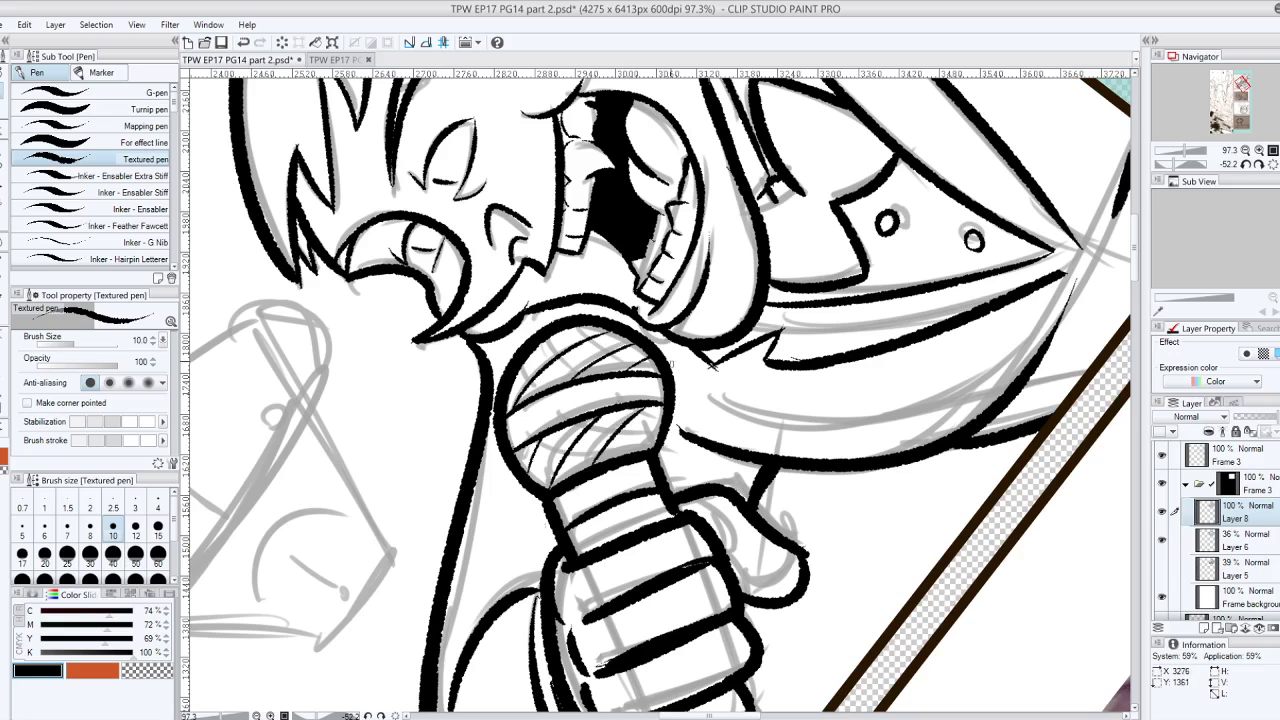
Cross the slanted lines with curved lines on the mouth-facing part of the microphone's head, leaving the central band clear
key(ctrl+at)
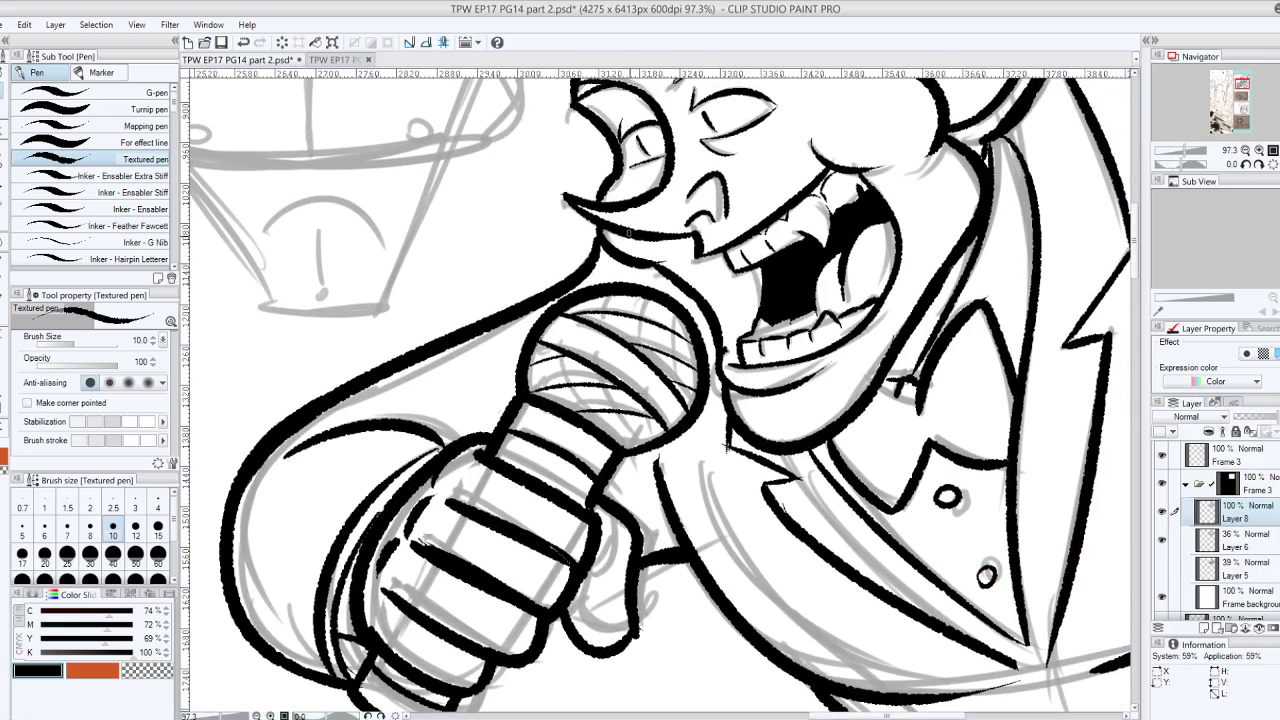
drag(666, 309, 681, 395)
key(ctrl+z)
drag(672, 314, 680, 395)
mouse_move(642, 290)
mouse_down()
mouse_move(652, 360)
mouse_move(620, 444)
mouse_up()
key(ctrl+z)
key(ctrl+z)
key(ctrl+z)
drag(642, 400, 618, 438)
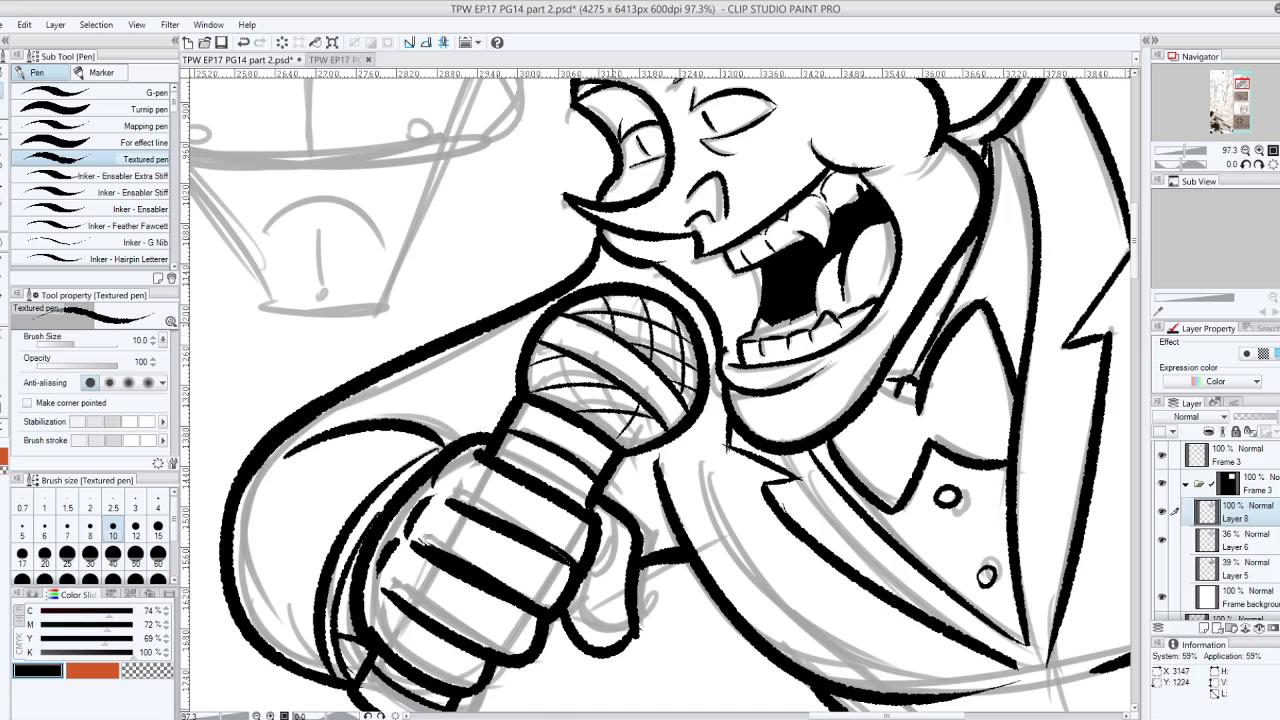
Complete the crosshatched mesh on the rest of the microphone's head, including the section beside the handle
drag(598, 370, 581, 414)
key(ctrl+z)
key(ctrl+z)
drag(614, 372, 594, 412)
drag(616, 314, 610, 332)
drag(576, 300, 563, 405)
key(ctrl+z)
drag(544, 345, 551, 398)
key(ctrl+z)
drag(541, 342, 545, 388)
mouse_move(583, 312)
mouse_down()
mouse_move(590, 332)
mouse_move(618, 341)
mouse_up()
Redraw the short contour lines where the microphone handle's lower end meets the fist and sleeve cuff
scroll(655, 395, down, 3)
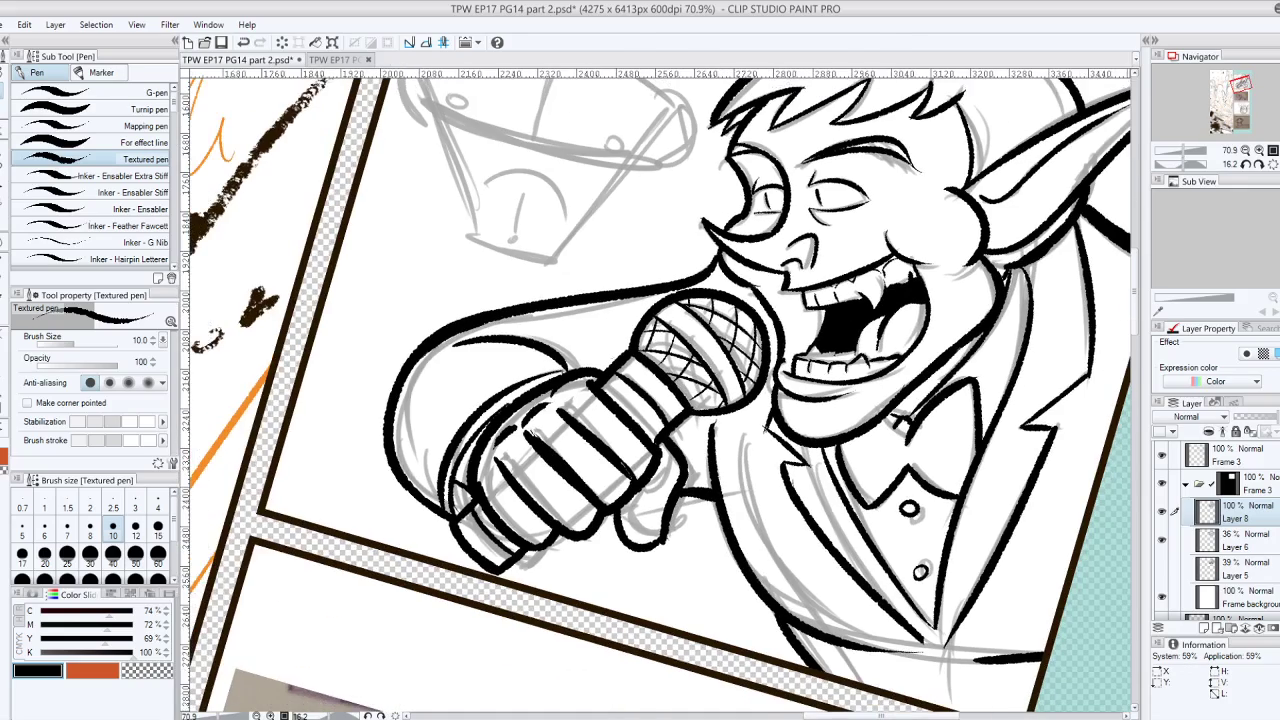
drag(703, 352, 602, 385)
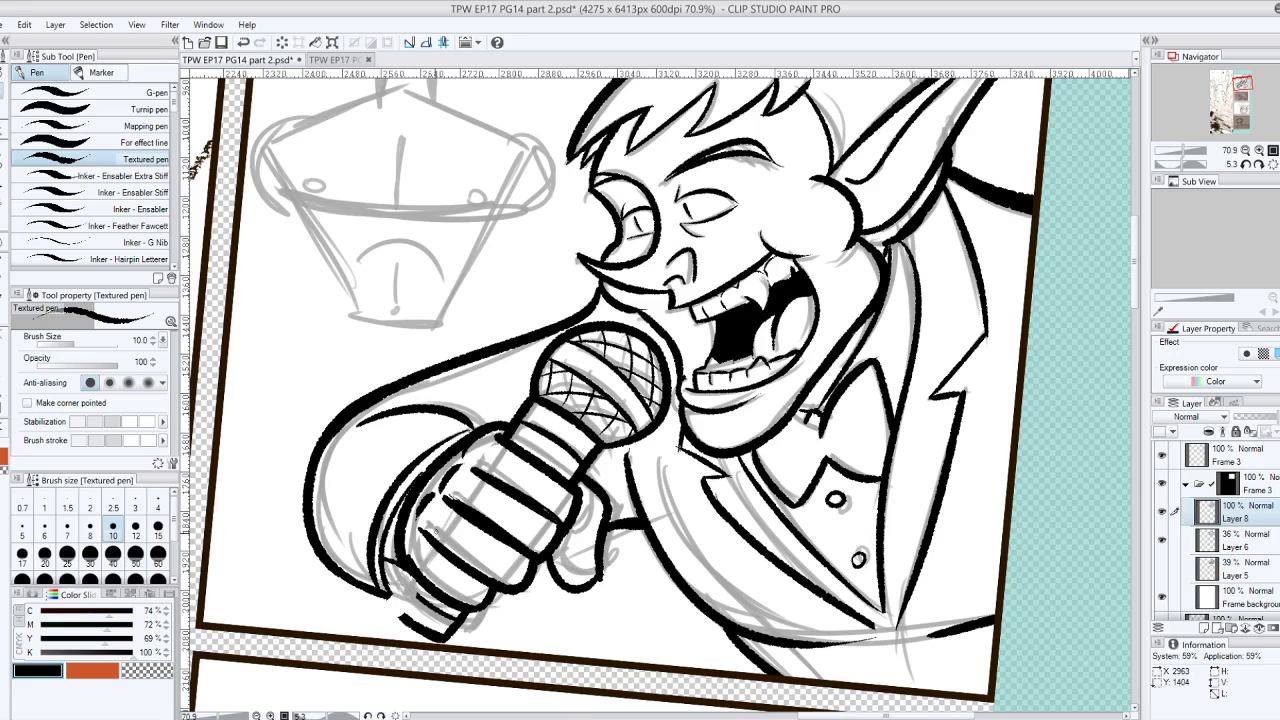
drag(417, 581, 398, 611)
key(ctrl+z)
key(ctrl+z)
key(ctrl+z)
drag(387, 583, 397, 600)
key(ctrl+z)
Fill the small gap between the sleeve cuff and the fist with black using brush size 15
click(157, 527)
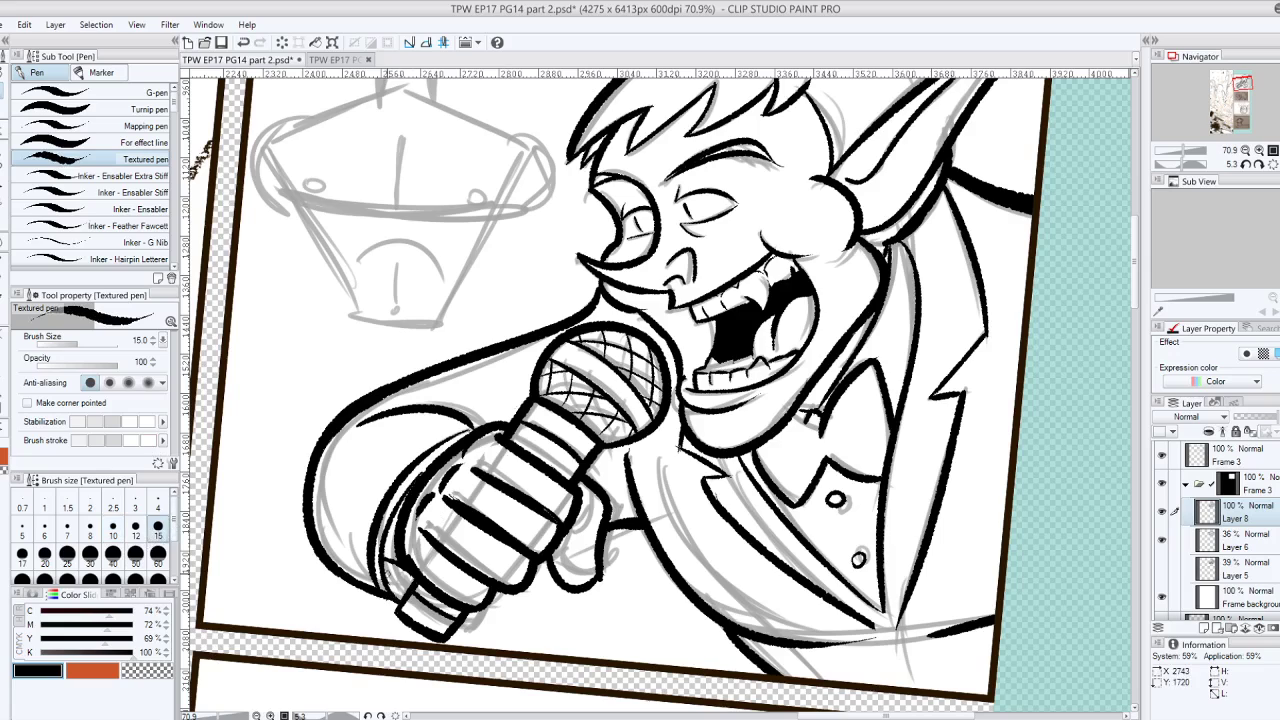
mouse_move(387, 573)
mouse_down()
mouse_move(404, 570)
mouse_move(397, 592)
mouse_move(412, 582)
mouse_move(392, 590)
mouse_up()
key(ctrl+@)
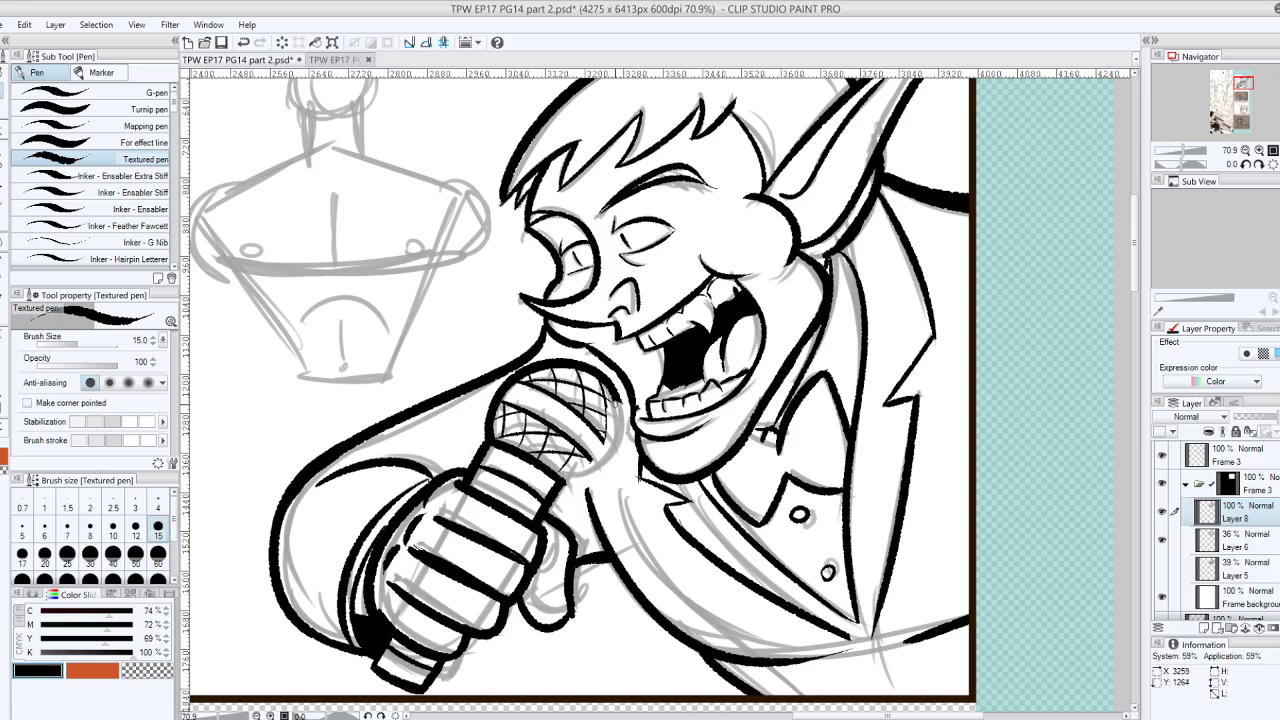
Redraw the microphone head's outline on the side facing the chin with brush size 15
drag(618, 398, 577, 468)
key(ctrl+z)
key(ctrl+y)
key(ctrl+z)
key(ctrl+y)
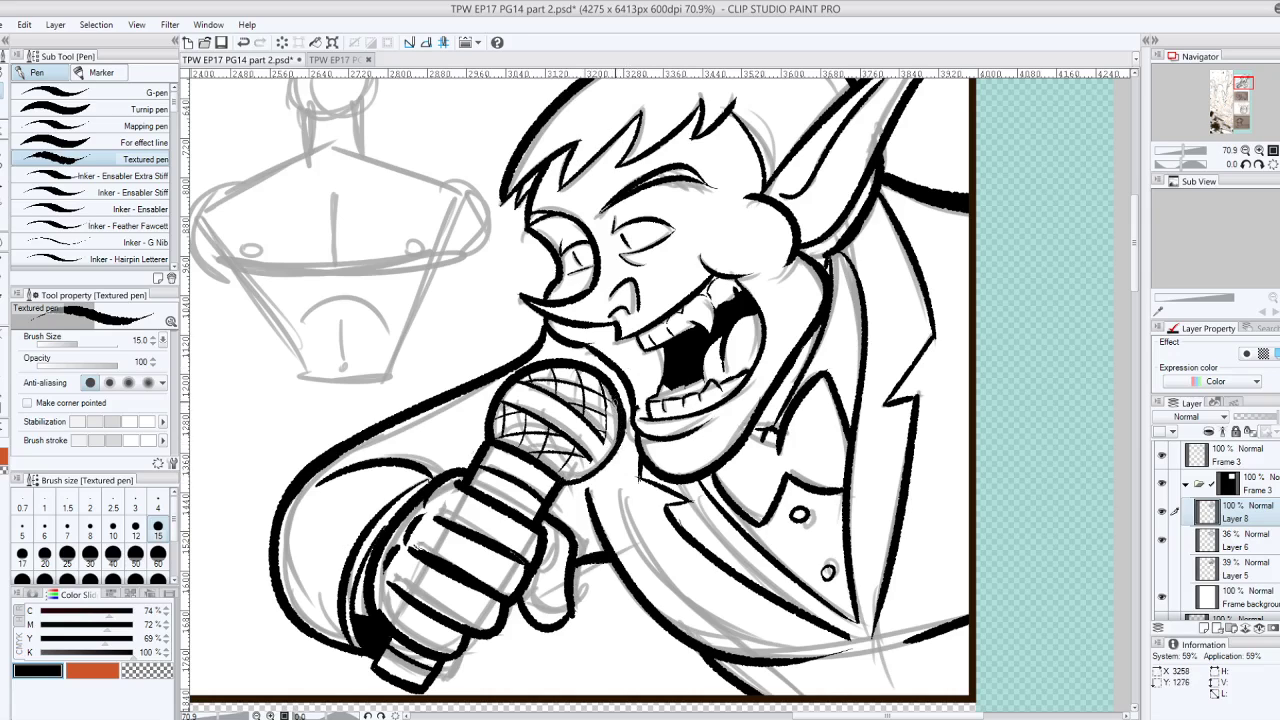
key(ctrl+z)
mouse_move(616, 405)
mouse_down()
mouse_move(594, 461)
mouse_move(612, 450)
mouse_move(577, 479)
mouse_move(609, 455)
mouse_up()
key(ctrl+z)
drag(703, 349, 521, 452)
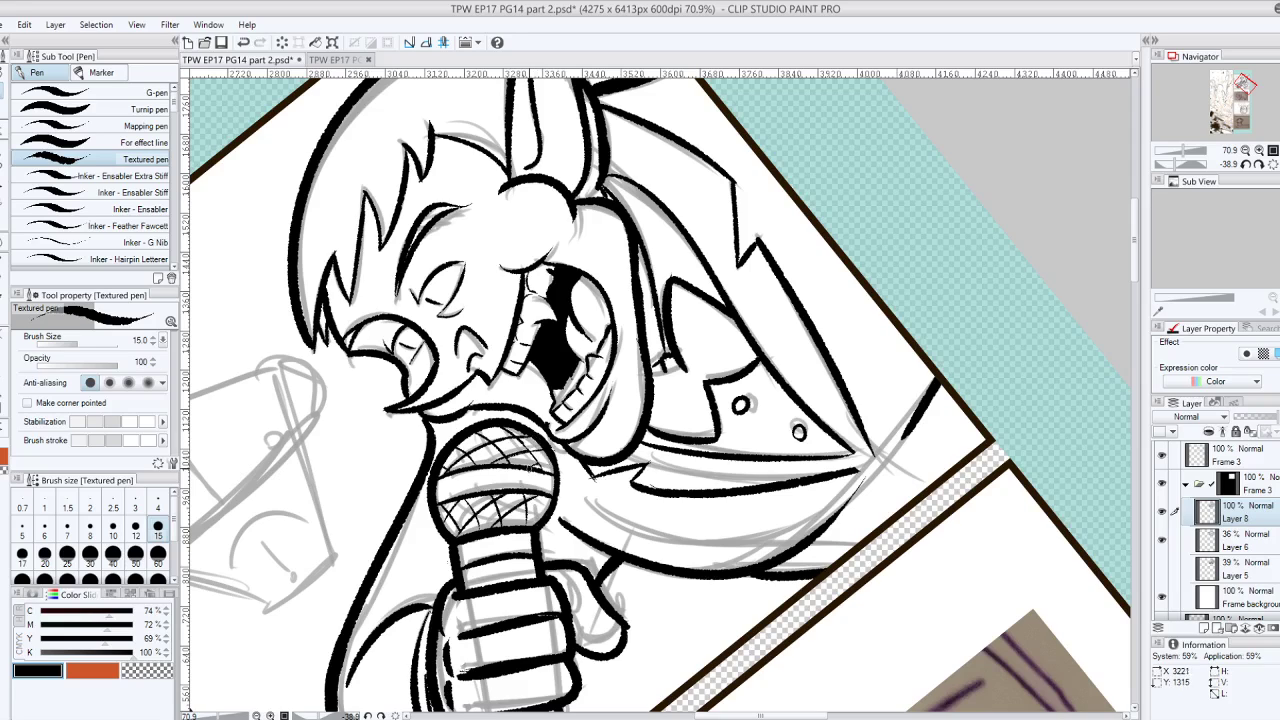
mouse_move(531, 467)
mouse_down()
mouse_move(556, 463)
mouse_move(536, 457)
mouse_move(540, 472)
mouse_up()
key(ctrl+z)
key(ctrl+z)
key(ctrl+z)
key(ctrl+z)
drag(523, 380, 546, 318)
Save the comic page with the inked Frame 3 character
drag(735, 327, 548, 407)
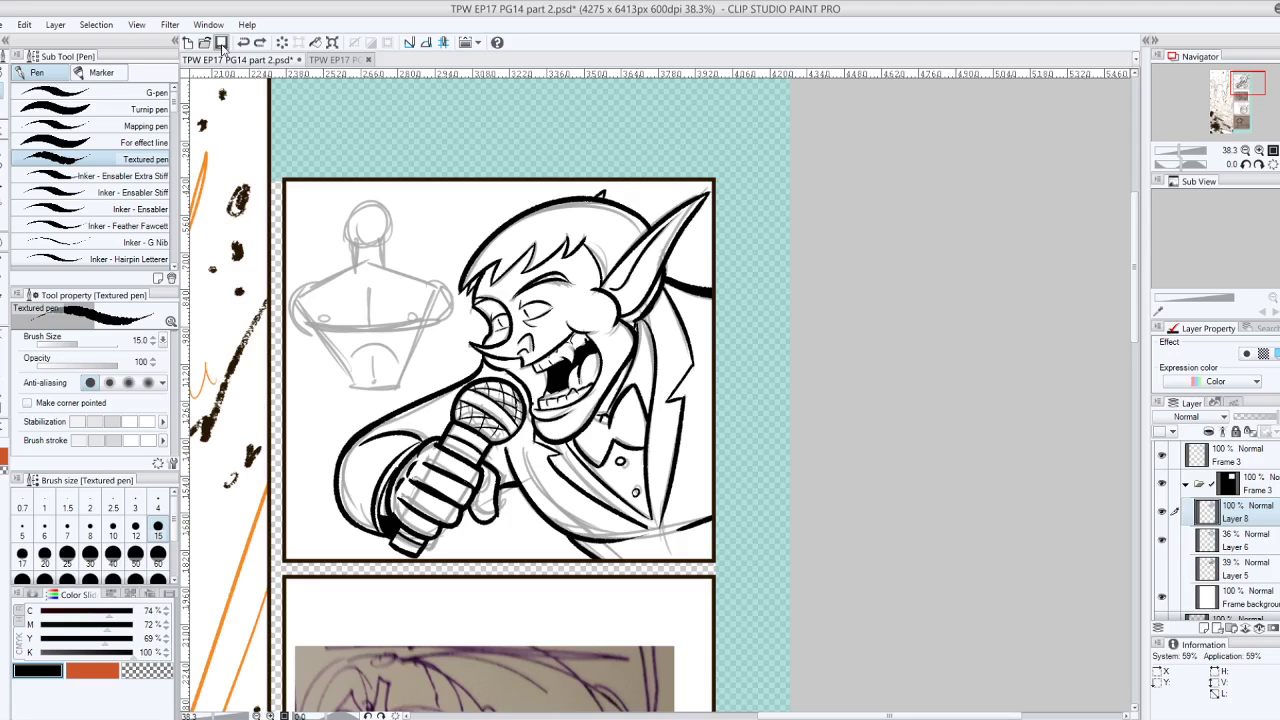
click(221, 43)
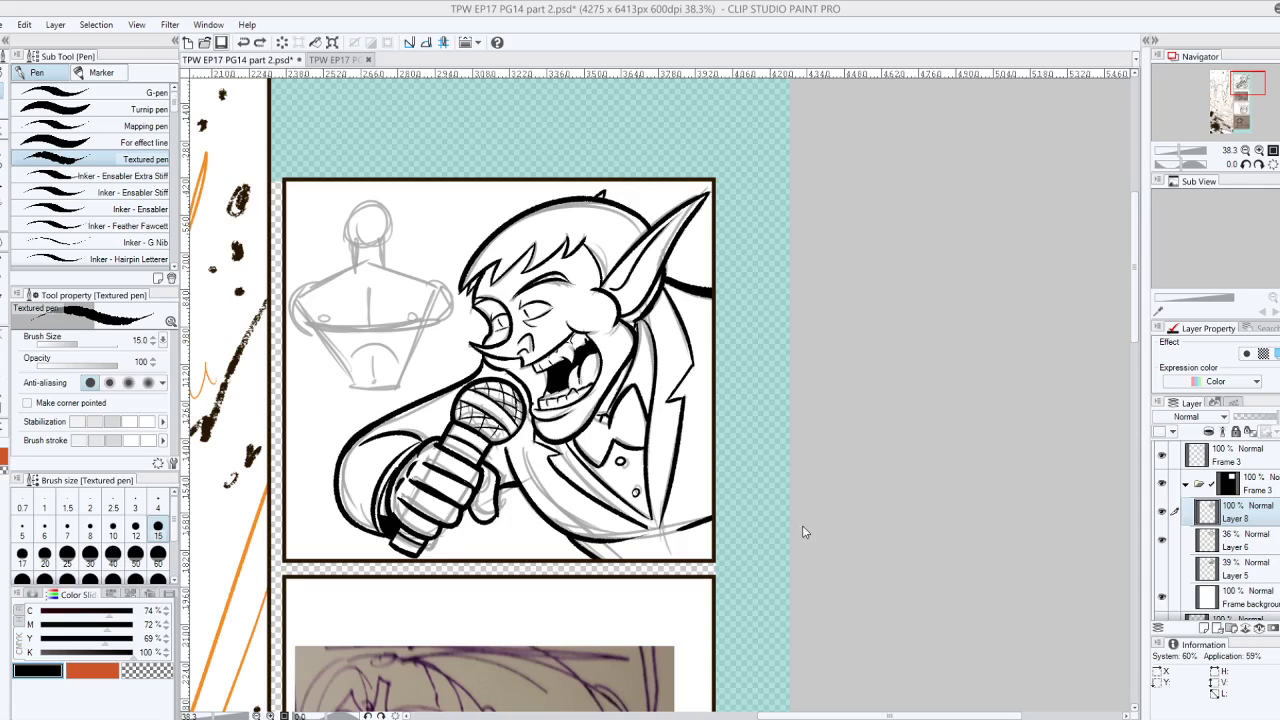
key(ctrl+s)
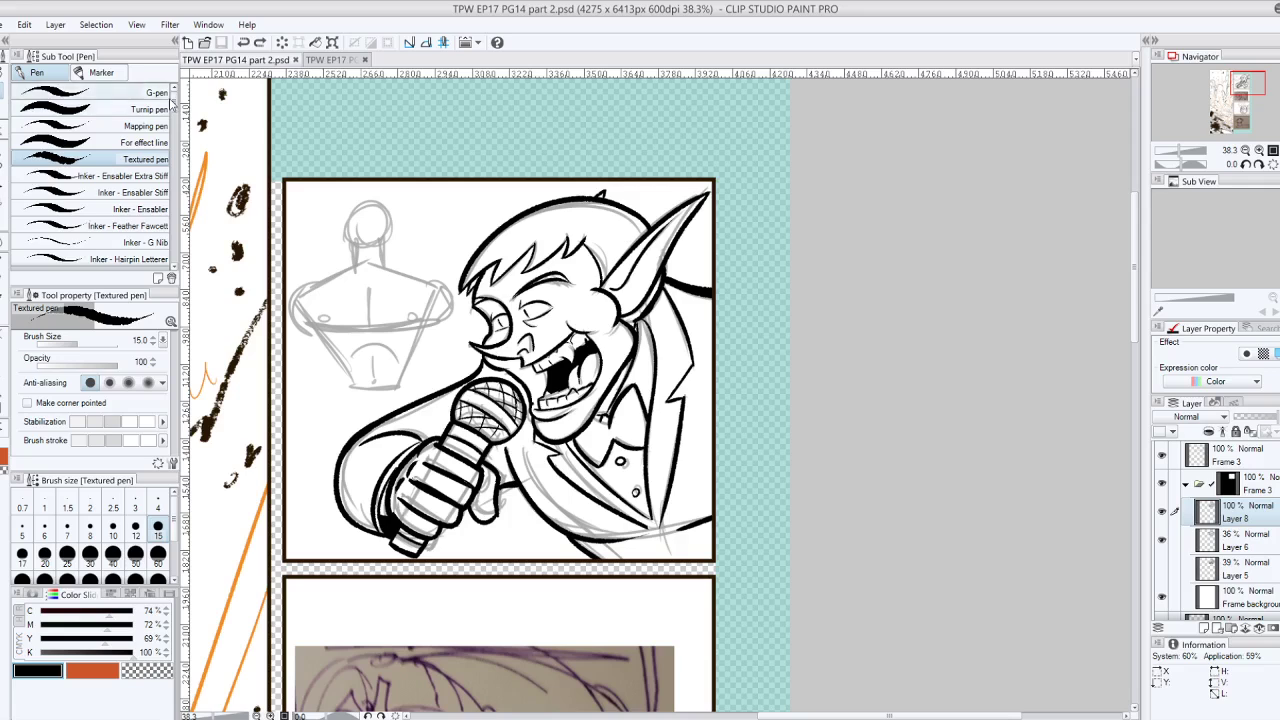
Switch to the Spotty Inker Brush Less Texture
scroll(183, 243, down, 5)
scroll(183, 243, down, 3)
click(110, 263)
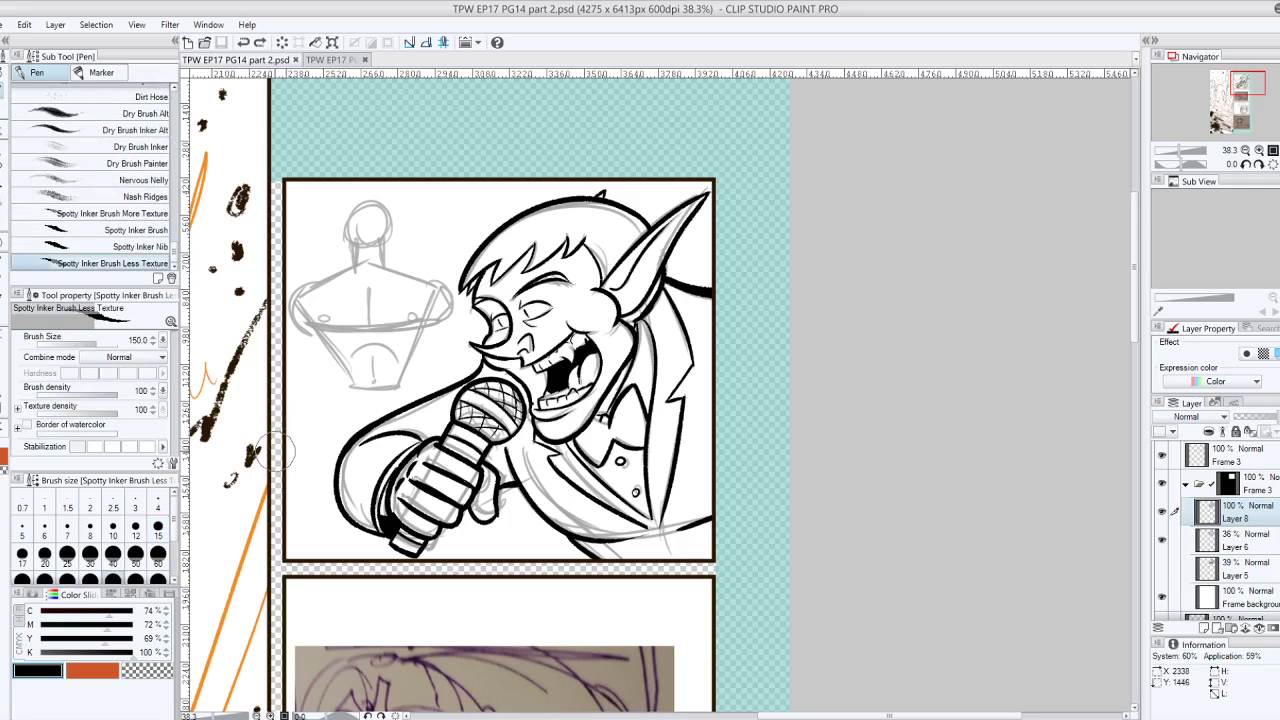
Try long diagonal textured strokes across the empty background beside the character at brush size 150
drag(287, 530, 380, 357)
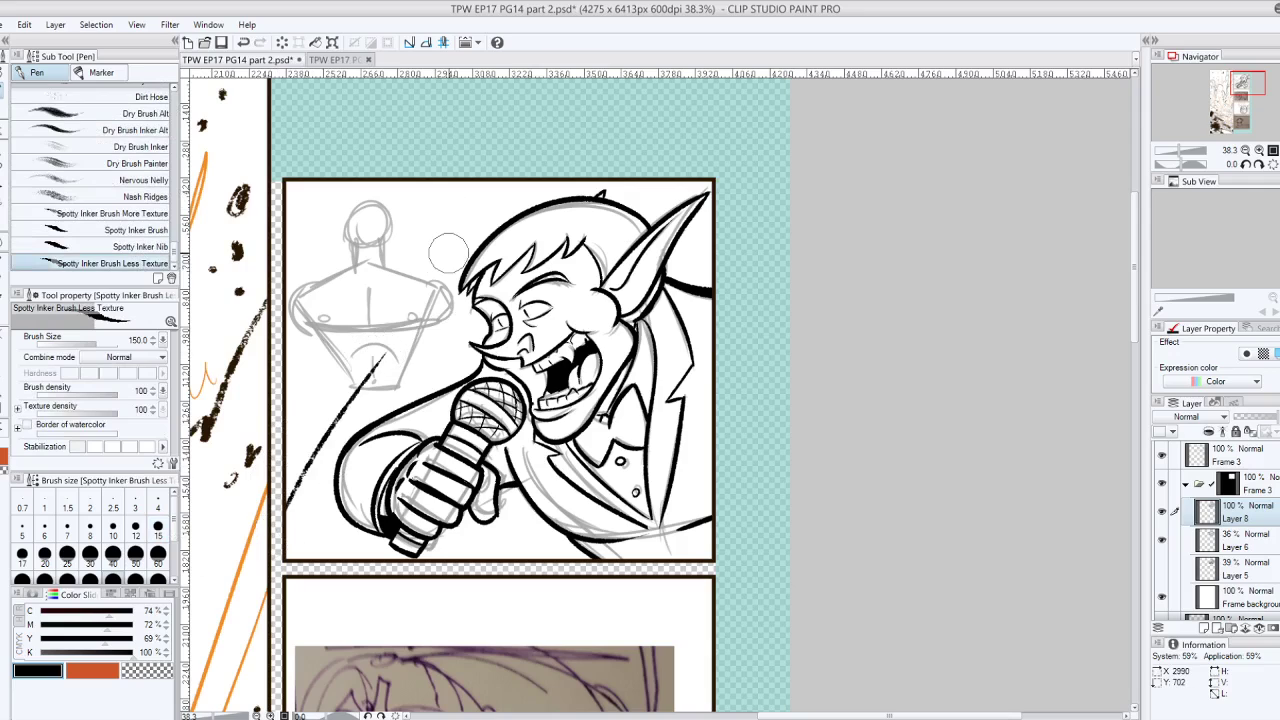
key(ctrl+z)
drag(231, 280, 421, 190)
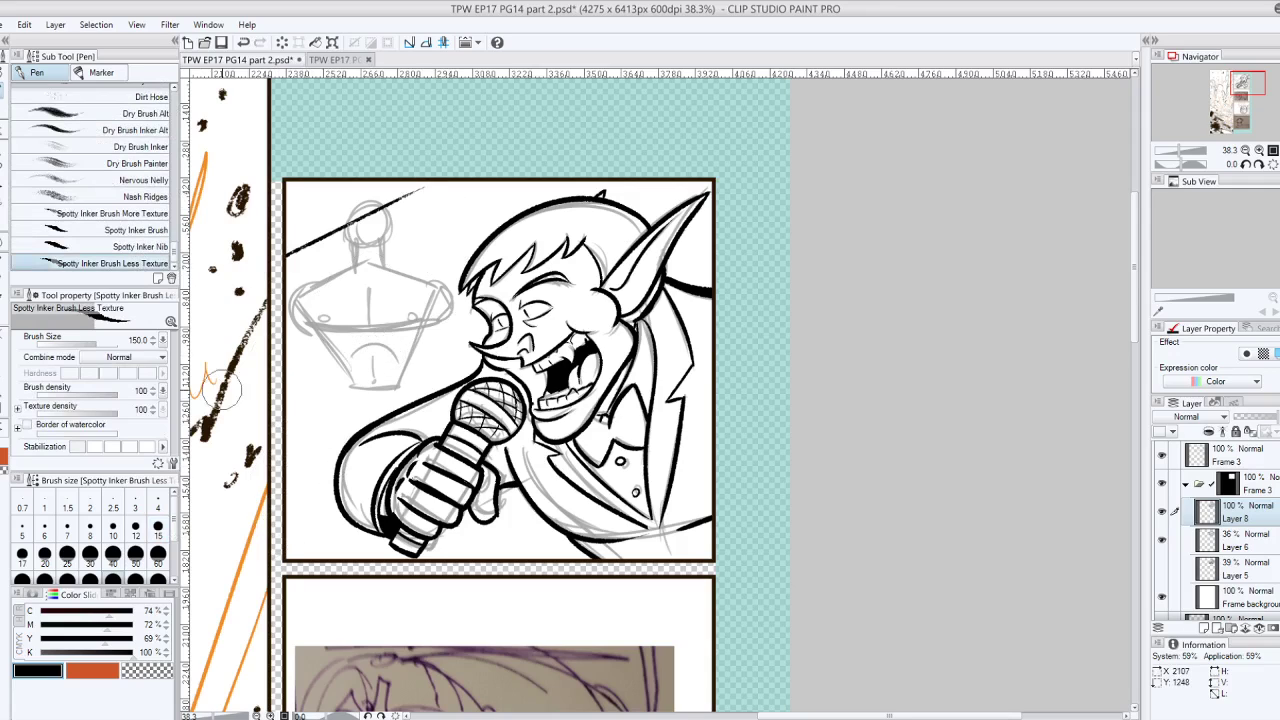
drag(224, 386, 420, 265)
key(ctrl+z)
key(ctrl+z)
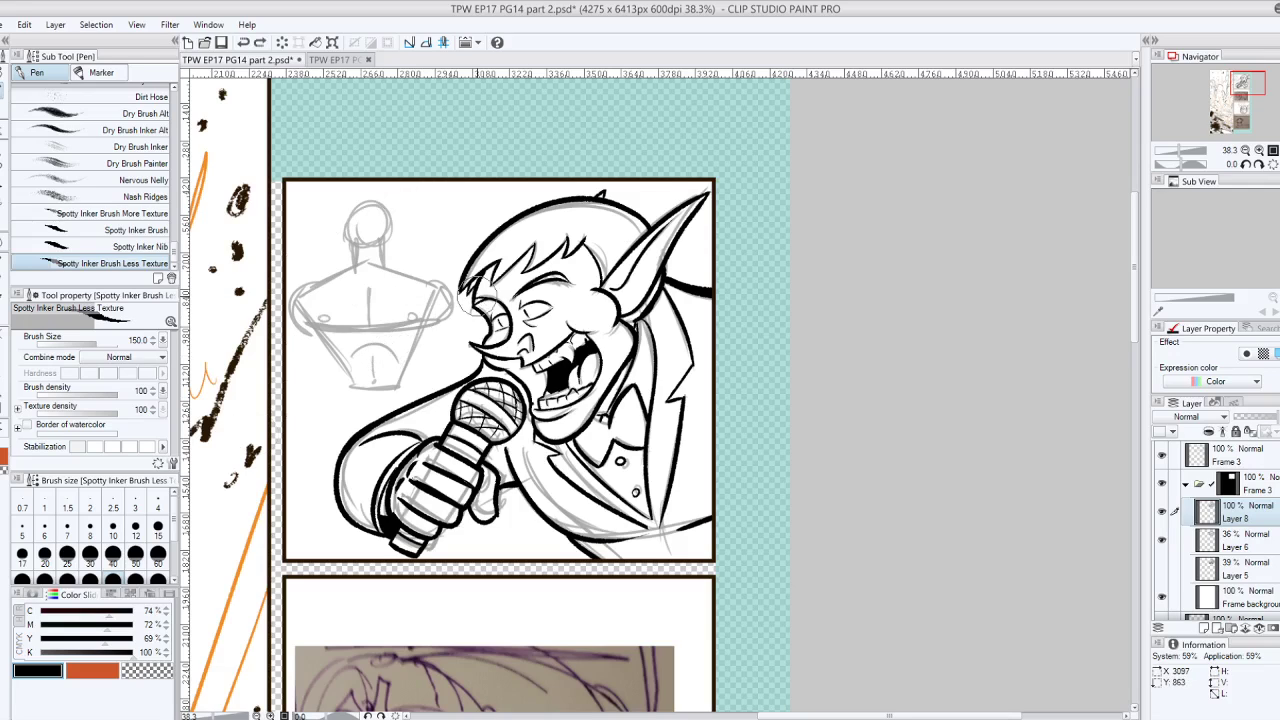